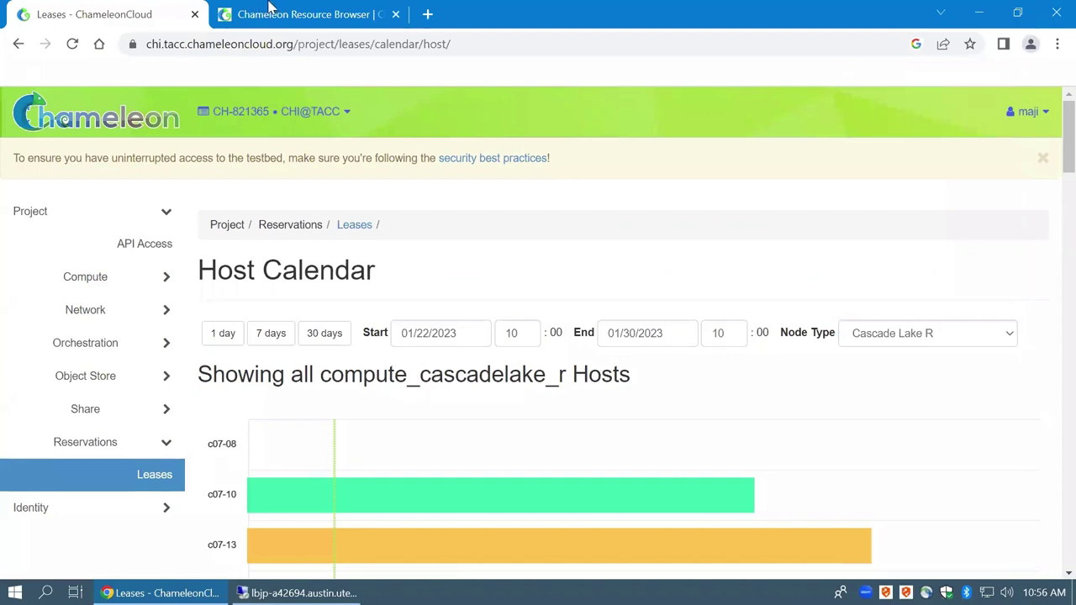
Browse the hardware catalogue, filtering nodes to compute_cascadelake_r_ib, then to compute_cascadelake_r
{"action": "left_click", "coordinate": [281, 13]}
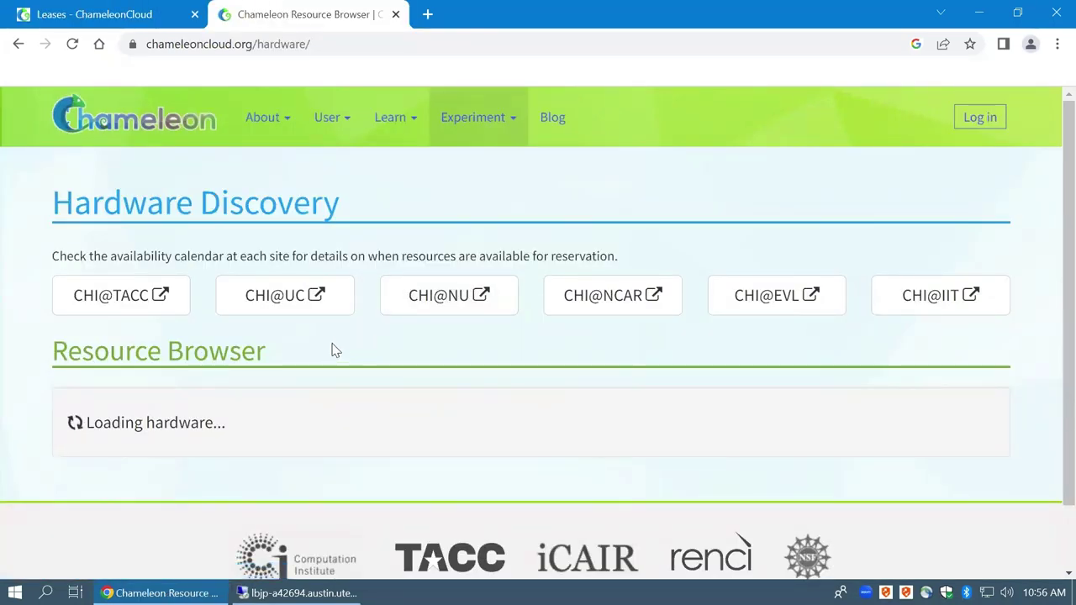
{"action": "scroll", "coordinate": [336, 348], "scroll_direction": "down", "scroll_amount": 1}
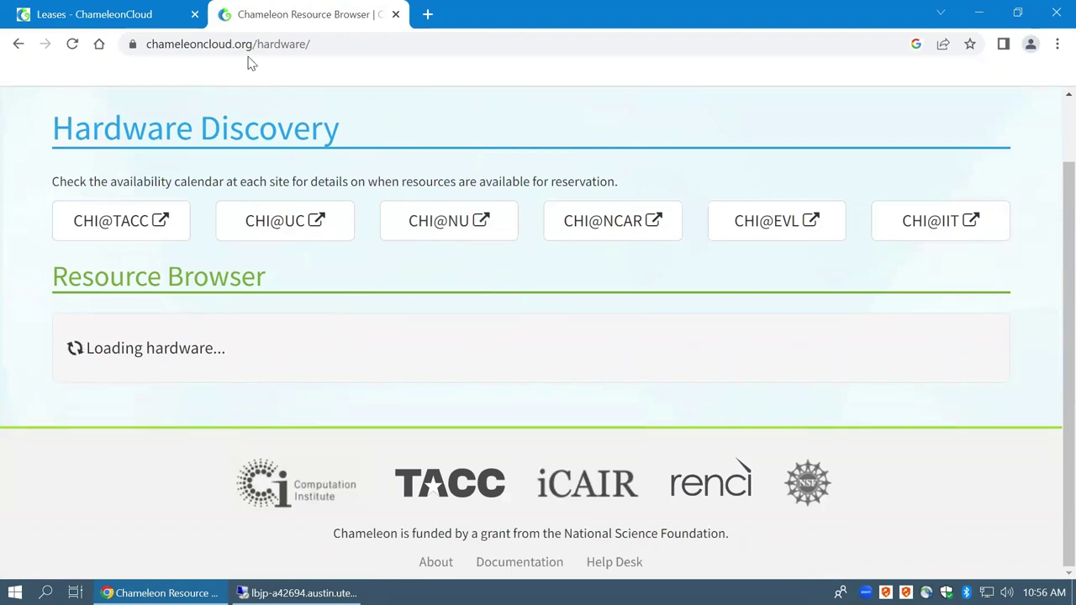
{"action": "scroll", "coordinate": [454, 336], "scroll_direction": "down", "scroll_amount": 2}
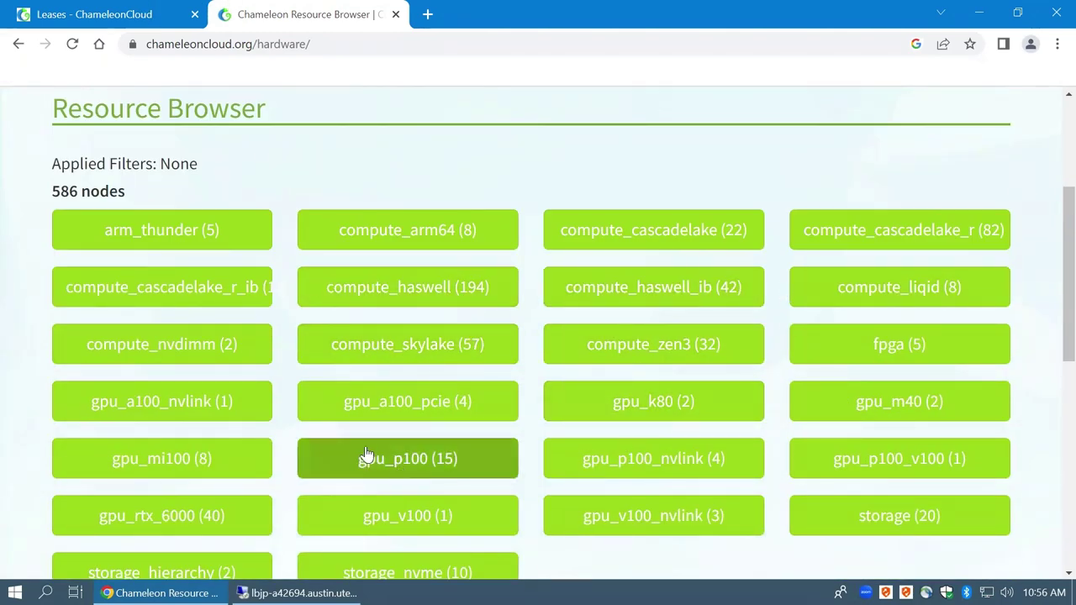
{"action": "scroll", "coordinate": [286, 370], "scroll_direction": "down", "scroll_amount": 1}
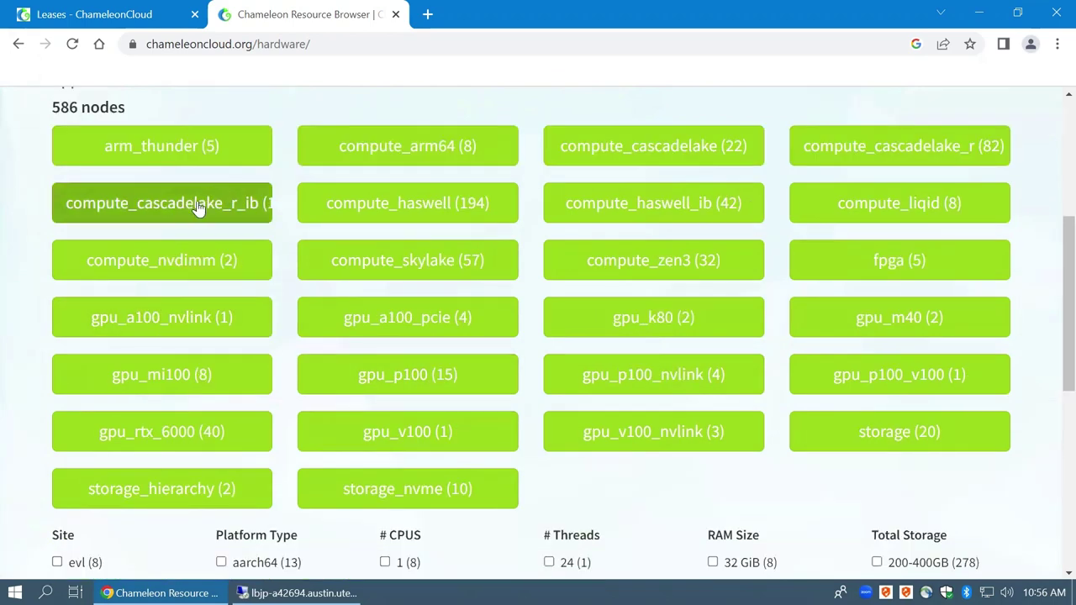
{"action": "left_click", "coordinate": [198, 205]}
{"action": "scroll", "coordinate": [311, 335], "scroll_direction": "down", "scroll_amount": 1}
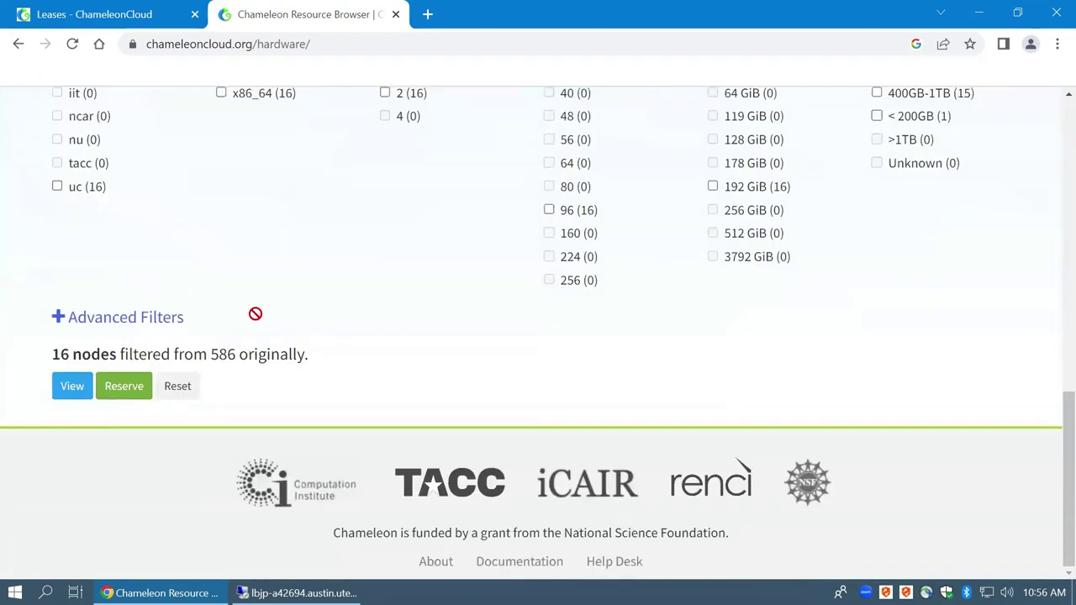
{"action": "scroll", "coordinate": [252, 312], "scroll_direction": "up", "scroll_amount": 3}
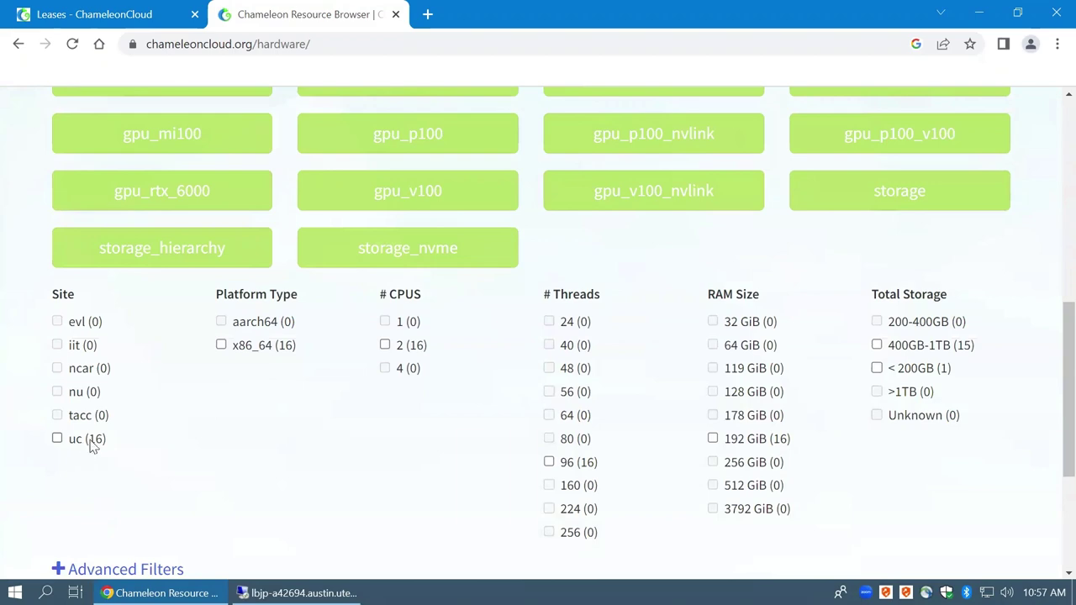
{"action": "scroll", "coordinate": [244, 407], "scroll_direction": "up", "scroll_amount": 5}
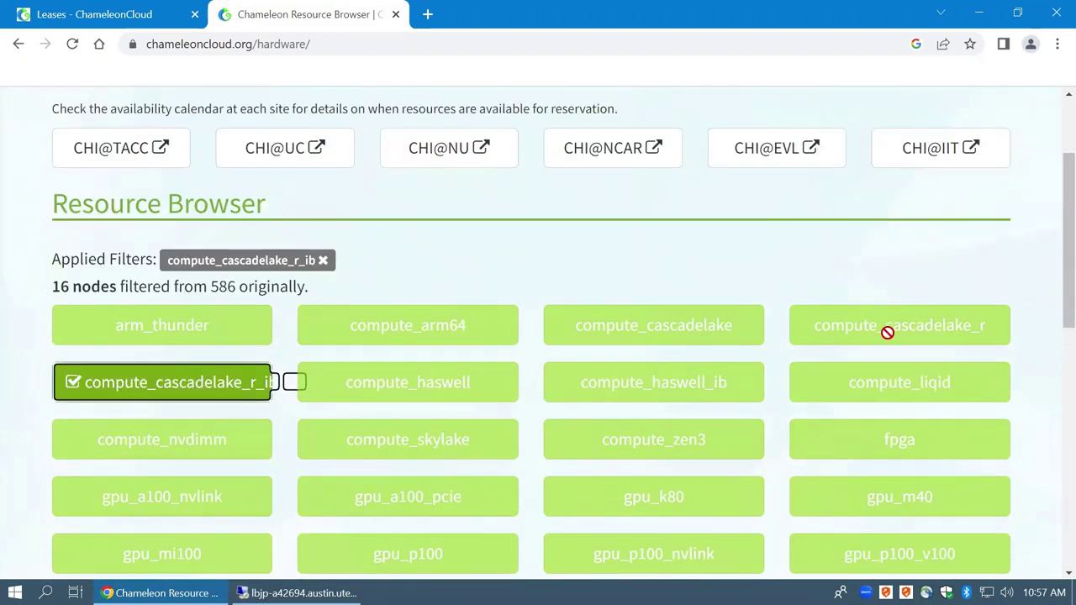
{"action": "left_click", "coordinate": [263, 385]}
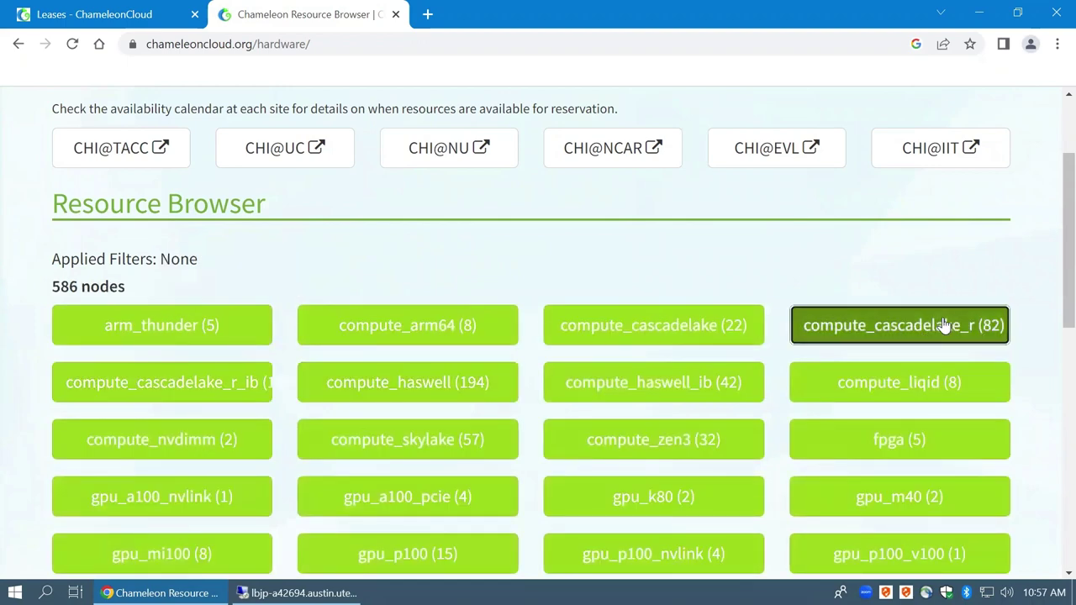
{"action": "left_click", "coordinate": [938, 323]}
{"action": "scroll", "coordinate": [354, 408], "scroll_direction": "down", "scroll_amount": 6}
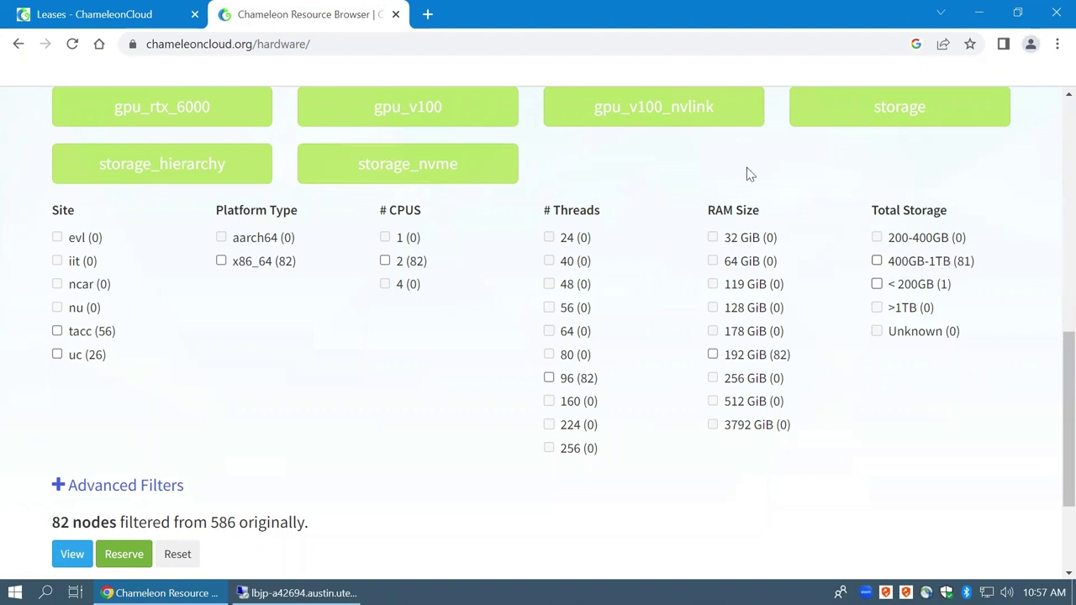
Create a new project lease named mj-class with a lease length of 1 day
{"action": "key", "text": "ctrl+shift+Tab"}
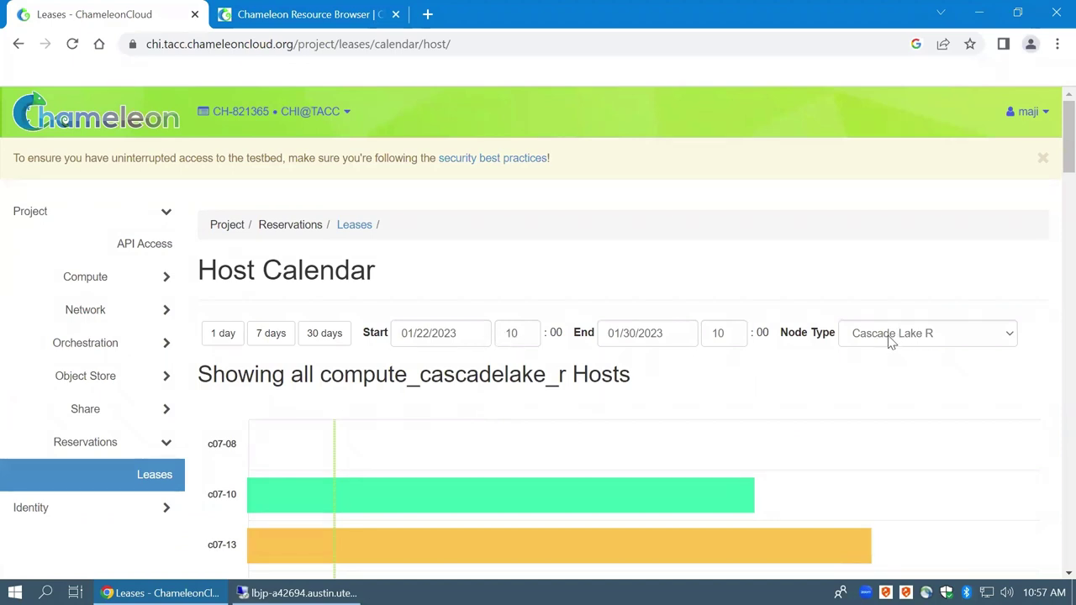
{"action": "left_click", "coordinate": [158, 483]}
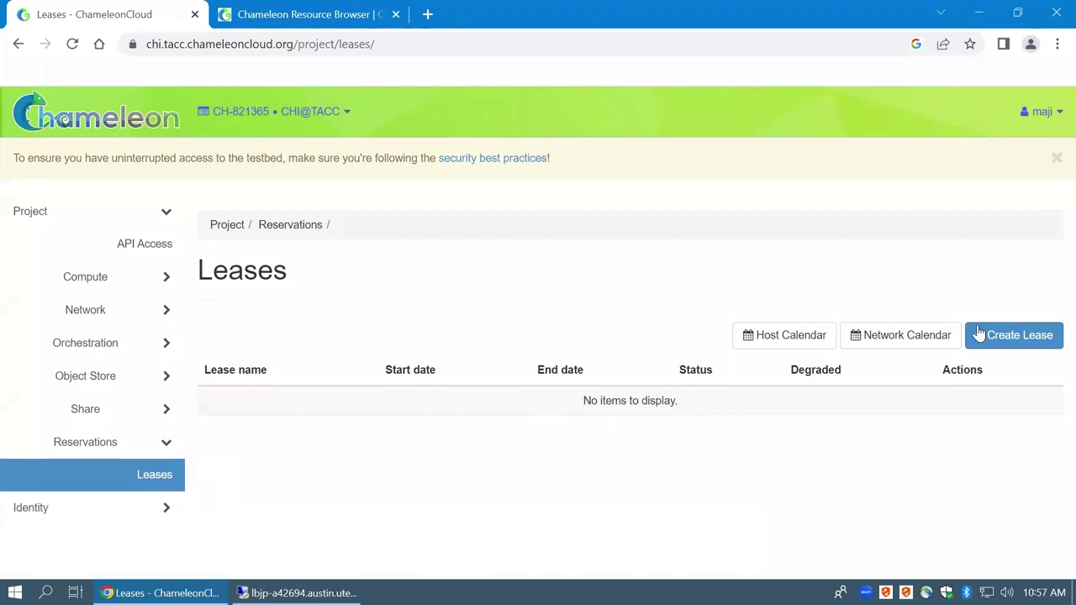
{"action": "left_click", "coordinate": [1016, 340]}
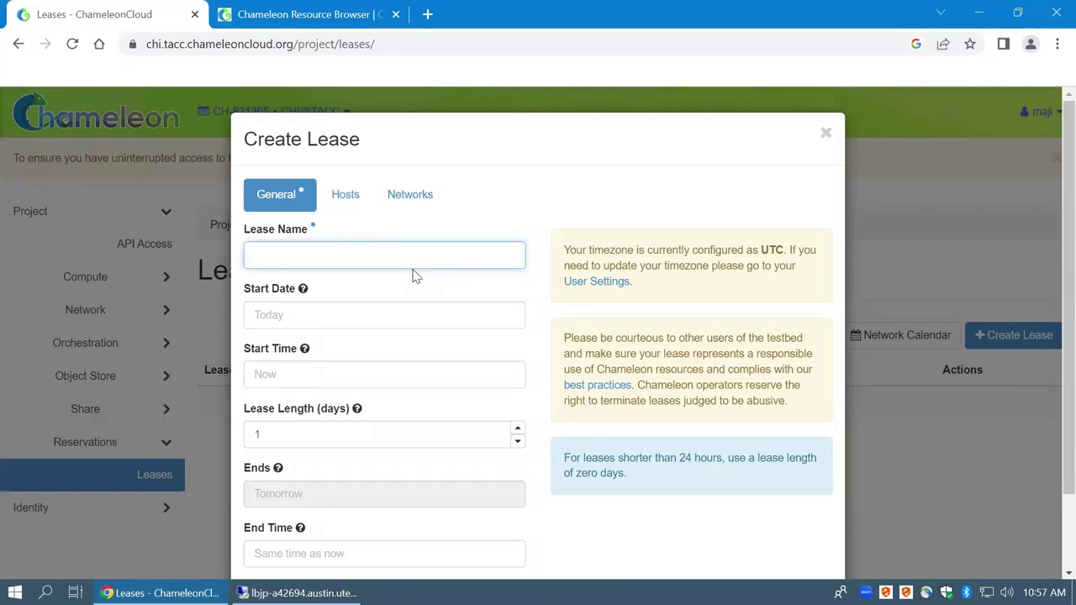
{"action": "type", "text": "mj-class"}
{"action": "left_click", "coordinate": [308, 382]}
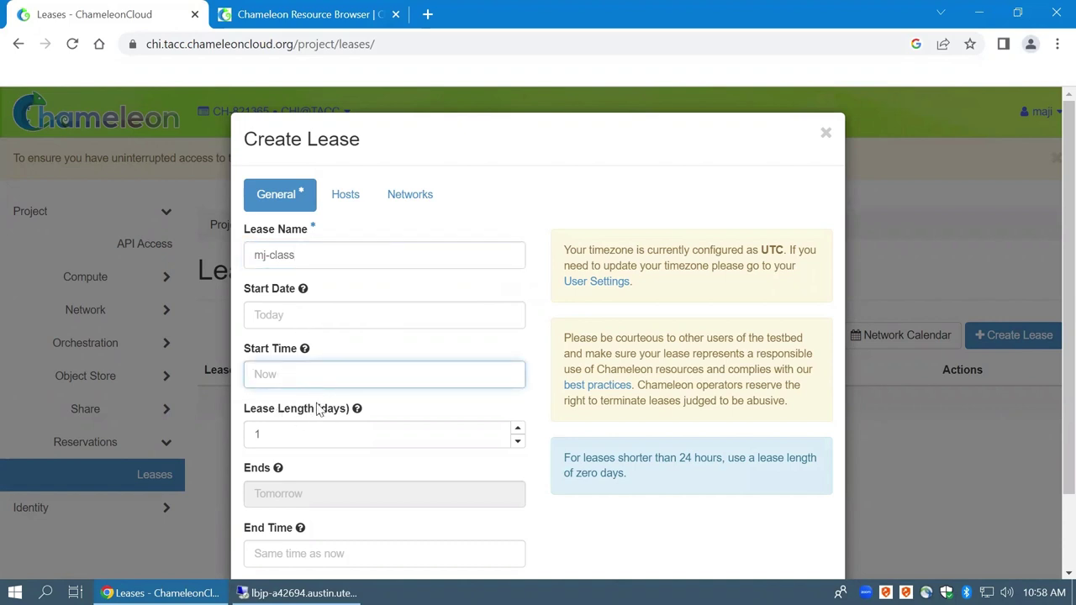
{"action": "left_click", "coordinate": [594, 555]}
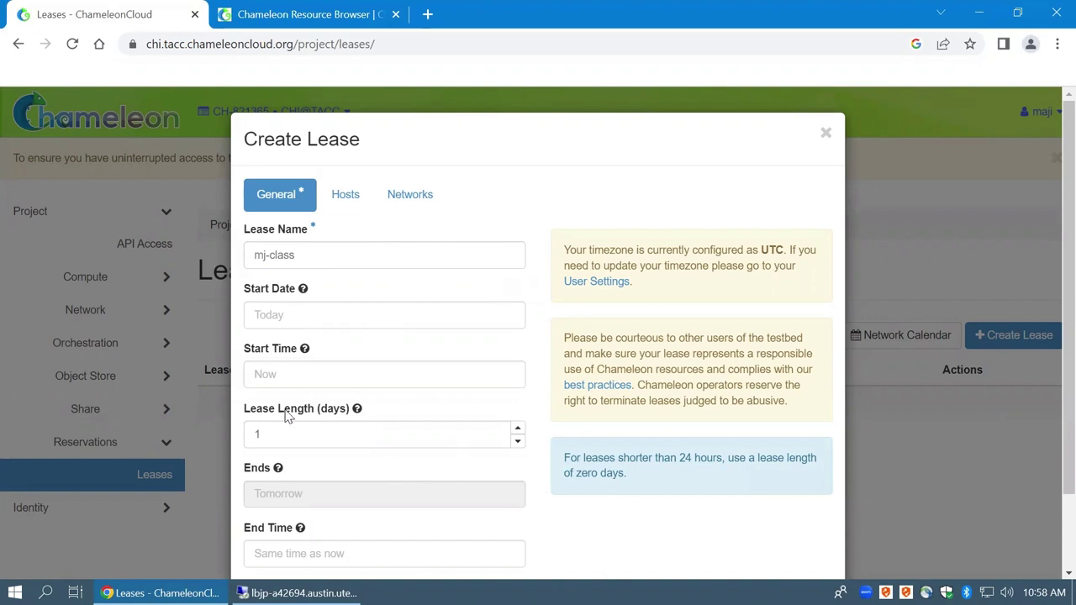
{"action": "left_click", "coordinate": [306, 437]}
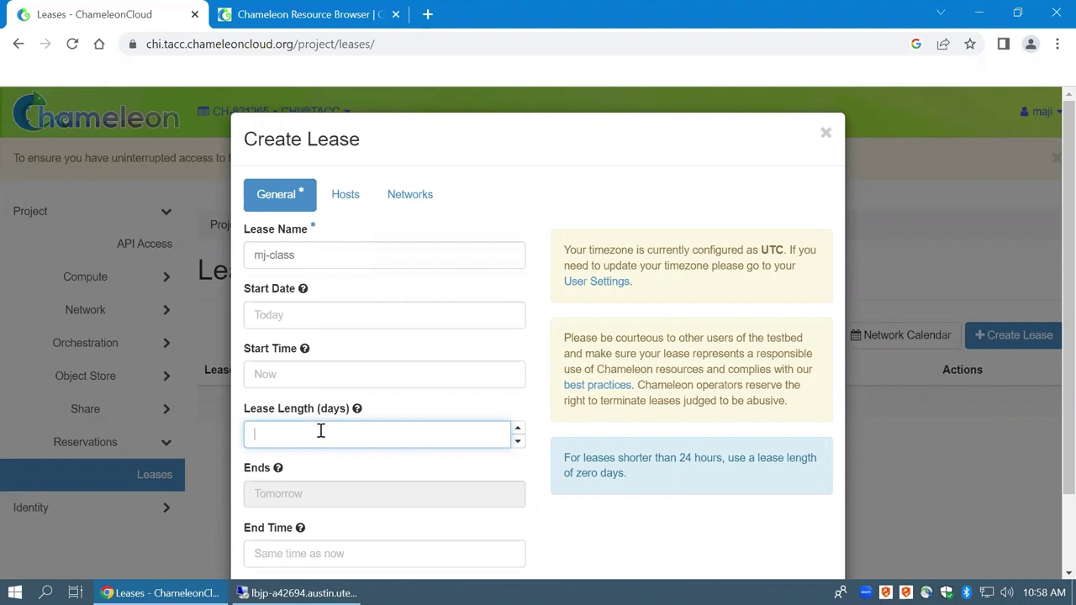
{"action": "left_click", "coordinate": [626, 512]}
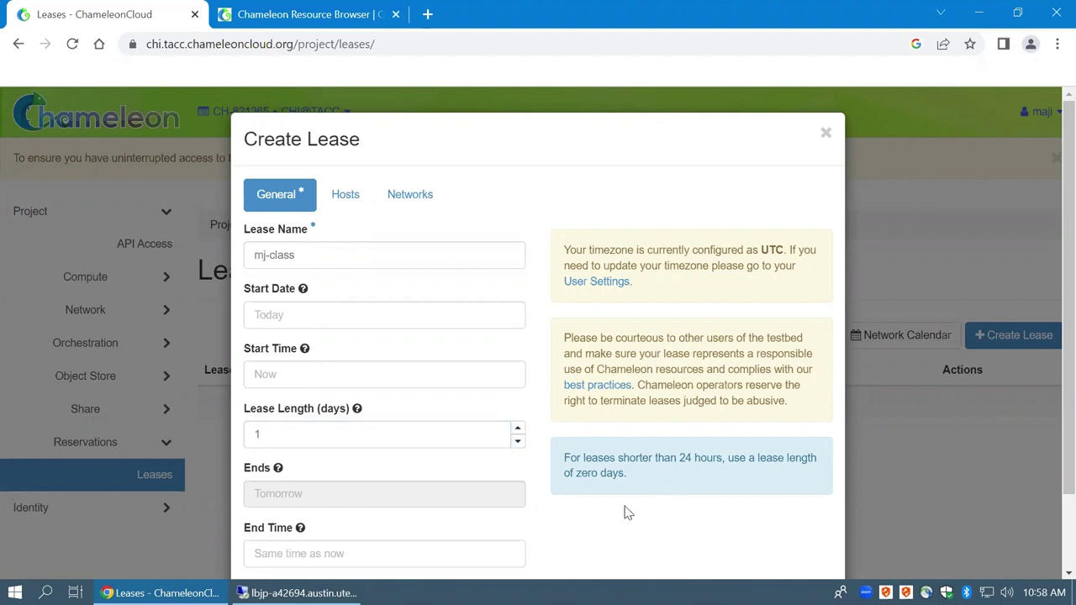
{"action": "scroll", "coordinate": [431, 457], "scroll_direction": "down", "scroll_amount": 1}
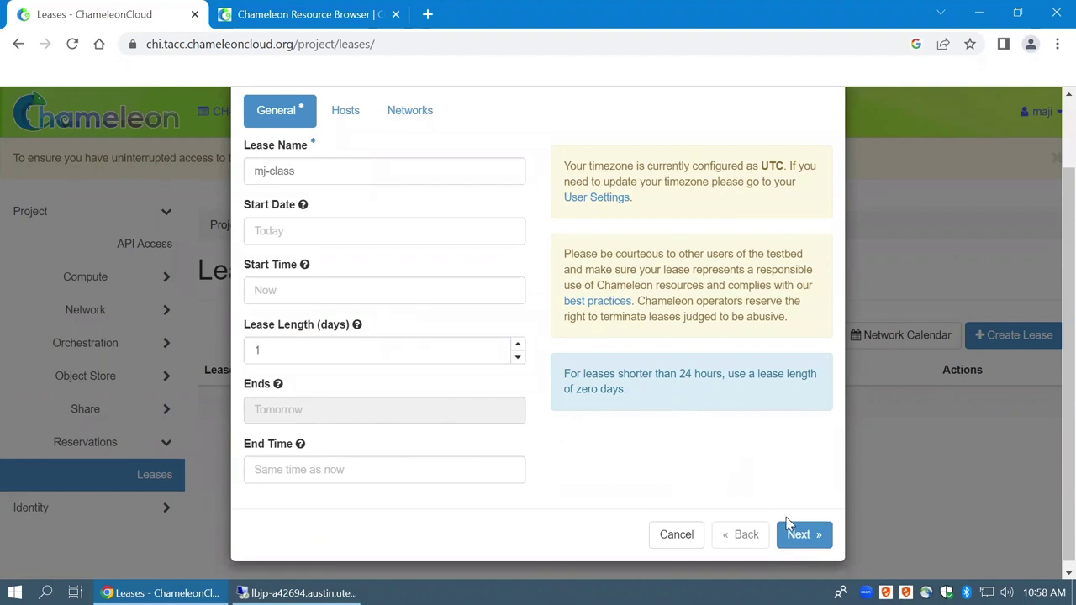
{"action": "left_click", "coordinate": [804, 538]}
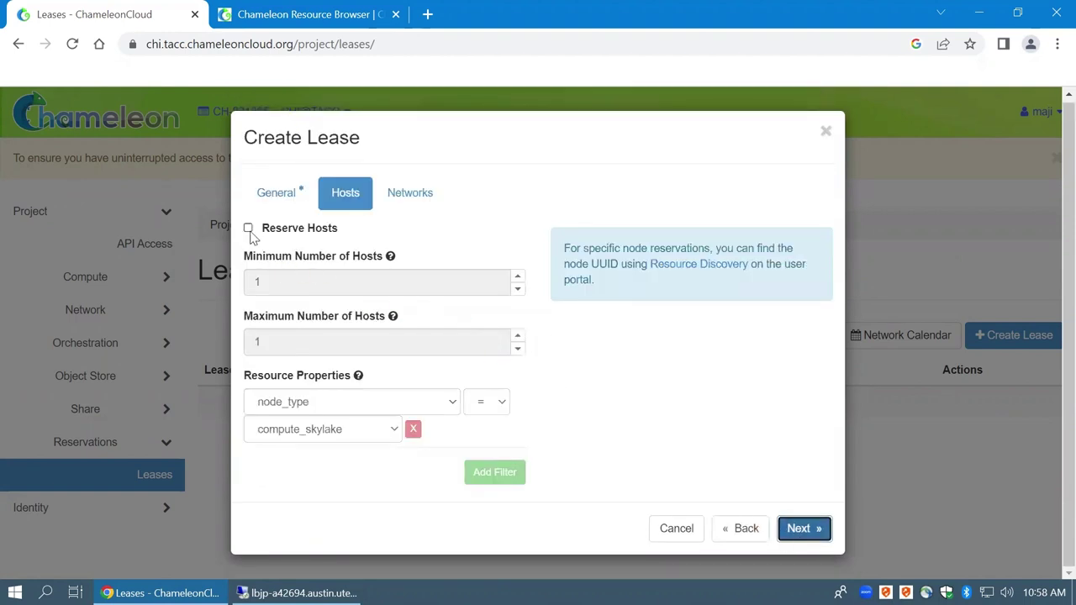
Reserve one host of node_type compute_cascadelake_r for the lease
{"action": "left_click", "coordinate": [286, 231]}
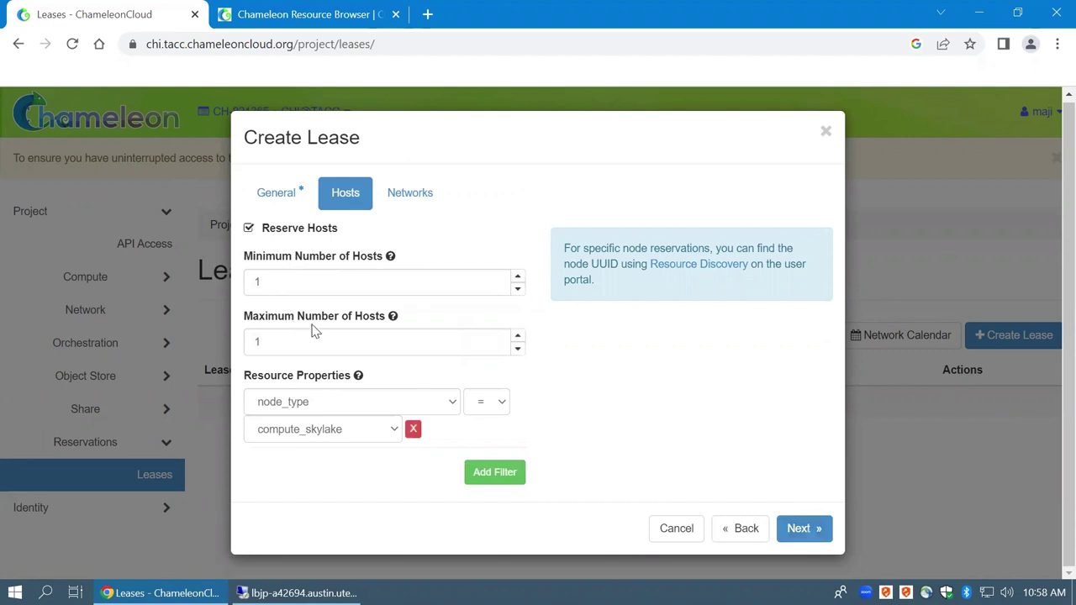
{"action": "left_click", "coordinate": [278, 283]}
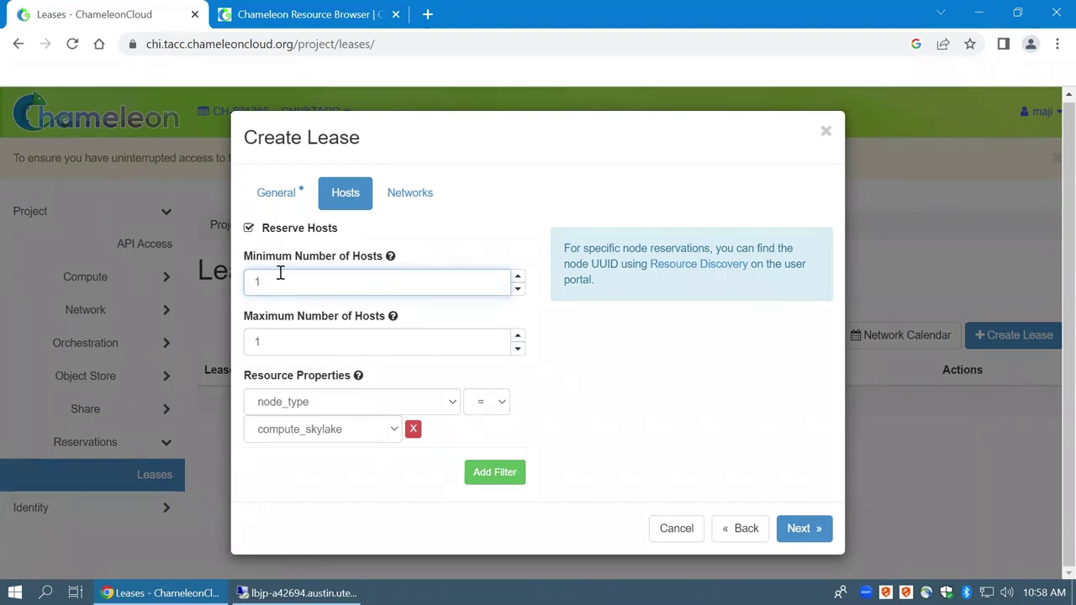
{"action": "left_click", "coordinate": [330, 438]}
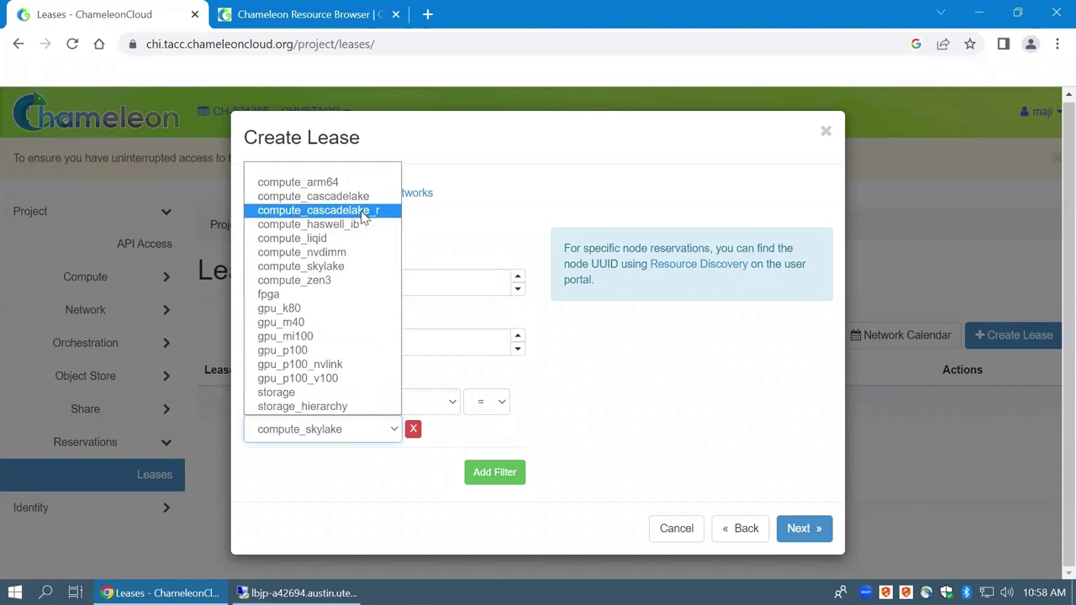
{"action": "left_click", "coordinate": [364, 217]}
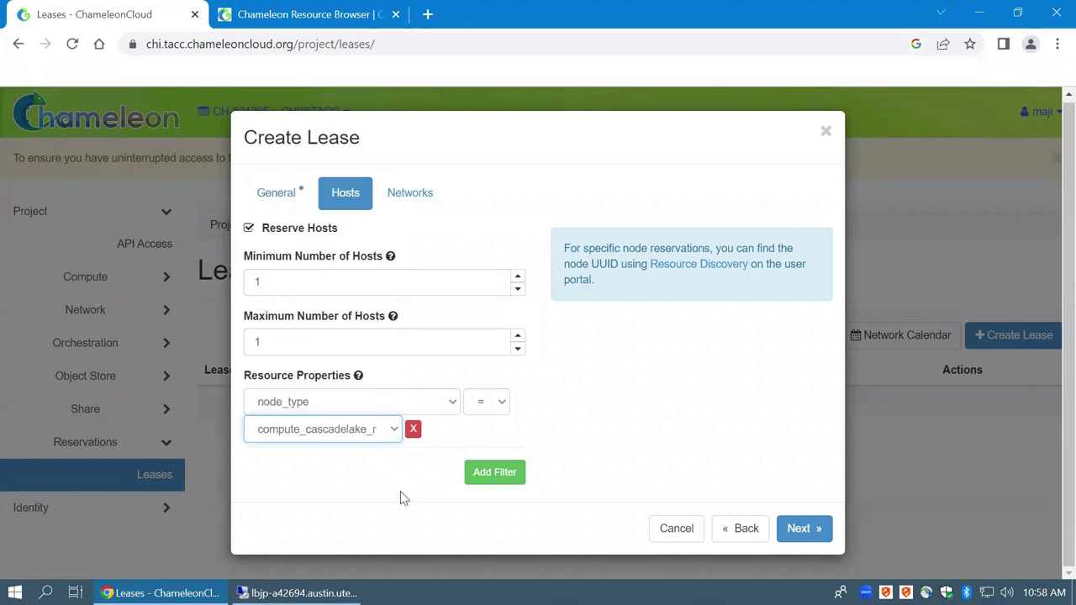
{"action": "left_click", "coordinate": [804, 529]}
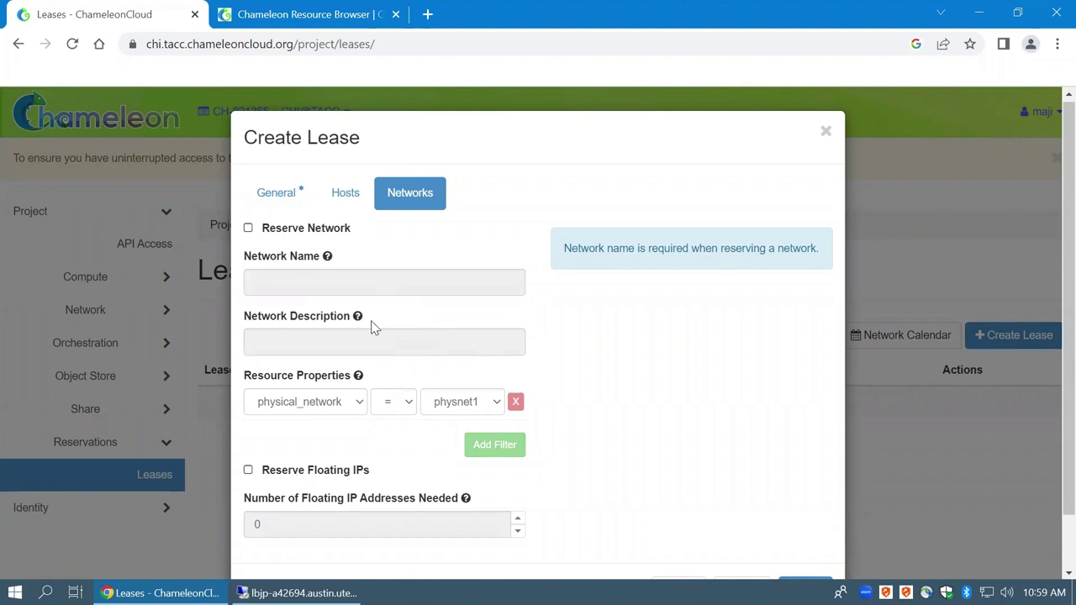
Submit the mj-class lease with no network or floating-IP reservation
{"action": "scroll", "coordinate": [461, 455], "scroll_direction": "down", "scroll_amount": 2}
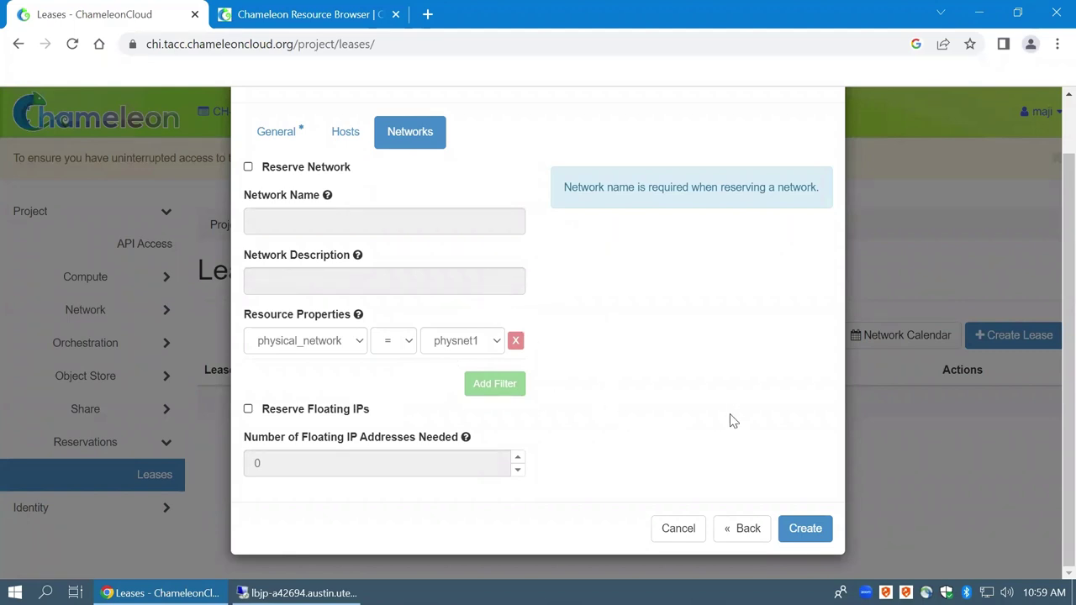
{"action": "left_click", "coordinate": [807, 530]}
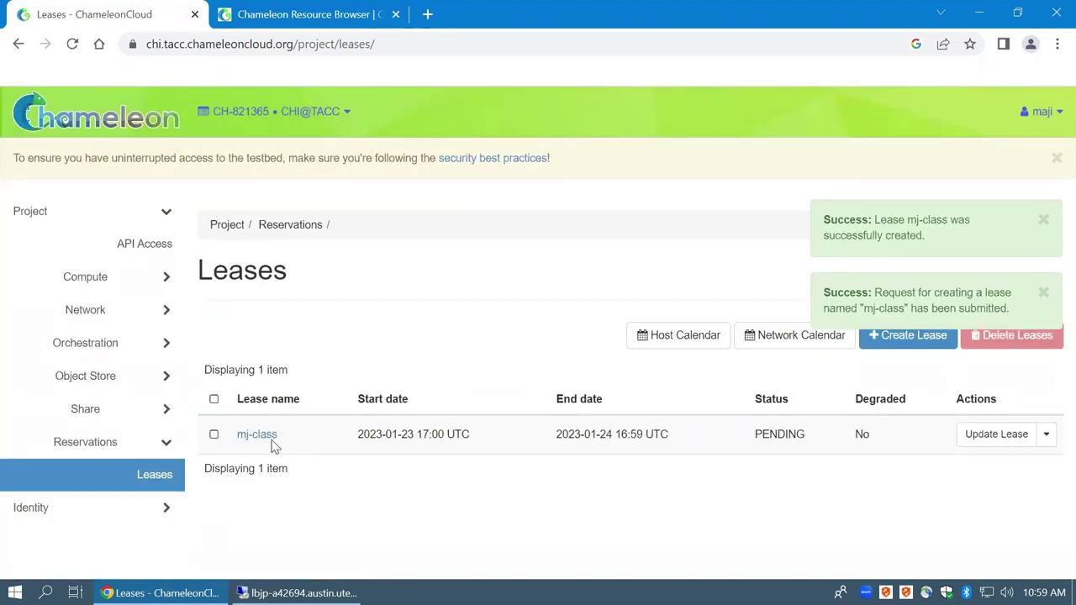
Refresh the leases list and go to Compute > Instances in the CHI@TACC project
{"action": "left_click_drag", "start_coordinate": [373, 435], "coordinate": [463, 435]}
{"action": "left_click", "coordinate": [442, 429]}
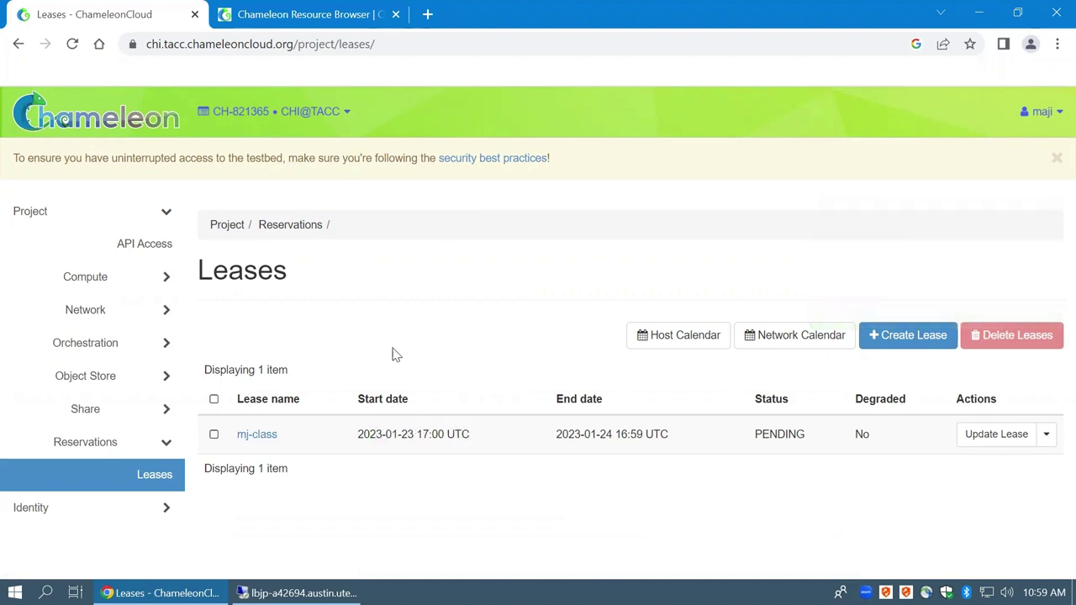
{"action": "left_click", "coordinate": [73, 43]}
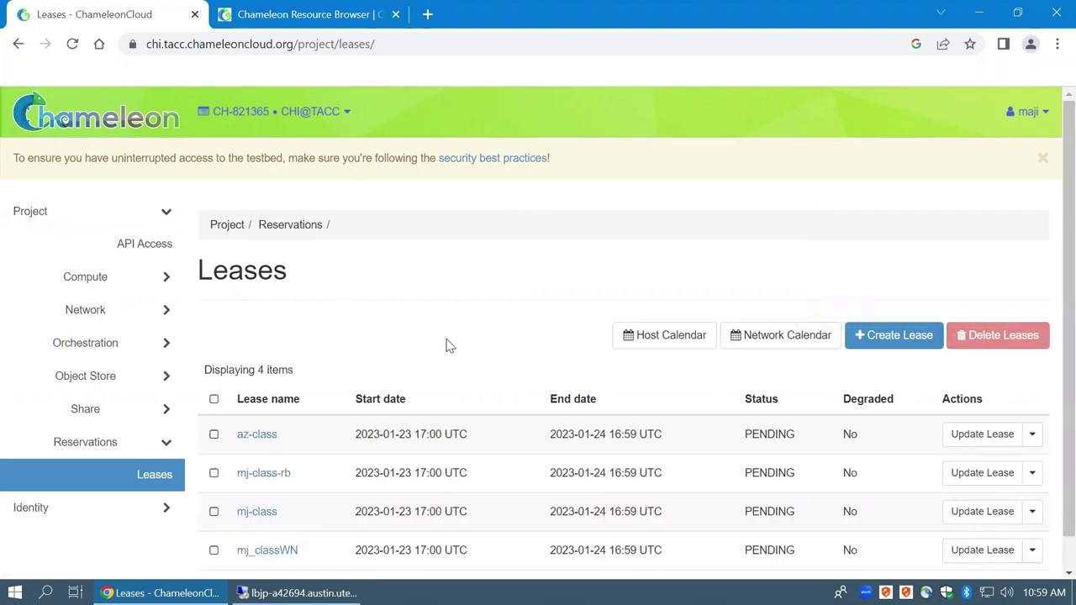
{"action": "scroll", "coordinate": [370, 354], "scroll_direction": "down", "scroll_amount": 1}
{"action": "left_click", "coordinate": [167, 280]}
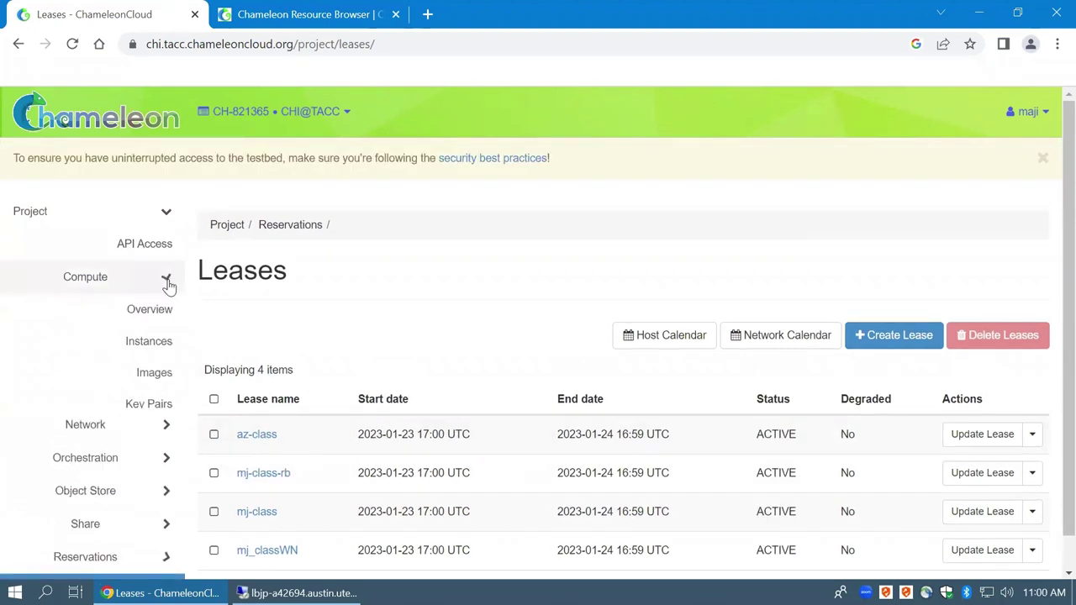
{"action": "left_click", "coordinate": [147, 347]}
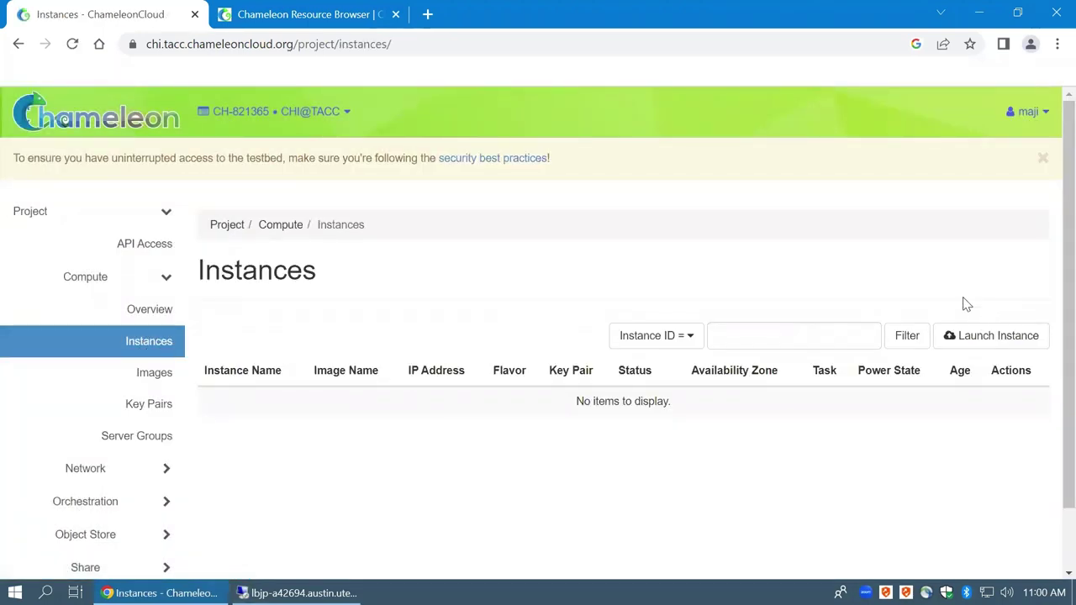
Start launching an instance named mj-class on the mj-class reservation
{"action": "left_click", "coordinate": [984, 339]}
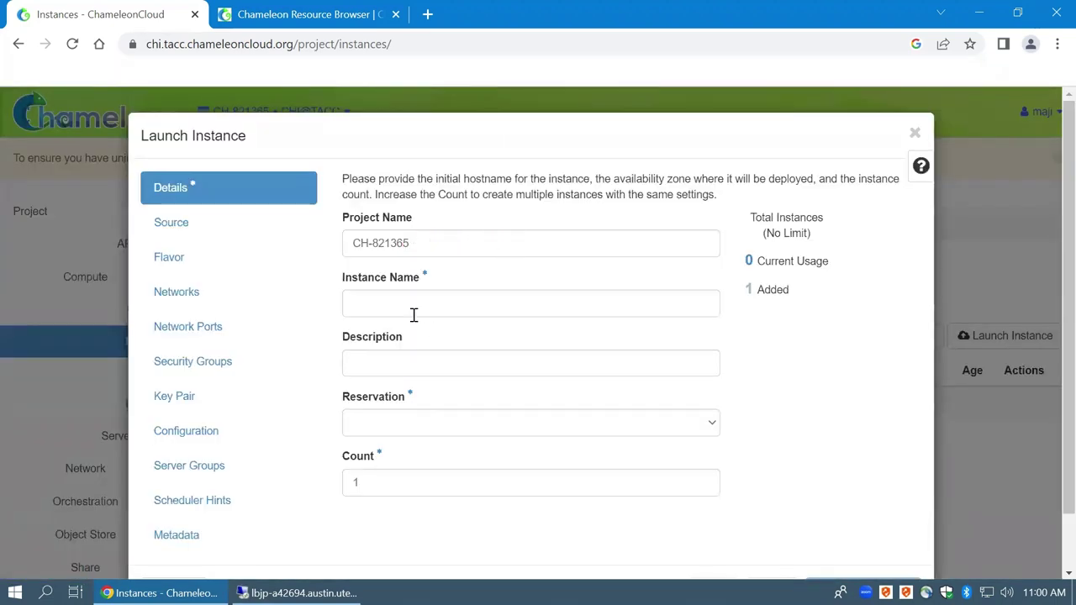
{"action": "left_click", "coordinate": [400, 302]}
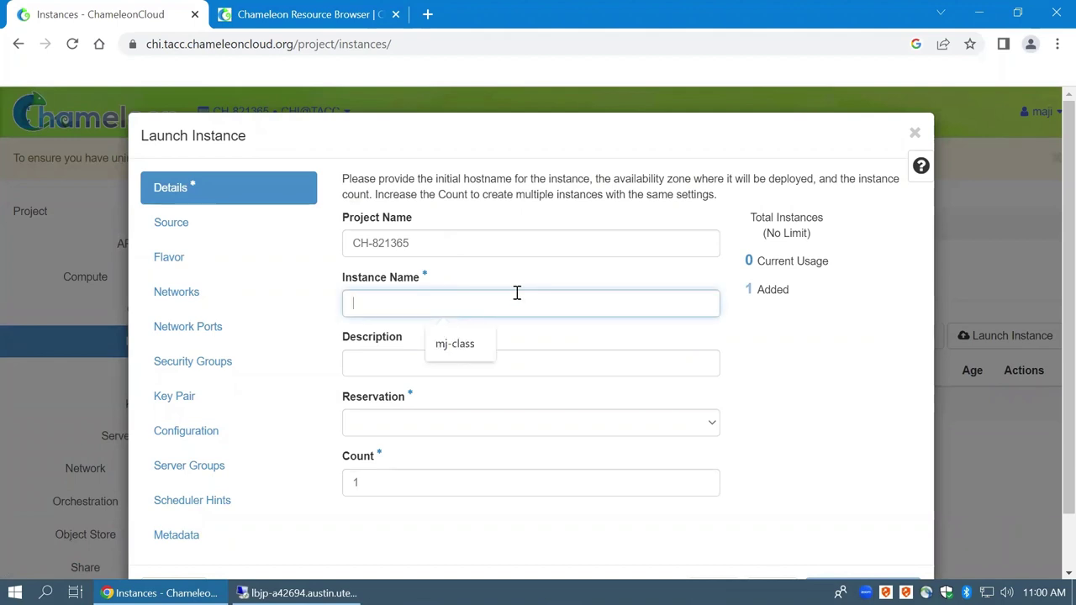
{"action": "type", "text": "mj-class"}
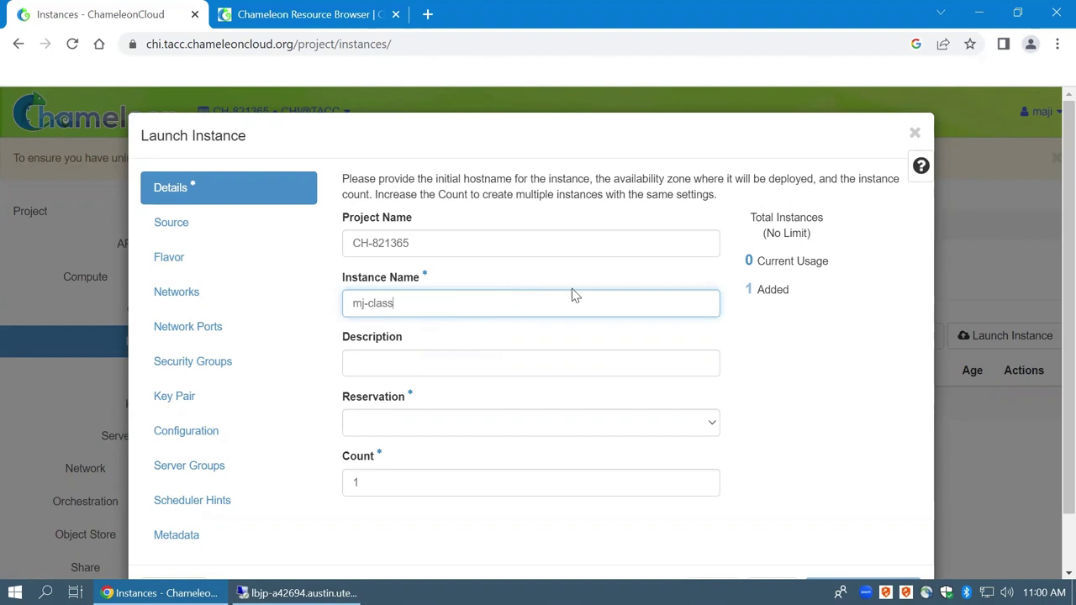
{"action": "left_click", "coordinate": [410, 431]}
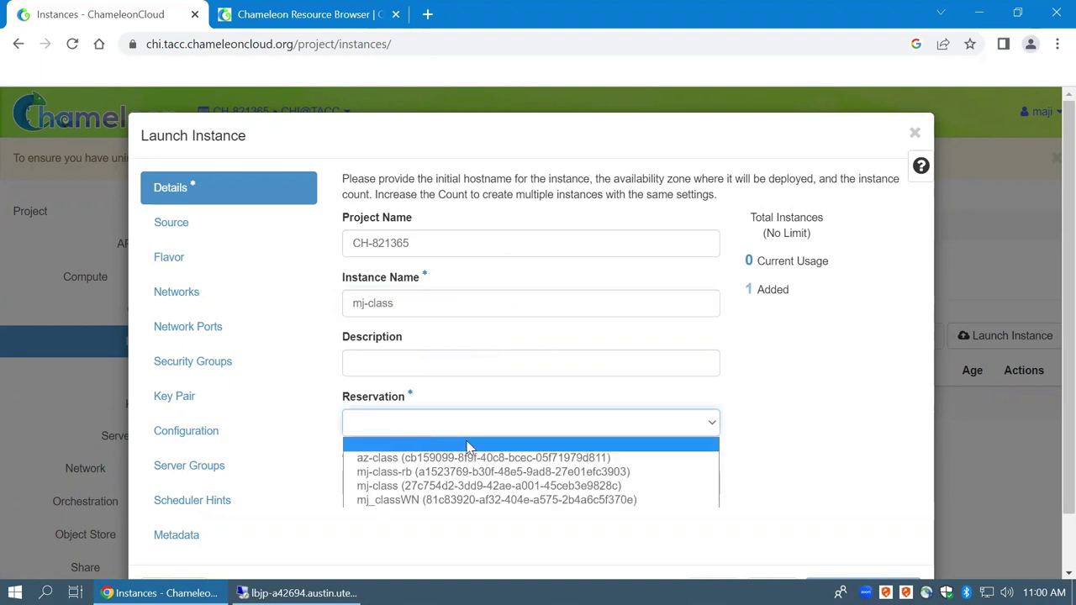
{"action": "left_click", "coordinate": [418, 486]}
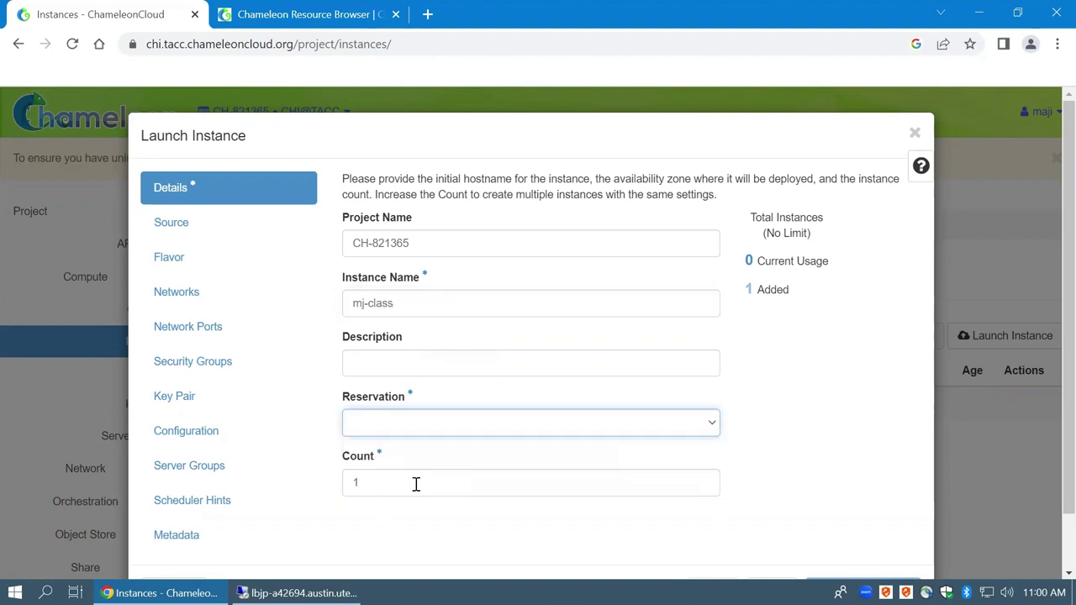
{"action": "left_click", "coordinate": [785, 480]}
{"action": "scroll", "coordinate": [748, 462], "scroll_direction": "down", "scroll_amount": 1}
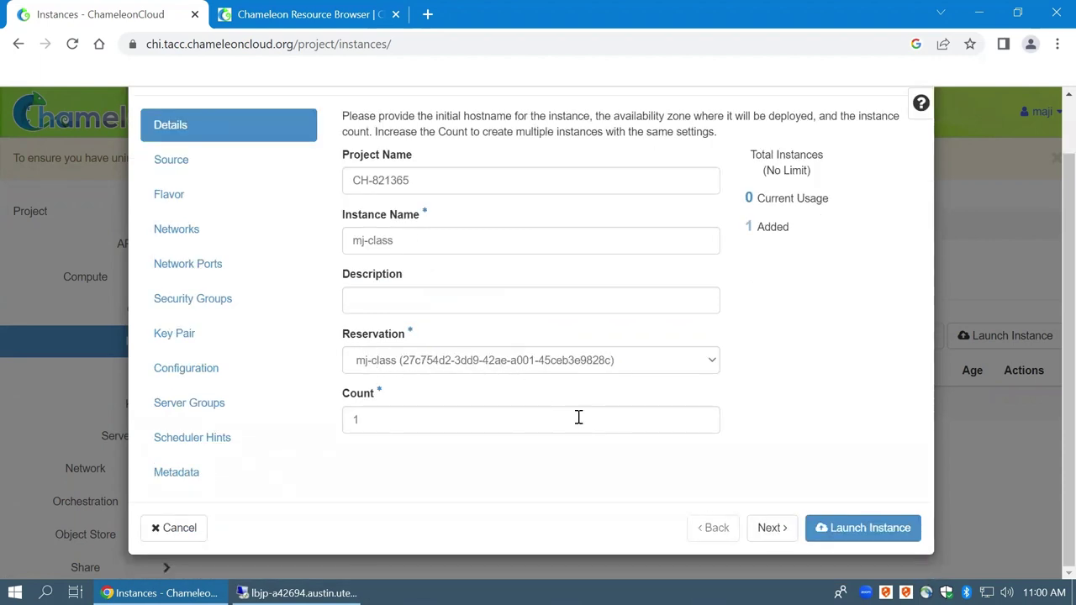
{"action": "left_click", "coordinate": [767, 528]}
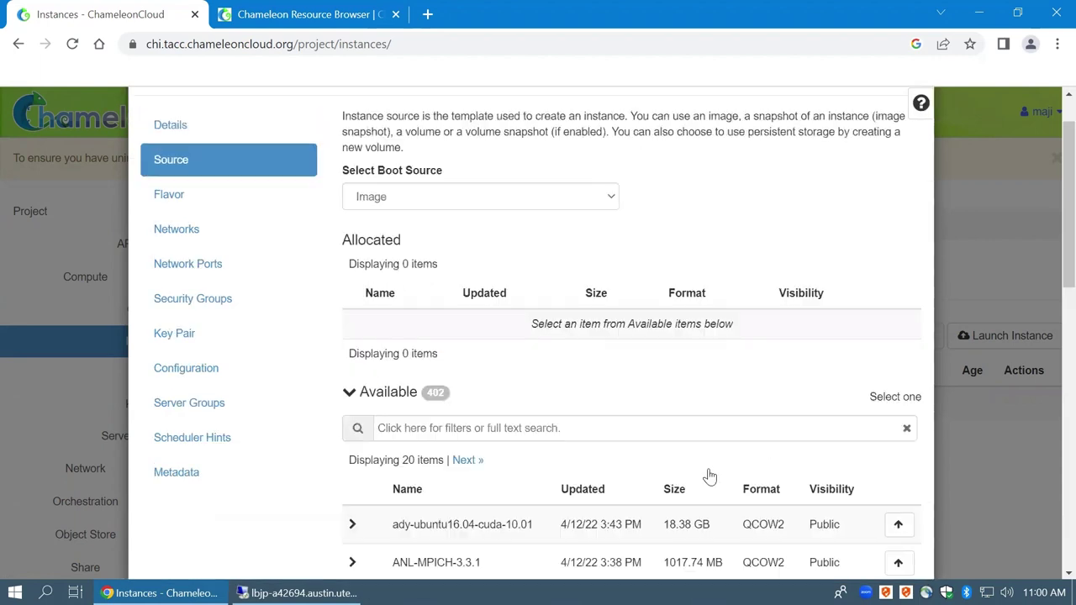
Filter the available images by 'ubuntu' and sort them by Updated, newest first
{"action": "scroll", "coordinate": [530, 353], "scroll_direction": "down", "scroll_amount": 2}
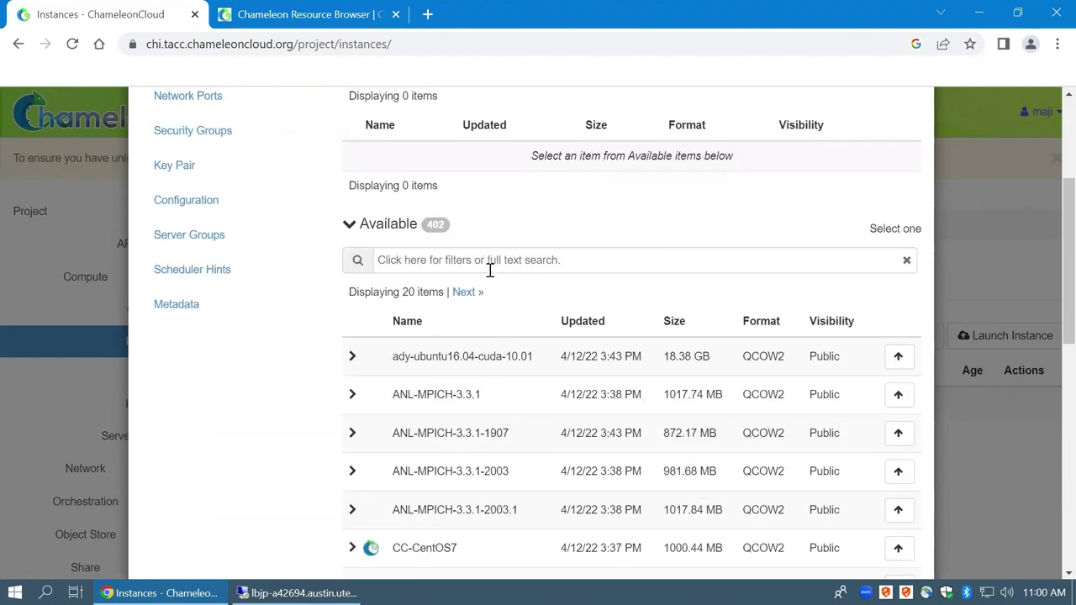
{"action": "scroll", "coordinate": [492, 268], "scroll_direction": "up", "scroll_amount": 2}
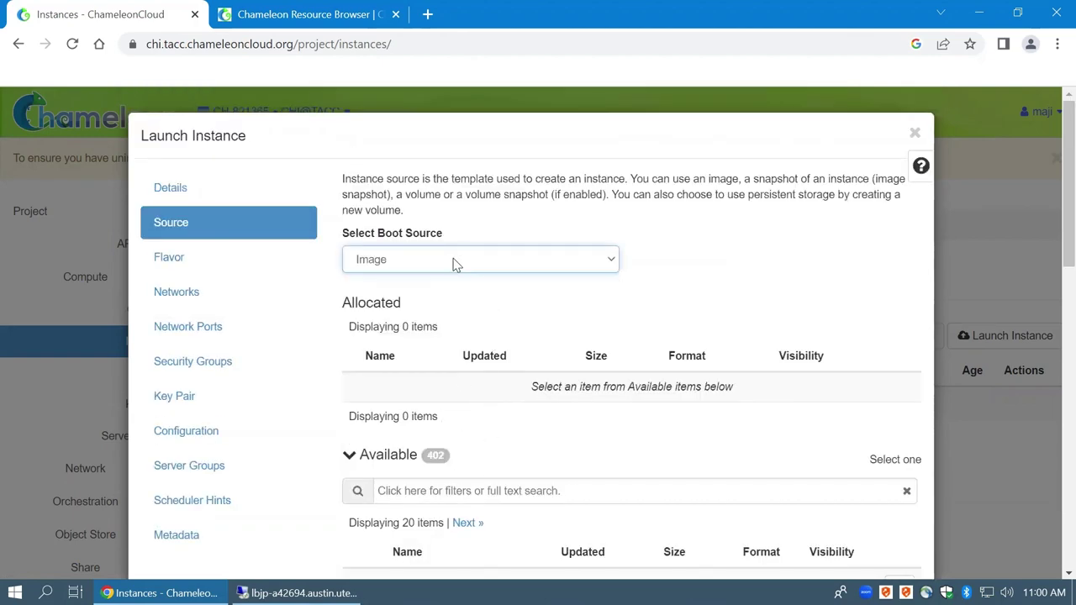
{"action": "left_click", "coordinate": [517, 488]}
{"action": "scroll", "coordinate": [603, 347], "scroll_direction": "down", "scroll_amount": 2}
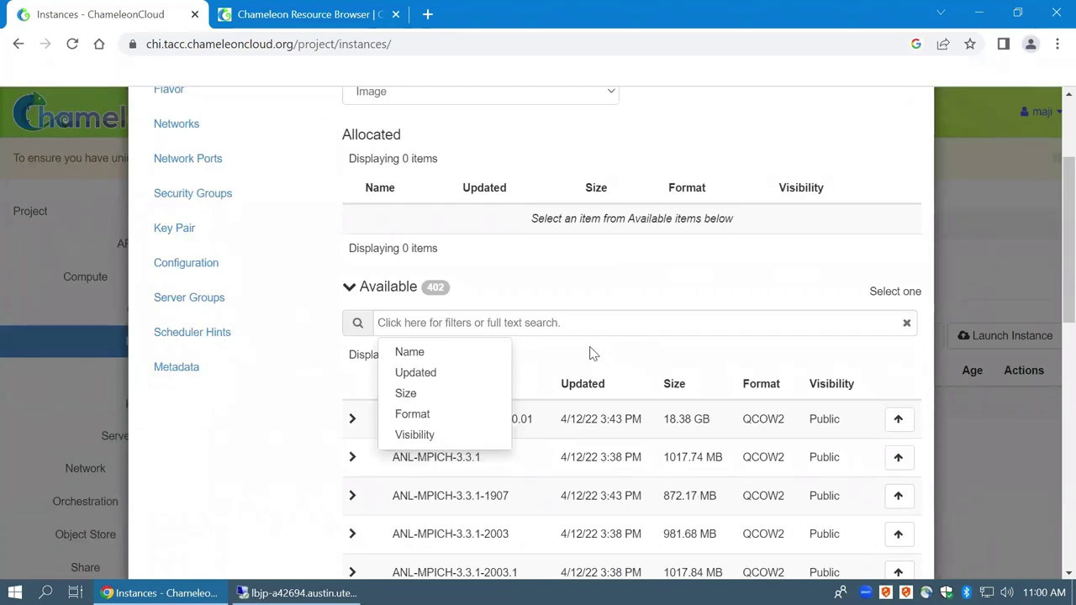
{"action": "type", "text": "ub"}
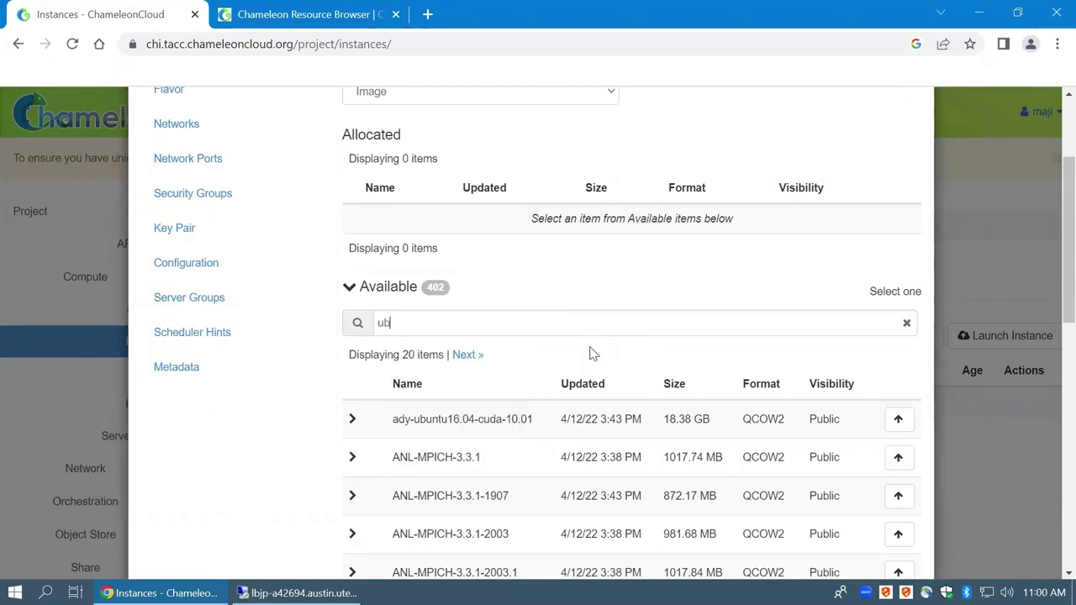
{"action": "key", "text": "BackSpace"}
{"action": "key", "text": "BackSpace"}
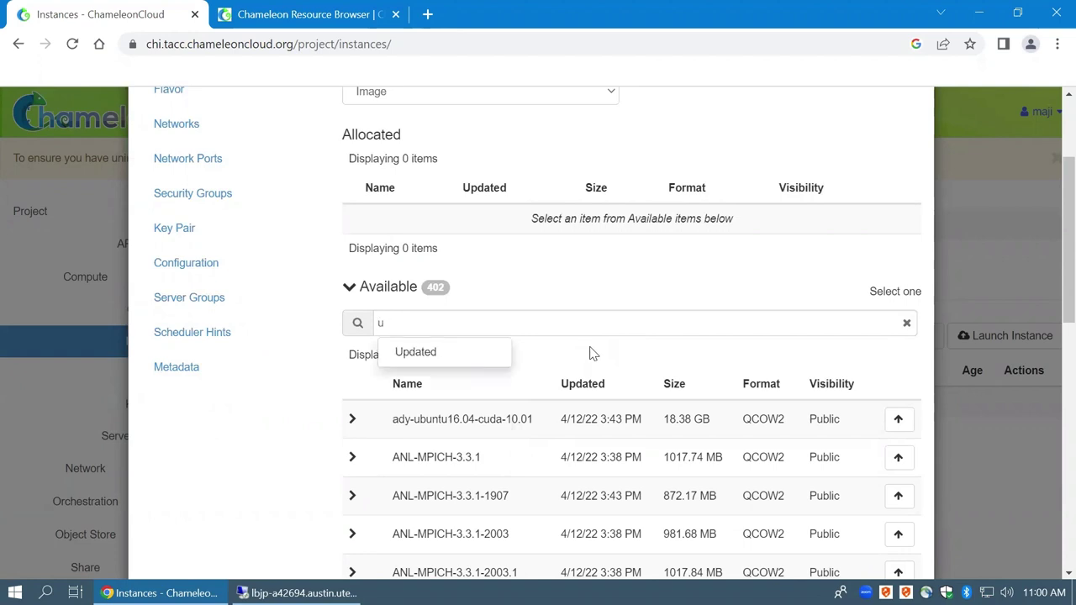
{"action": "type", "text": "ubuntu"}
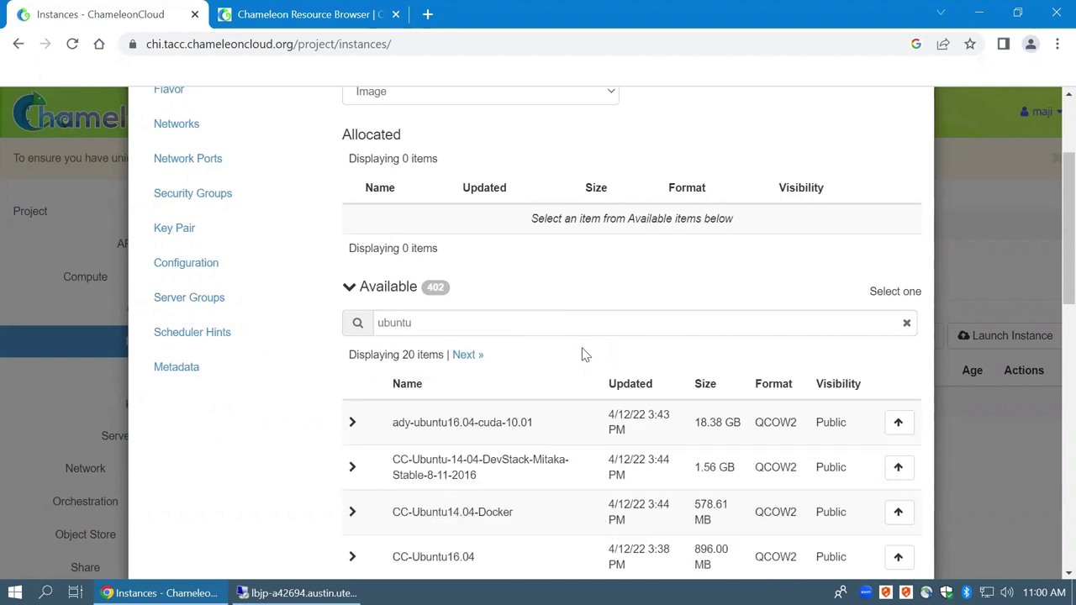
{"action": "scroll", "coordinate": [582, 355], "scroll_direction": "down", "scroll_amount": 2}
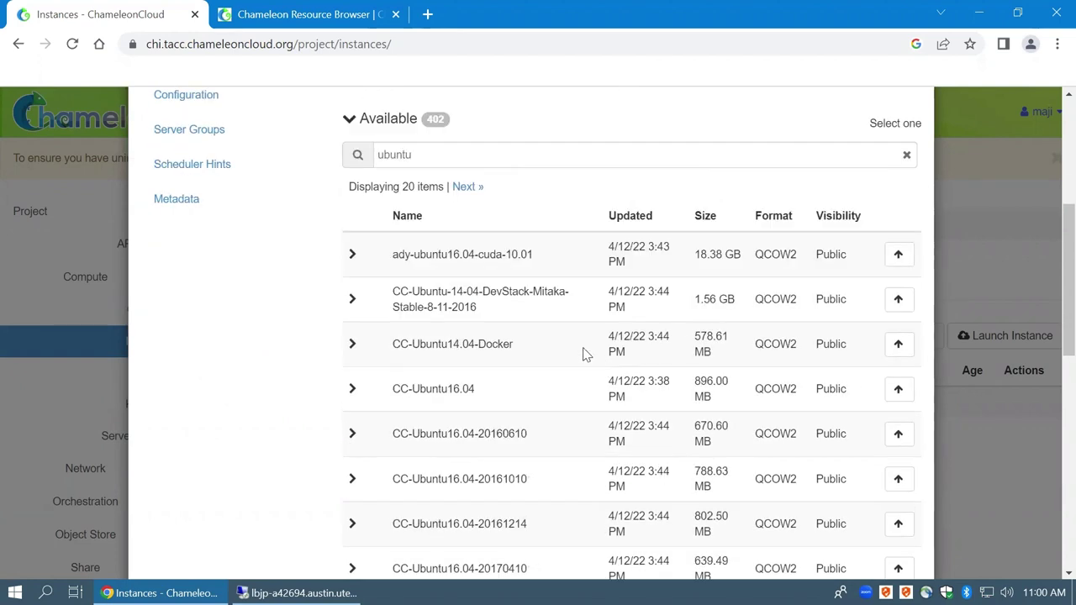
{"action": "left_click", "coordinate": [649, 222]}
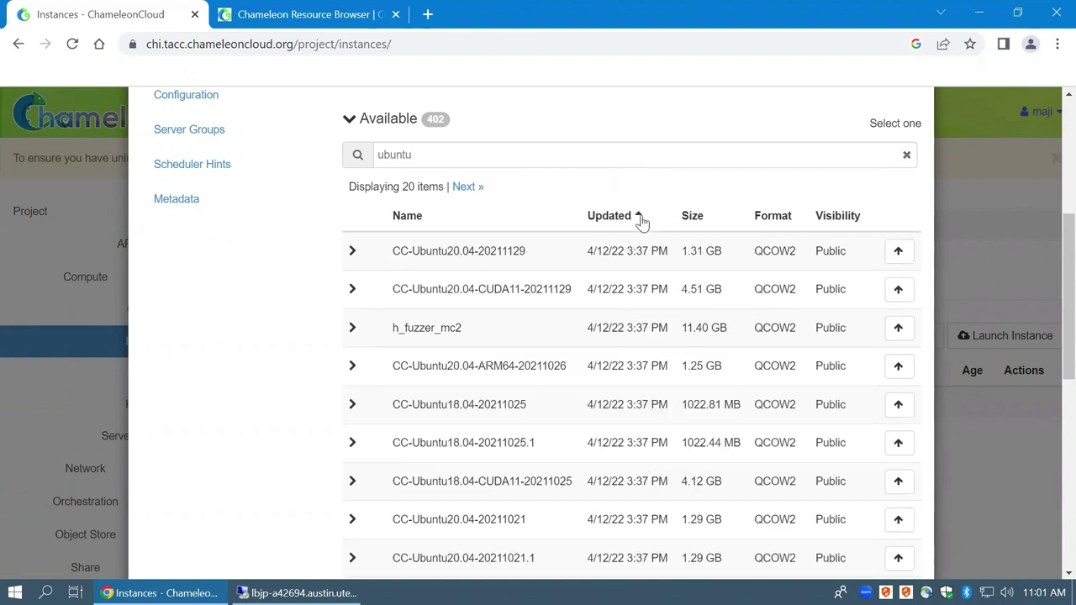
{"action": "left_click", "coordinate": [630, 222]}
{"action": "scroll", "coordinate": [624, 278], "scroll_direction": "down", "scroll_amount": 2}
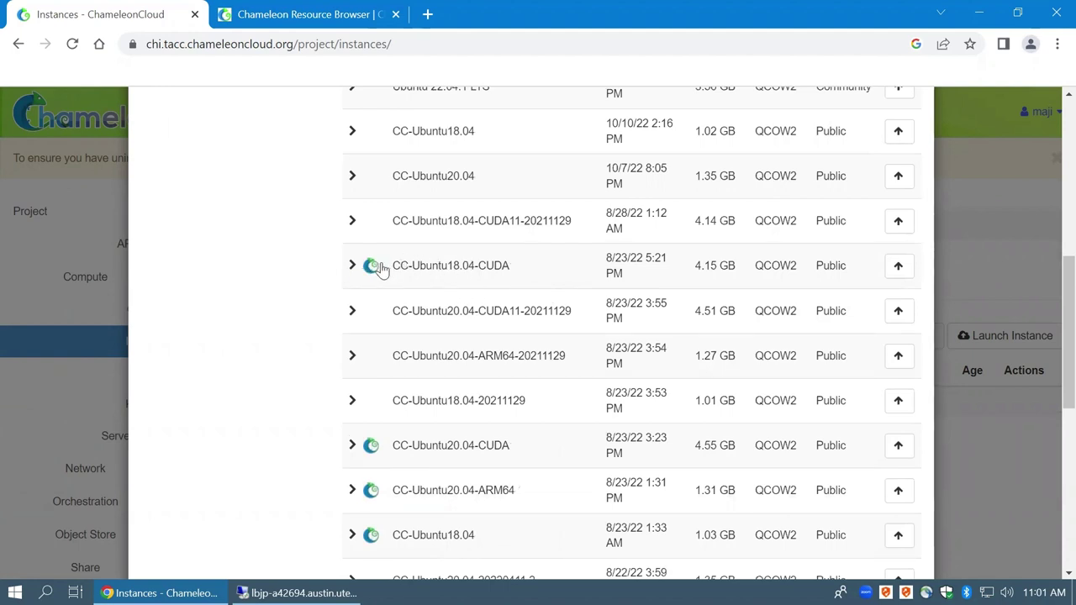
Allocate the CC-Ubuntu18.04-CUDA image as the instance's boot source
{"action": "mouse_move", "coordinate": [376, 268]}
{"action": "left_click", "coordinate": [898, 266]}
{"action": "scroll", "coordinate": [606, 286], "scroll_direction": "up", "scroll_amount": 3}
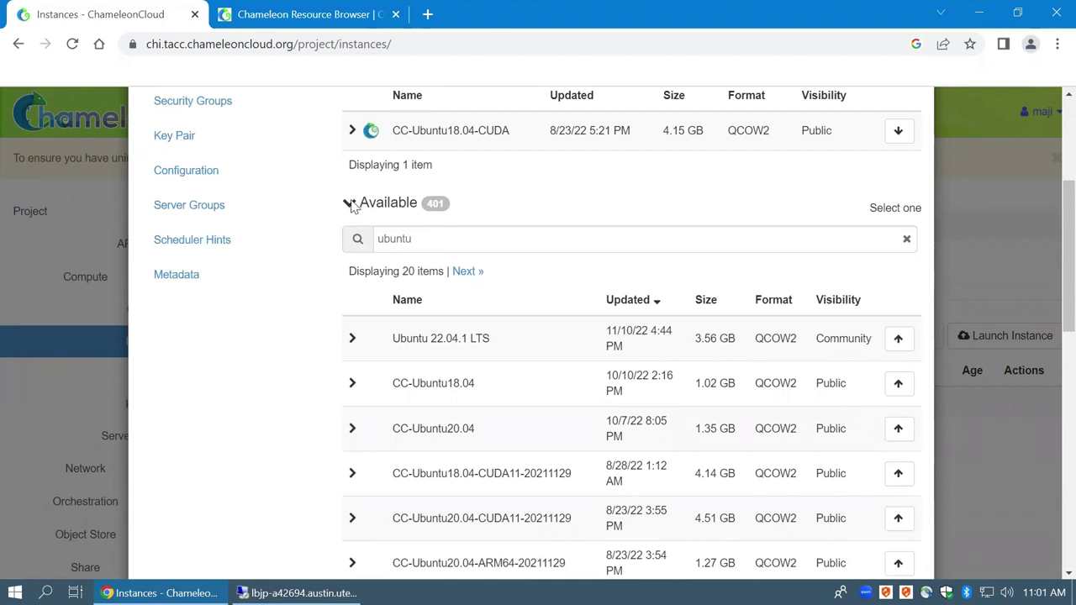
{"action": "left_click", "coordinate": [353, 204]}
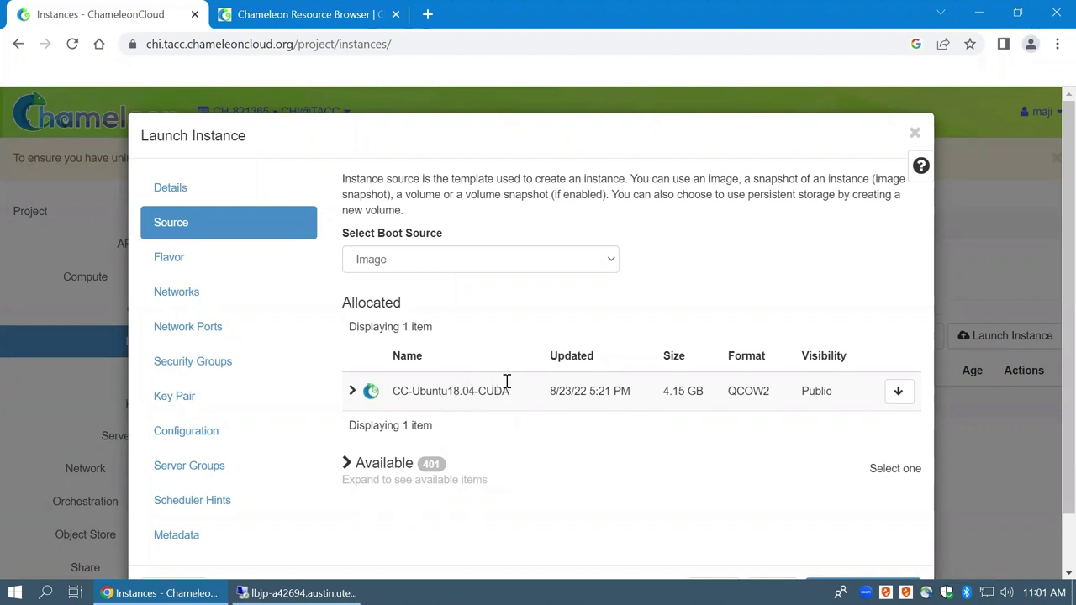
{"action": "key", "text": "ctrl+plus"}
{"action": "key", "text": "ctrl+plus"}
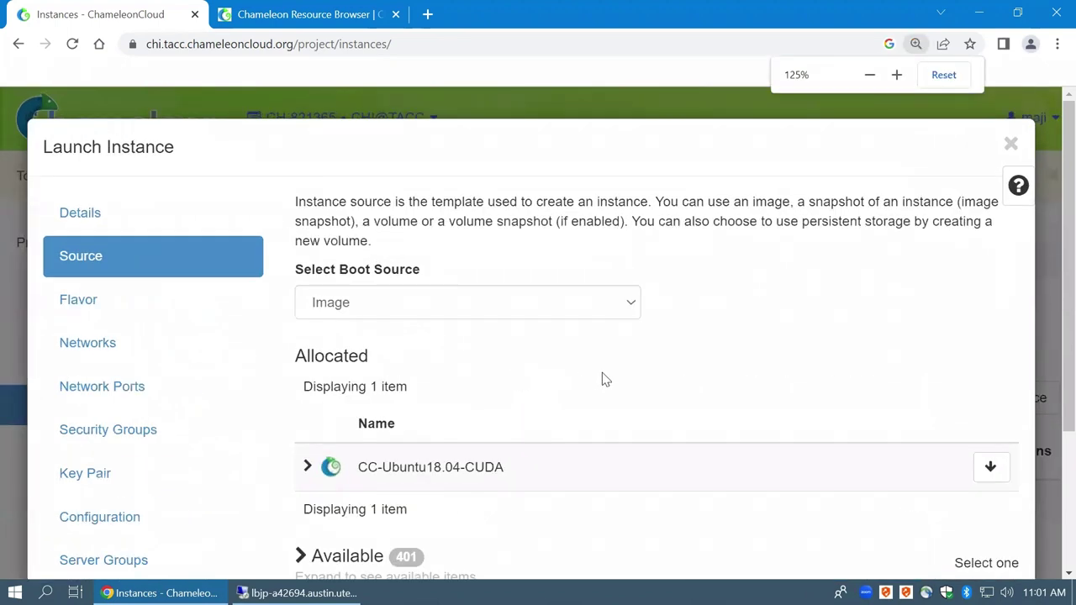
{"action": "scroll", "coordinate": [602, 379], "scroll_direction": "down", "scroll_amount": 2}
{"action": "scroll", "coordinate": [574, 370], "scroll_direction": "up", "scroll_amount": 1}
{"action": "scroll", "coordinate": [711, 421], "scroll_direction": "down", "scroll_amount": 1}
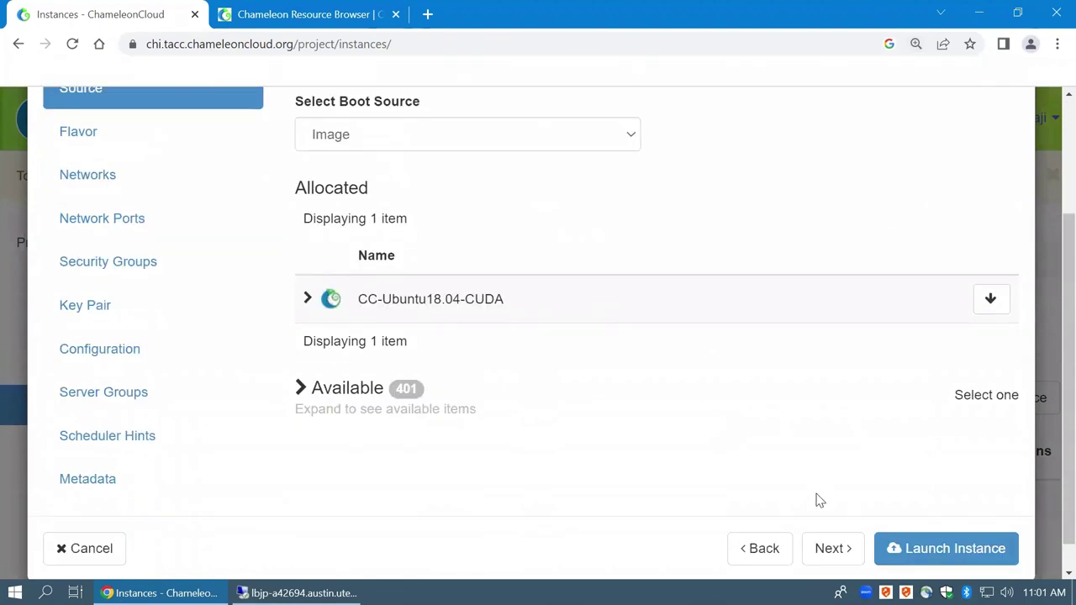
{"action": "left_click", "coordinate": [824, 547]}
Keep the baremetal flavor and pass the empty Networks step
{"action": "scroll", "coordinate": [438, 253], "scroll_direction": "up", "scroll_amount": 1}
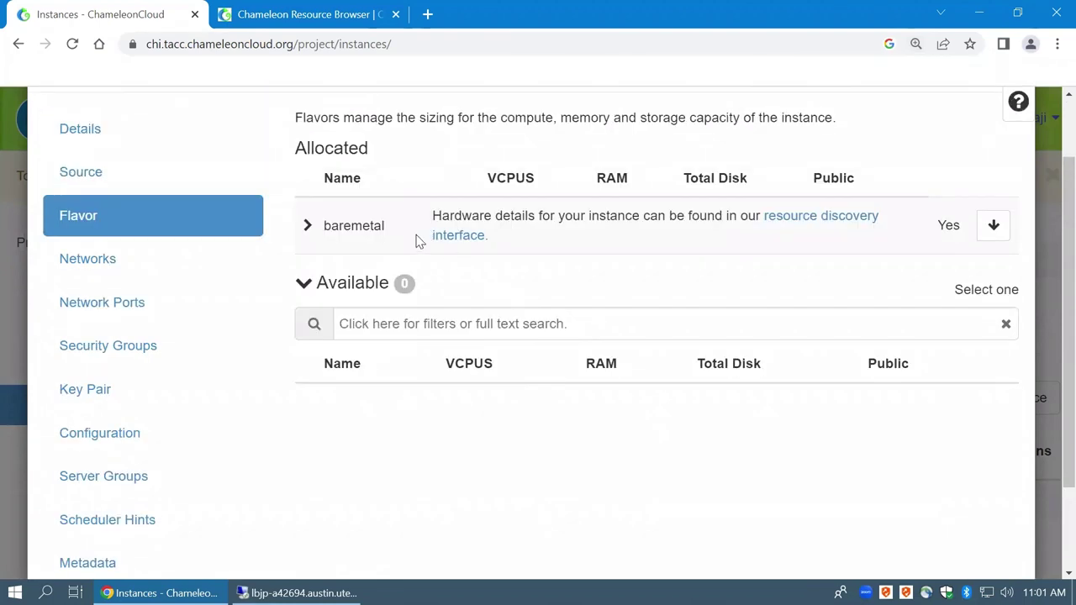
{"action": "left_click", "coordinate": [309, 230]}
{"action": "left_click", "coordinate": [309, 230]}
{"action": "left_click", "coordinate": [306, 286]}
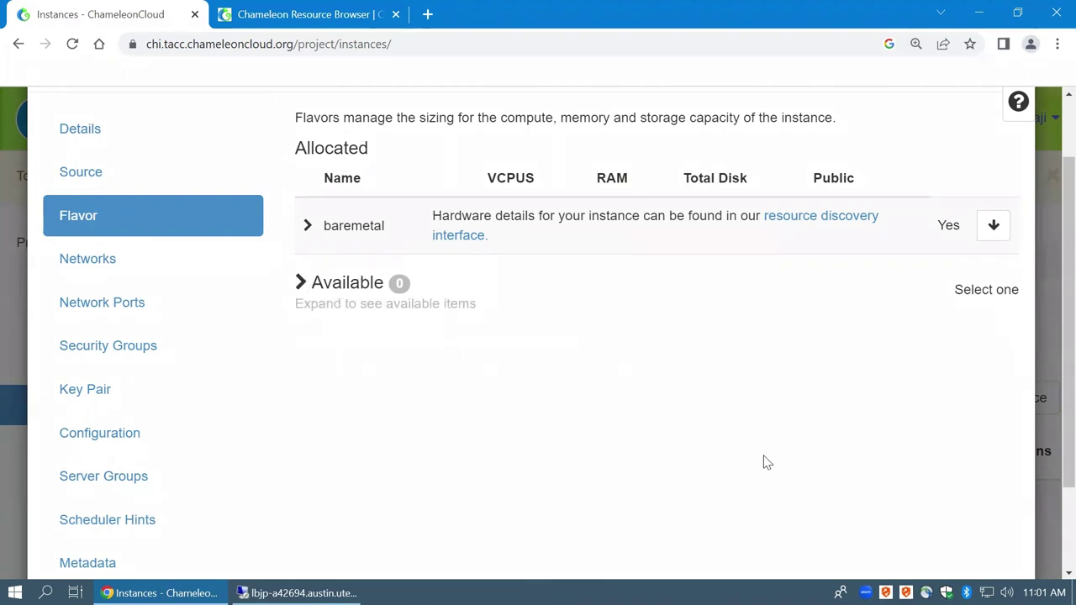
{"action": "scroll", "coordinate": [773, 471], "scroll_direction": "down", "scroll_amount": 2}
{"action": "left_click", "coordinate": [832, 548]}
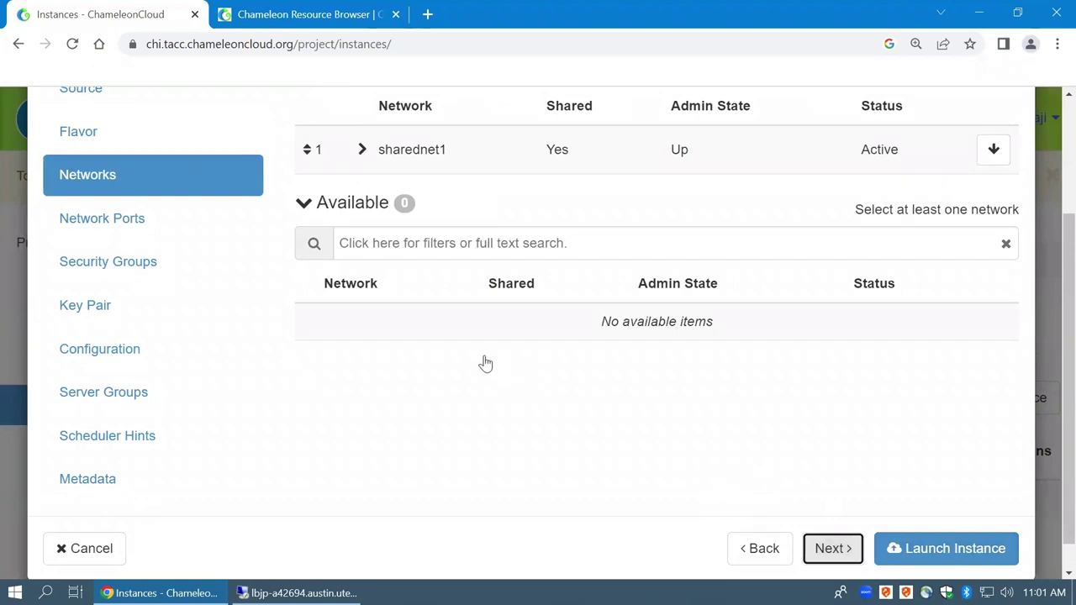
{"action": "scroll", "coordinate": [483, 363], "scroll_direction": "up", "scroll_amount": 1}
{"action": "left_click", "coordinate": [304, 286]}
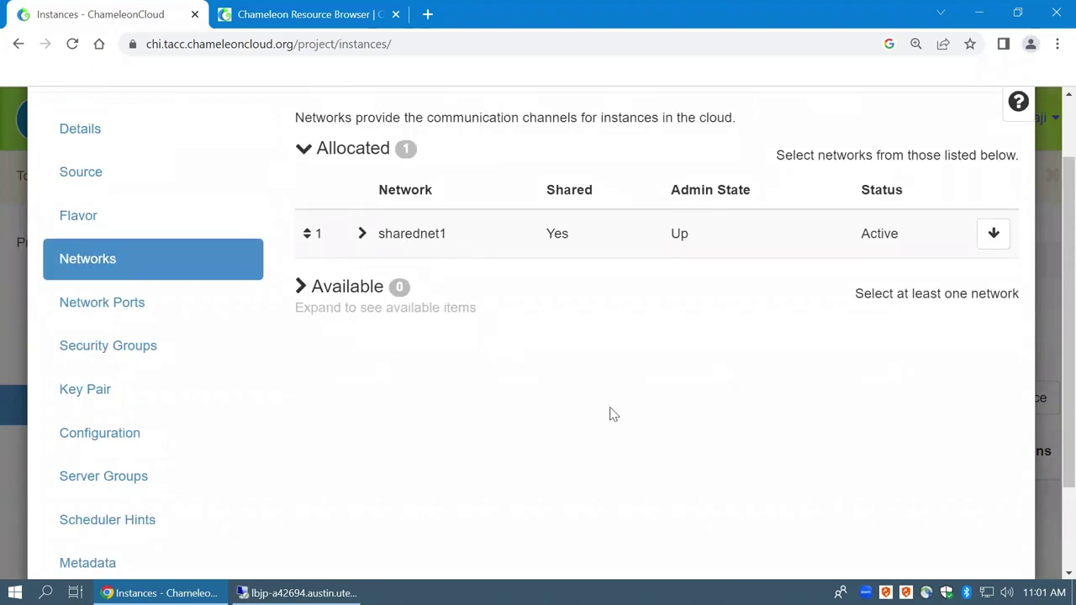
{"action": "scroll", "coordinate": [768, 444], "scroll_direction": "down", "scroll_amount": 1}
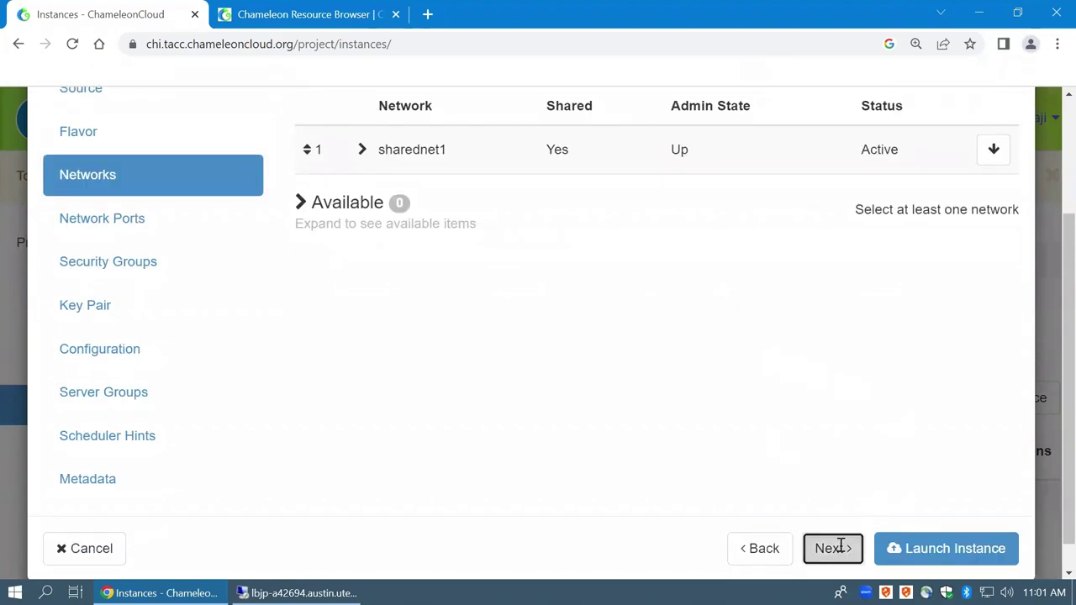
{"action": "left_click", "coordinate": [832, 548]}
Collapse the available and allocated port lists on the Network Ports step
{"action": "scroll", "coordinate": [360, 294], "scroll_direction": "up", "scroll_amount": 1}
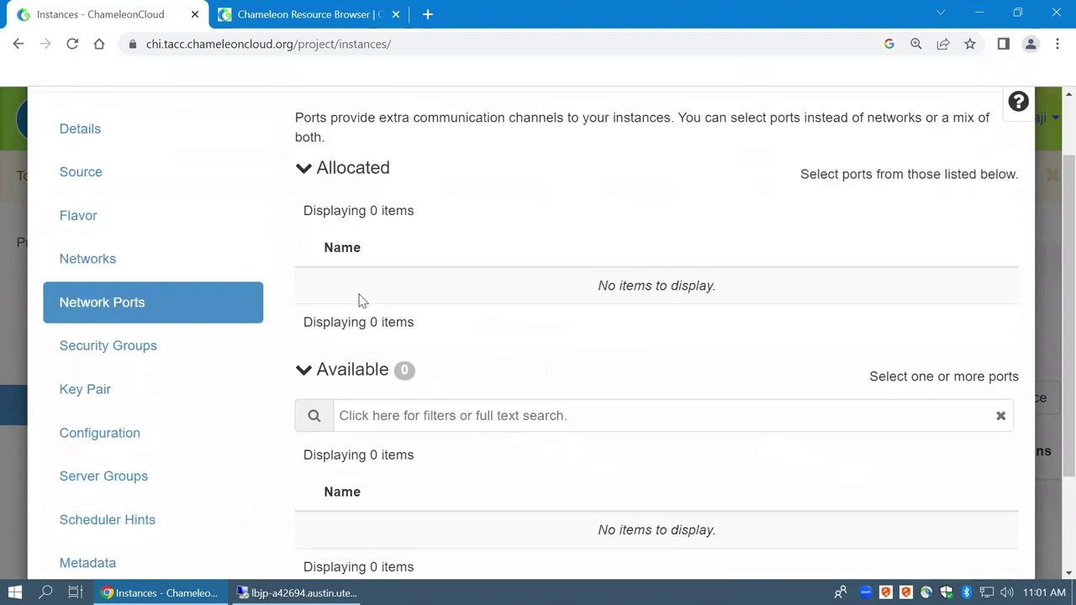
{"action": "left_click", "coordinate": [304, 371]}
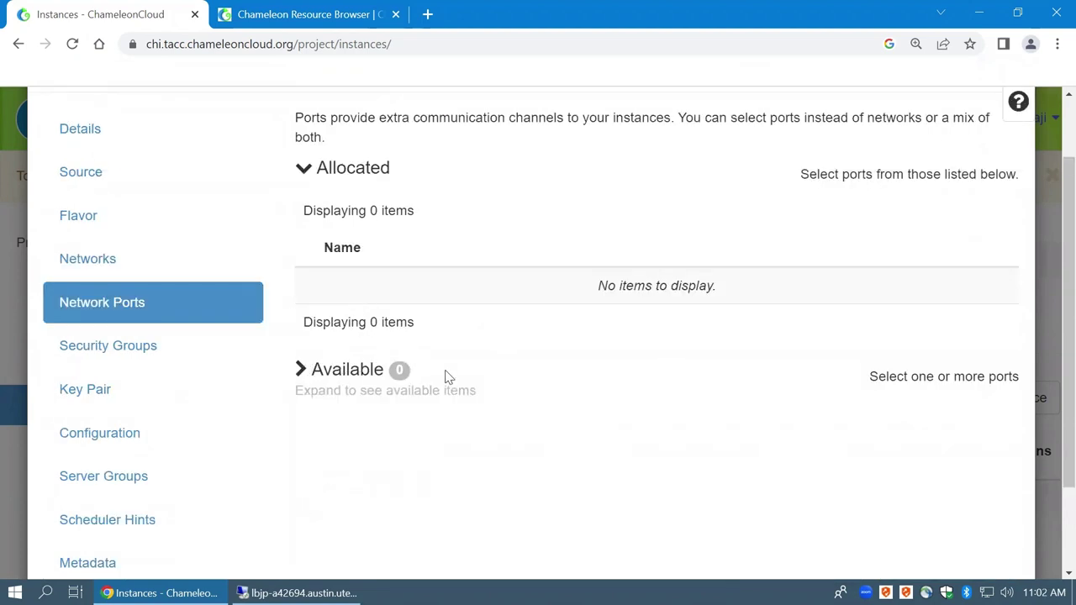
{"action": "scroll", "coordinate": [755, 430], "scroll_direction": "down", "scroll_amount": 1}
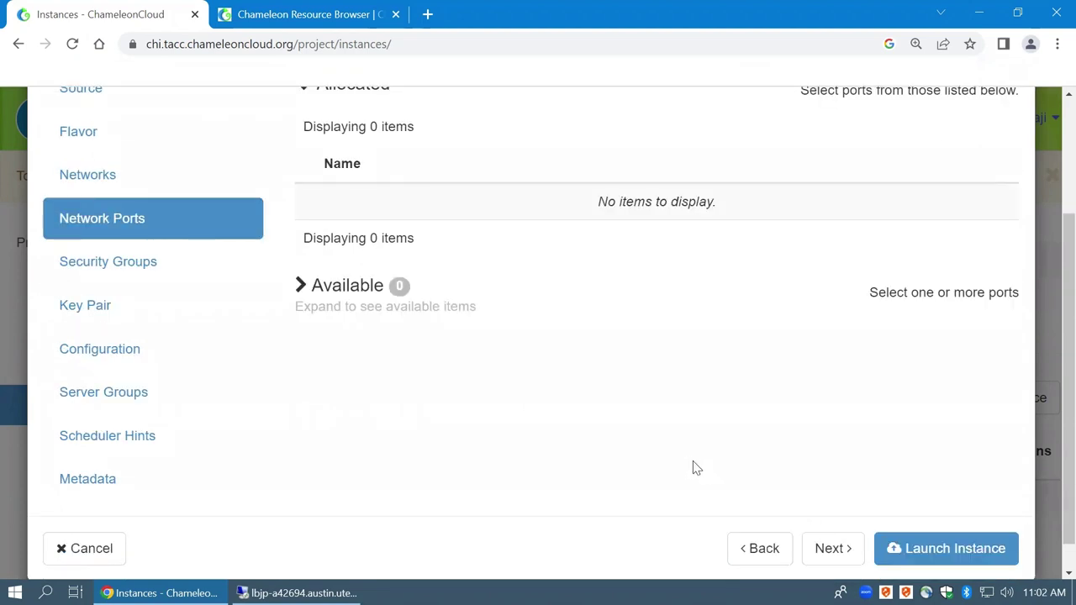
{"action": "scroll", "coordinate": [376, 161], "scroll_direction": "up", "scroll_amount": 1}
{"action": "left_click", "coordinate": [303, 171]}
{"action": "scroll", "coordinate": [580, 317], "scroll_direction": "up", "scroll_amount": 1}
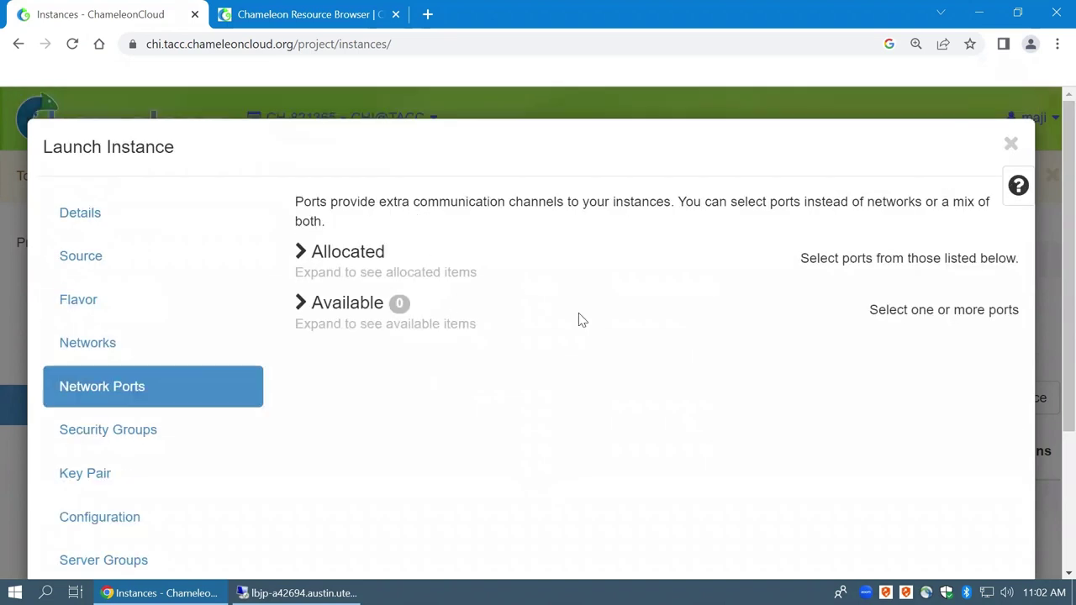
{"action": "scroll", "coordinate": [563, 297], "scroll_direction": "down", "scroll_amount": 2}
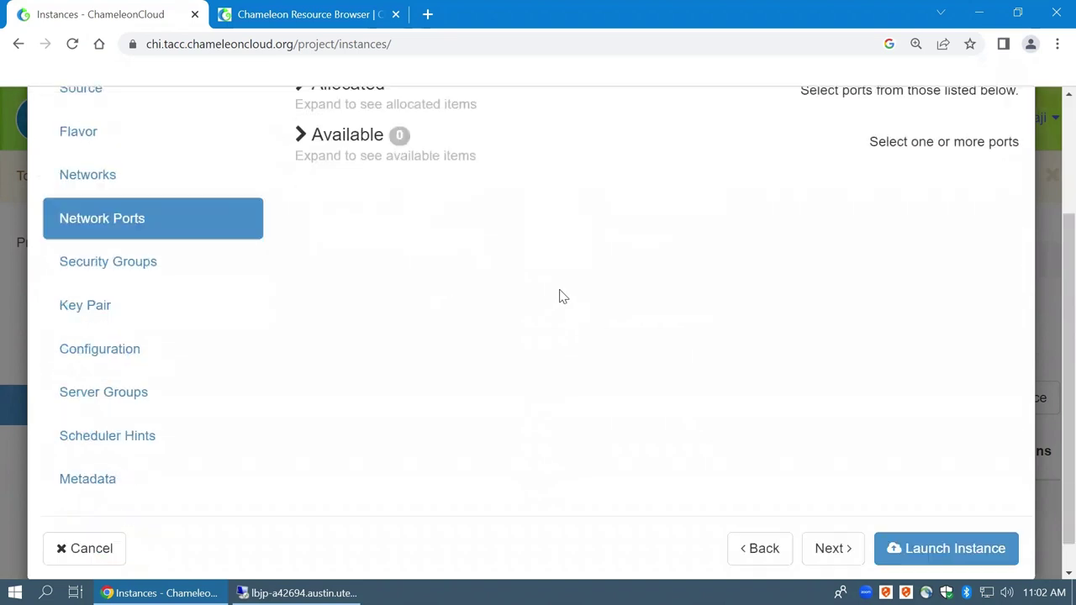
{"action": "left_click", "coordinate": [831, 549]}
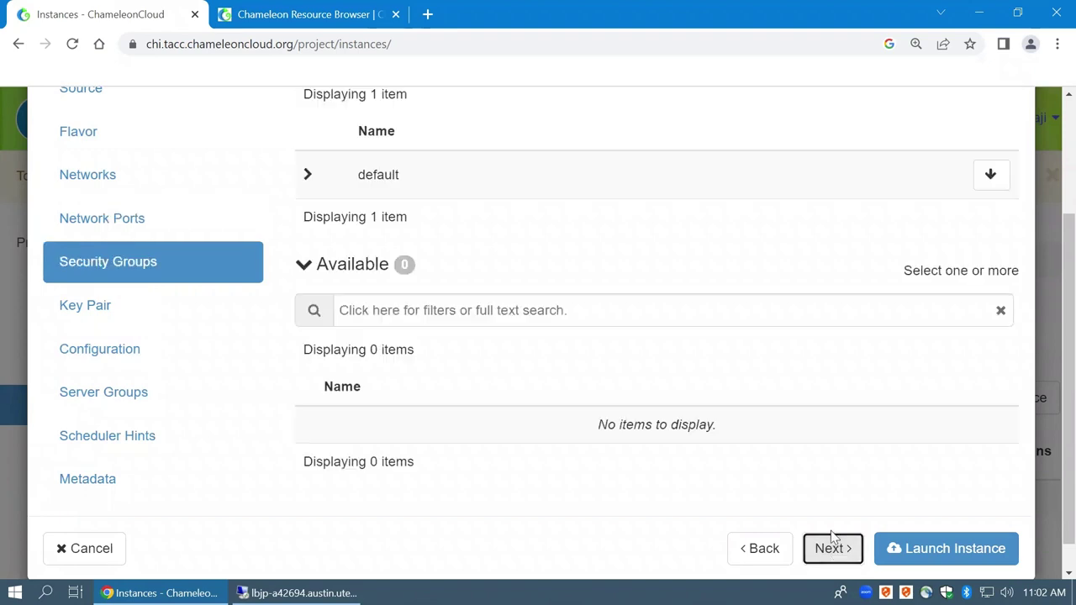
Keep the default security group allocated and collapse the security group lists
{"action": "left_click", "coordinate": [305, 263]}
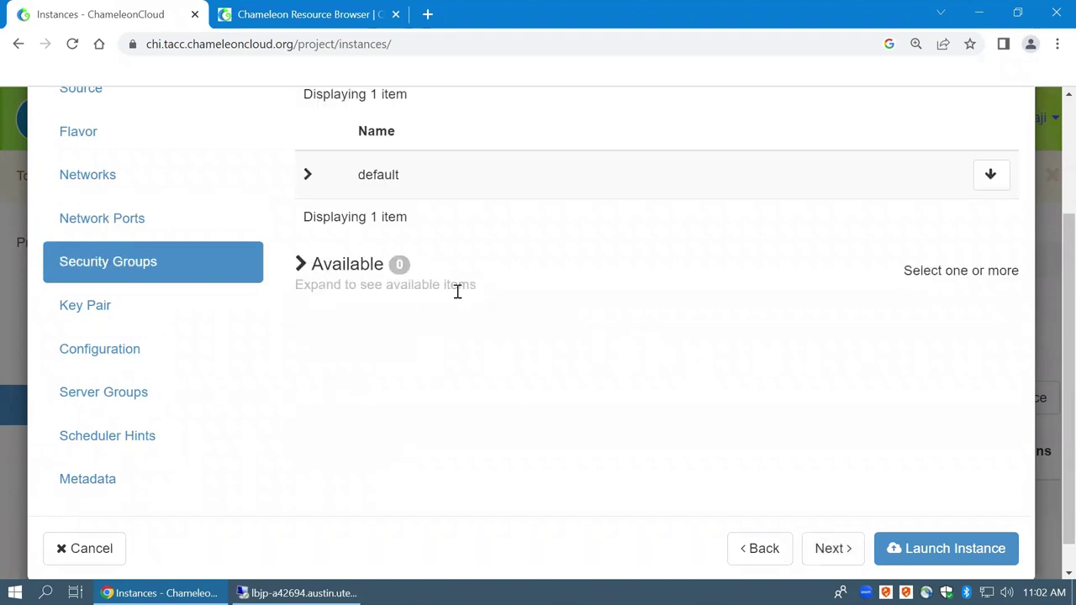
{"action": "scroll", "coordinate": [457, 296], "scroll_direction": "up", "scroll_amount": 1}
{"action": "left_click", "coordinate": [306, 149]}
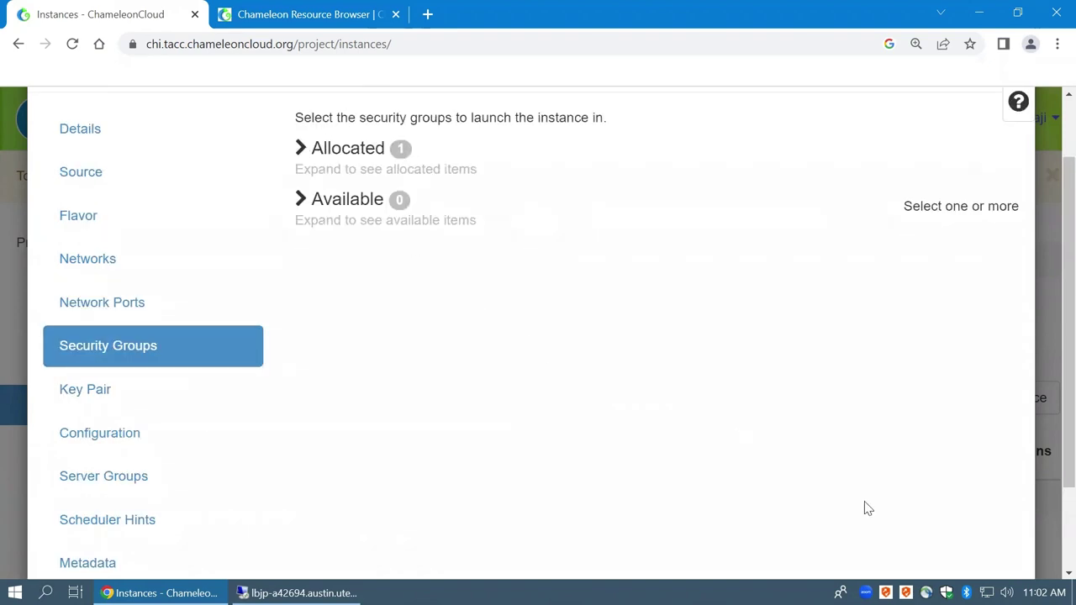
{"action": "scroll", "coordinate": [866, 513], "scroll_direction": "down", "scroll_amount": 2}
{"action": "left_click", "coordinate": [864, 515]}
Move the existing key pair back to Available, leaving no key pair allocated
{"action": "scroll", "coordinate": [622, 353], "scroll_direction": "up", "scroll_amount": 1}
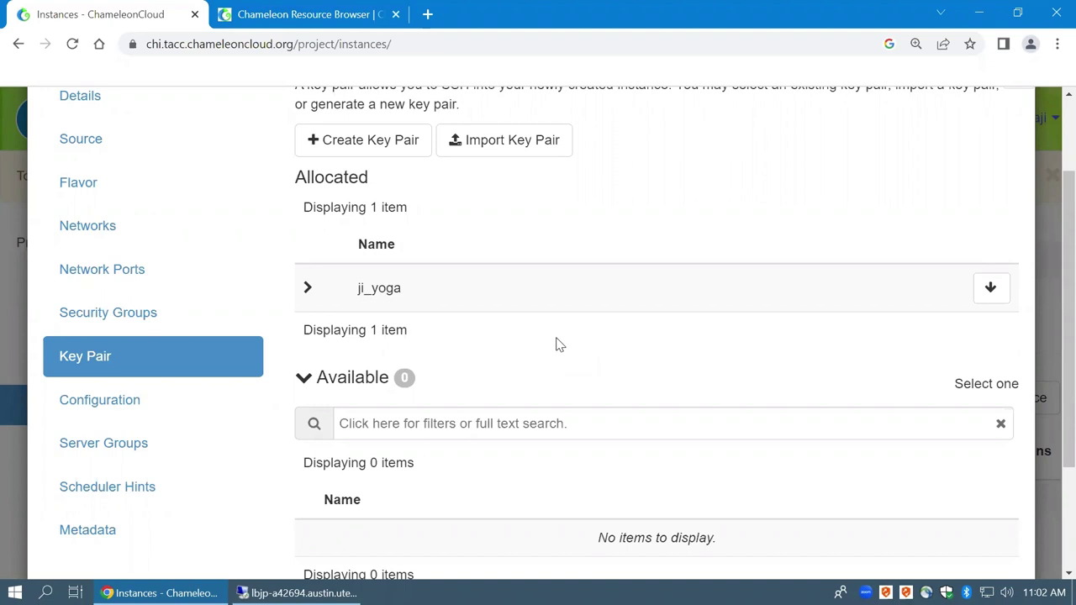
{"action": "scroll", "coordinate": [483, 396], "scroll_direction": "down", "scroll_amount": 1}
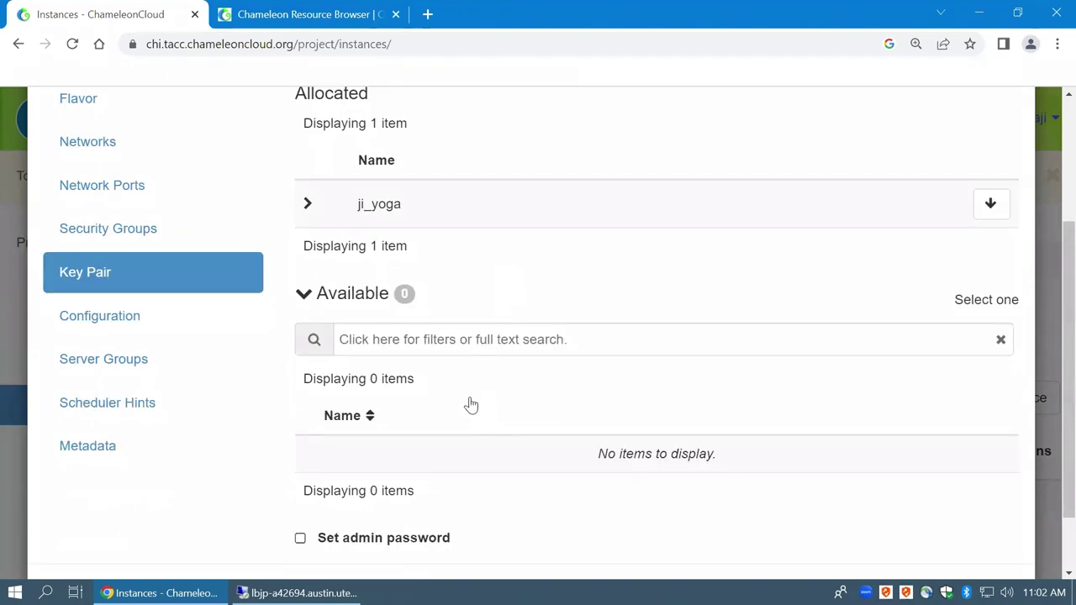
{"action": "scroll", "coordinate": [479, 387], "scroll_direction": "up", "scroll_amount": 3}
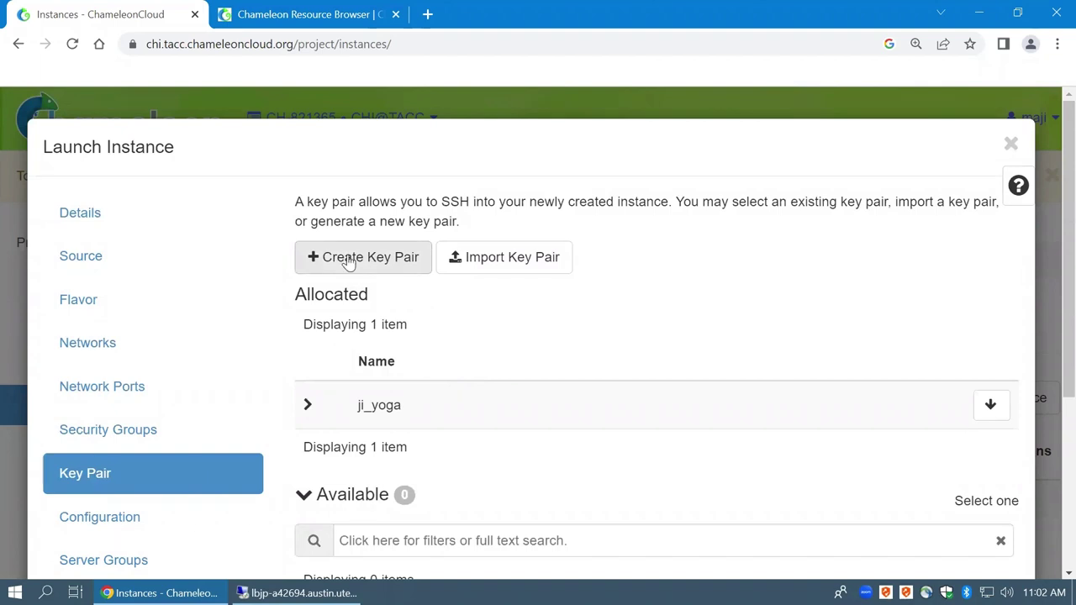
{"action": "left_click", "coordinate": [975, 404]}
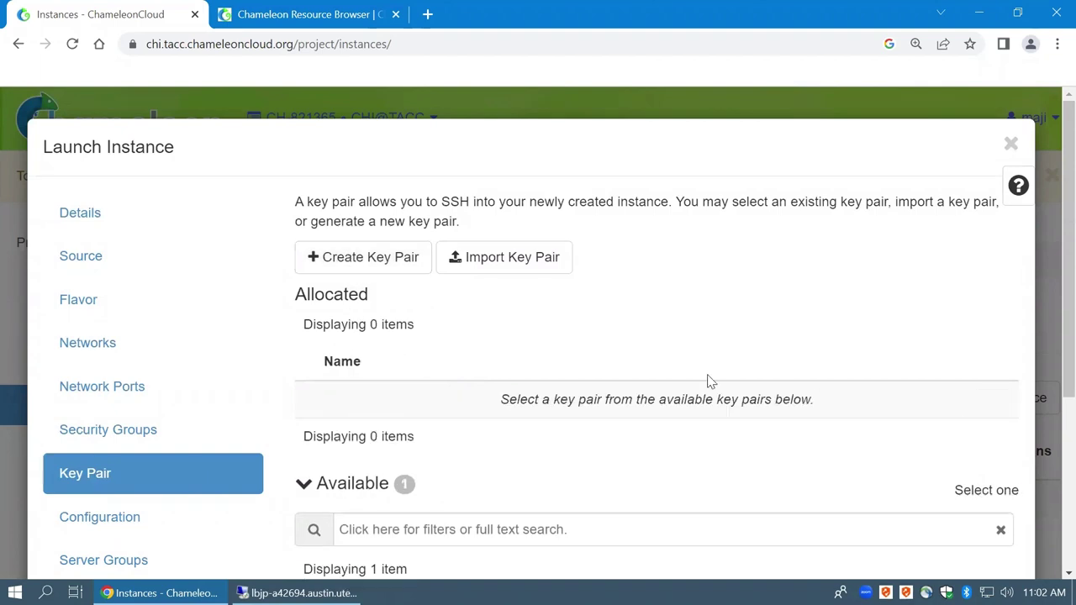
{"action": "left_click", "coordinate": [359, 265]}
Create an SSH Key type key pair named maji-class
{"action": "left_click", "coordinate": [287, 287]}
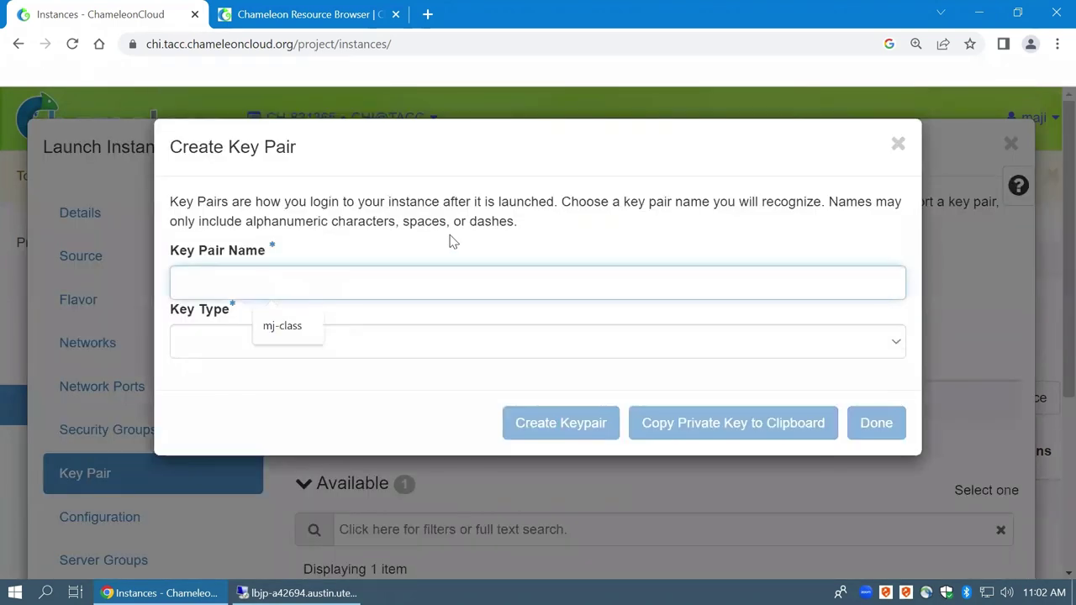
{"action": "type", "text": "maj"}
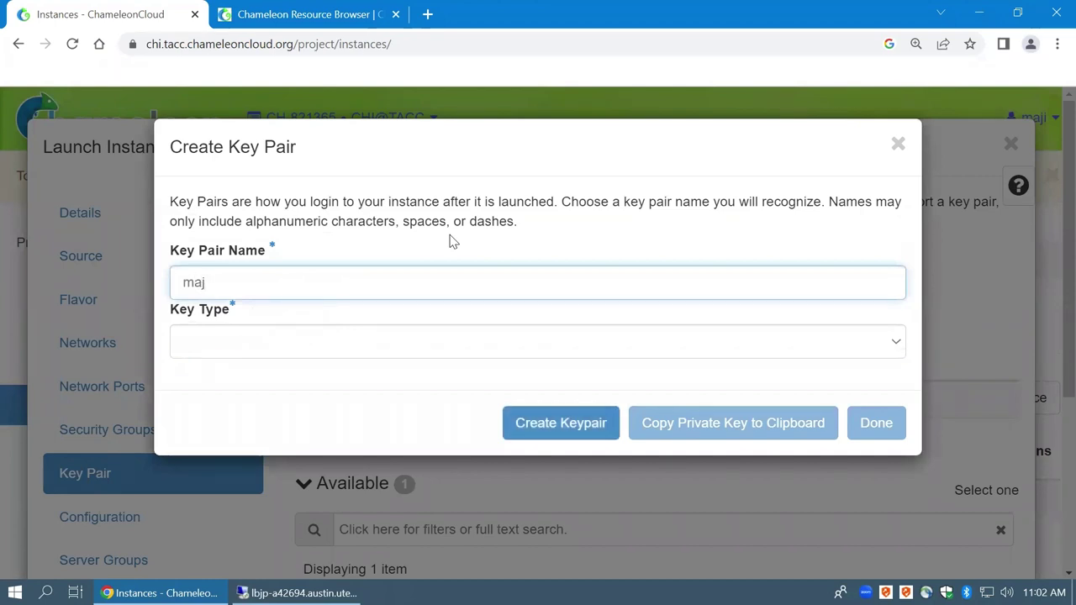
{"action": "type", "text": "i-class"}
{"action": "left_click", "coordinate": [232, 347]}
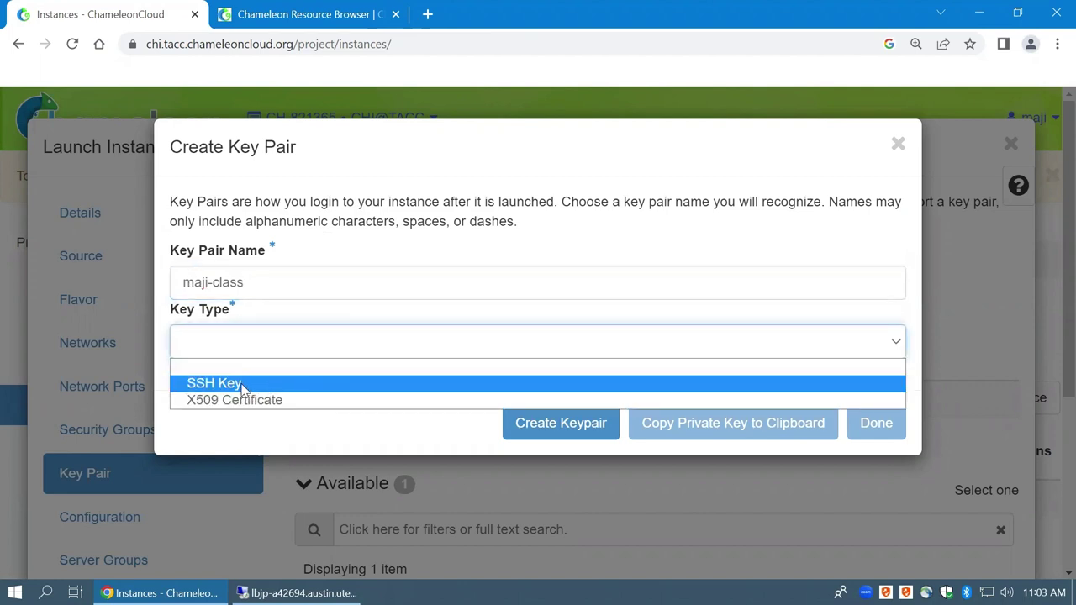
{"action": "left_click", "coordinate": [242, 385]}
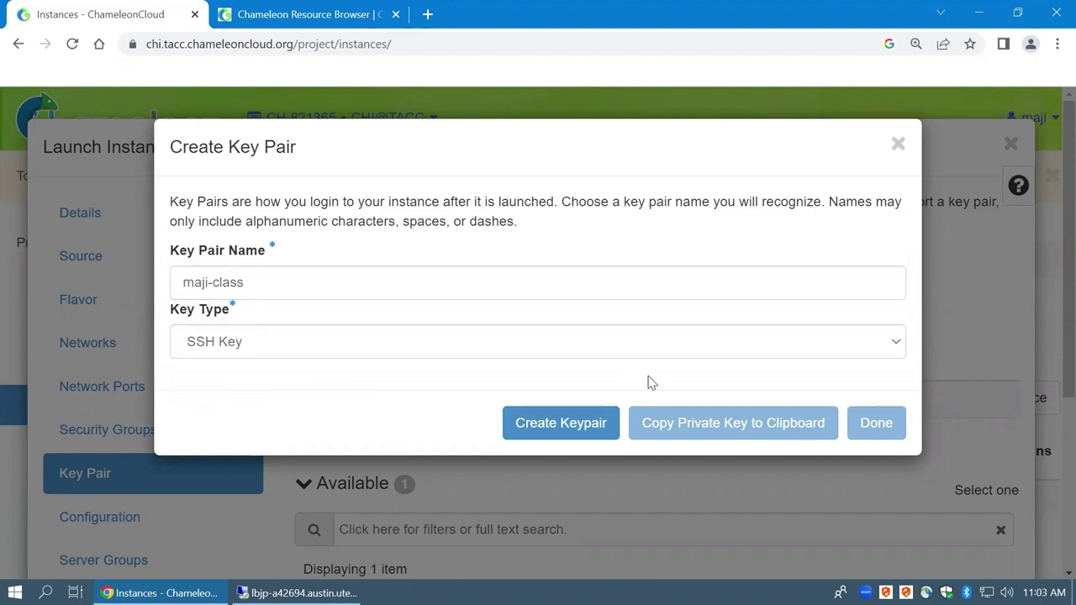
{"action": "left_click", "coordinate": [553, 423]}
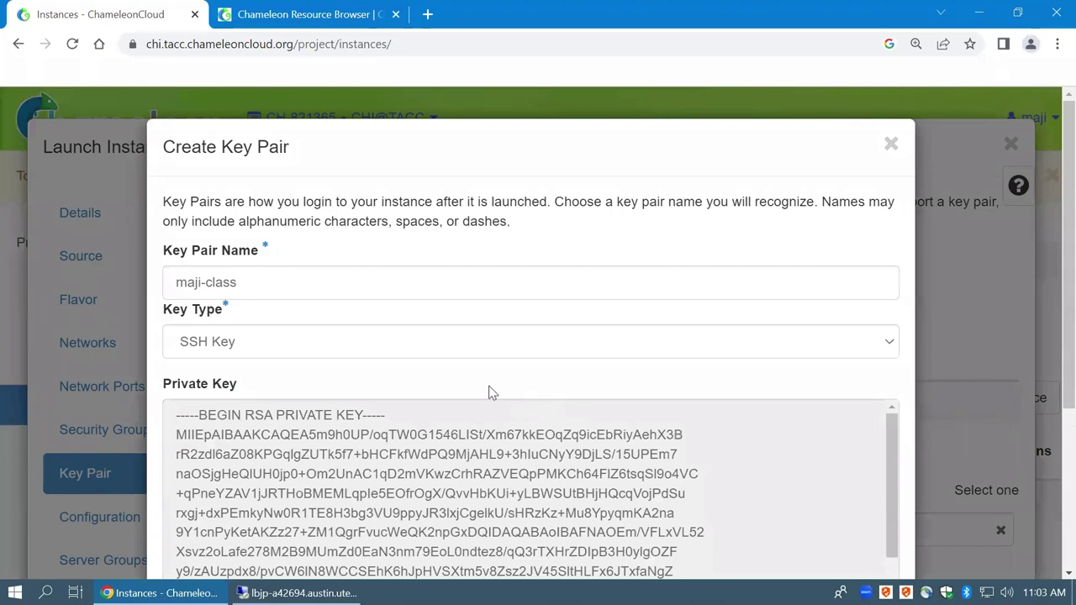
Try selecting parts of the private key text, then clear the partial selection
{"action": "scroll", "coordinate": [433, 339], "scroll_direction": "down", "scroll_amount": 3}
{"action": "double_click", "coordinate": [460, 336]}
{"action": "scroll", "coordinate": [463, 336], "scroll_direction": "down", "scroll_amount": 3}
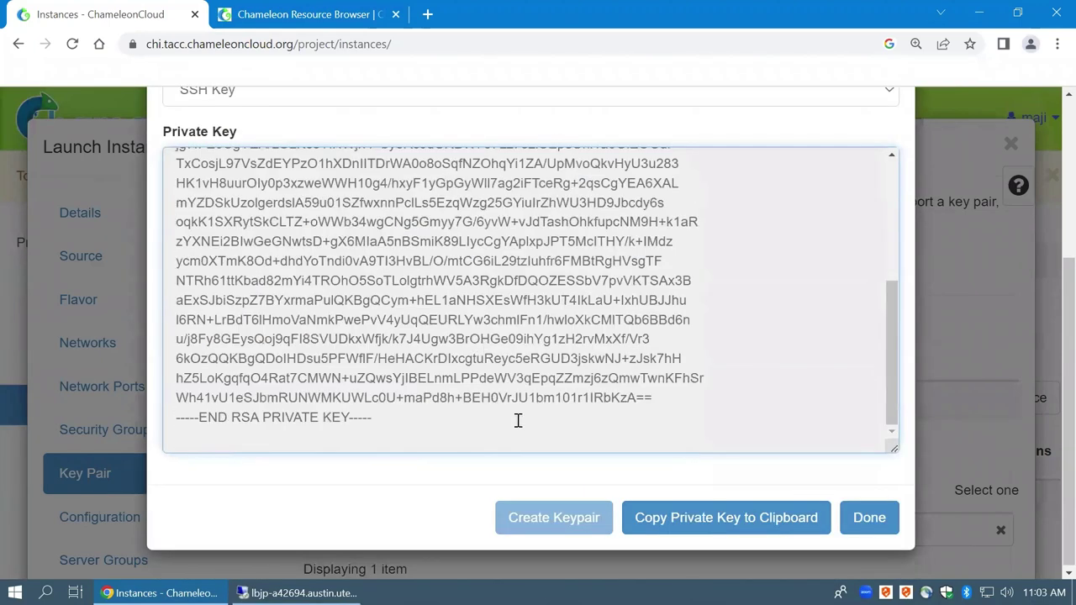
{"action": "double_click", "coordinate": [412, 339]}
{"action": "scroll", "coordinate": [332, 317], "scroll_direction": "up", "scroll_amount": 5}
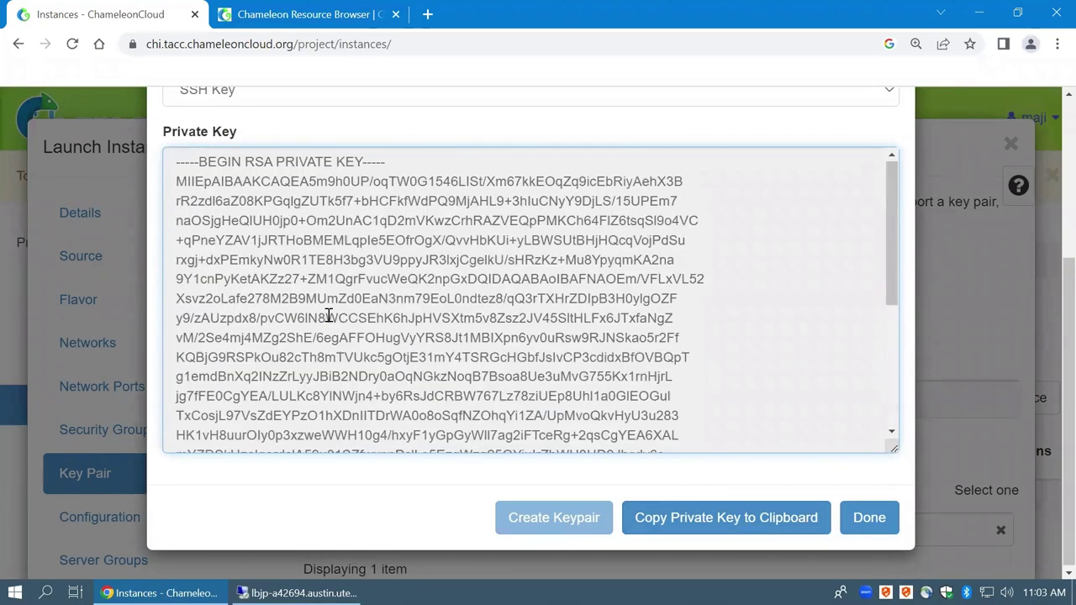
{"action": "left_click_drag", "start_coordinate": [182, 162], "coordinate": [363, 309]}
{"action": "left_click", "coordinate": [353, 311]}
Select the whole RSA private key with Ctrl+A and copy it to the clipboard
{"action": "scroll", "coordinate": [348, 312], "scroll_direction": "up", "scroll_amount": 3}
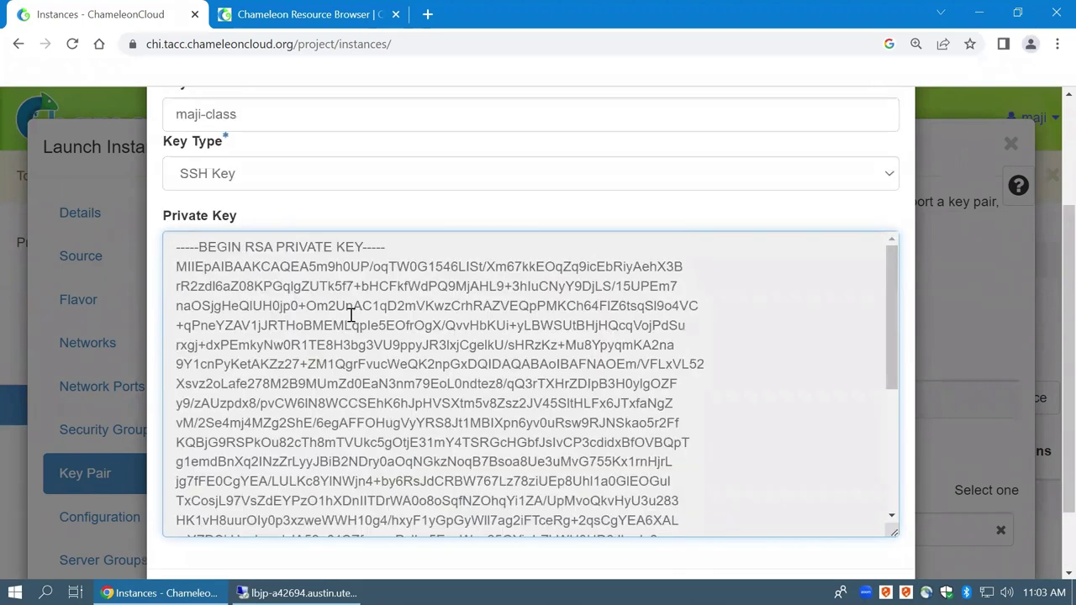
{"action": "scroll", "coordinate": [335, 357], "scroll_direction": "up", "scroll_amount": 2}
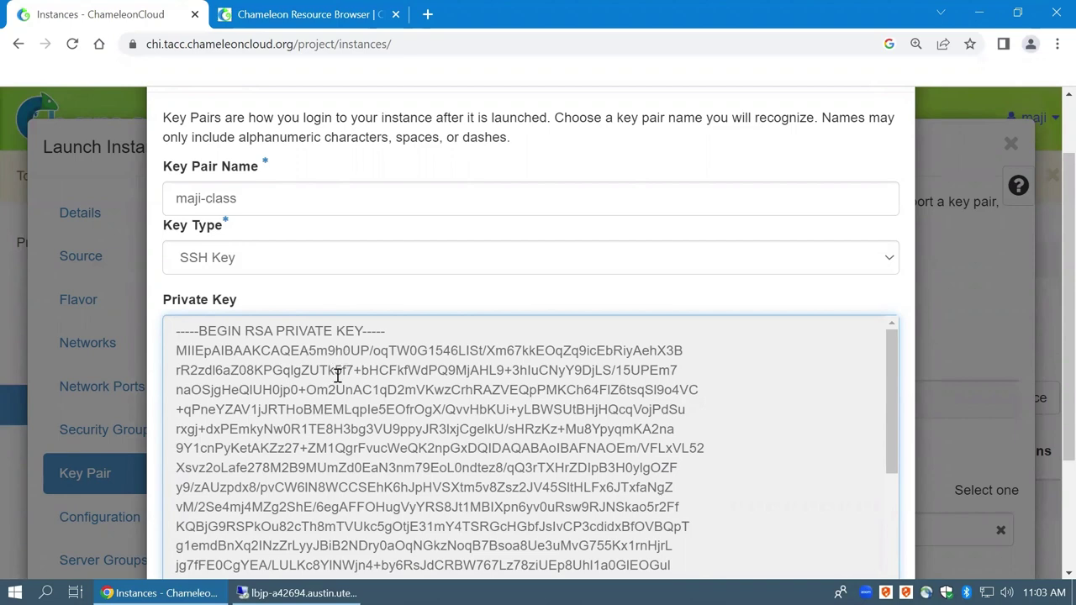
{"action": "scroll", "coordinate": [349, 391], "scroll_direction": "down", "scroll_amount": 2}
{"action": "scroll", "coordinate": [362, 403], "scroll_direction": "up", "scroll_amount": 2}
{"action": "key", "text": "ctrl+a"}
{"action": "scroll", "coordinate": [410, 395], "scroll_direction": "down", "scroll_amount": 6}
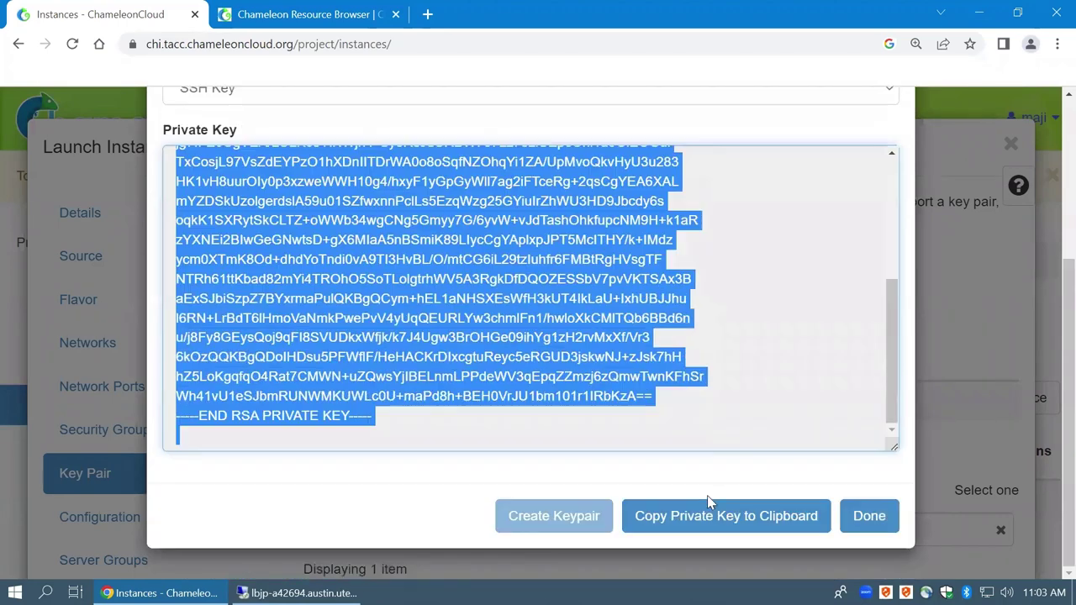
{"action": "left_click", "coordinate": [697, 516]}
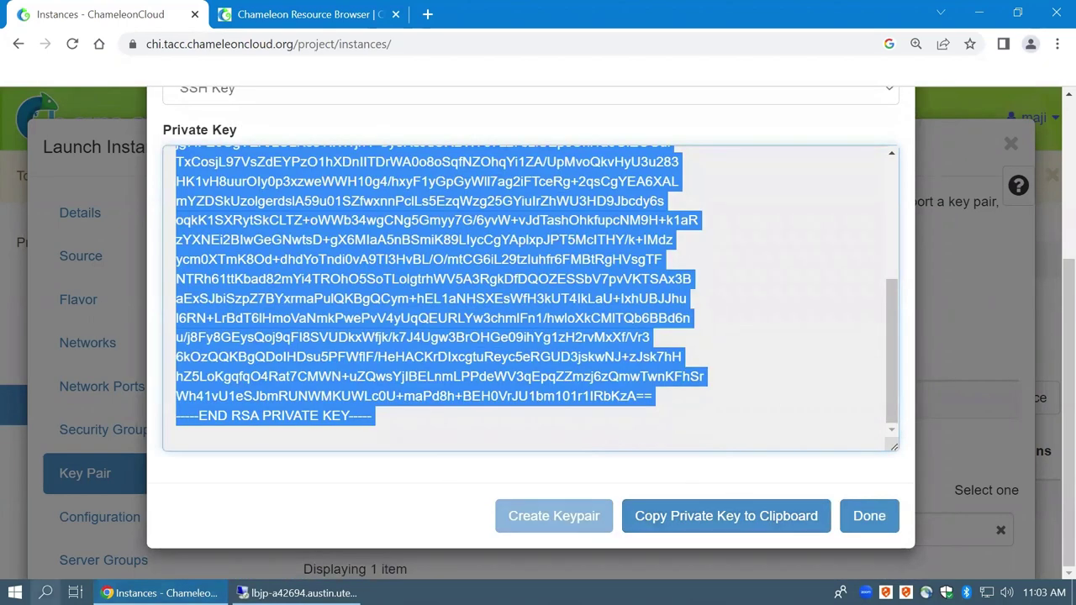
{"action": "left_click", "coordinate": [46, 592]}
Paste the RSA private key into a new Notepad file and save it to the Desktop as cc.key
{"action": "type", "text": "txt"}
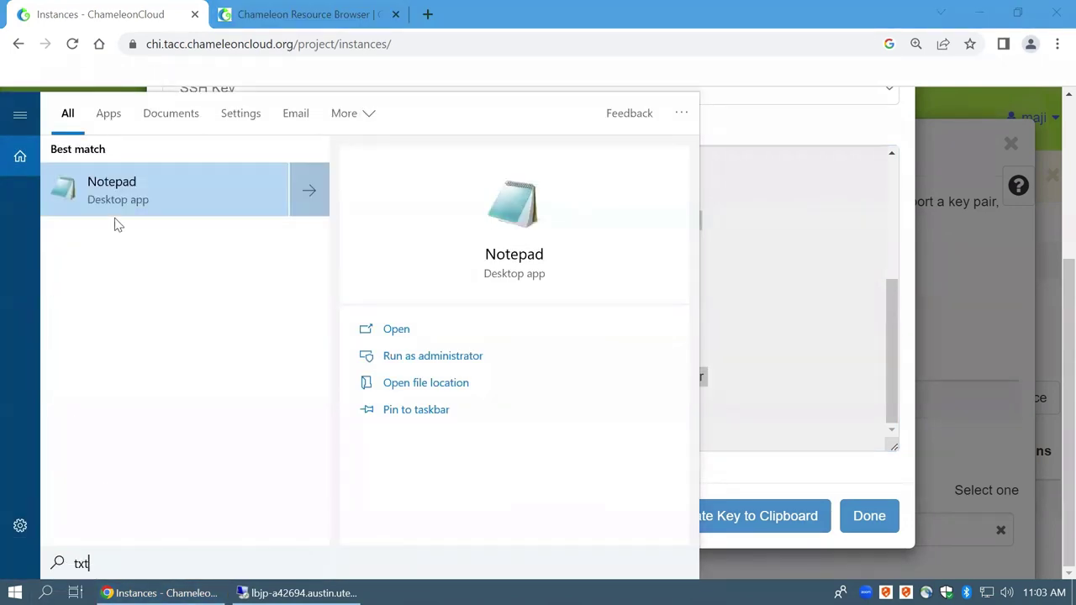
{"action": "key", "text": "Return"}
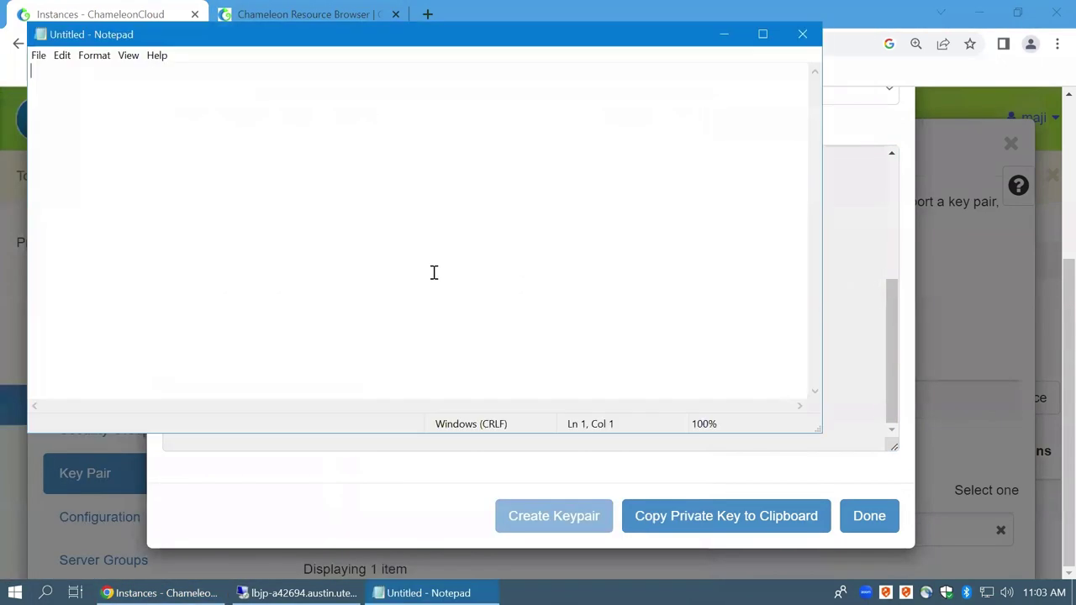
{"action": "key", "text": "ctrl+v"}
{"action": "scroll", "coordinate": [479, 277], "scroll_direction": "up", "scroll_amount": 2}
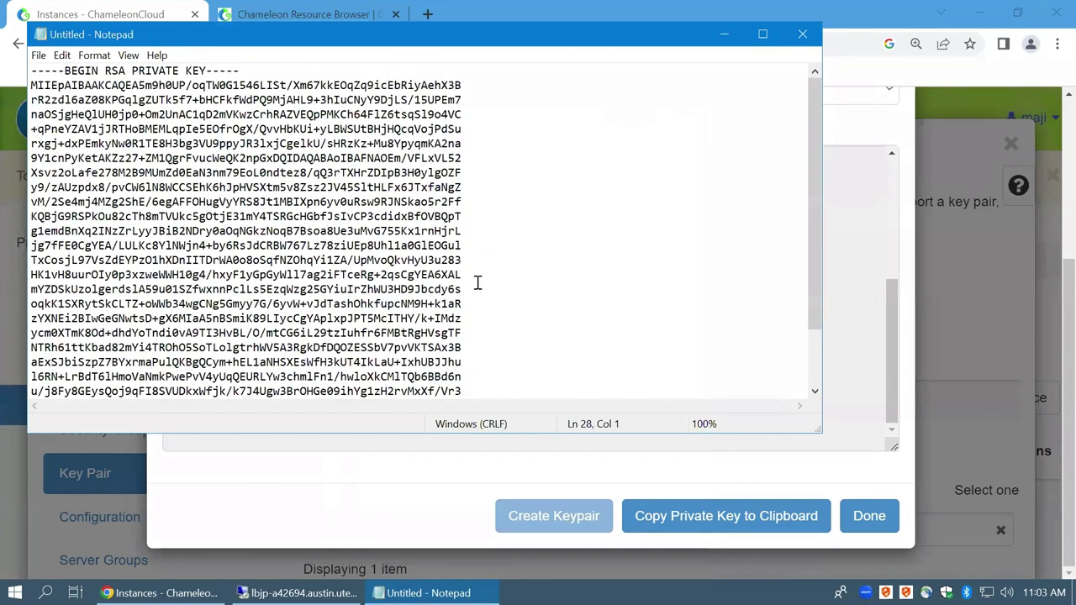
{"action": "key", "text": "ctrl+s"}
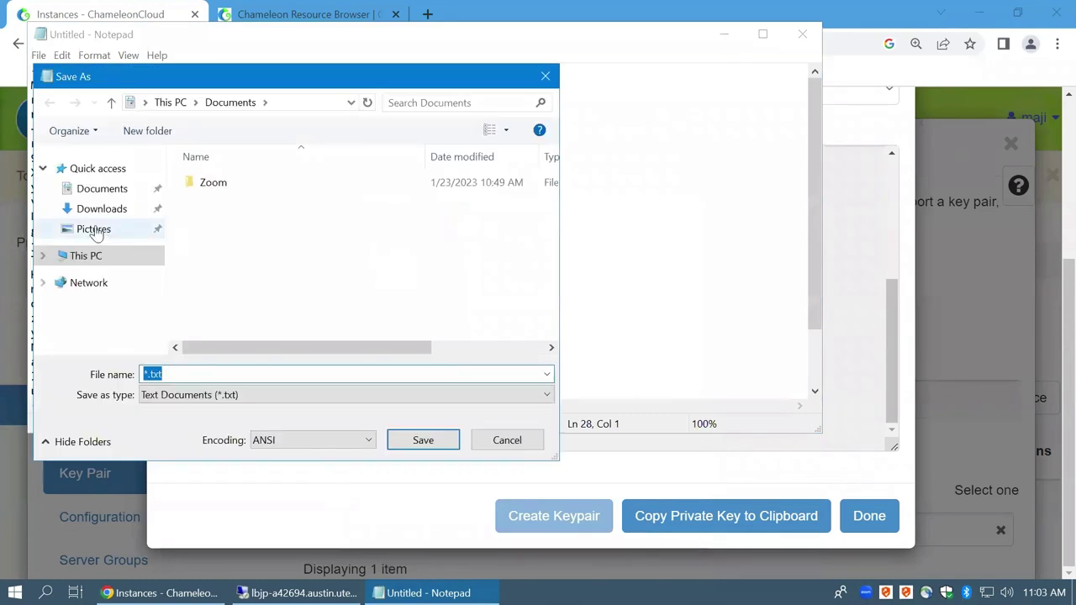
{"action": "left_click", "coordinate": [44, 256]}
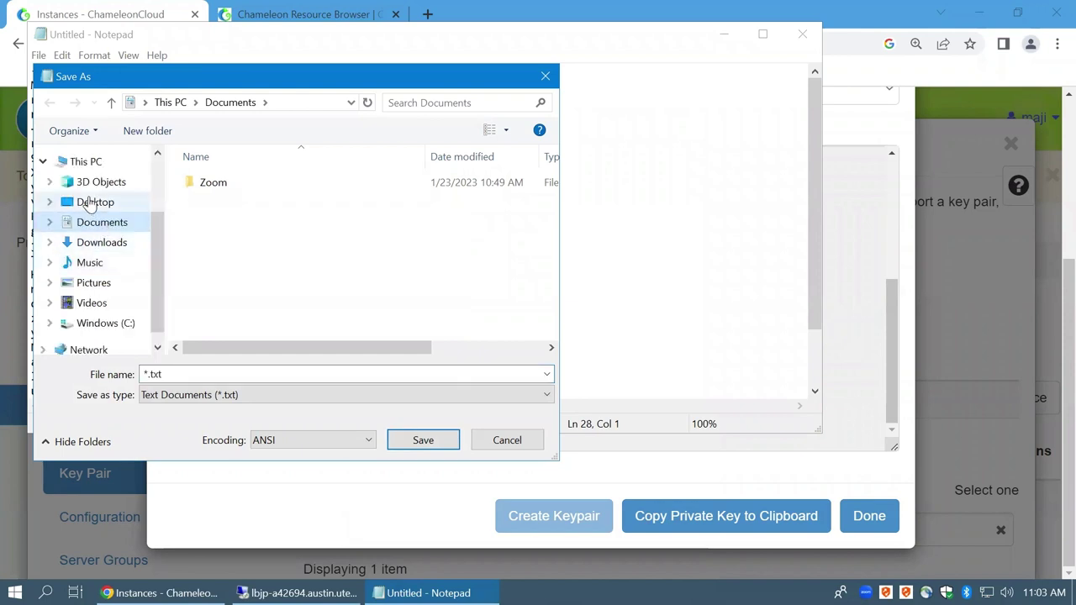
{"action": "left_click", "coordinate": [88, 202]}
{"action": "left_click", "coordinate": [183, 375]}
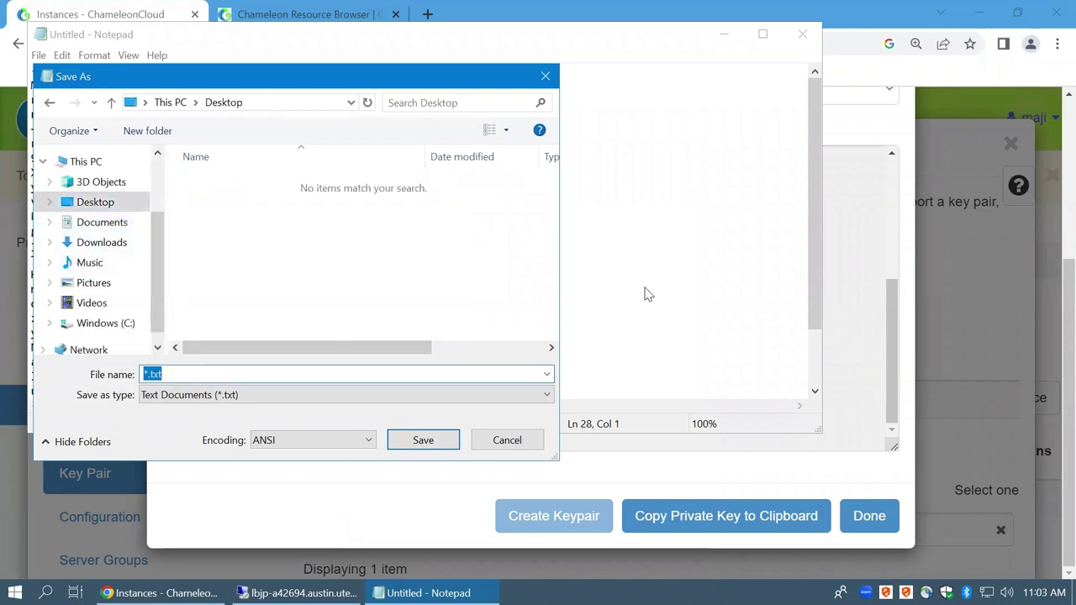
{"action": "type", "text": "cc.key"}
{"action": "key", "text": "Return"}
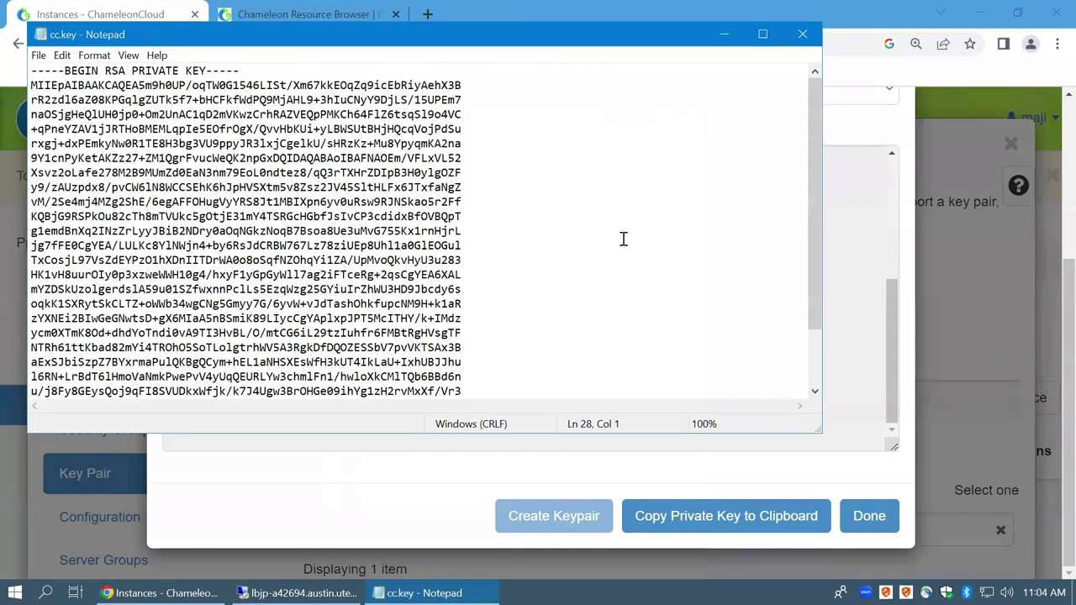
Close Notepad and the maji-class private key dialog with Done
{"action": "left_click", "coordinate": [799, 40]}
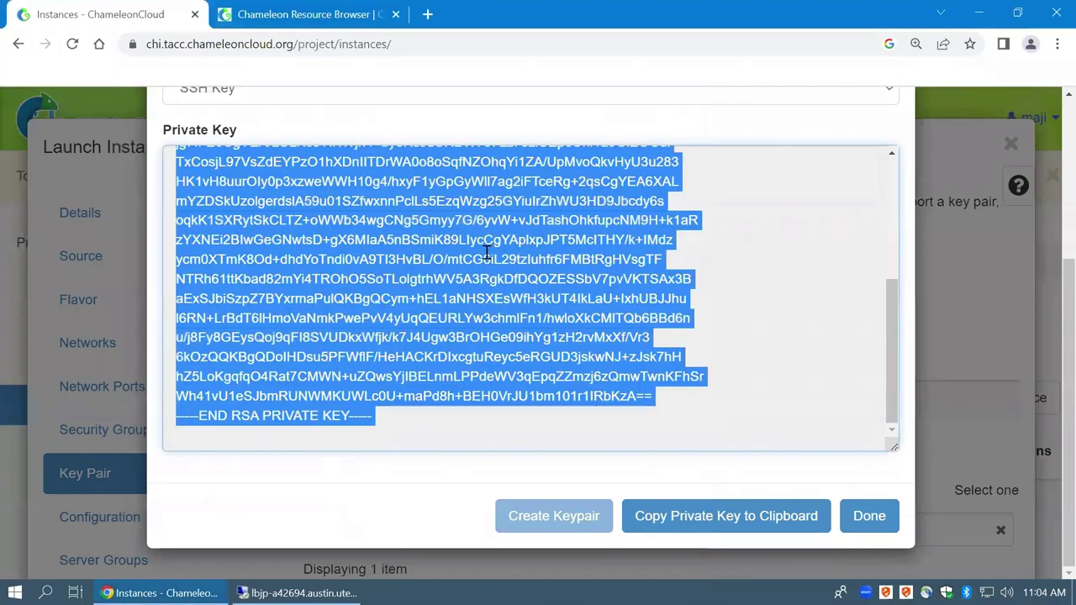
{"action": "left_click", "coordinate": [548, 252]}
{"action": "scroll", "coordinate": [602, 330], "scroll_direction": "up", "scroll_amount": 5}
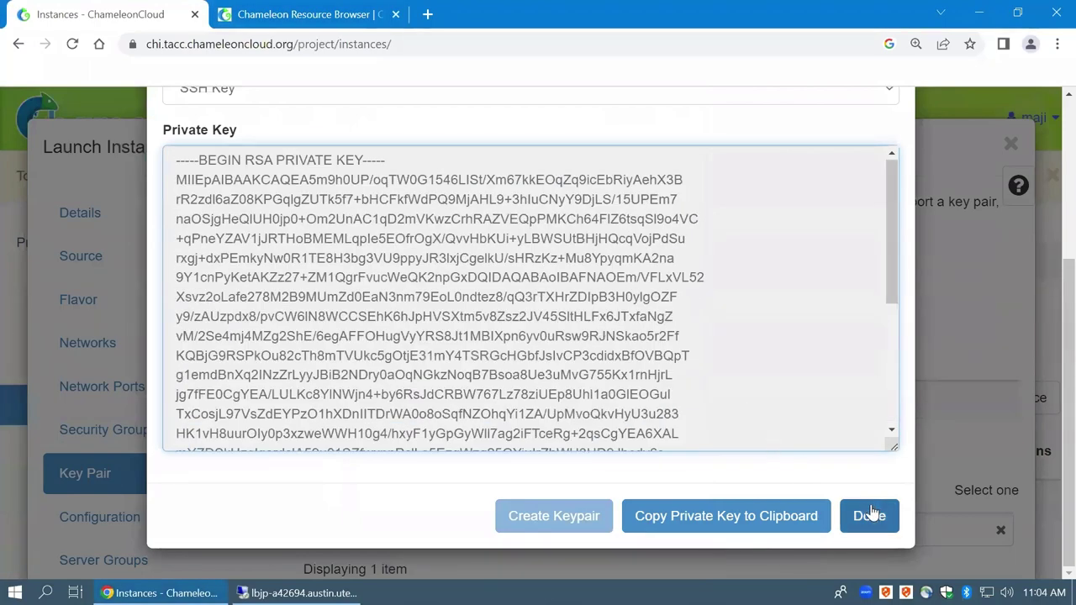
{"action": "scroll", "coordinate": [450, 429], "scroll_direction": "up", "scroll_amount": 3}
{"action": "scroll", "coordinate": [459, 432], "scroll_direction": "down", "scroll_amount": 8}
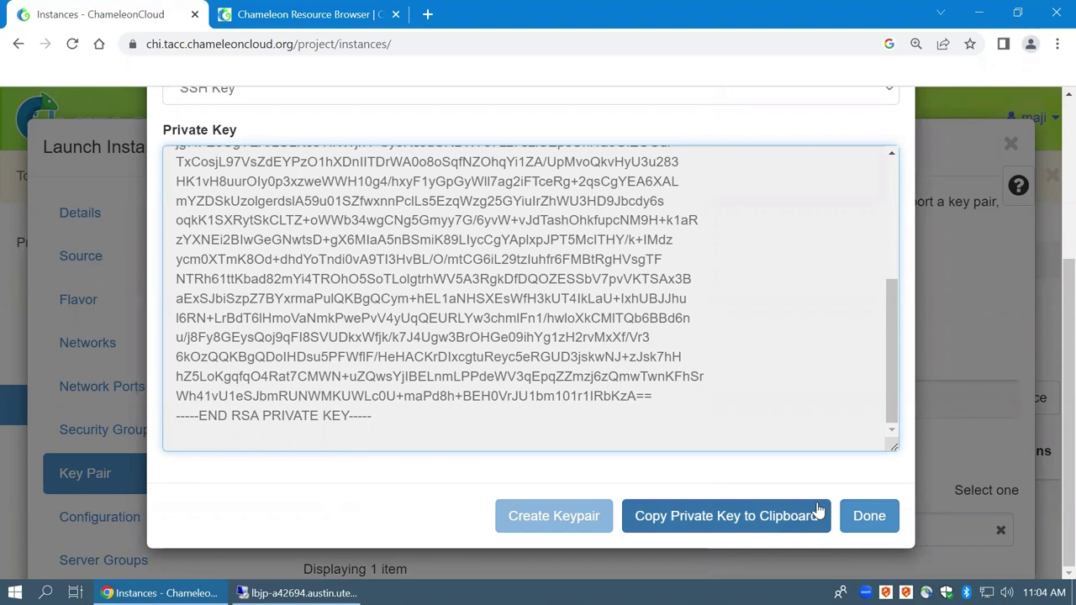
{"action": "left_click", "coordinate": [869, 515]}
Expand the allocated maji-class key pair to check its public key, then collapse it
{"action": "scroll", "coordinate": [572, 345], "scroll_direction": "down", "scroll_amount": 1}
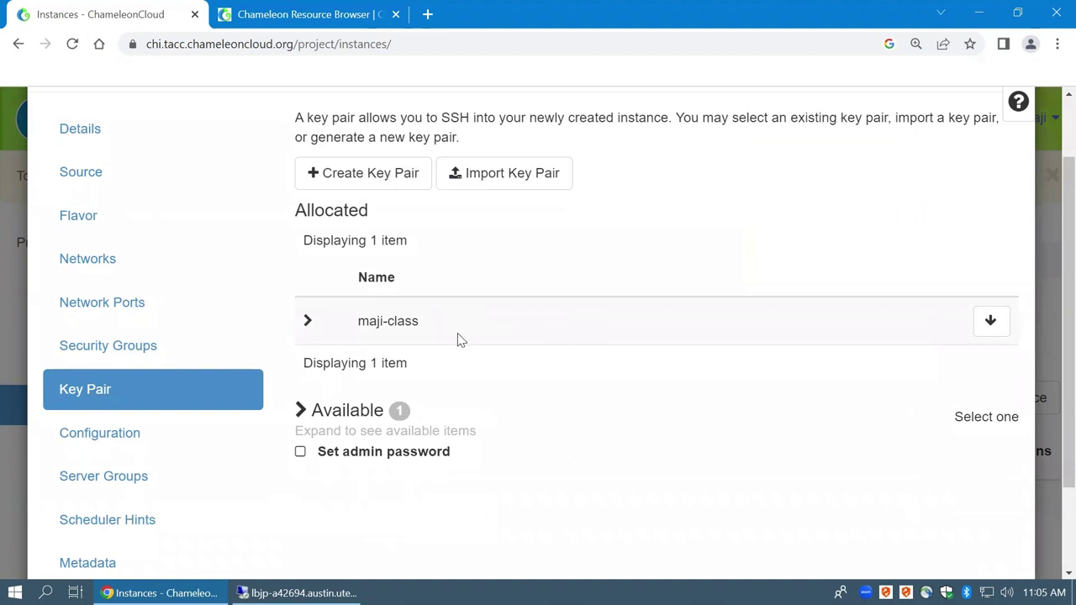
{"action": "left_click", "coordinate": [309, 324]}
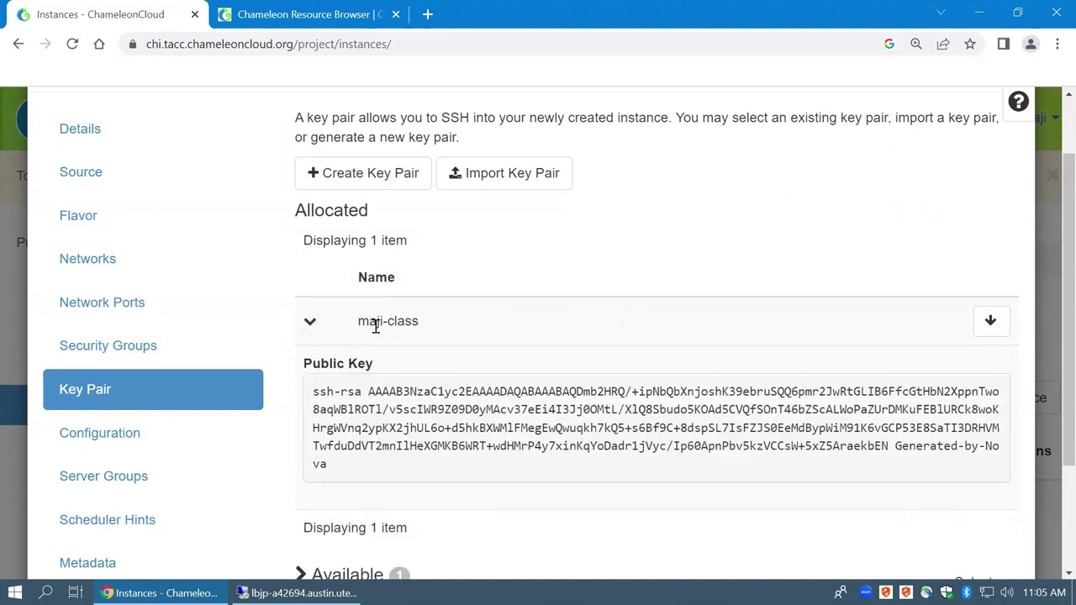
{"action": "left_click", "coordinate": [309, 323]}
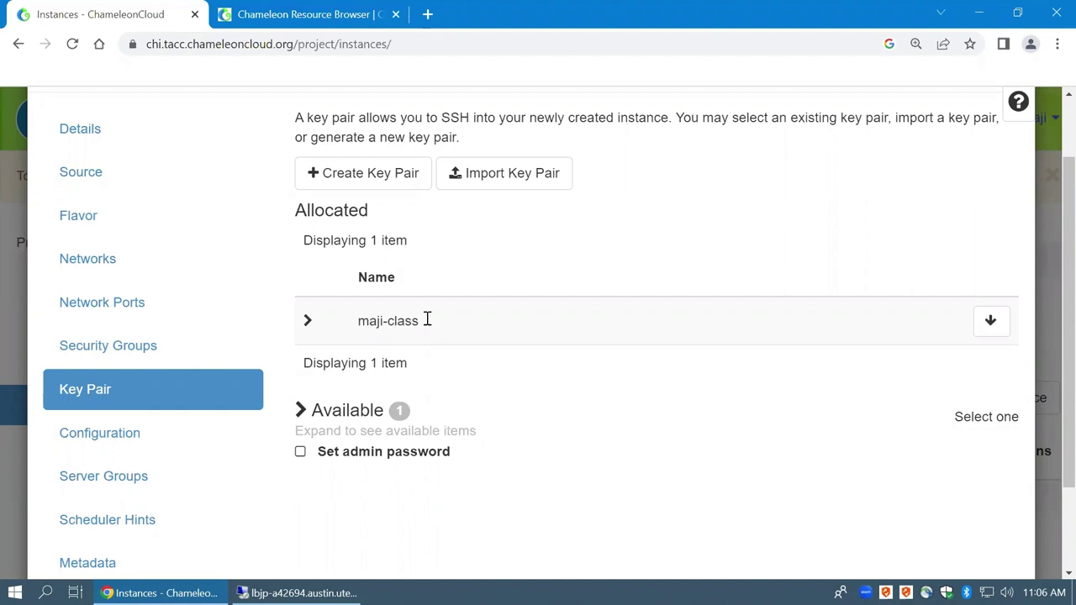
{"action": "scroll", "coordinate": [589, 445], "scroll_direction": "down", "scroll_amount": 2}
Advance with defaults past Configuration, Server Groups and Scheduler Hints to the Metadata step
{"action": "left_click", "coordinate": [833, 515]}
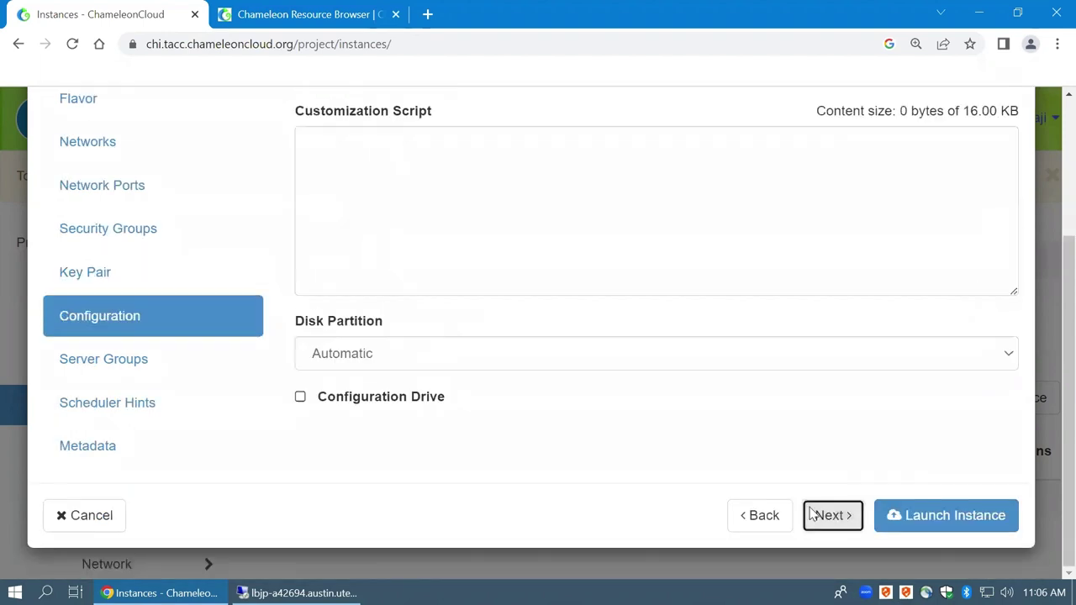
{"action": "scroll", "coordinate": [497, 311], "scroll_direction": "up", "scroll_amount": 2}
{"action": "scroll", "coordinate": [740, 408], "scroll_direction": "down", "scroll_amount": 2}
{"action": "left_click", "coordinate": [831, 514]}
{"action": "scroll", "coordinate": [601, 353], "scroll_direction": "up", "scroll_amount": 2}
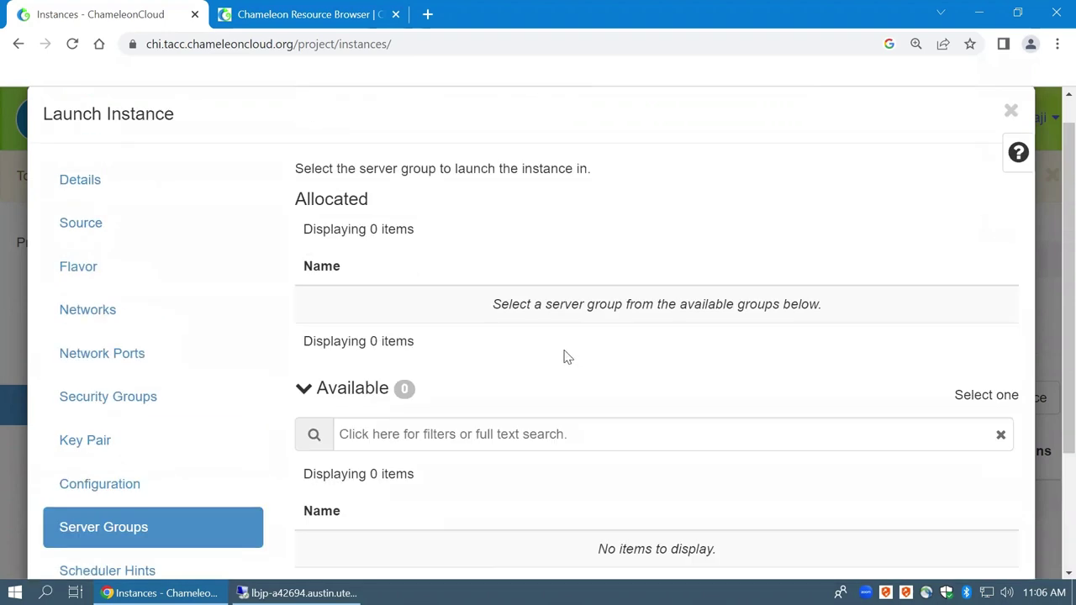
{"action": "scroll", "coordinate": [579, 413], "scroll_direction": "down", "scroll_amount": 2}
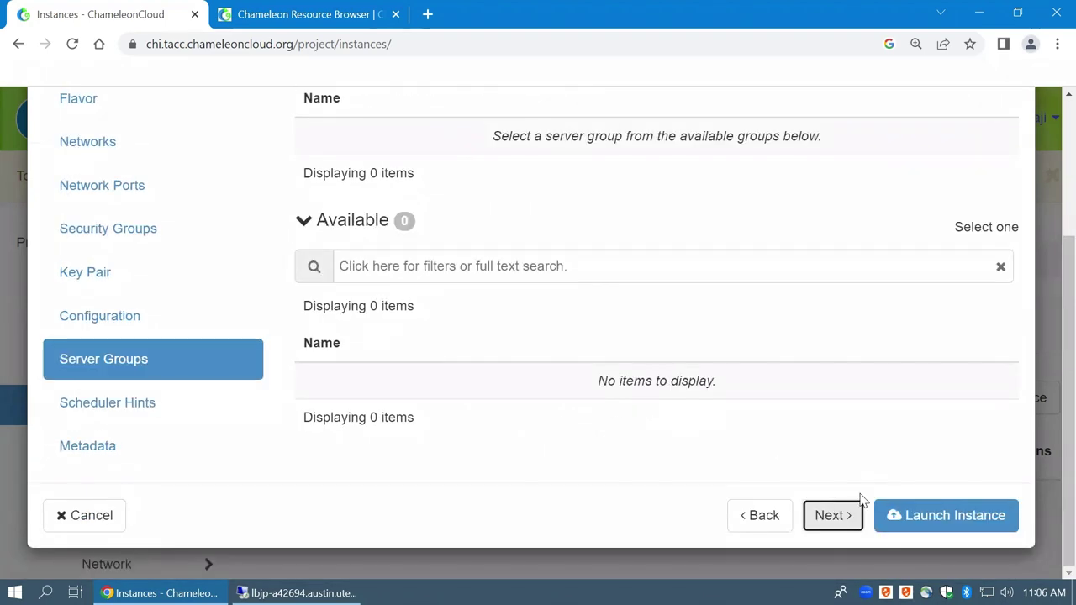
{"action": "left_click", "coordinate": [835, 515]}
{"action": "scroll", "coordinate": [776, 452], "scroll_direction": "down", "scroll_amount": 3}
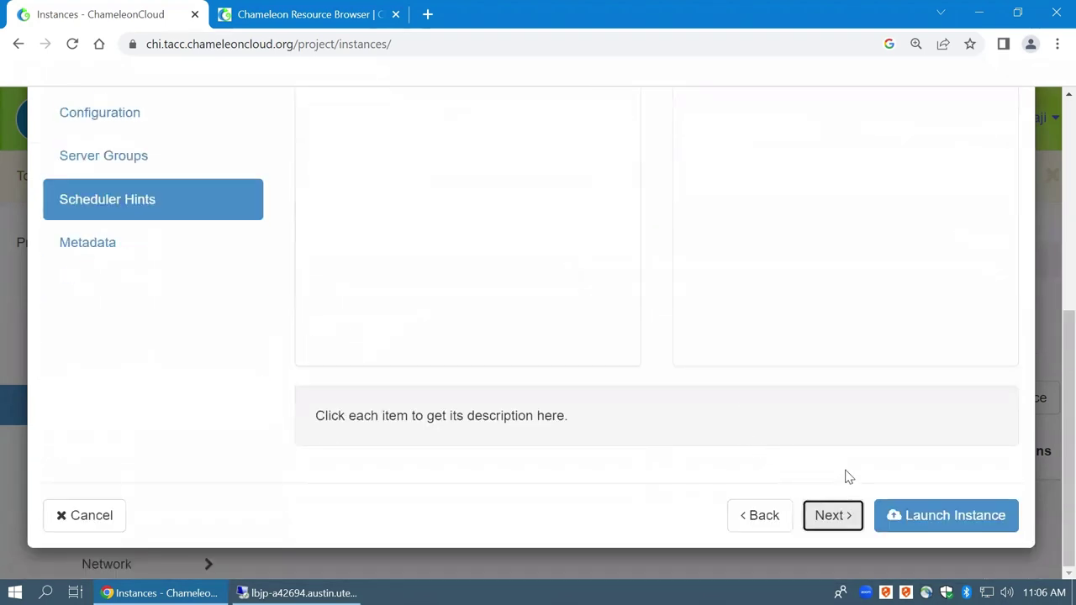
{"action": "left_click", "coordinate": [832, 515]}
{"action": "scroll", "coordinate": [832, 420], "scroll_direction": "up", "scroll_amount": 3}
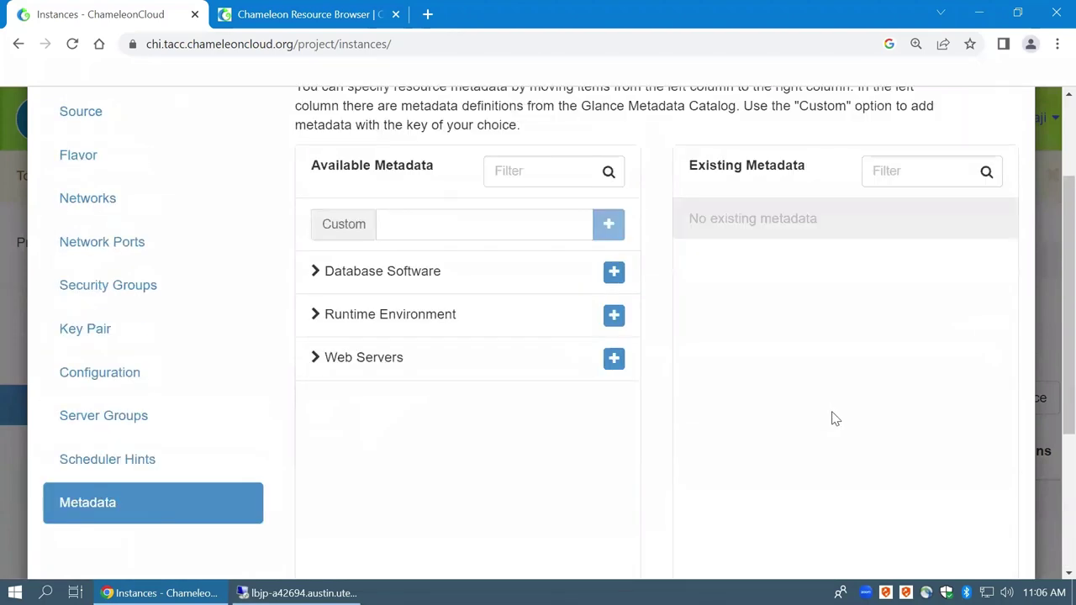
{"action": "scroll", "coordinate": [832, 419], "scroll_direction": "down", "scroll_amount": 3}
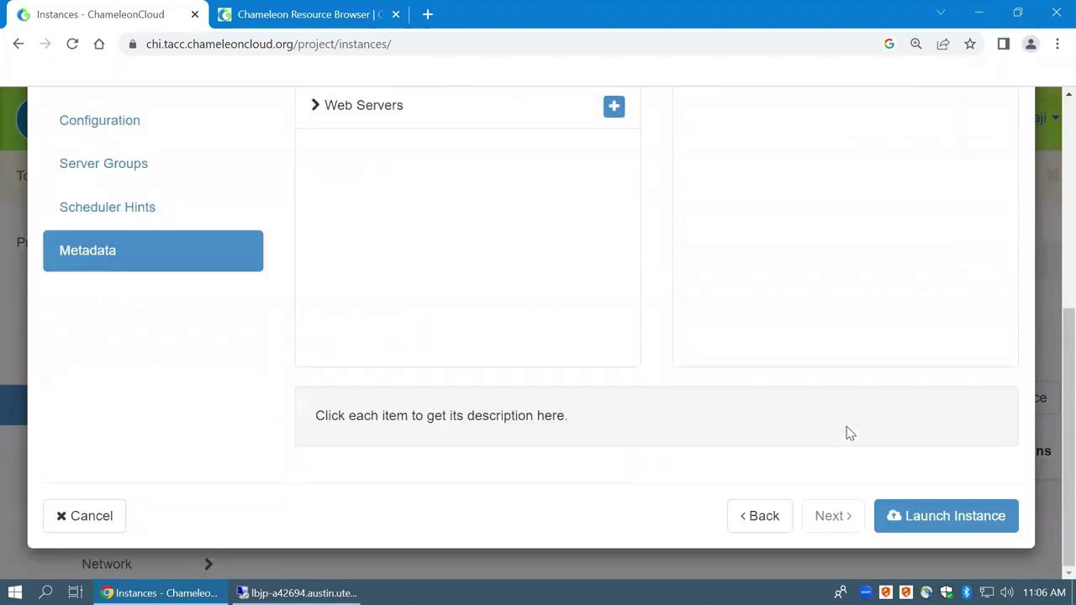
Launch the instance, refresh the Instances list and dismiss the error toast
{"action": "left_click", "coordinate": [910, 520]}
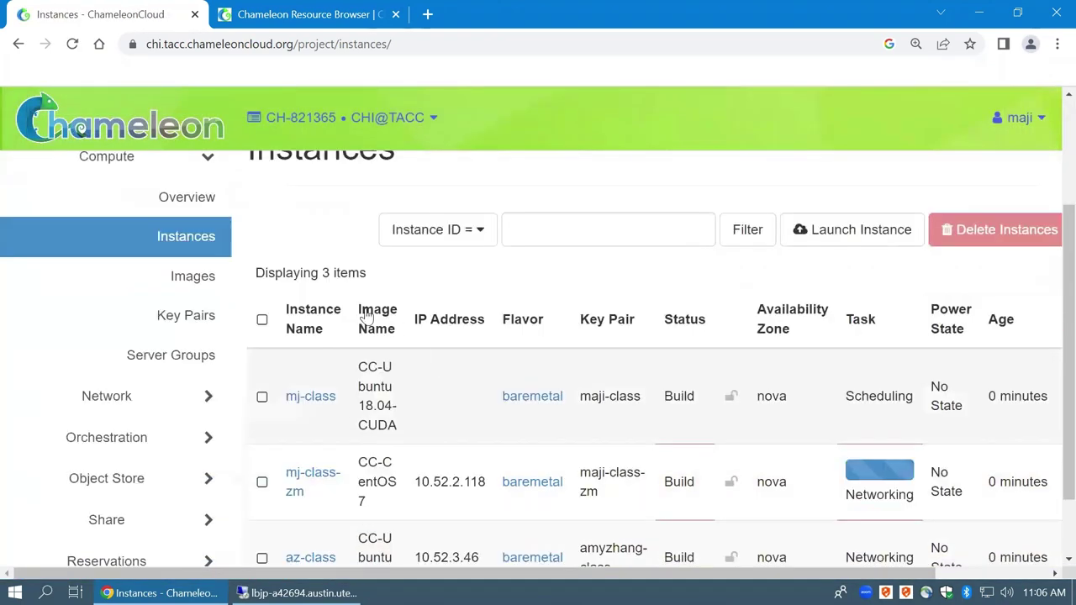
{"action": "scroll", "coordinate": [579, 265], "scroll_direction": "down", "scroll_amount": 1}
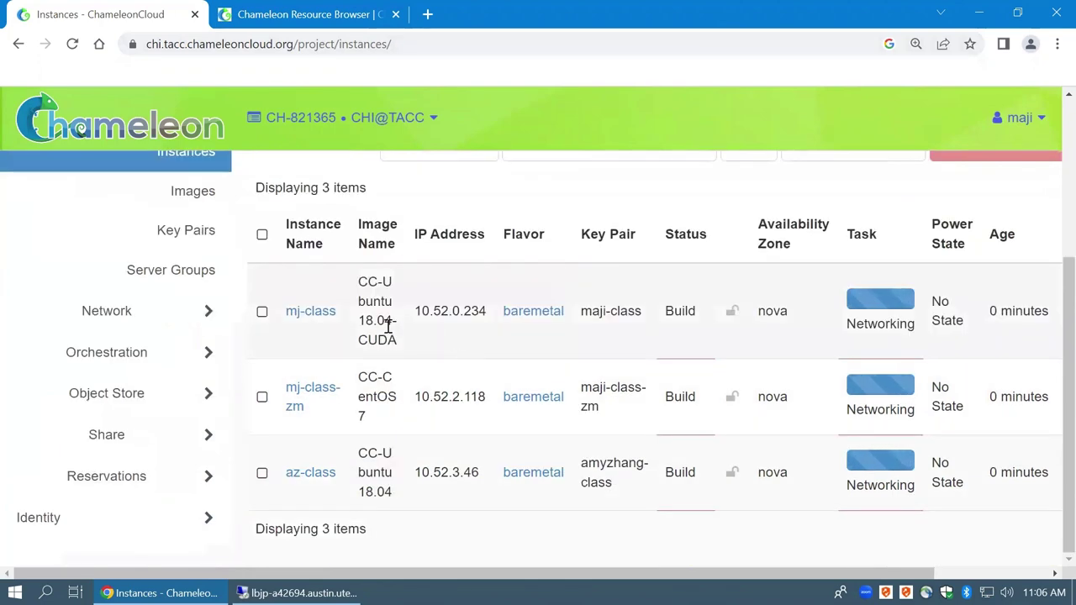
{"action": "left_click", "coordinate": [186, 160]}
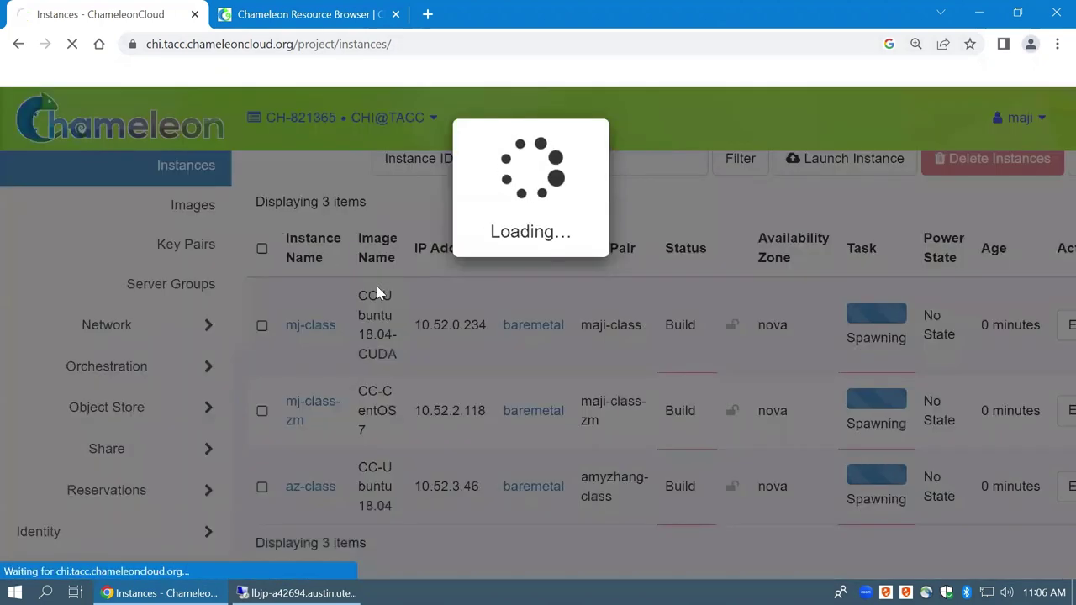
{"action": "scroll", "coordinate": [499, 348], "scroll_direction": "down", "scroll_amount": 5}
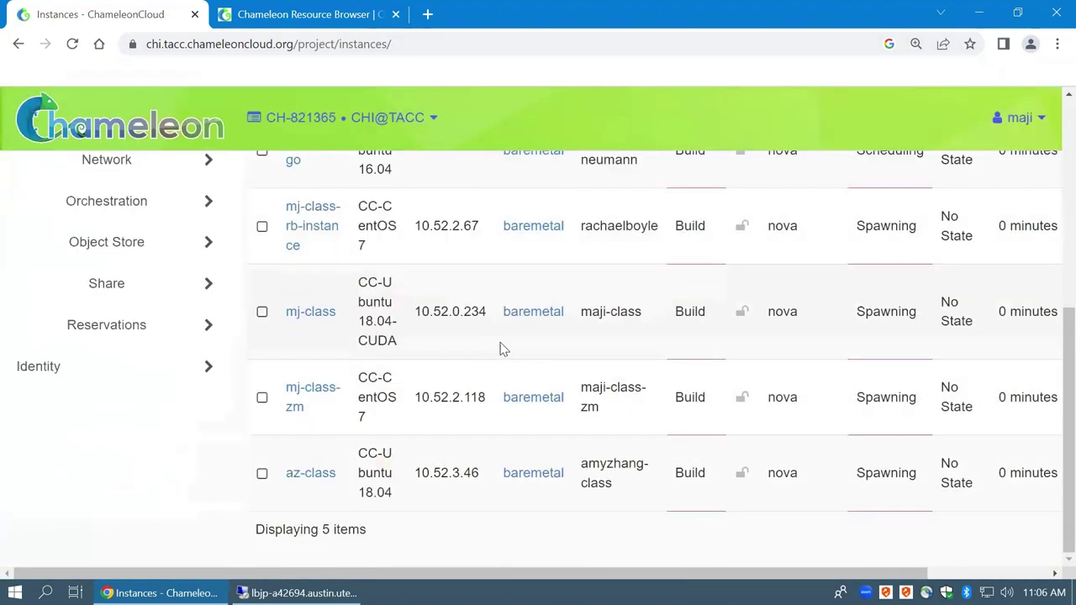
{"action": "scroll", "coordinate": [498, 338], "scroll_direction": "up", "scroll_amount": 1}
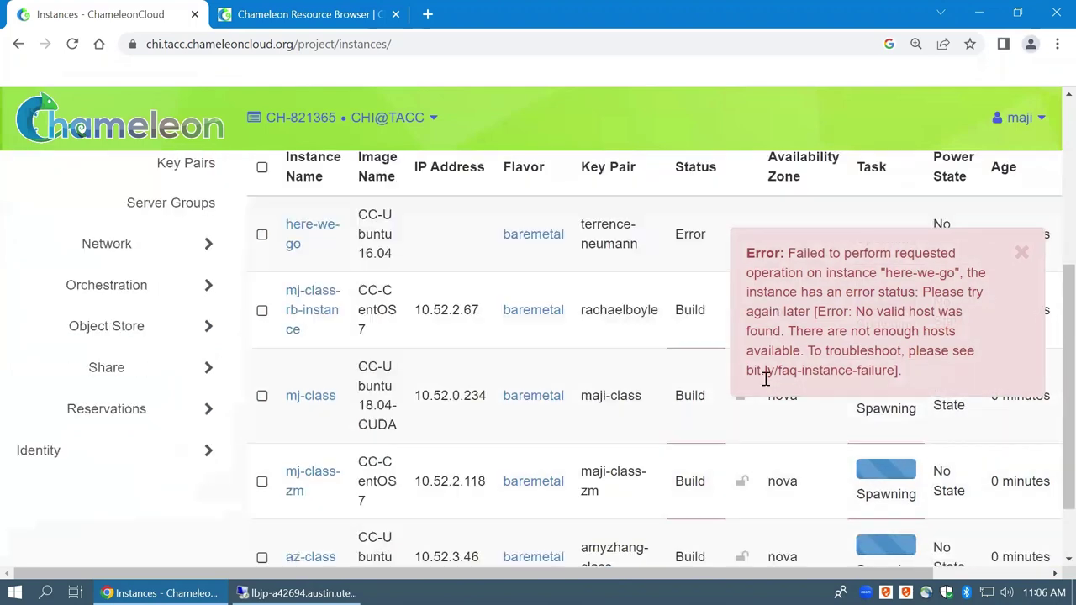
{"action": "left_click", "coordinate": [1023, 254]}
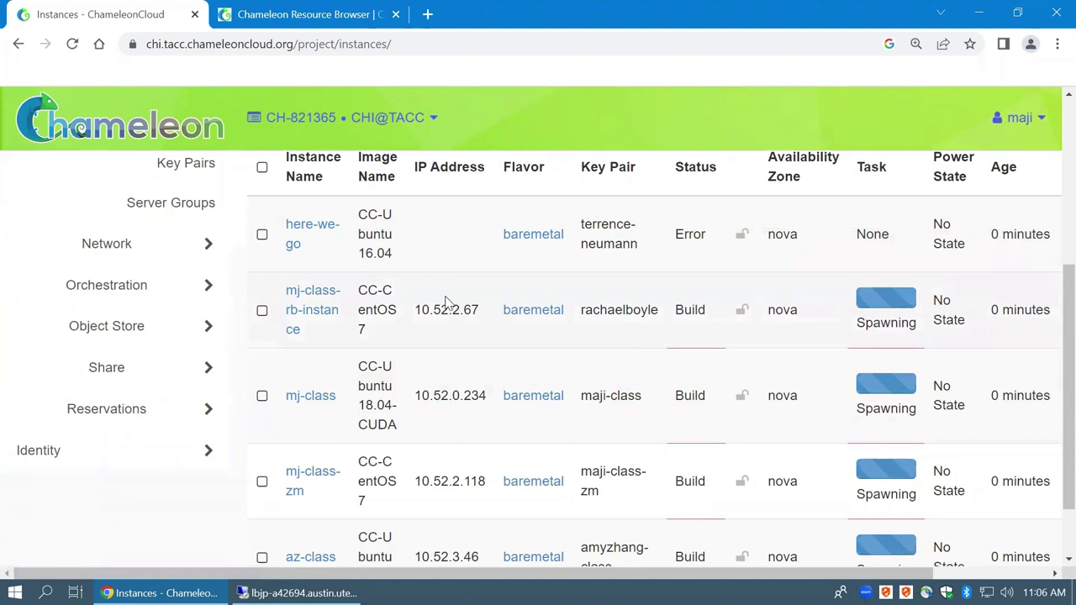
{"action": "scroll", "coordinate": [696, 312], "scroll_direction": "down", "scroll_amount": 1}
{"action": "scroll", "coordinate": [673, 312], "scroll_direction": "up", "scroll_amount": 2}
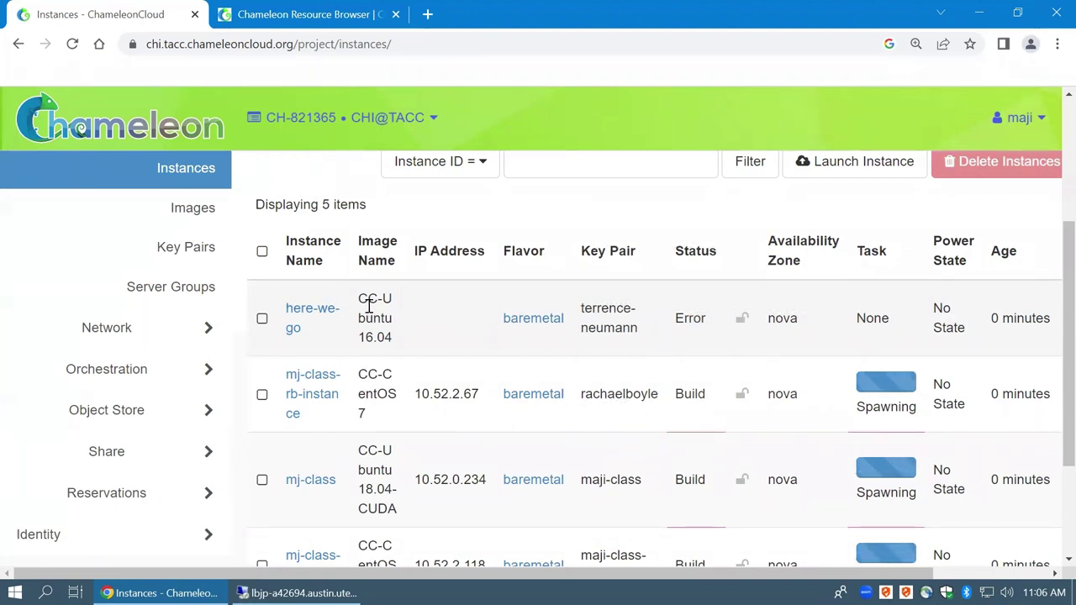
Refresh again and select the IPs 10.52.2.195 and mj-class's 10.52.0.234
{"action": "left_click", "coordinate": [185, 169]}
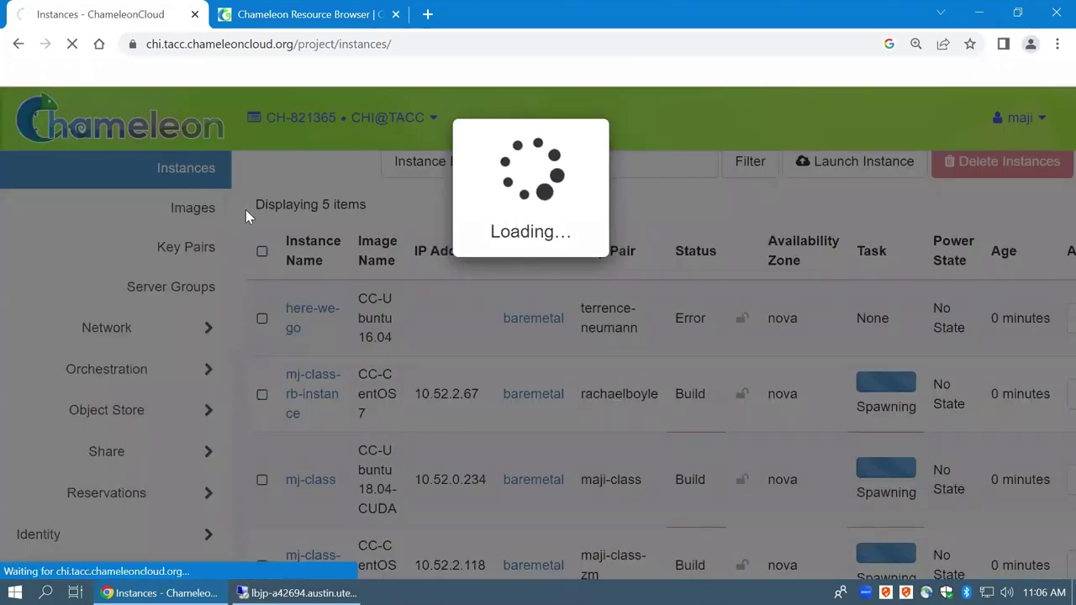
{"action": "scroll", "coordinate": [362, 274], "scroll_direction": "down", "scroll_amount": 4}
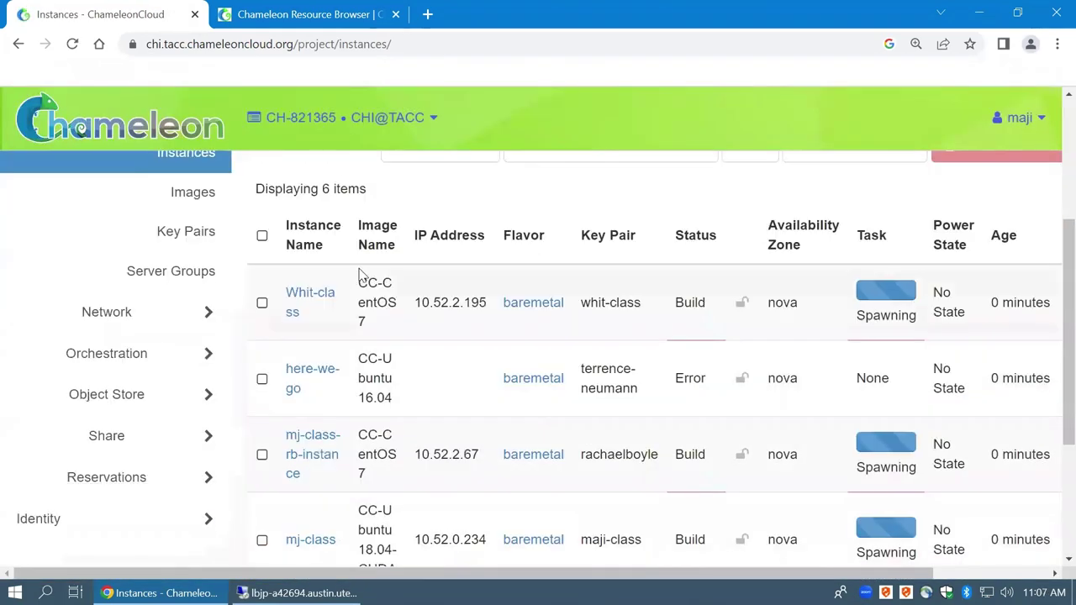
{"action": "scroll", "coordinate": [391, 270], "scroll_direction": "down", "scroll_amount": 2}
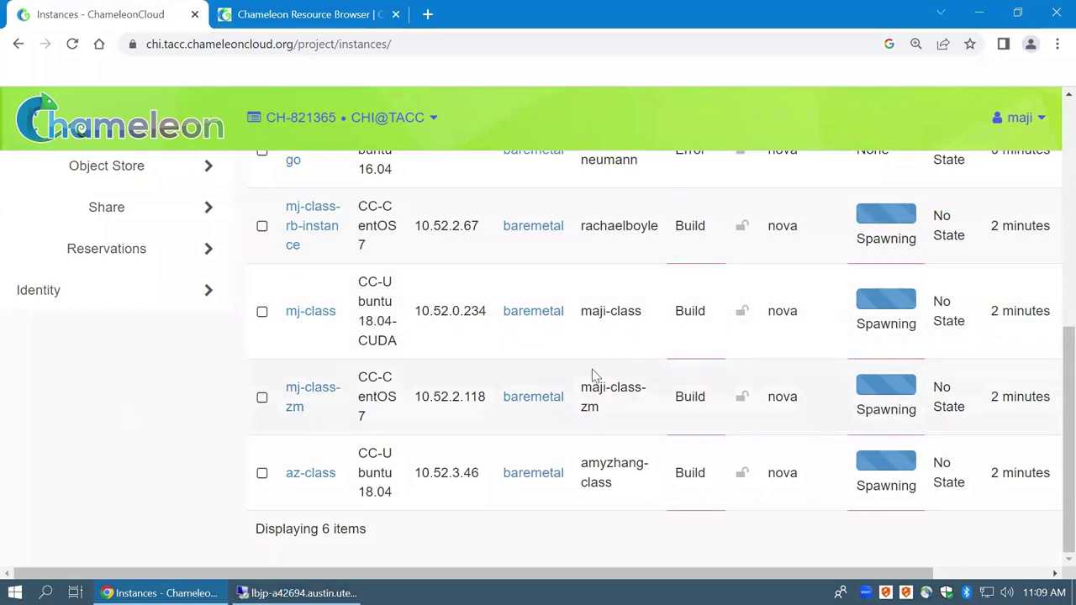
{"action": "scroll", "coordinate": [485, 377], "scroll_direction": "up", "scroll_amount": 3}
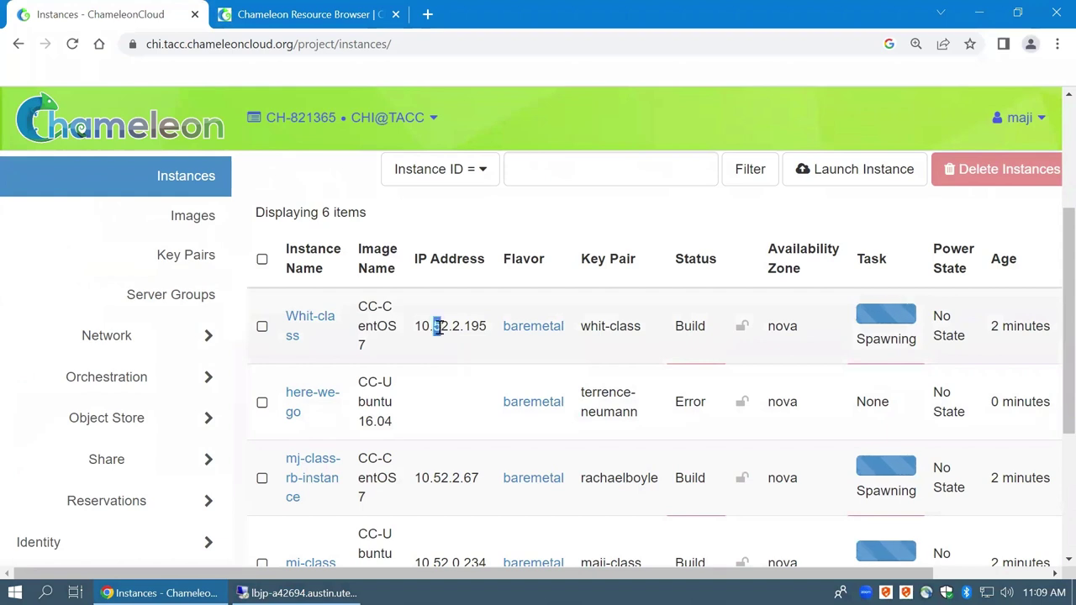
{"action": "double_click", "coordinate": [436, 327]}
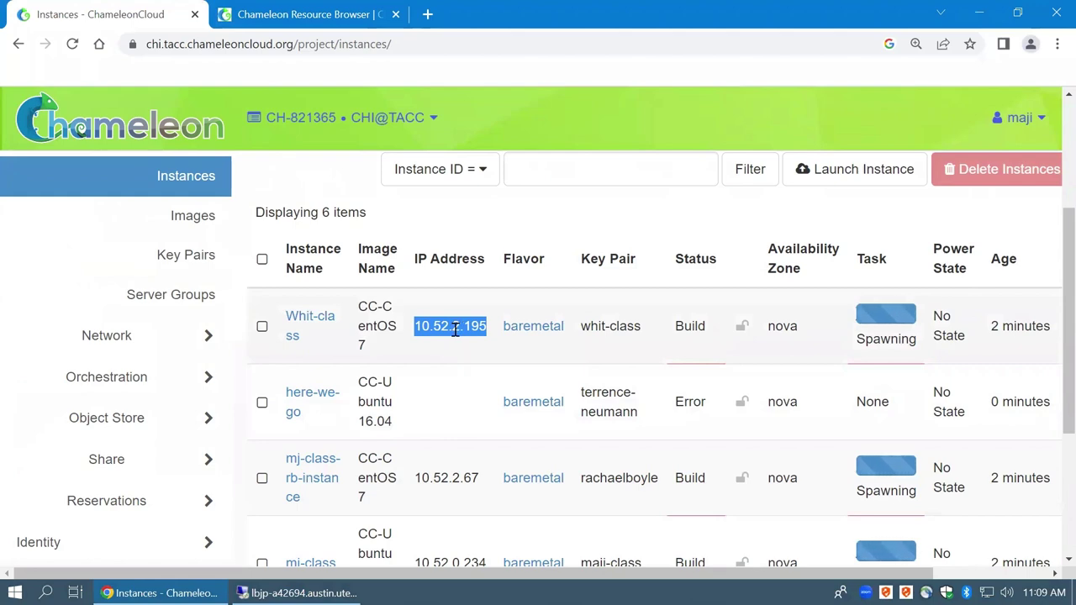
{"action": "scroll", "coordinate": [467, 404], "scroll_direction": "down", "scroll_amount": 2}
{"action": "left_click", "coordinate": [459, 392]}
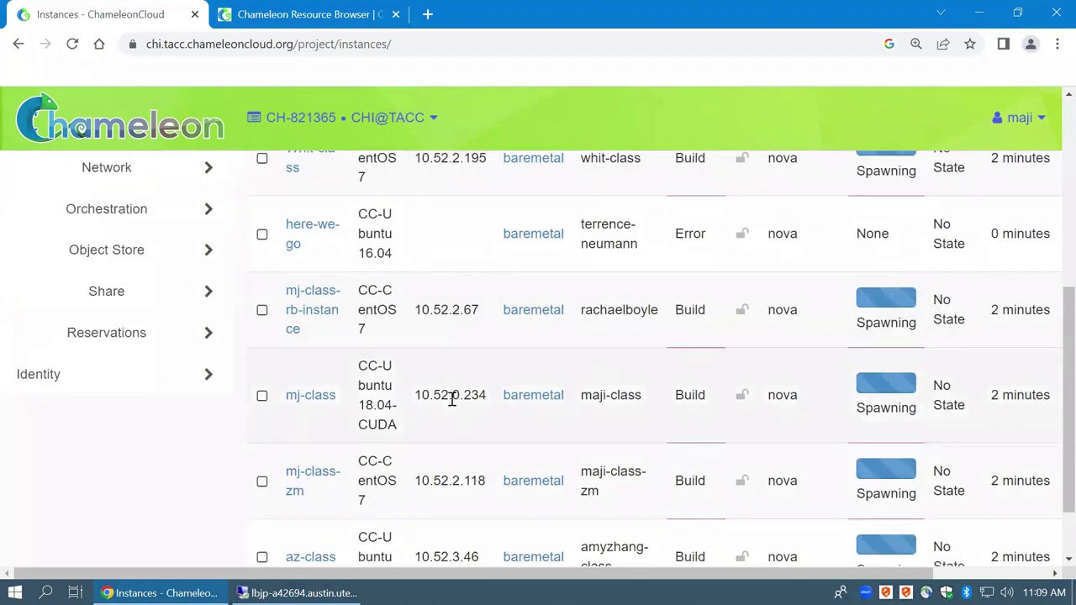
{"action": "double_click", "coordinate": [451, 396]}
{"action": "scroll", "coordinate": [456, 396], "scroll_direction": "down", "scroll_amount": 1}
{"action": "scroll", "coordinate": [468, 365], "scroll_direction": "up", "scroll_amount": 4}
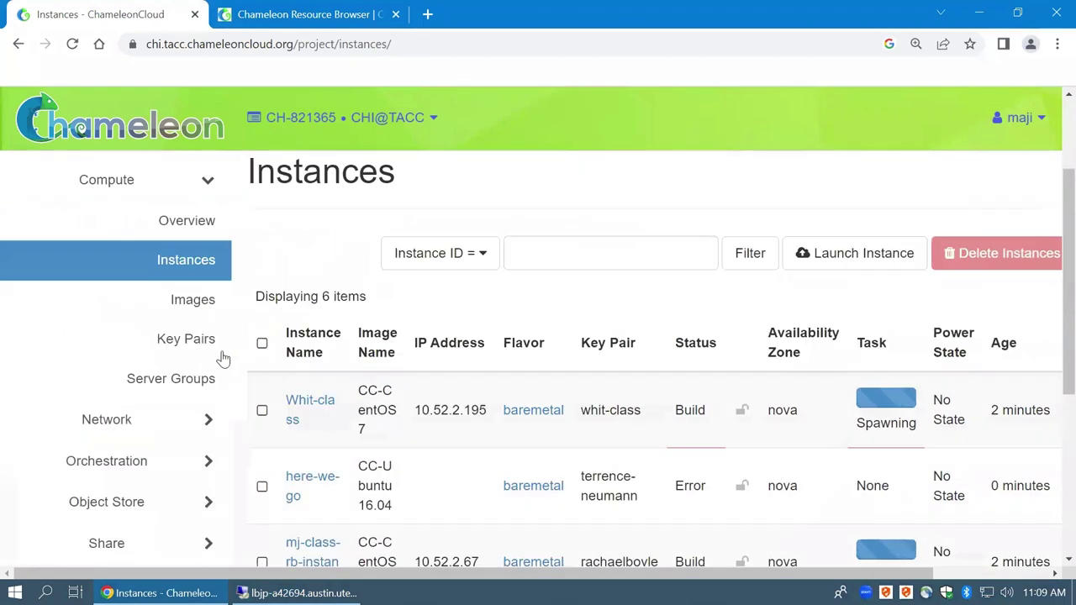
Go to the Network Floating IPs page
{"action": "left_click", "coordinate": [205, 427]}
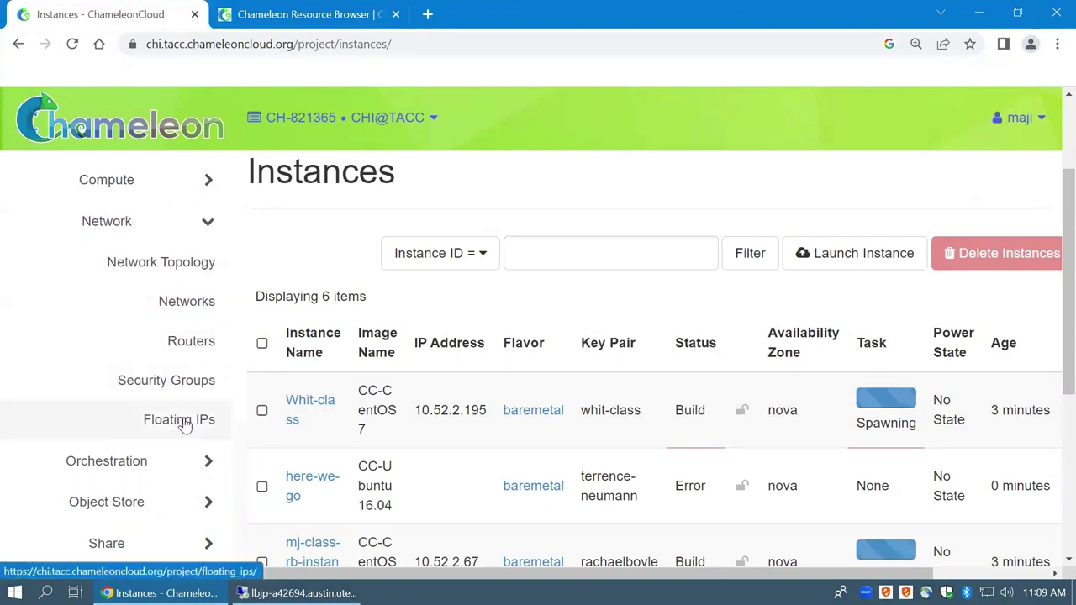
{"action": "left_click", "coordinate": [185, 423]}
{"action": "scroll", "coordinate": [206, 411], "scroll_direction": "down", "scroll_amount": 2}
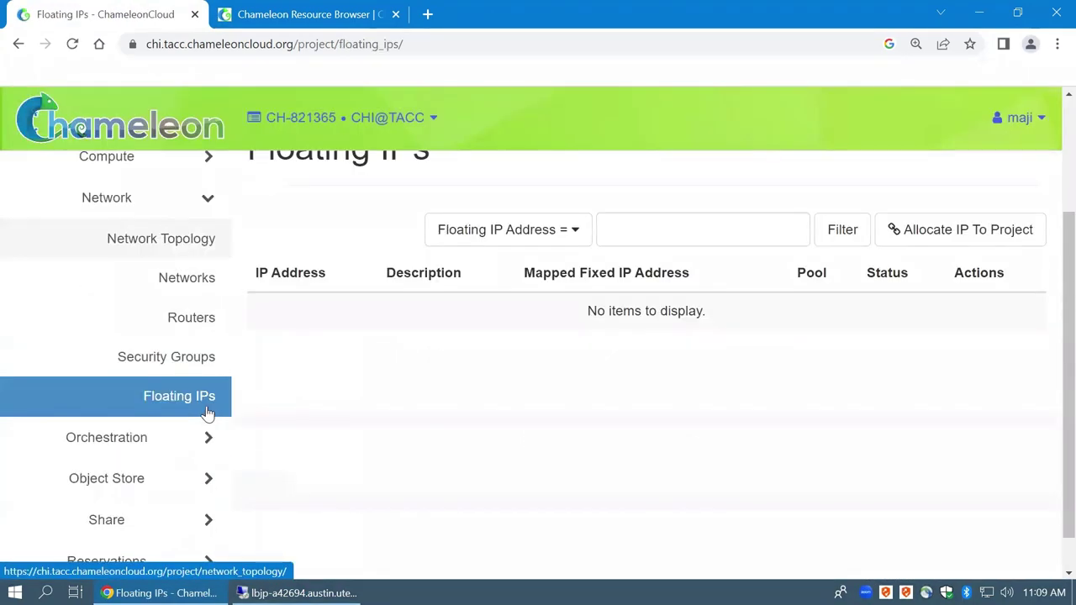
Allocate a floating IP from the public pool and review the new 129.114.108.252 entry
{"action": "left_click", "coordinate": [932, 239]}
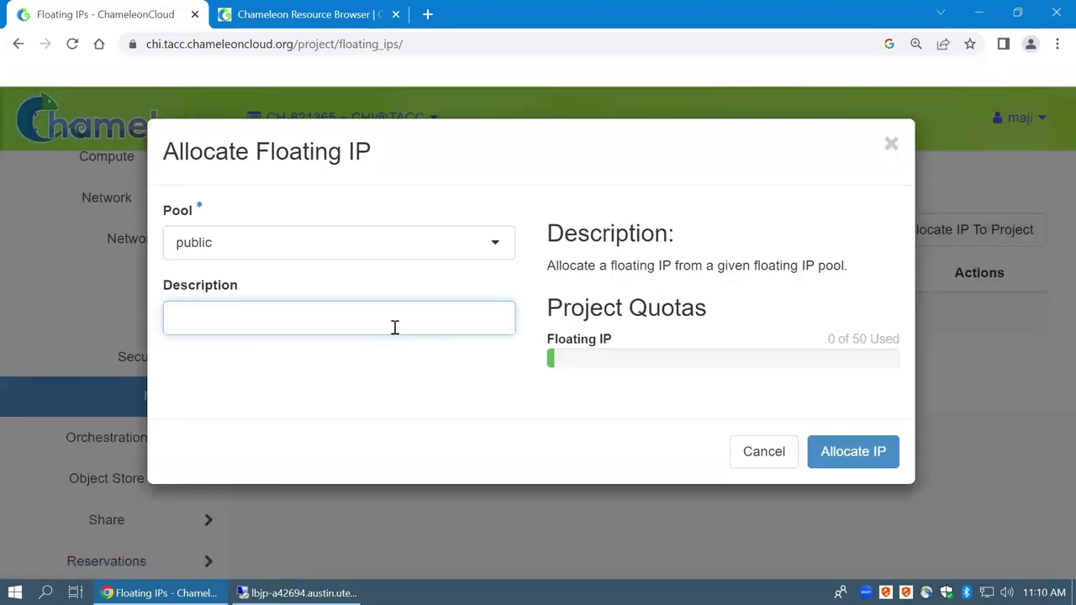
{"action": "left_click", "coordinate": [408, 252]}
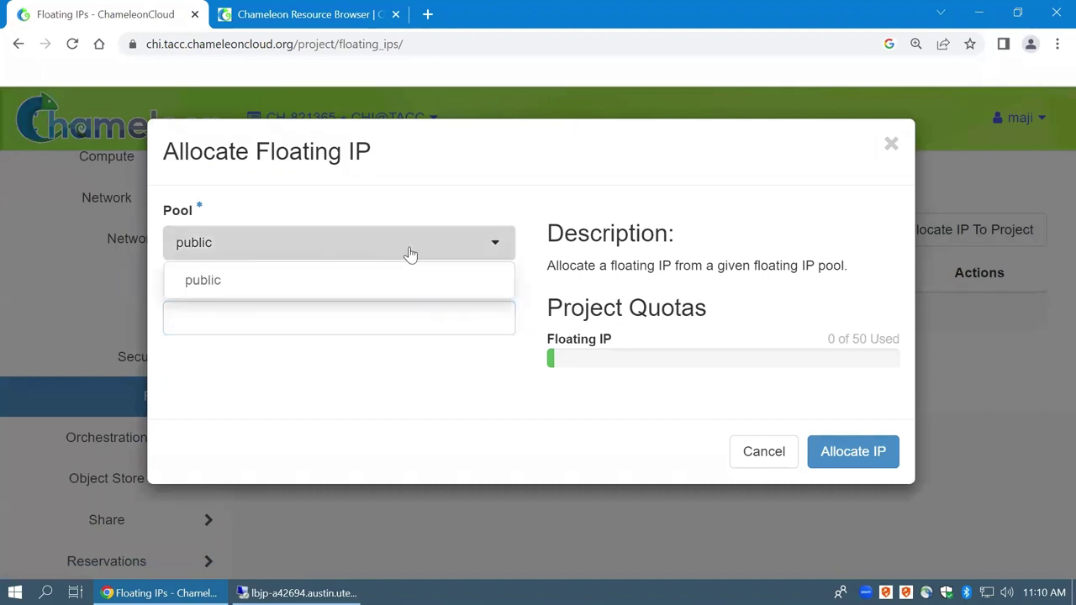
{"action": "left_click", "coordinate": [291, 315]}
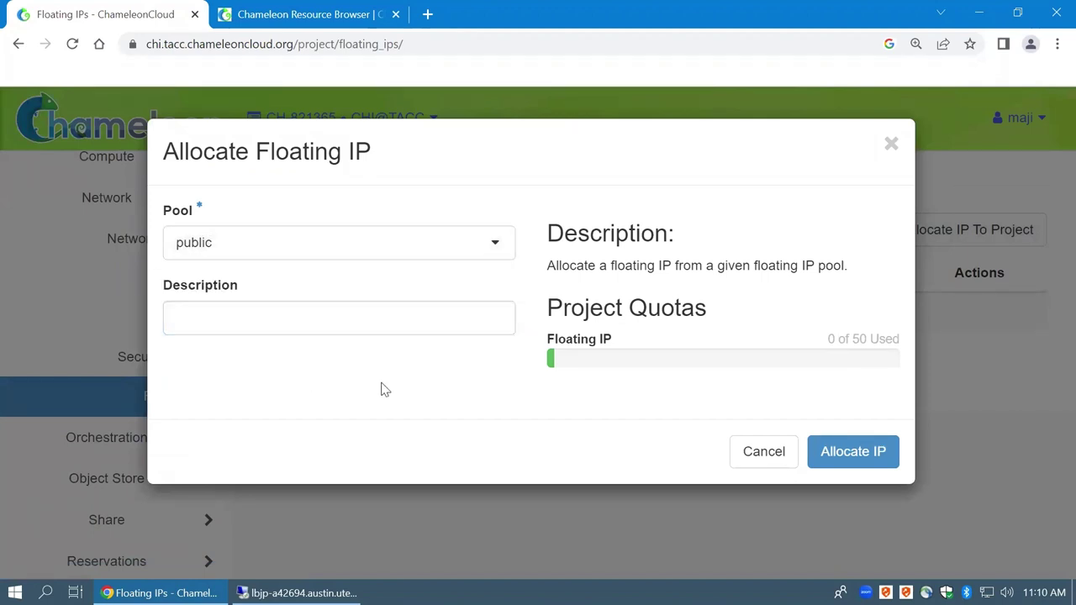
{"action": "left_click", "coordinate": [864, 457]}
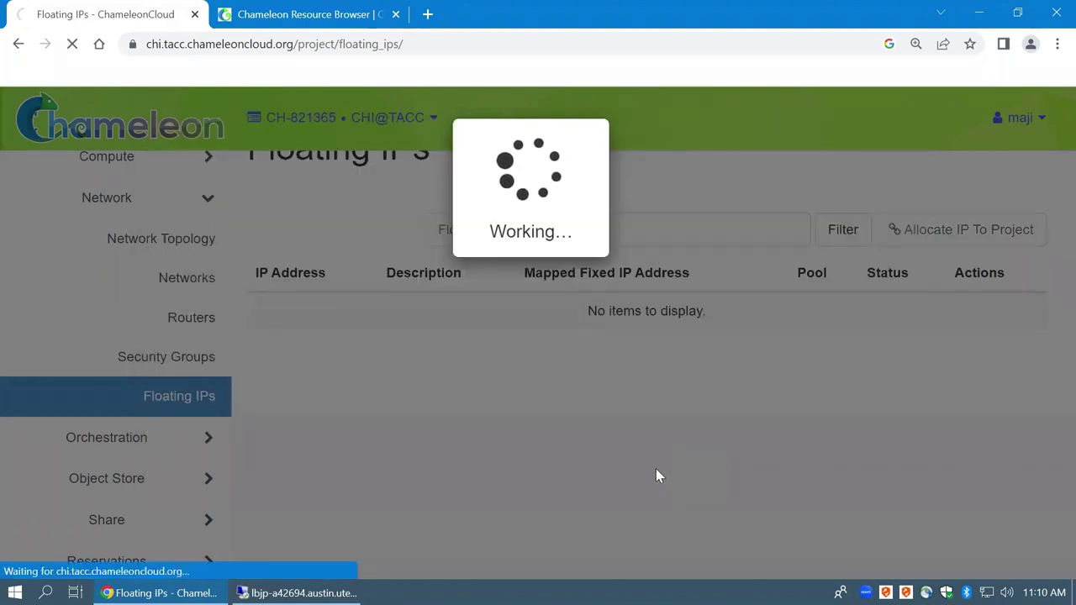
{"action": "scroll", "coordinate": [572, 446], "scroll_direction": "down", "scroll_amount": 3}
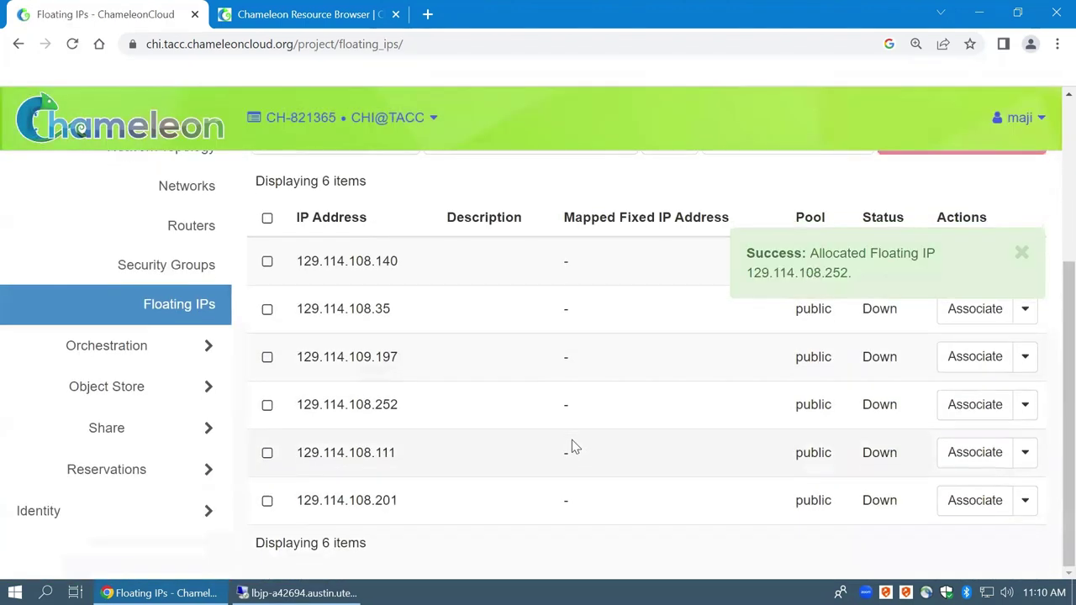
{"action": "scroll", "coordinate": [563, 450], "scroll_direction": "up", "scroll_amount": 1}
{"action": "scroll", "coordinate": [559, 442], "scroll_direction": "down", "scroll_amount": 1}
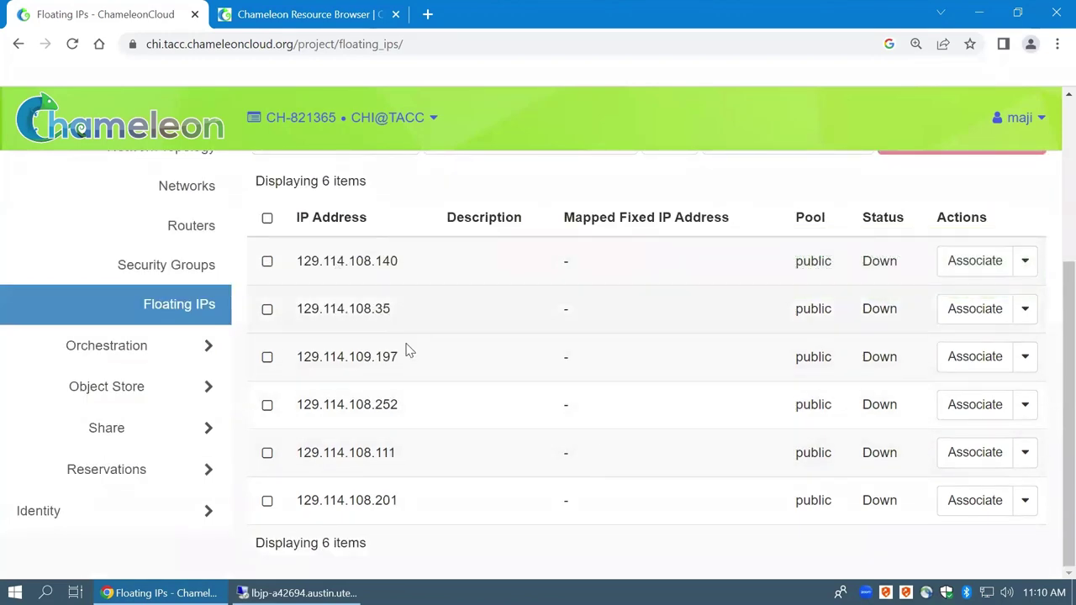
{"action": "scroll", "coordinate": [520, 357], "scroll_direction": "up", "scroll_amount": 3}
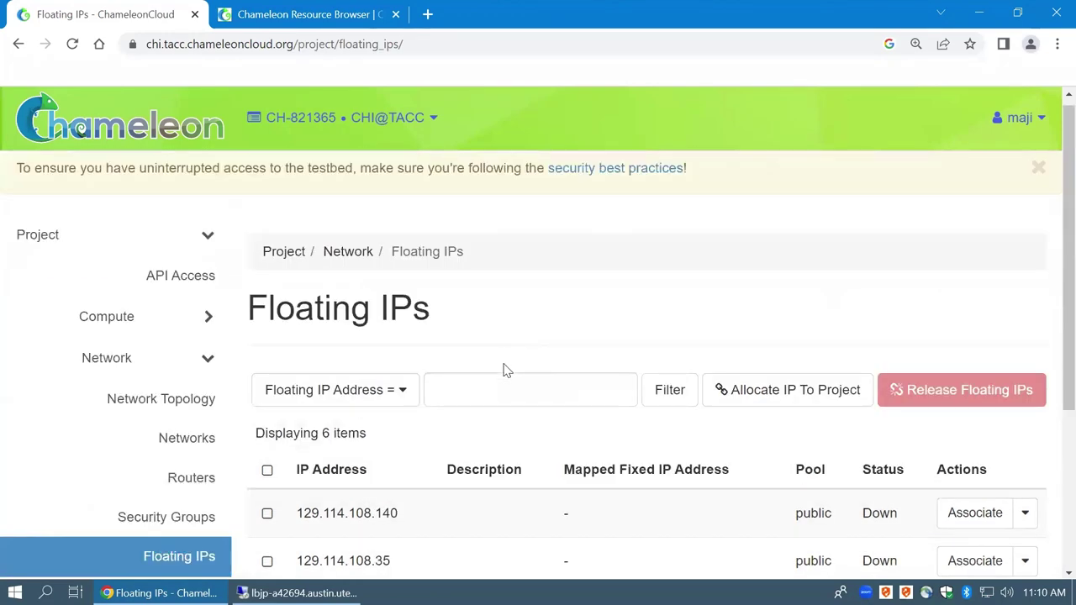
Select floating IP 129.114.108.140, cancel its Associate form, reload the list and check its actions
{"action": "scroll", "coordinate": [503, 368], "scroll_direction": "down", "scroll_amount": 2}
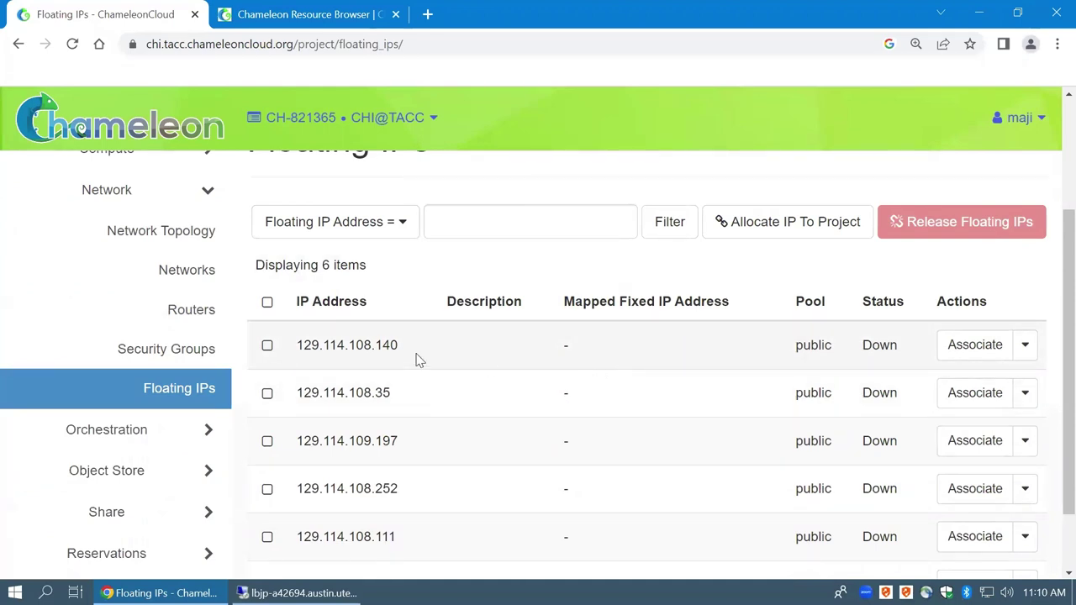
{"action": "double_click", "coordinate": [333, 348]}
{"action": "left_click", "coordinate": [344, 347]}
{"action": "double_click", "coordinate": [344, 347]}
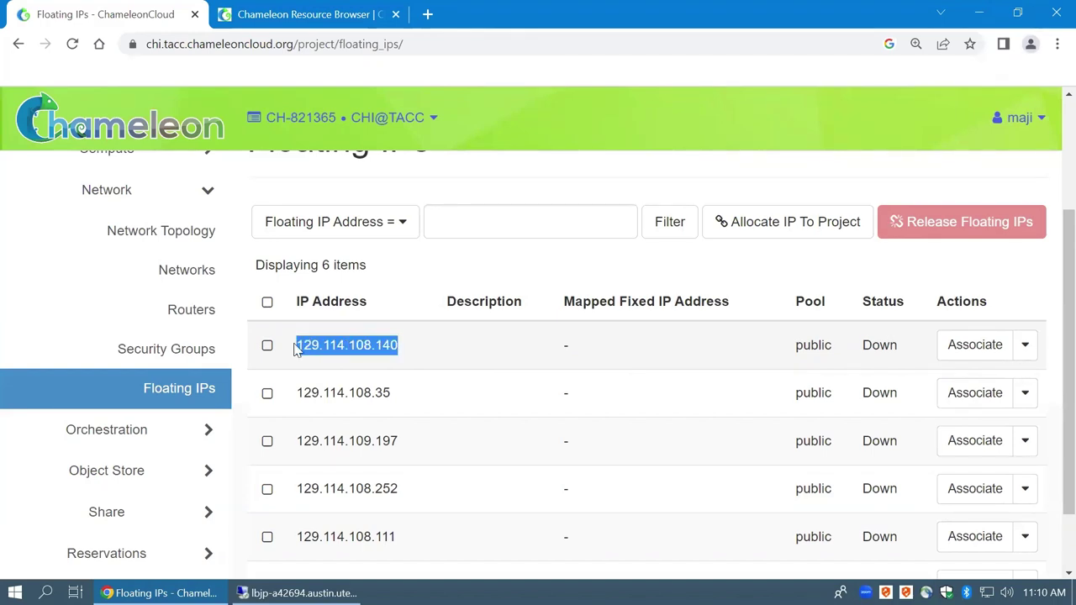
{"action": "left_click", "coordinate": [977, 347]}
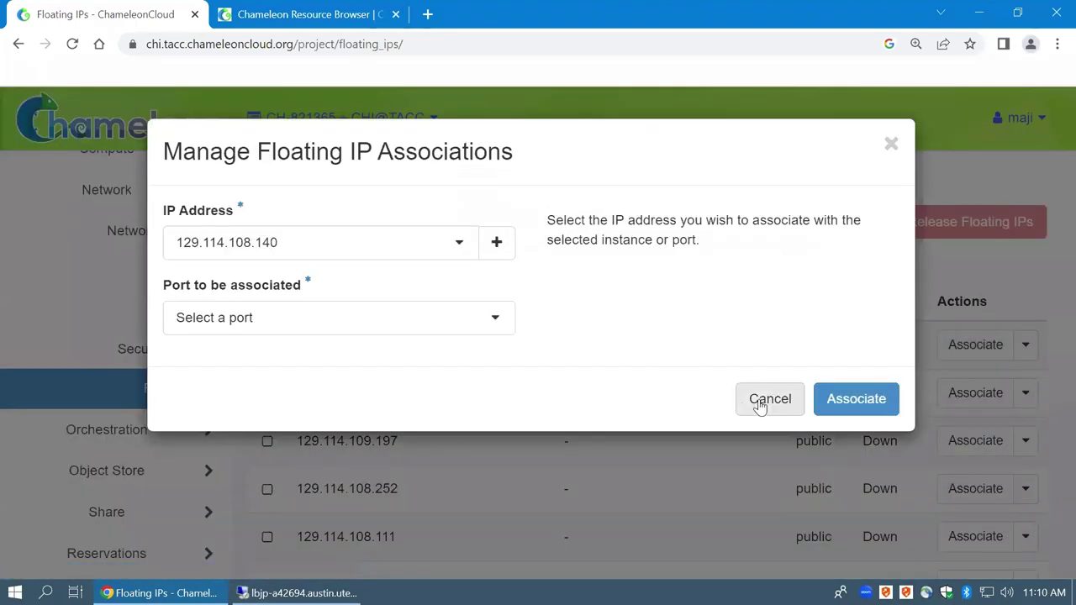
{"action": "left_click", "coordinate": [766, 400]}
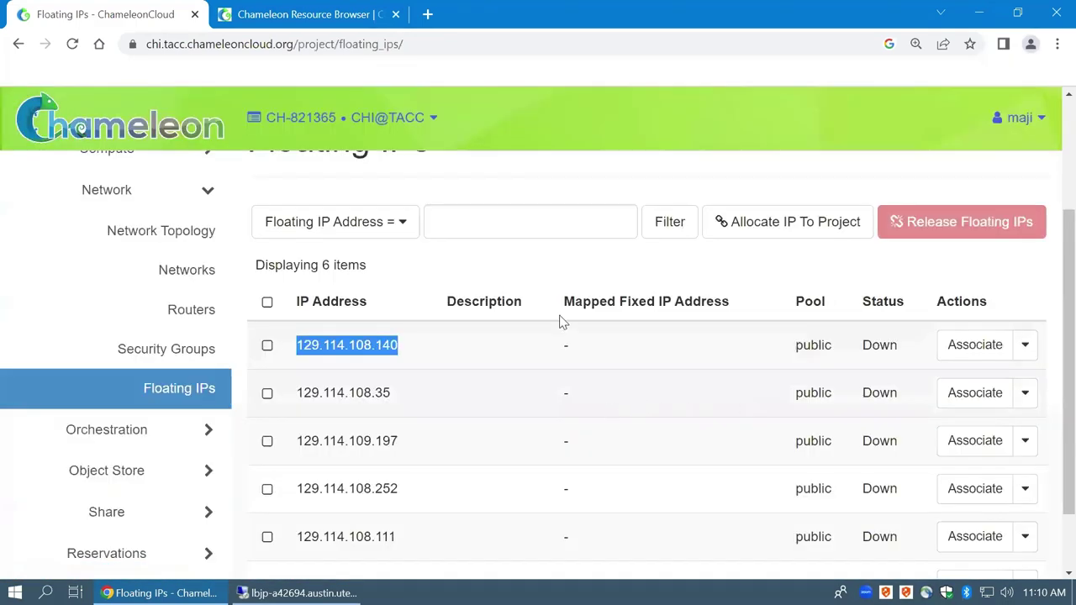
{"action": "left_click", "coordinate": [72, 43]}
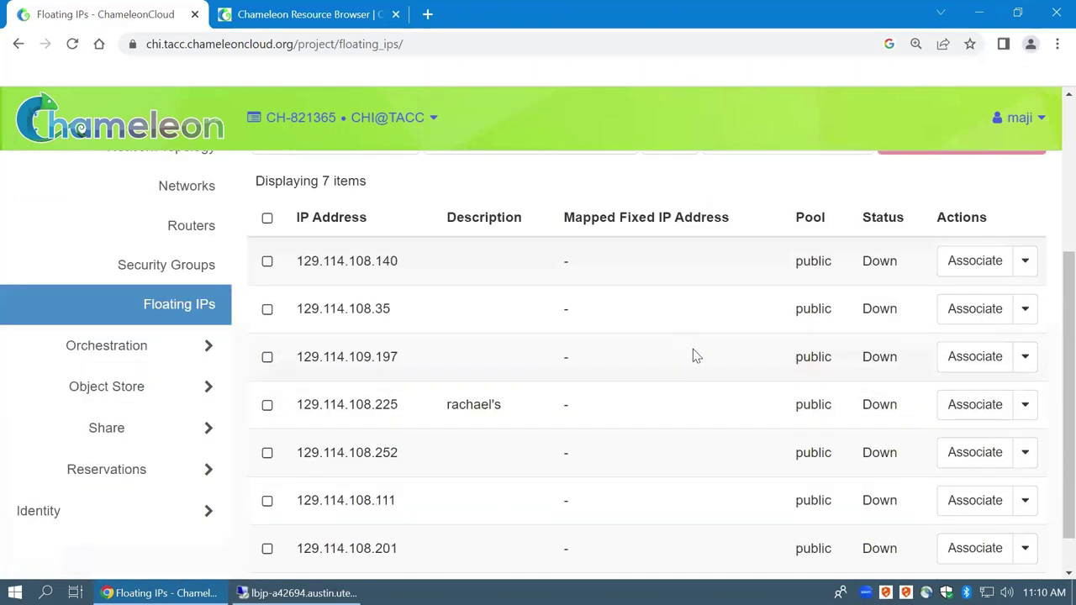
{"action": "scroll", "coordinate": [615, 367], "scroll_direction": "down", "scroll_amount": 2}
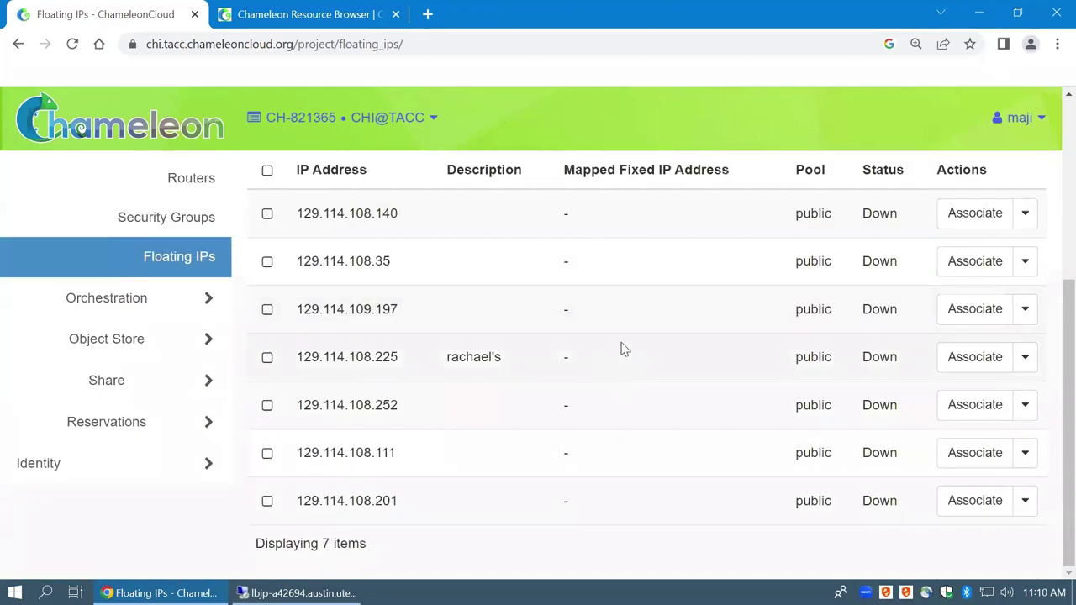
{"action": "scroll", "coordinate": [623, 351], "scroll_direction": "up", "scroll_amount": 1}
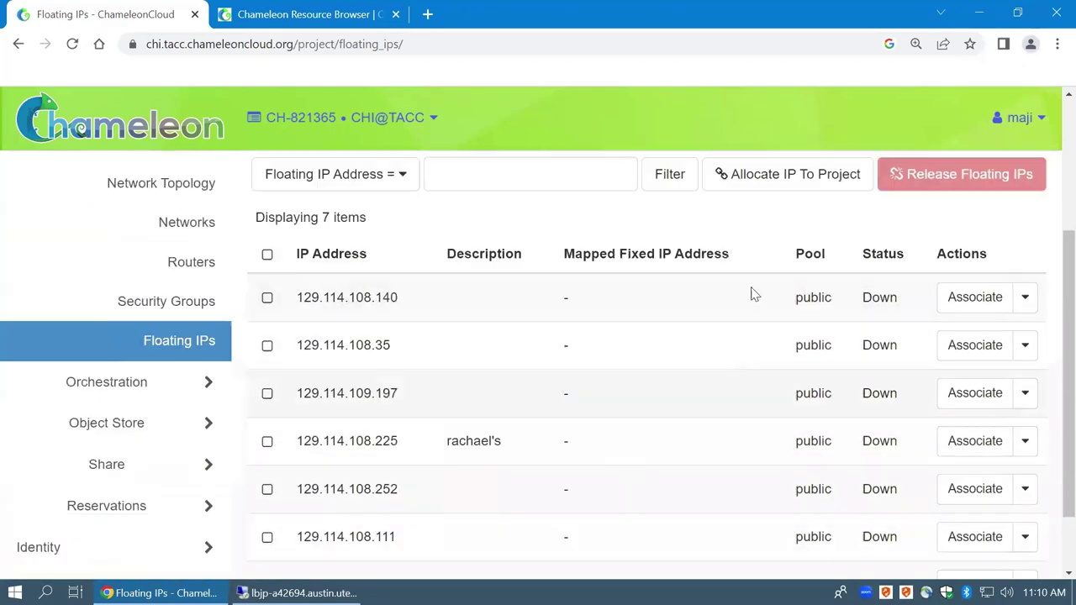
{"action": "left_click", "coordinate": [1025, 297]}
{"action": "left_click", "coordinate": [601, 292]}
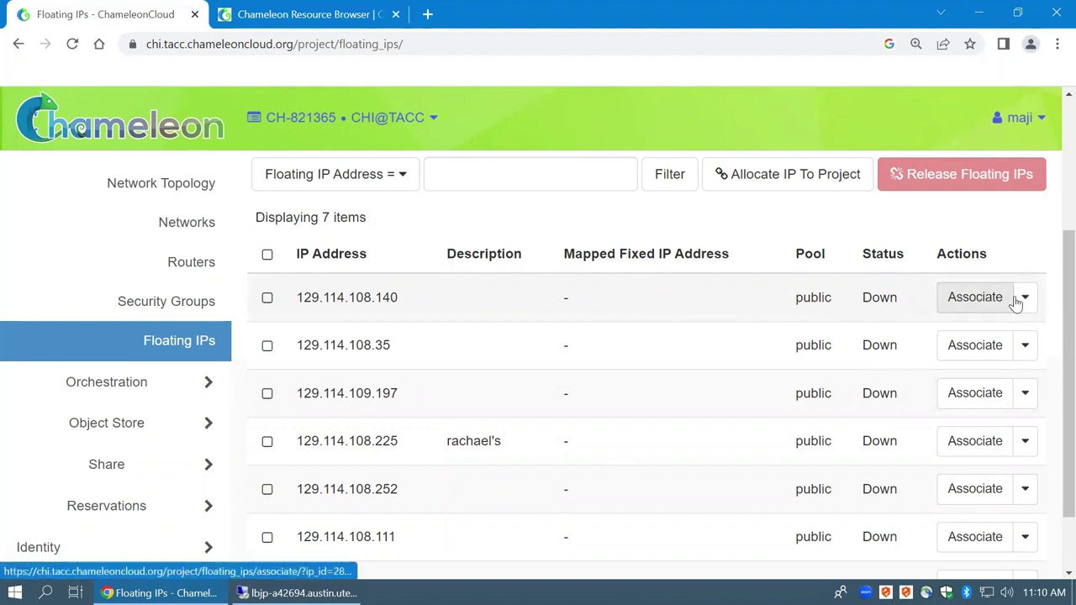
{"action": "scroll", "coordinate": [608, 355], "scroll_direction": "down", "scroll_amount": 1}
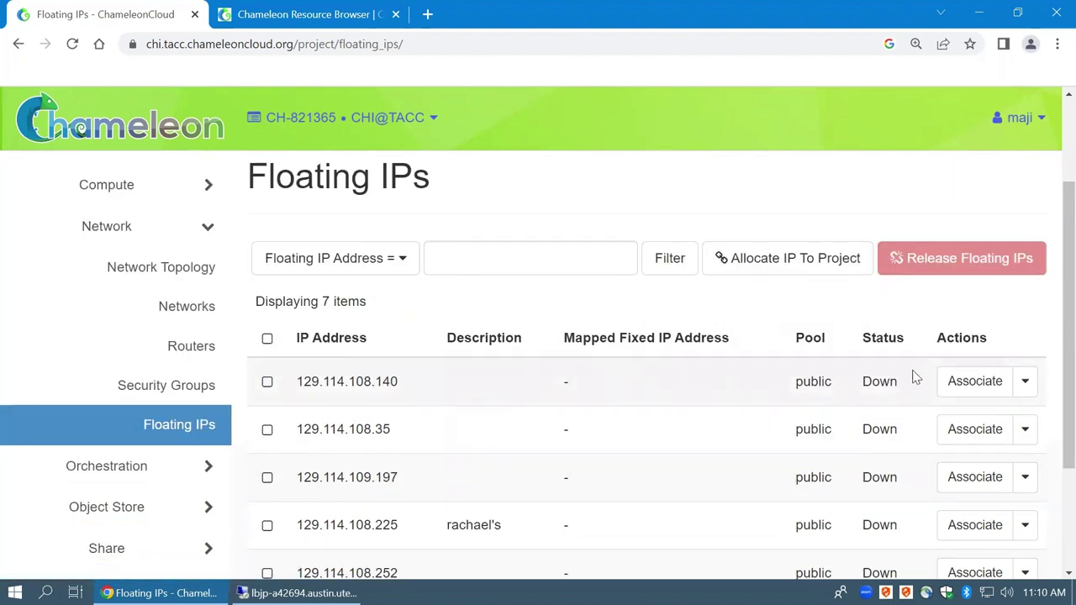
Associate 129.114.108.140 with the mj-class port 10.52.0.234
{"action": "left_click", "coordinate": [980, 382]}
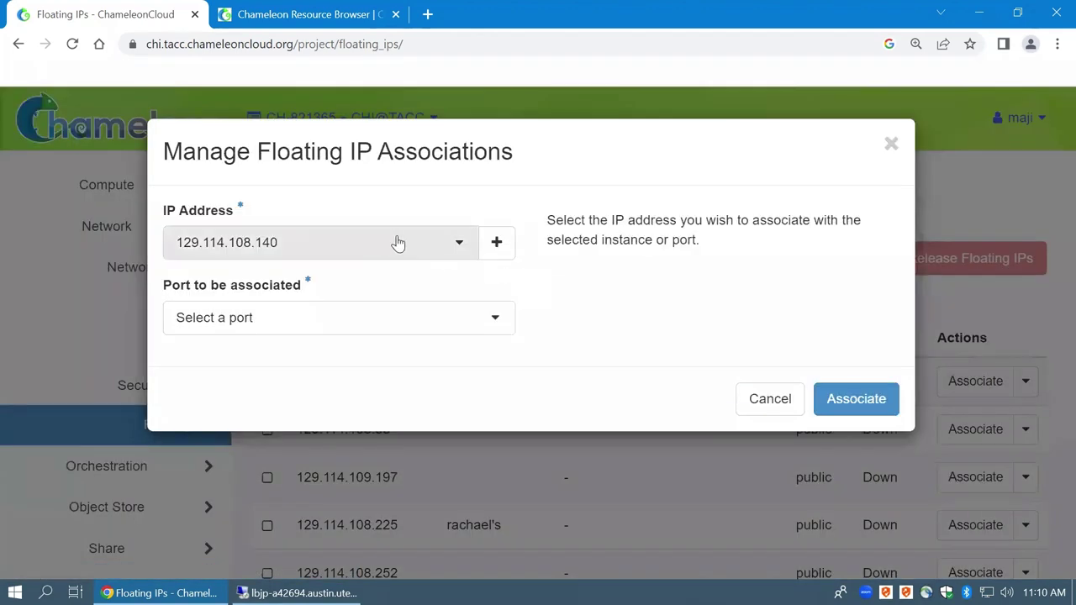
{"action": "left_click", "coordinate": [365, 250]}
{"action": "left_click", "coordinate": [296, 258]}
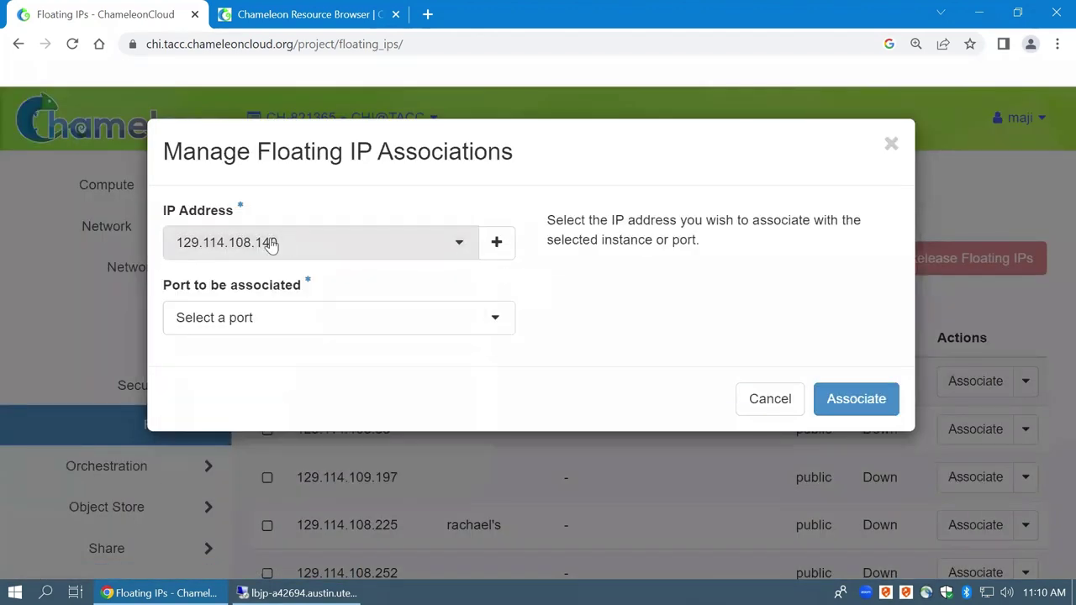
{"action": "left_click", "coordinate": [254, 334]}
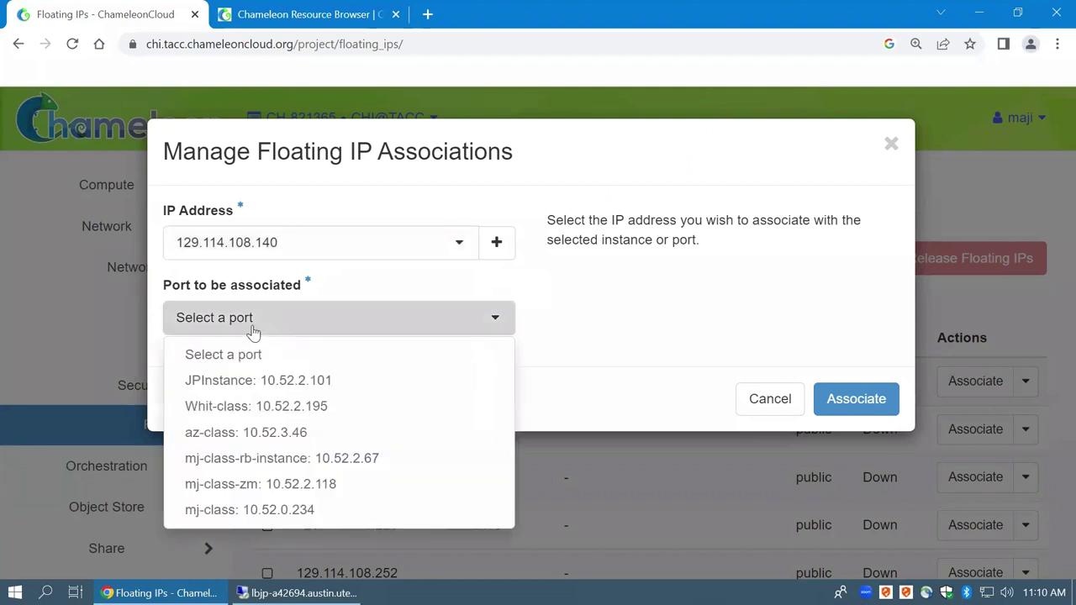
{"action": "left_click", "coordinate": [233, 510]}
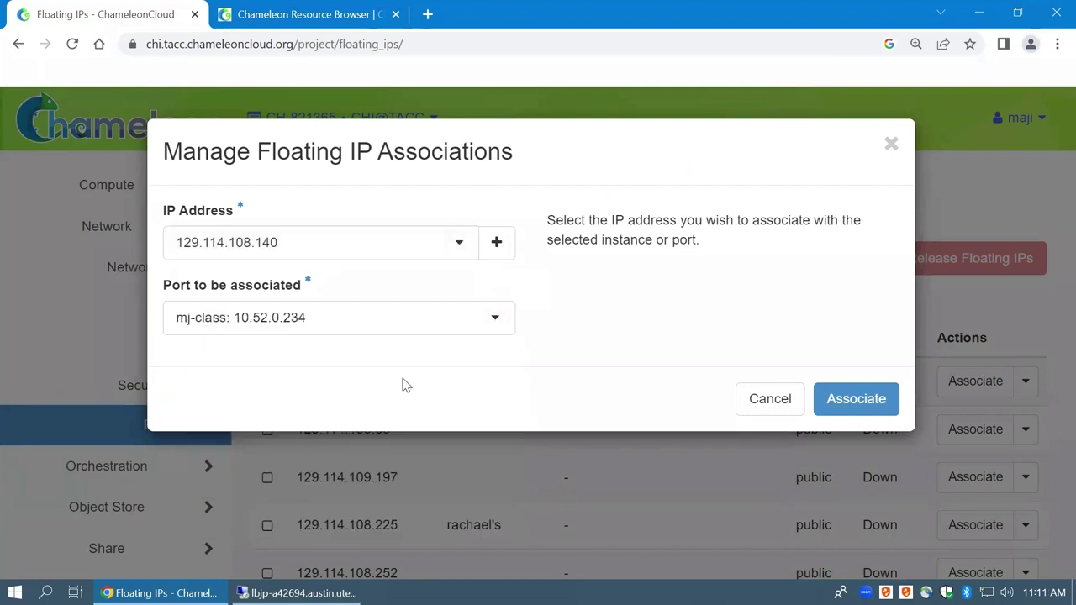
{"action": "left_click", "coordinate": [854, 404]}
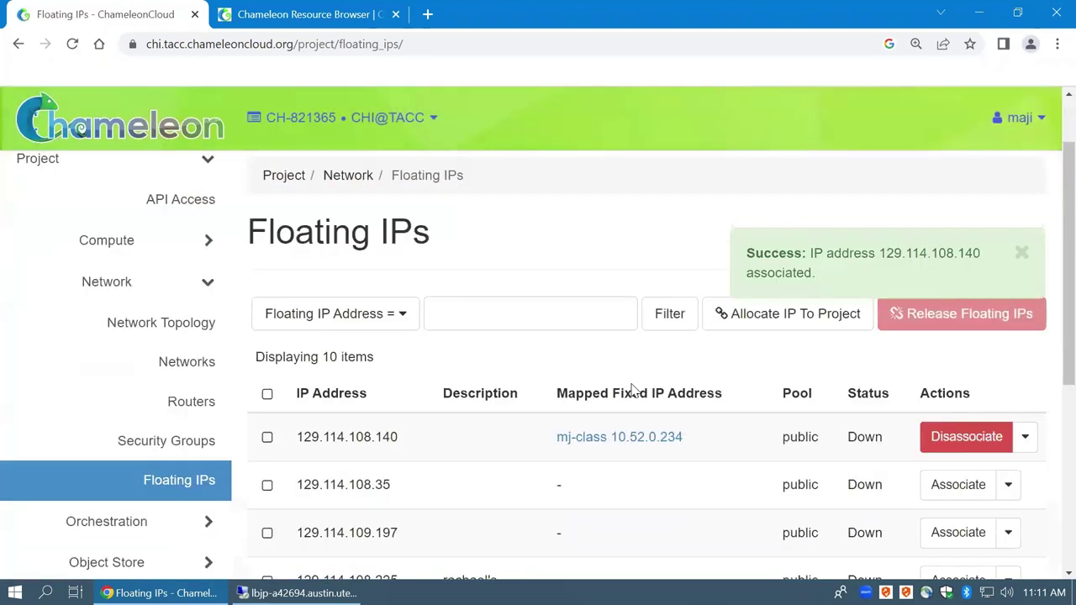
{"action": "scroll", "coordinate": [633, 388], "scroll_direction": "down", "scroll_amount": 3}
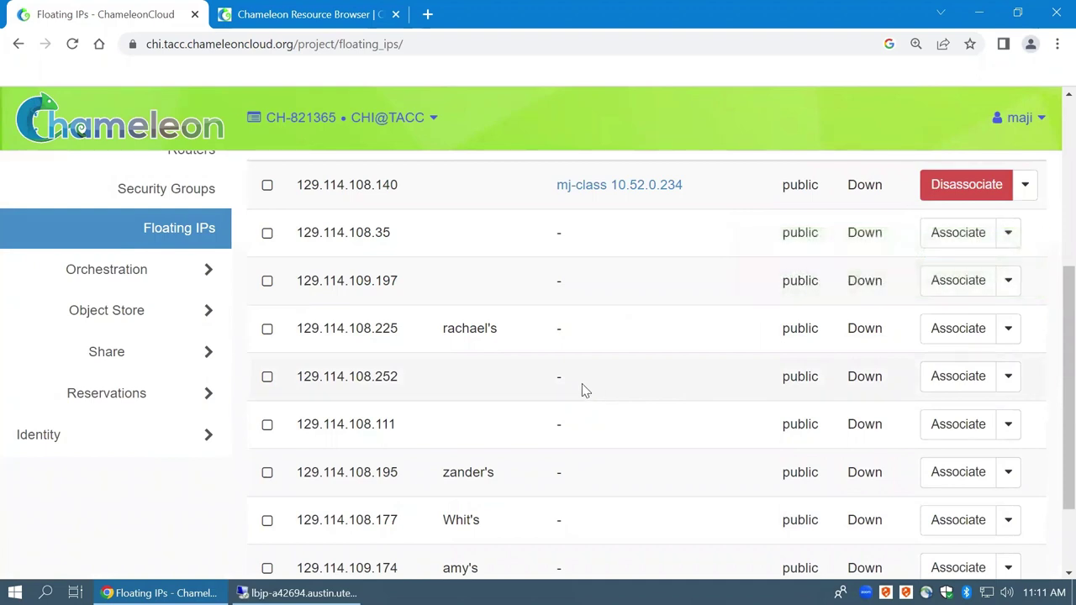
{"action": "scroll", "coordinate": [509, 404], "scroll_direction": "up", "scroll_amount": 3}
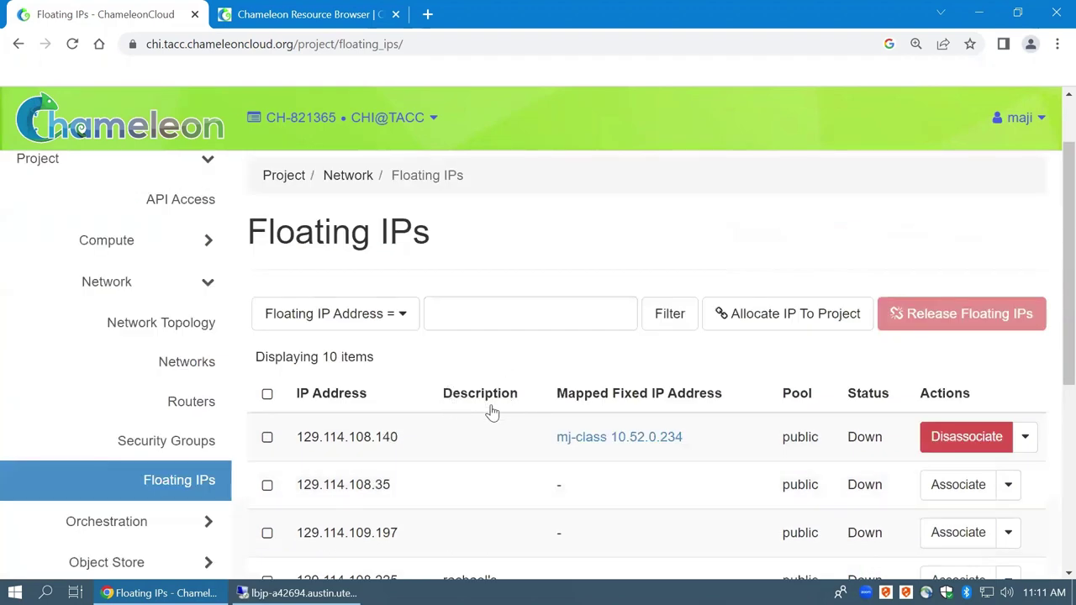
Check that the 129.114.108.140 row now shows Active
{"action": "left_click", "coordinate": [267, 439]}
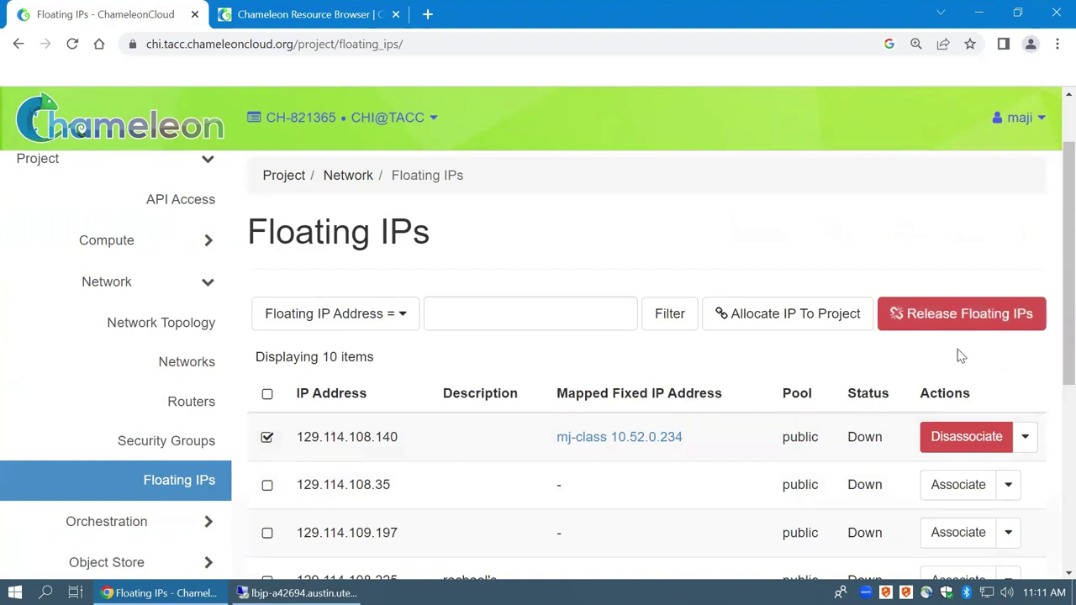
{"action": "left_click", "coordinate": [268, 438]}
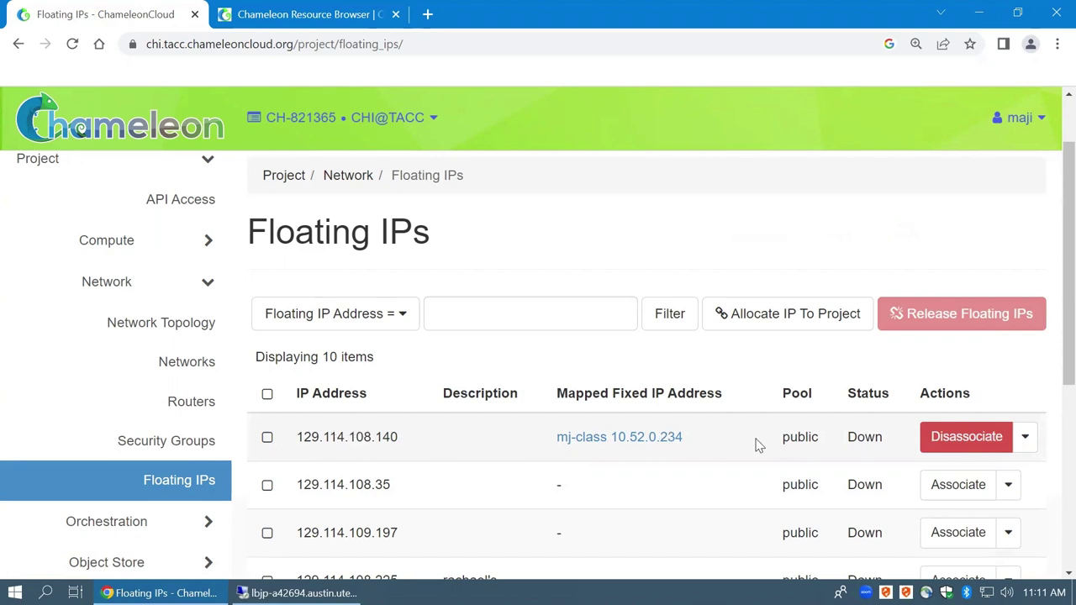
{"action": "scroll", "coordinate": [225, 271], "scroll_direction": "down", "scroll_amount": 1}
{"action": "left_click", "coordinate": [207, 209]}
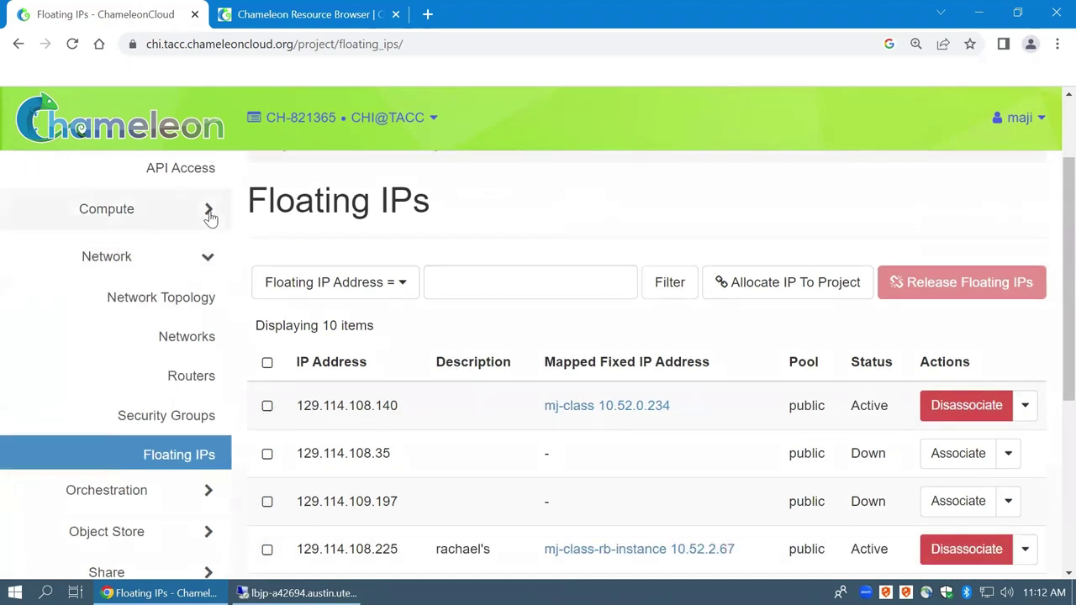
Go to the Instances list and look over the mj-class row
{"action": "left_click", "coordinate": [193, 290]}
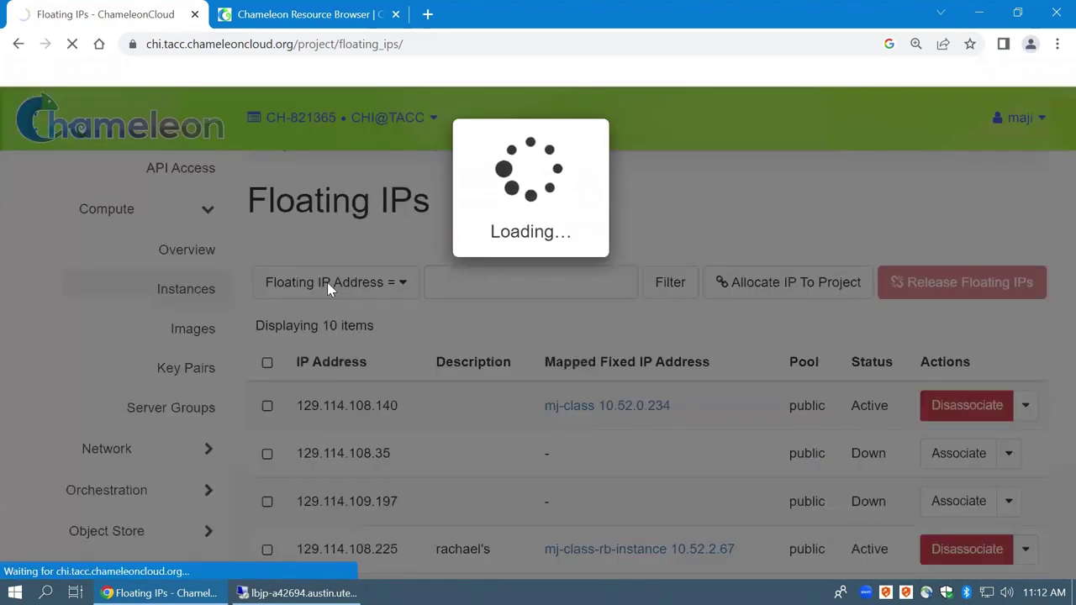
{"action": "scroll", "coordinate": [567, 299], "scroll_direction": "down", "scroll_amount": 2}
{"action": "scroll", "coordinate": [524, 291], "scroll_direction": "down", "scroll_amount": 3}
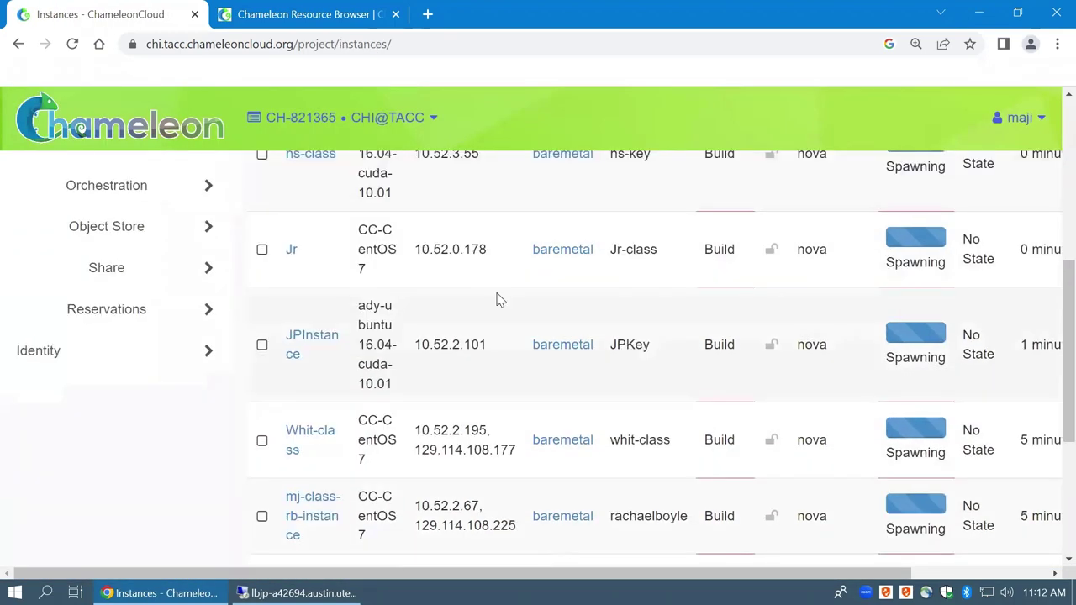
{"action": "scroll", "coordinate": [470, 301], "scroll_direction": "up", "scroll_amount": 1}
{"action": "scroll", "coordinate": [467, 300], "scroll_direction": "down", "scroll_amount": 4}
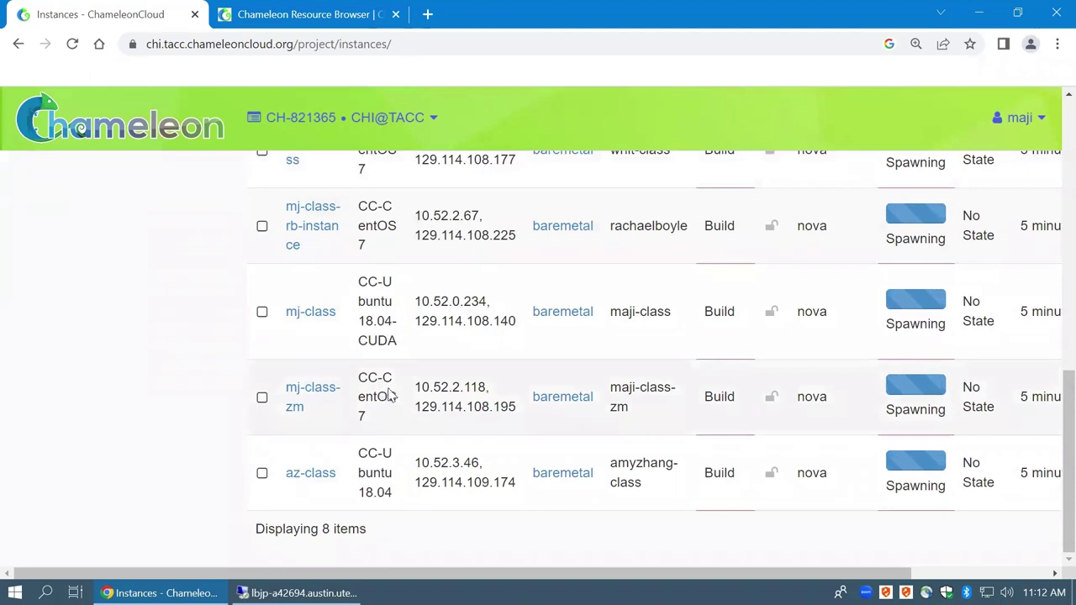
{"action": "left_click_drag", "start_coordinate": [373, 283], "coordinate": [648, 313]}
{"action": "left_click", "coordinate": [450, 328]}
Copy mj-class's floating IP 129.114.108.140 to the clipboard
{"action": "double_click", "coordinate": [448, 324]}
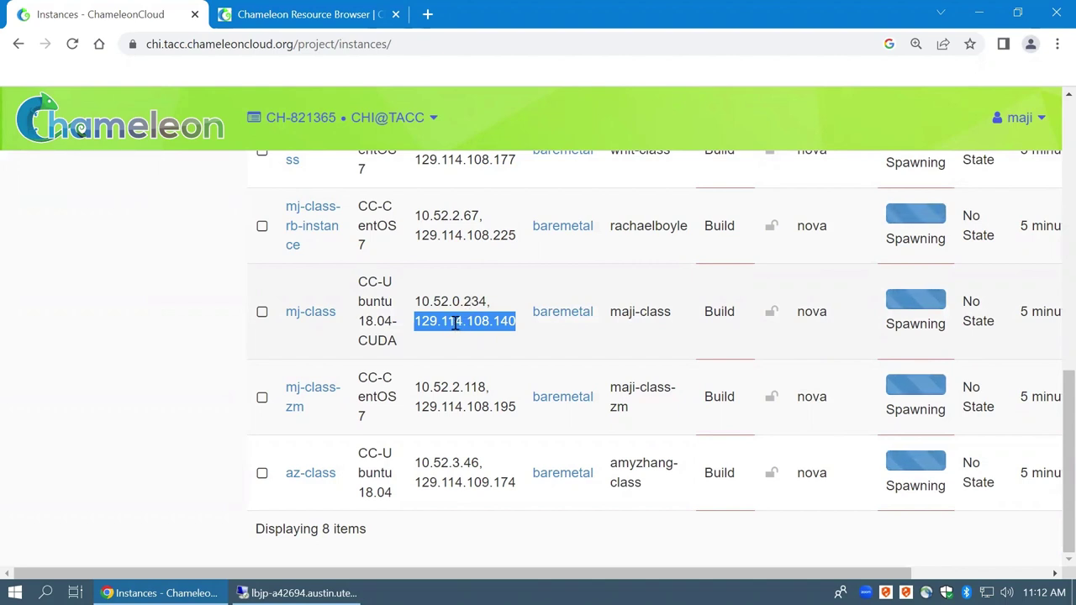
{"action": "right_click", "coordinate": [456, 326]}
{"action": "left_click", "coordinate": [487, 340]}
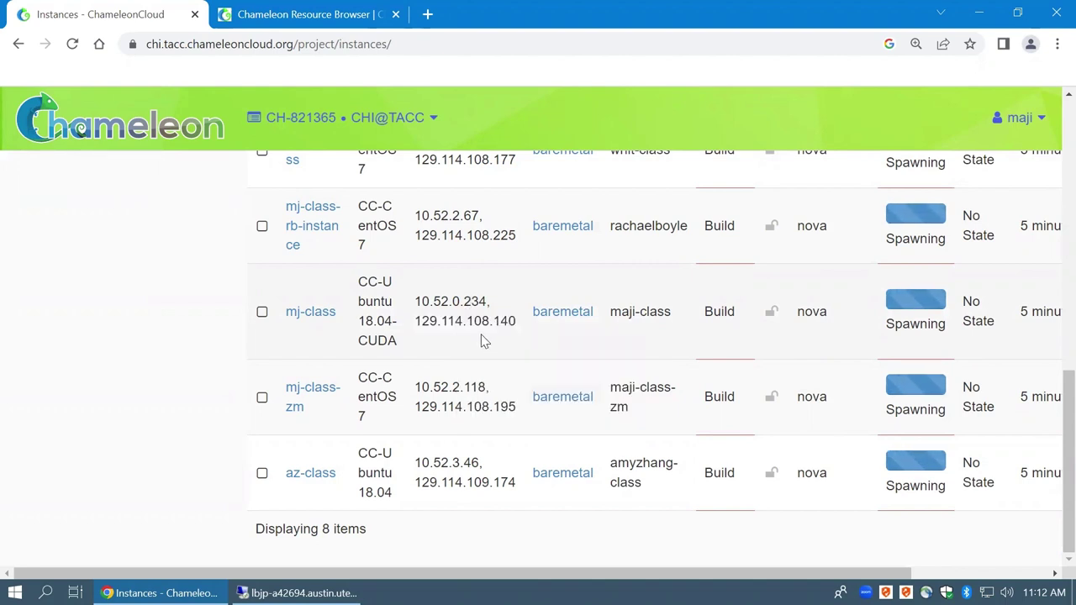
{"action": "right_click", "coordinate": [458, 327]}
{"action": "triple_click", "coordinate": [461, 325]}
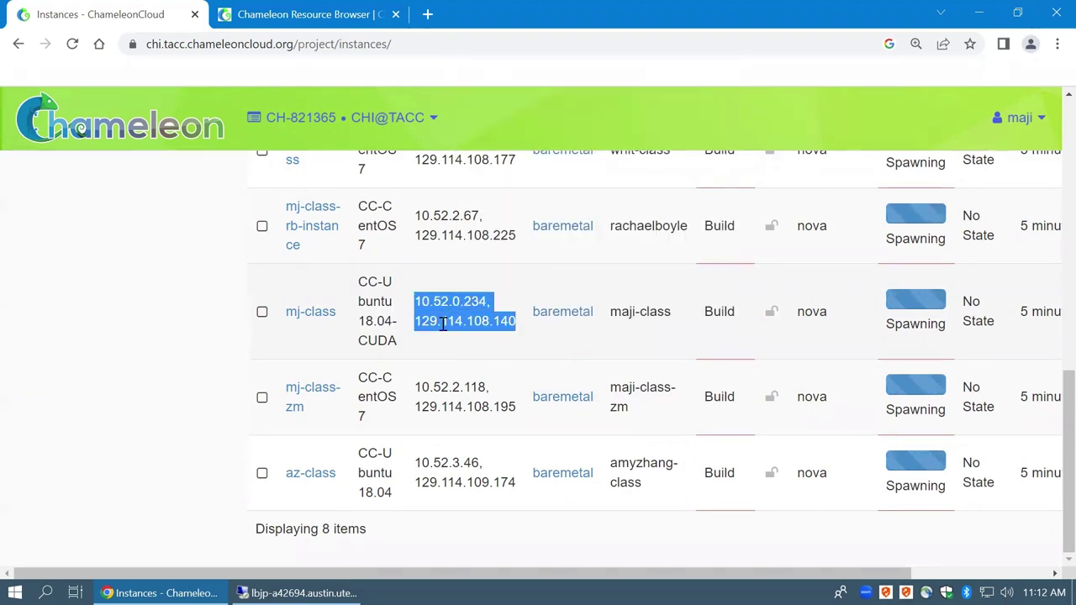
{"action": "double_click", "coordinate": [464, 325]}
{"action": "right_click", "coordinate": [462, 322]}
{"action": "left_click", "coordinate": [490, 342]}
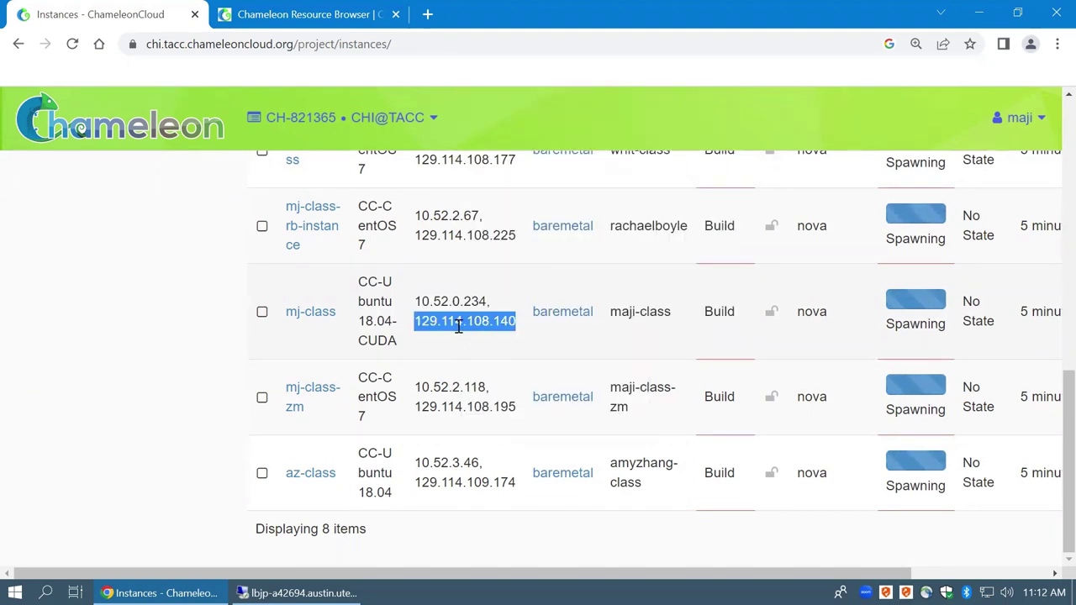
{"action": "left_click", "coordinate": [454, 364]}
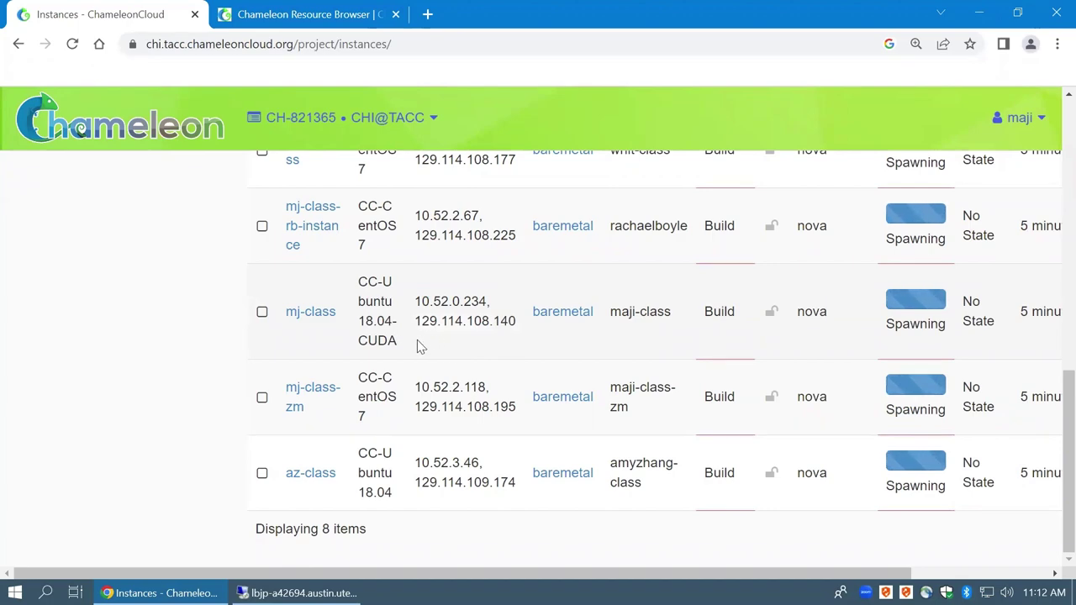
{"action": "scroll", "coordinate": [740, 412], "scroll_direction": "up", "scroll_amount": 5}
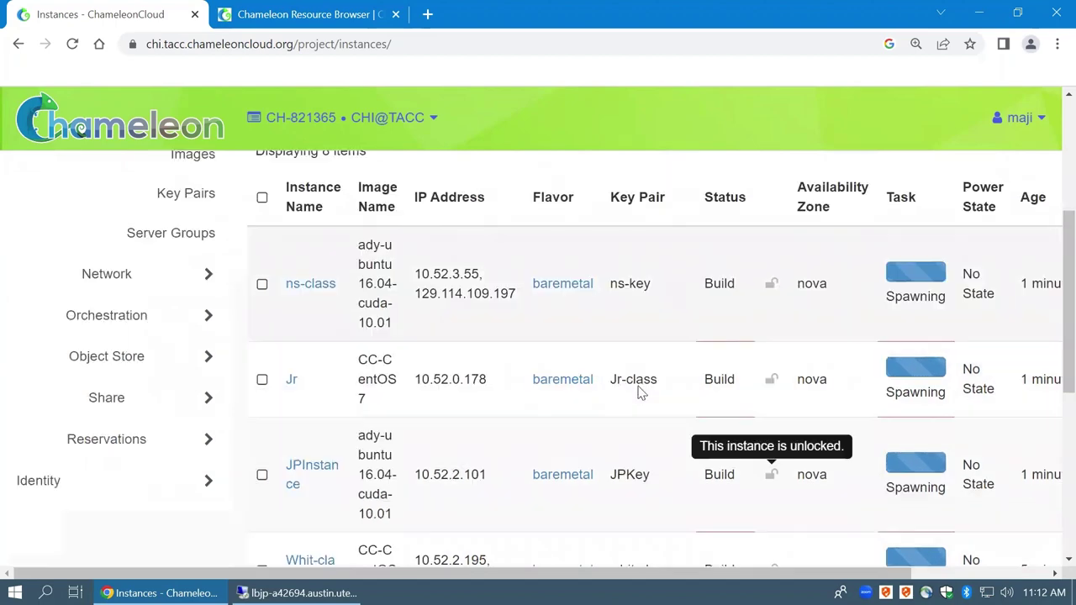
{"action": "scroll", "coordinate": [637, 387], "scroll_direction": "down", "scroll_amount": 3}
Wait for the instances to turn Active, select mj-class's IP 129.114.108.140, and minimize Chrome
{"action": "scroll", "coordinate": [636, 385], "scroll_direction": "down", "scroll_amount": 2}
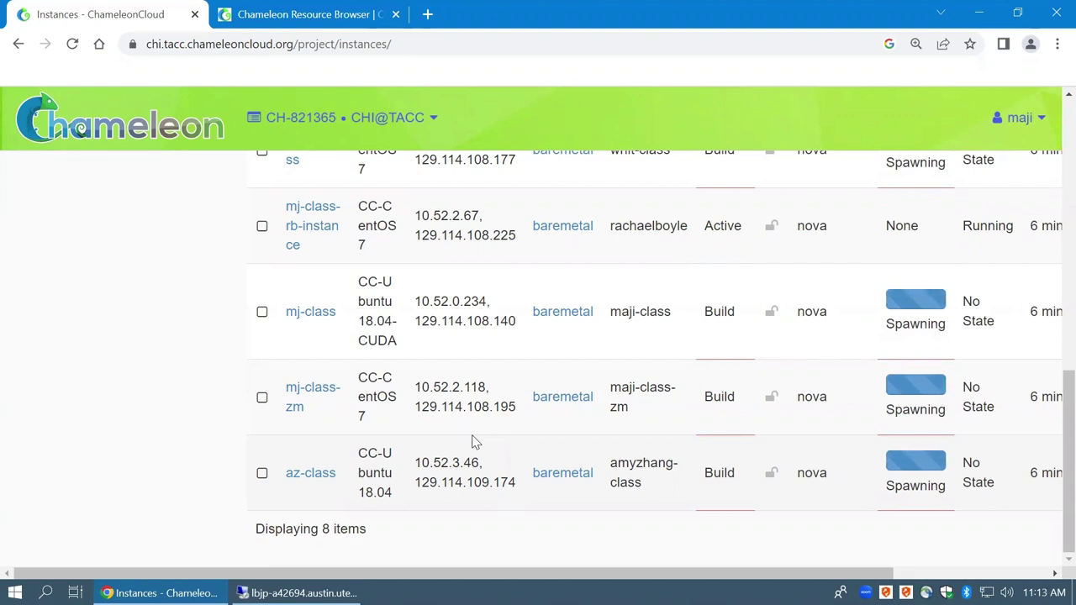
{"action": "double_click", "coordinate": [444, 481]}
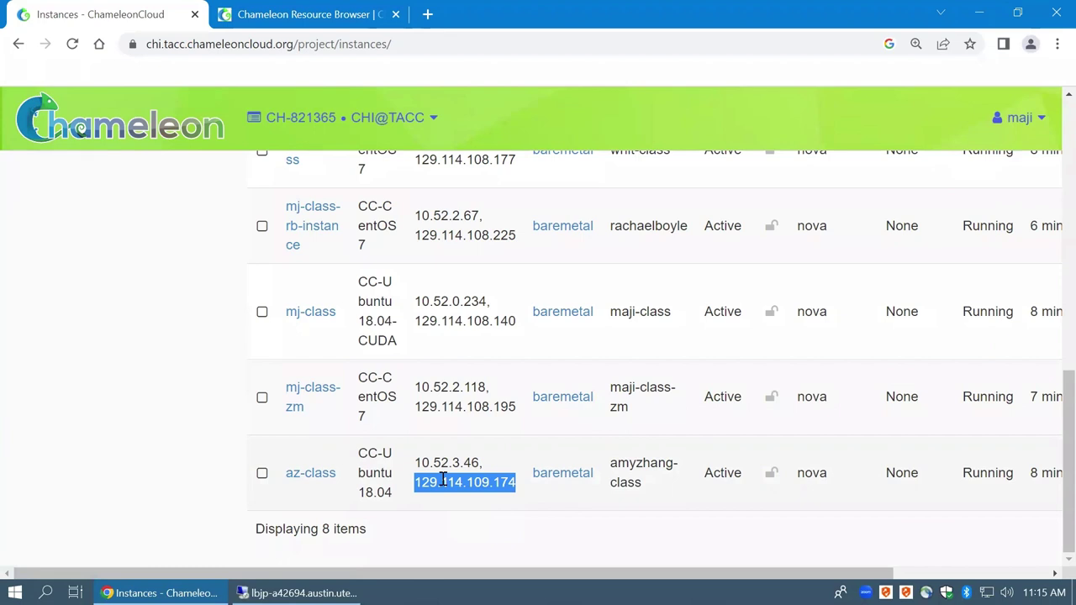
{"action": "left_click", "coordinate": [444, 481]}
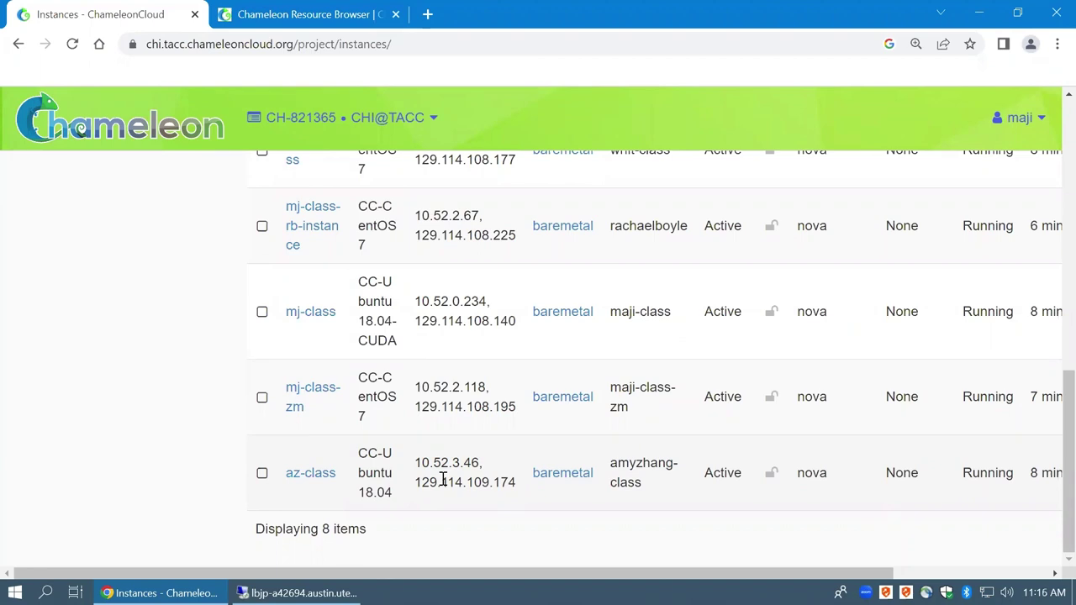
{"action": "scroll", "coordinate": [454, 446], "scroll_direction": "up", "scroll_amount": 2}
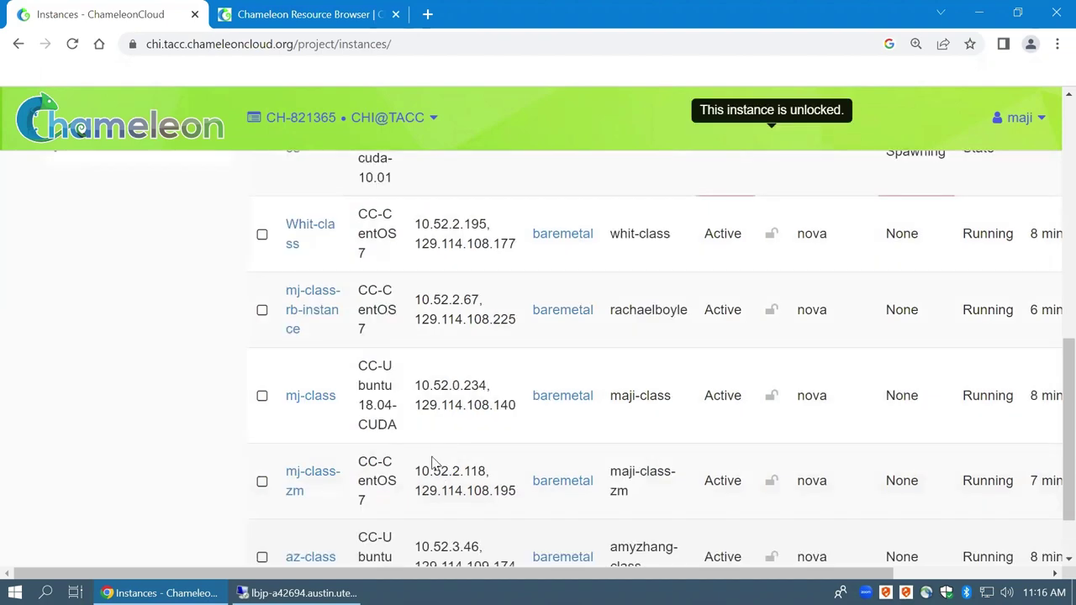
{"action": "scroll", "coordinate": [493, 341], "scroll_direction": "up", "scroll_amount": 3}
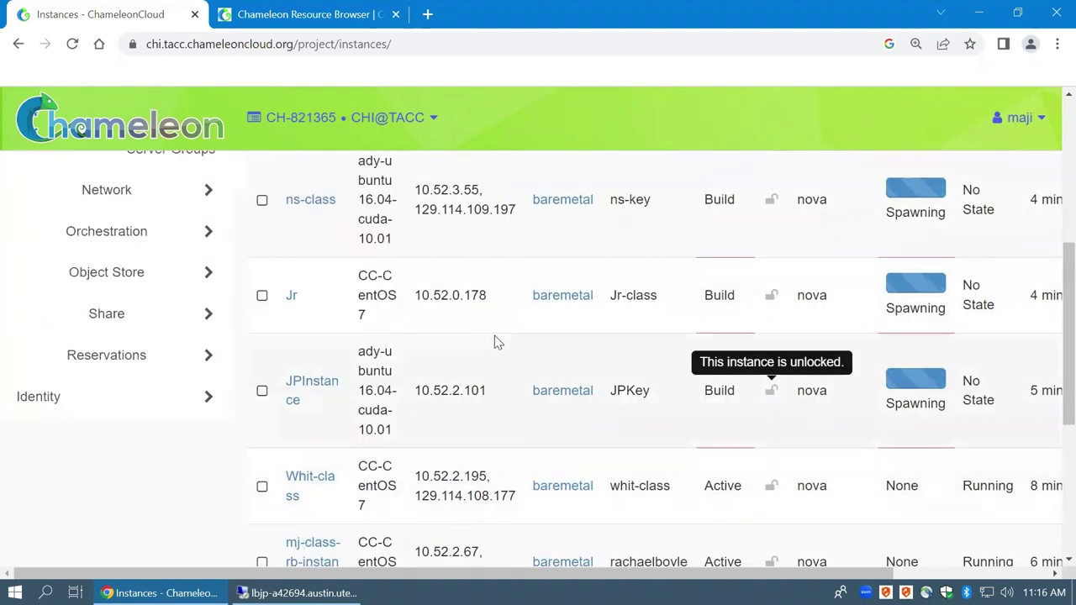
{"action": "scroll", "coordinate": [494, 340], "scroll_direction": "down", "scroll_amount": 2}
{"action": "scroll", "coordinate": [430, 454], "scroll_direction": "down", "scroll_amount": 2}
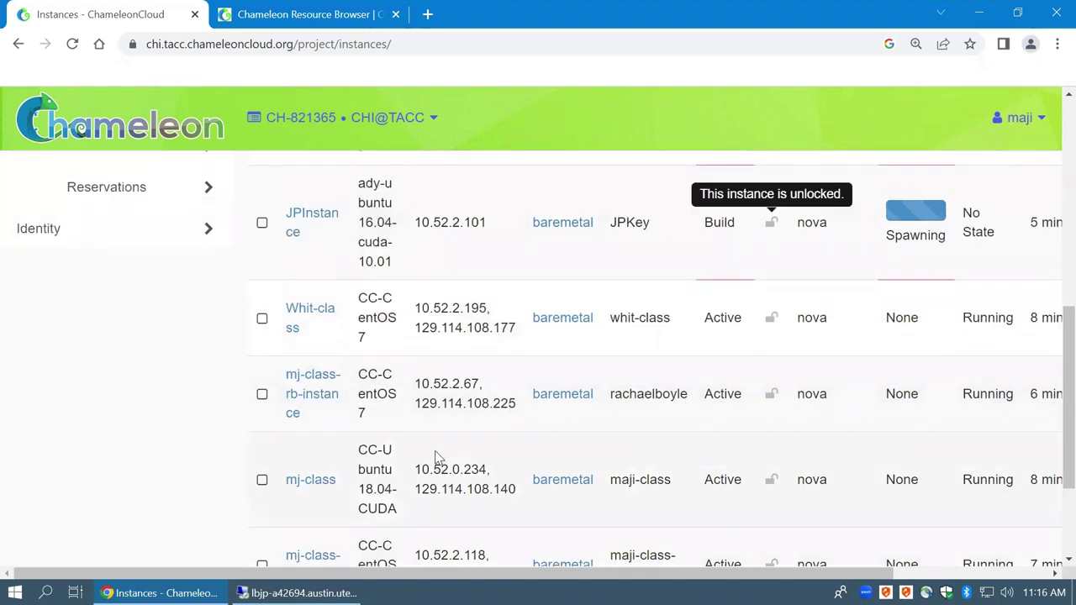
{"action": "double_click", "coordinate": [463, 403]}
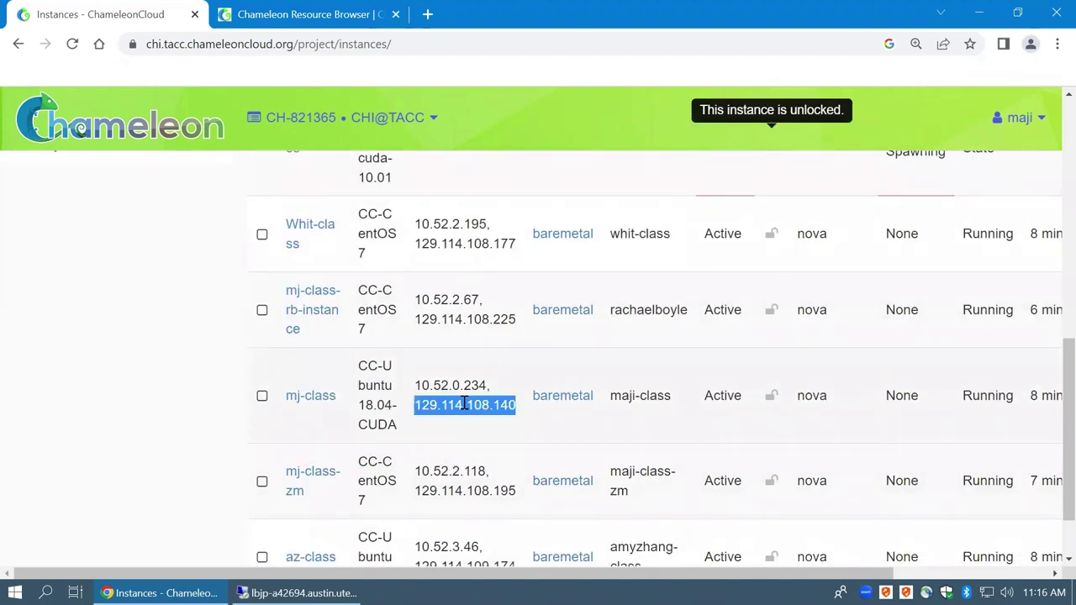
{"action": "left_click", "coordinate": [976, 16]}
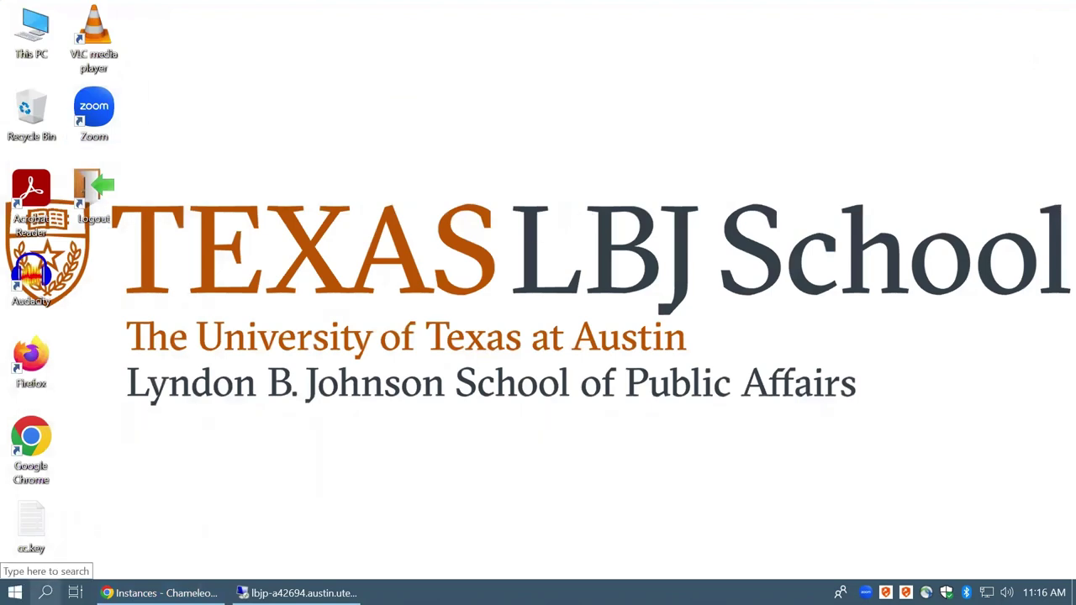
Search Windows for 'ubun', then clear the search and close the panel
{"action": "left_click", "coordinate": [47, 592]}
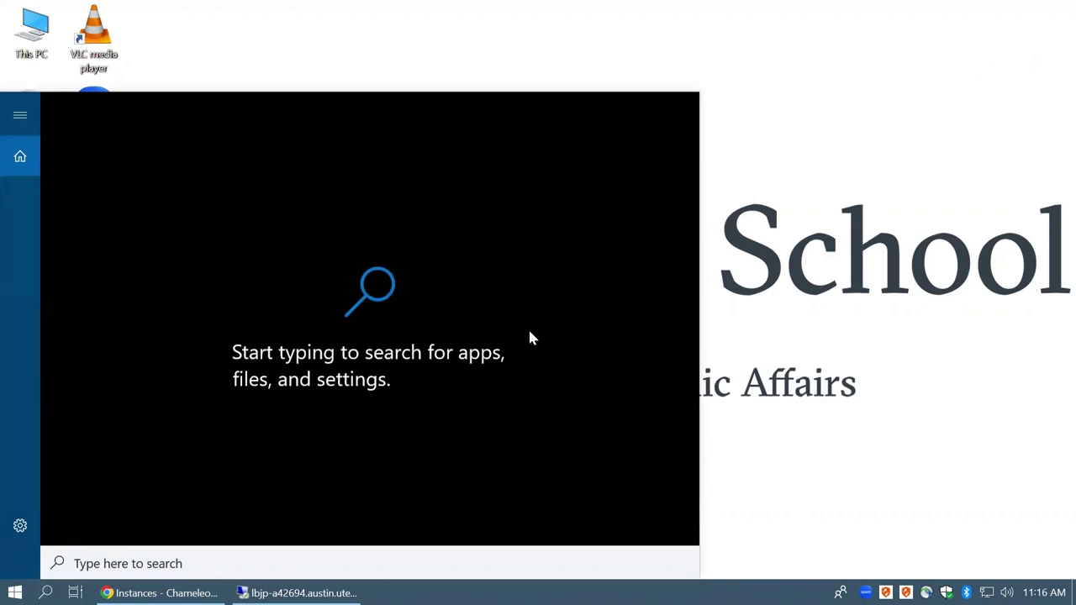
{"action": "type", "text": "ubun"}
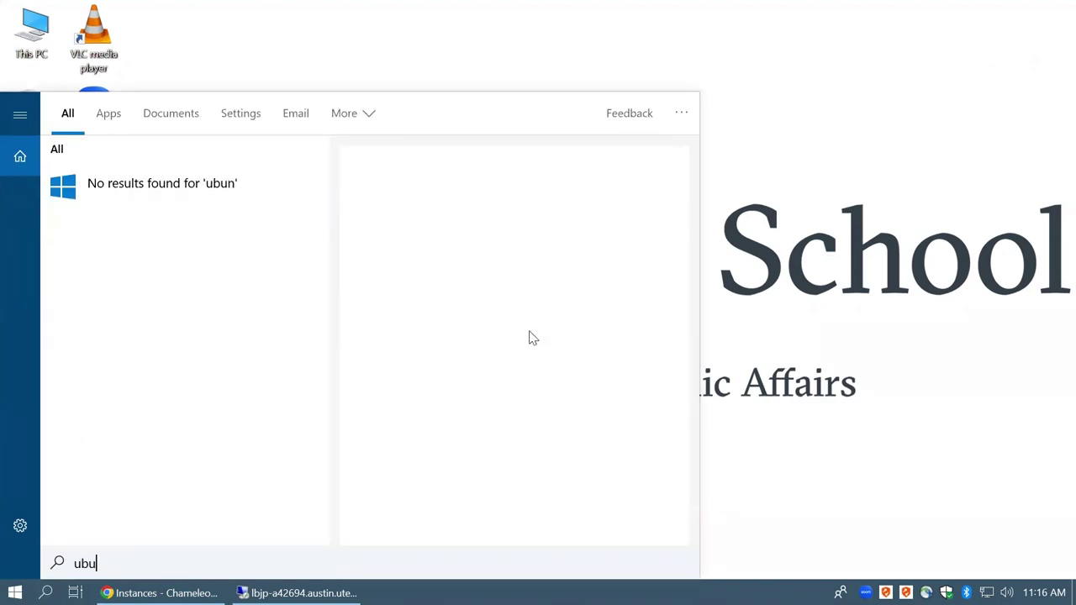
{"action": "key", "text": "BackSpace"}
{"action": "key", "text": "BackSpace"}
{"action": "key", "text": "BackSpace"}
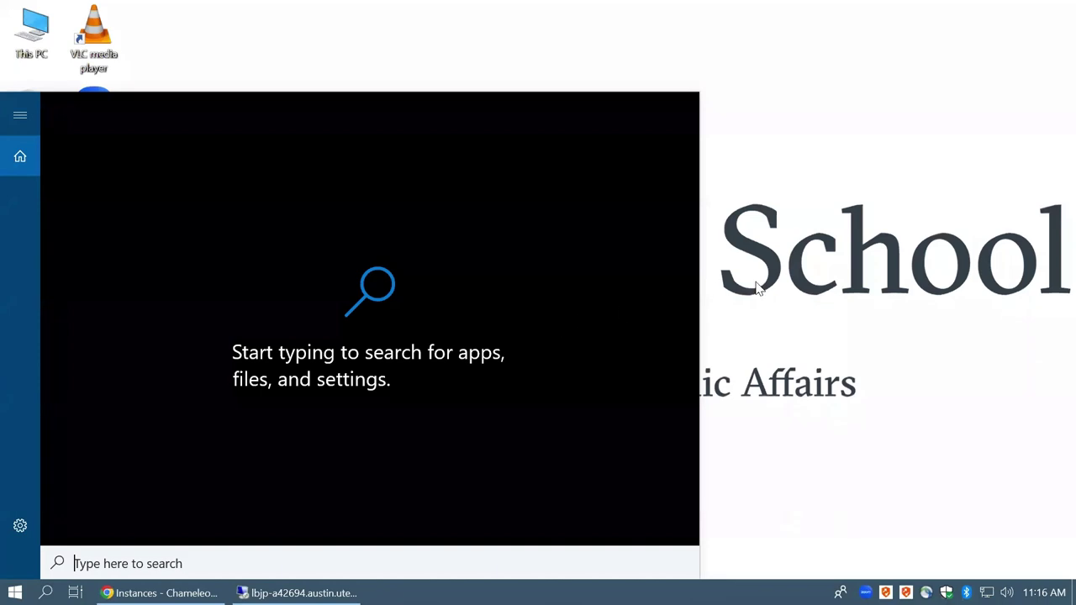
{"action": "left_click", "coordinate": [759, 287]}
{"action": "right_click", "coordinate": [512, 228]}
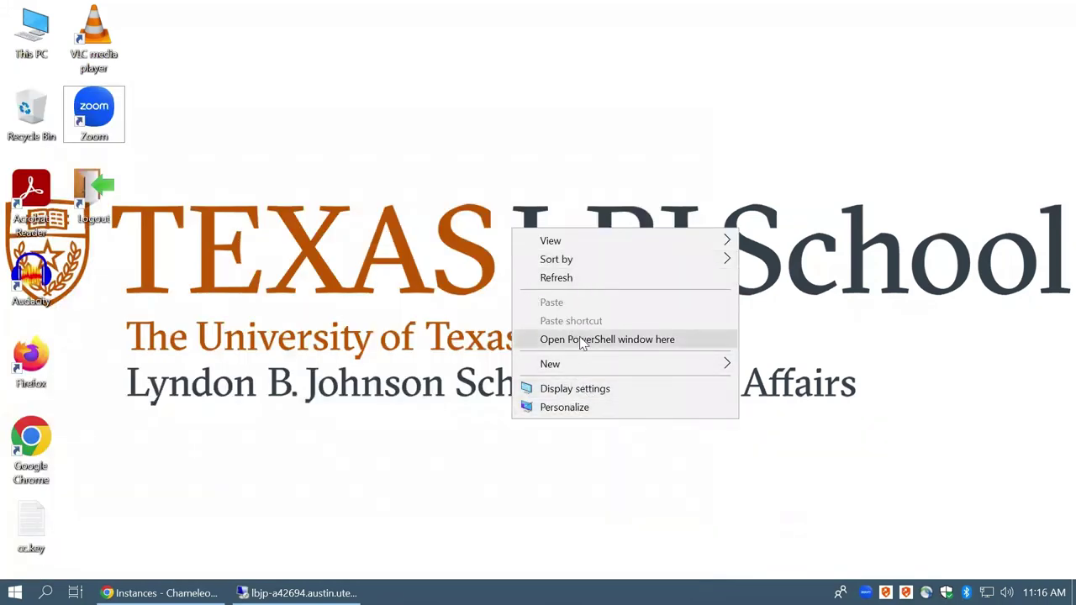
{"action": "left_click", "coordinate": [581, 340]}
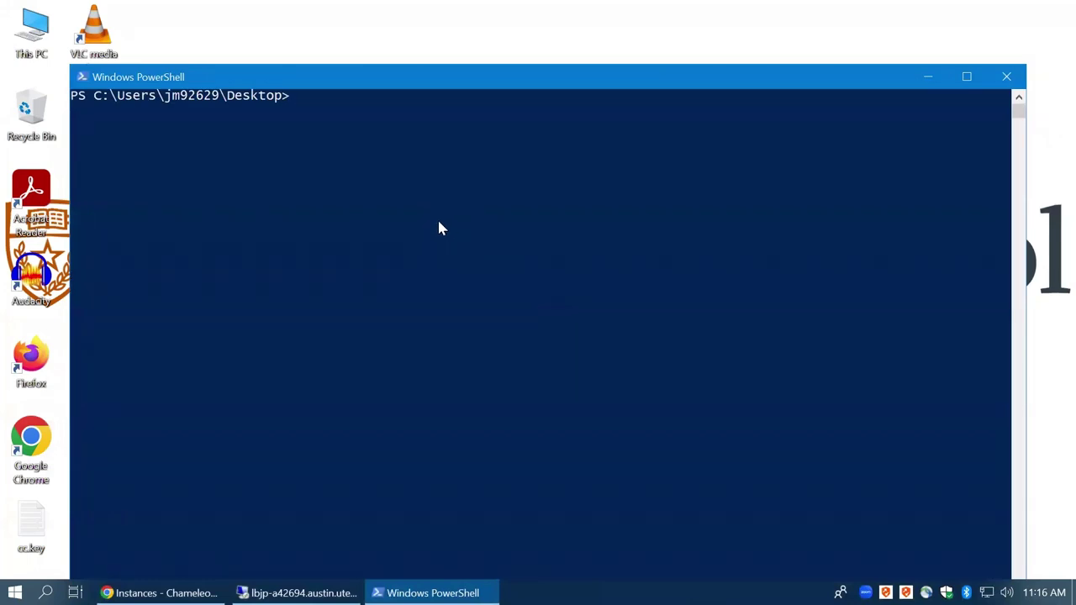
{"action": "type", "text": "ssh cc@"}
{"action": "key", "text": "ctrl+v"}
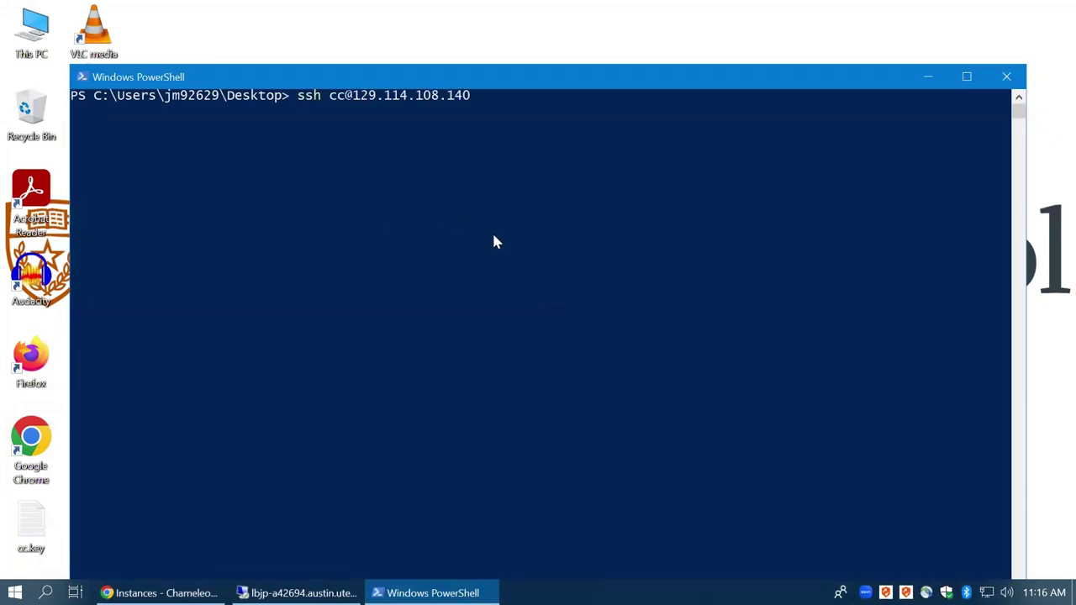
{"action": "key", "text": "Return"}
{"action": "left_click_drag", "start_coordinate": [442, 84], "coordinate": [428, 1]}
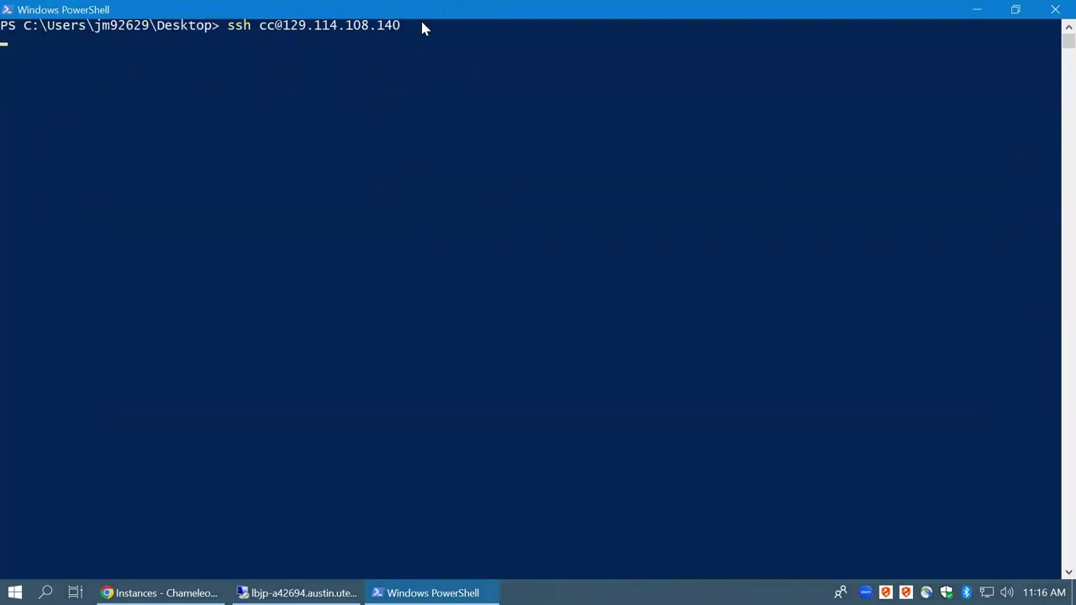
{"action": "left_click", "coordinate": [341, 93]}
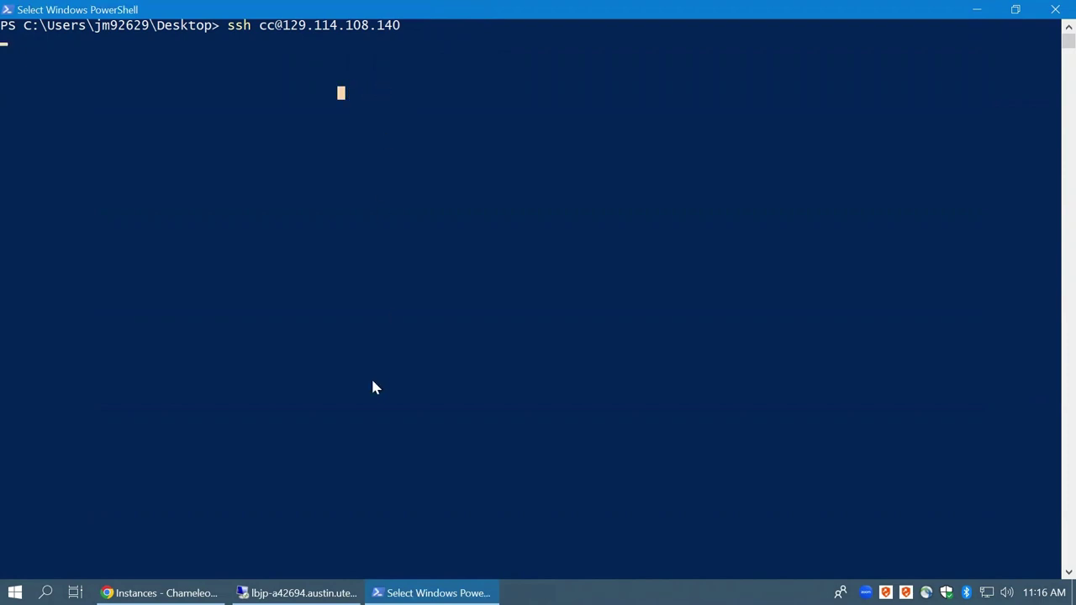
Search Google for 'ssh powershell' in a new Chrome tab
{"action": "left_click", "coordinate": [160, 593]}
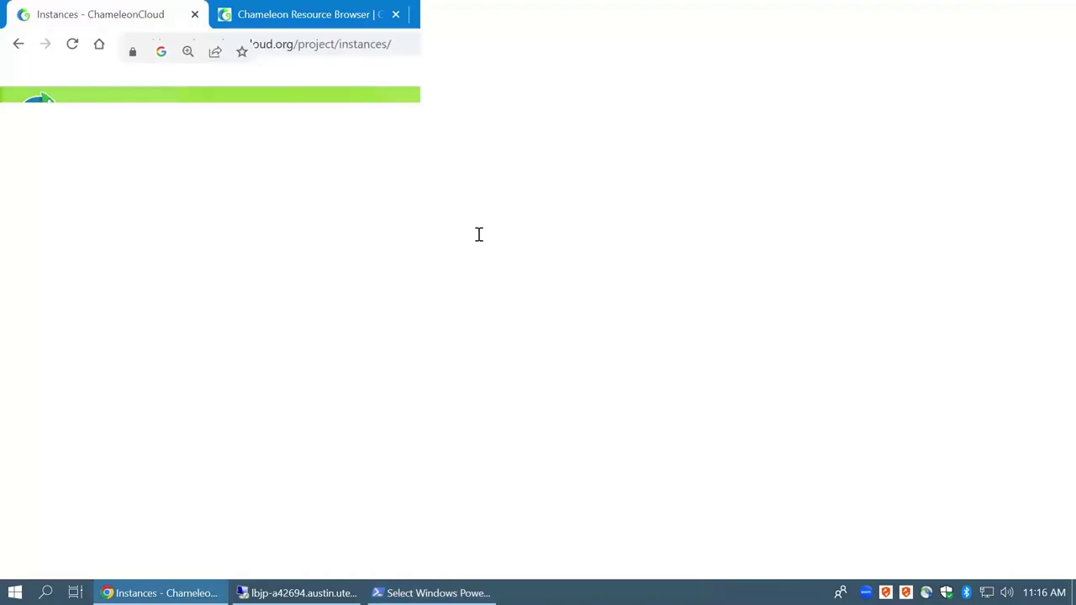
{"action": "left_click", "coordinate": [429, 14]}
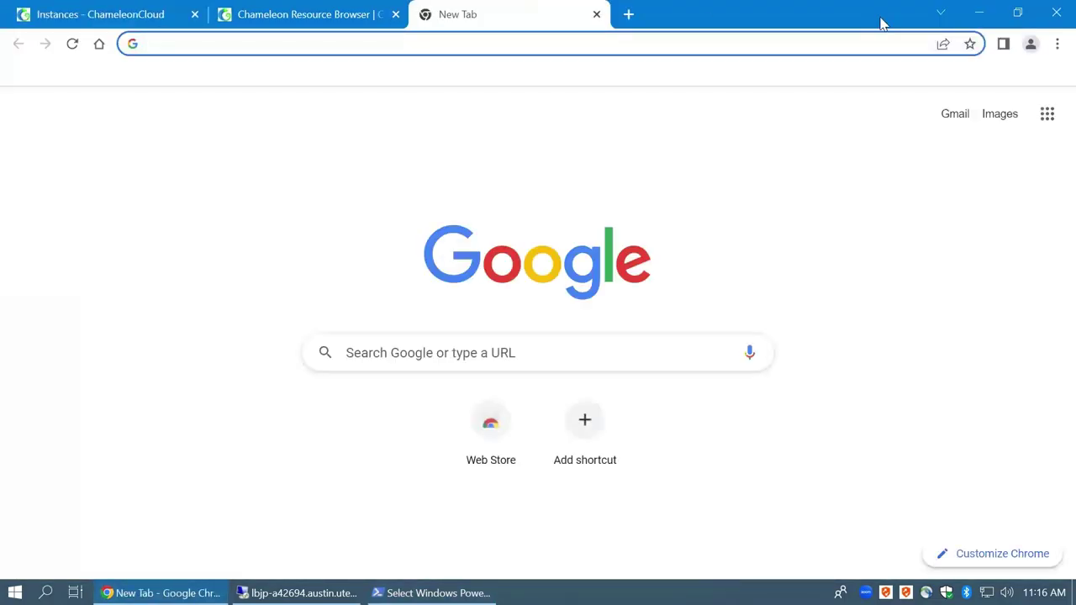
{"action": "type", "text": "ssh power"}
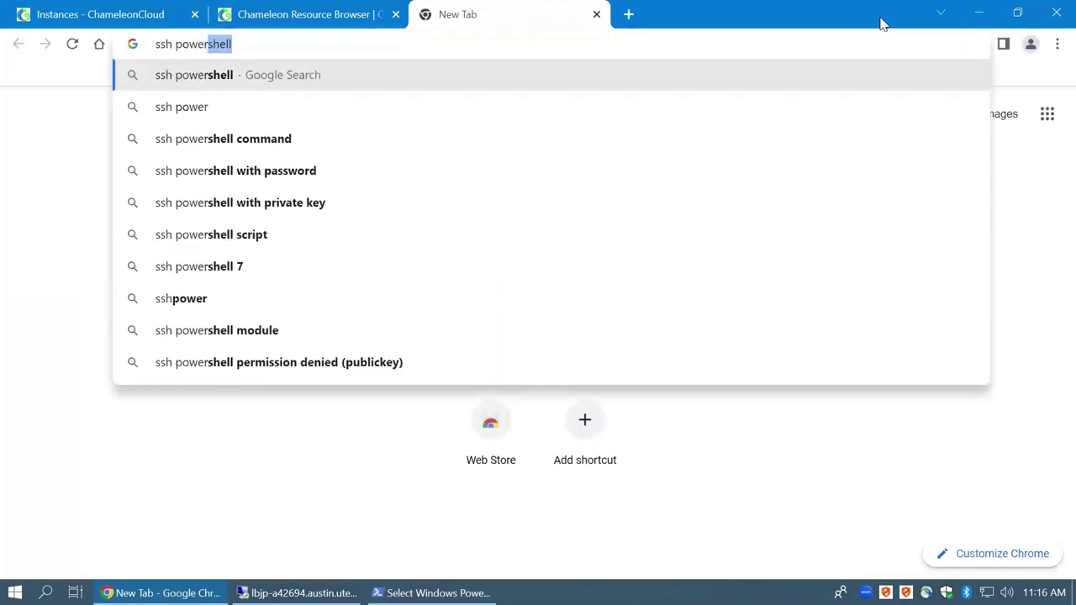
{"action": "key", "text": "BackSpace"}
{"action": "key", "text": "BackSpace"}
{"action": "key", "text": "BackSpace"}
{"action": "key", "text": "BackSpace"}
{"action": "key", "text": "BackSpace"}
{"action": "key", "text": "BackSpace"}
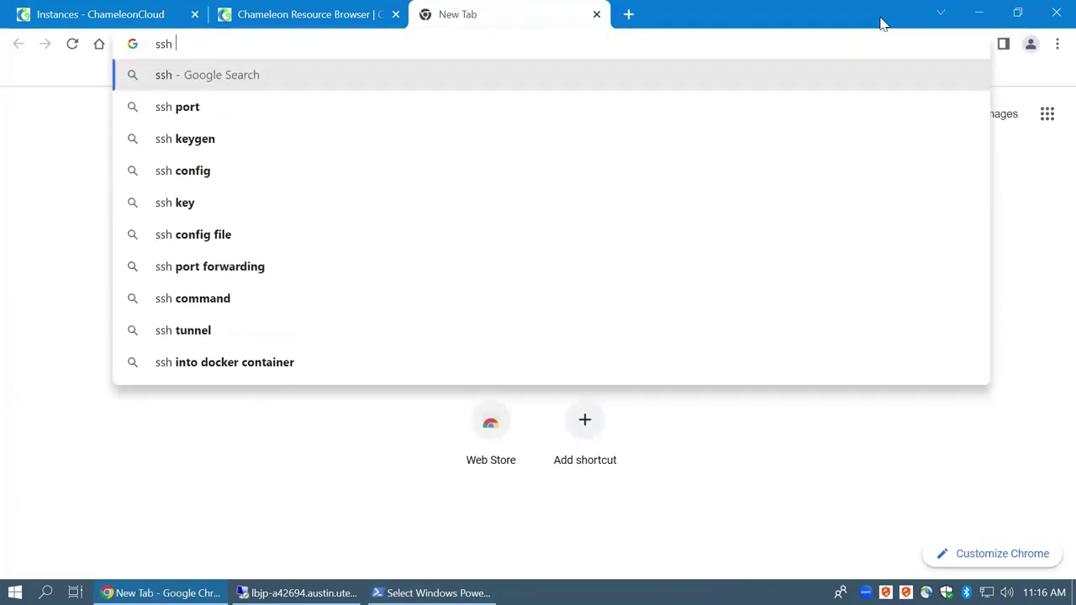
{"action": "type", "text": "power"}
{"action": "key", "text": "Return"}
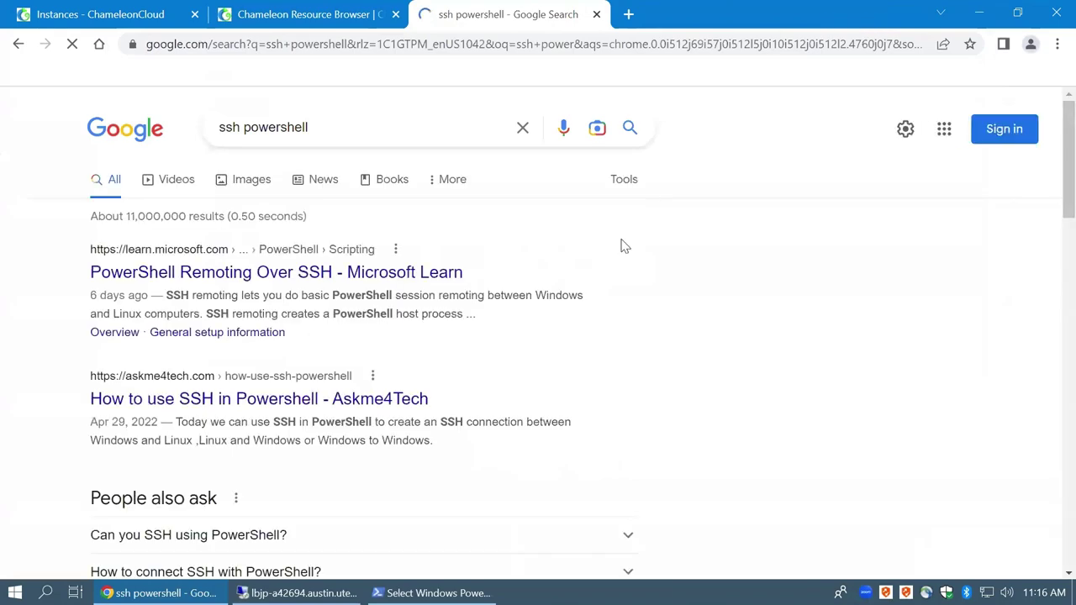
Open Microsoft Learn's PowerShell Remoting Over SSH article and scroll to General setup information
{"action": "left_click", "coordinate": [308, 276]}
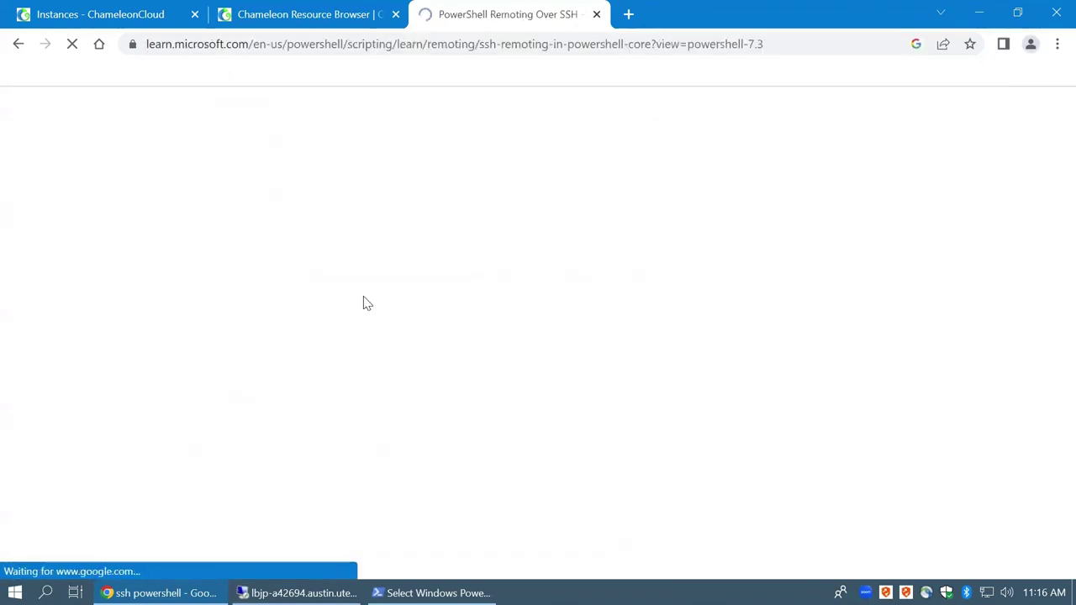
{"action": "scroll", "coordinate": [391, 311], "scroll_direction": "down", "scroll_amount": 6}
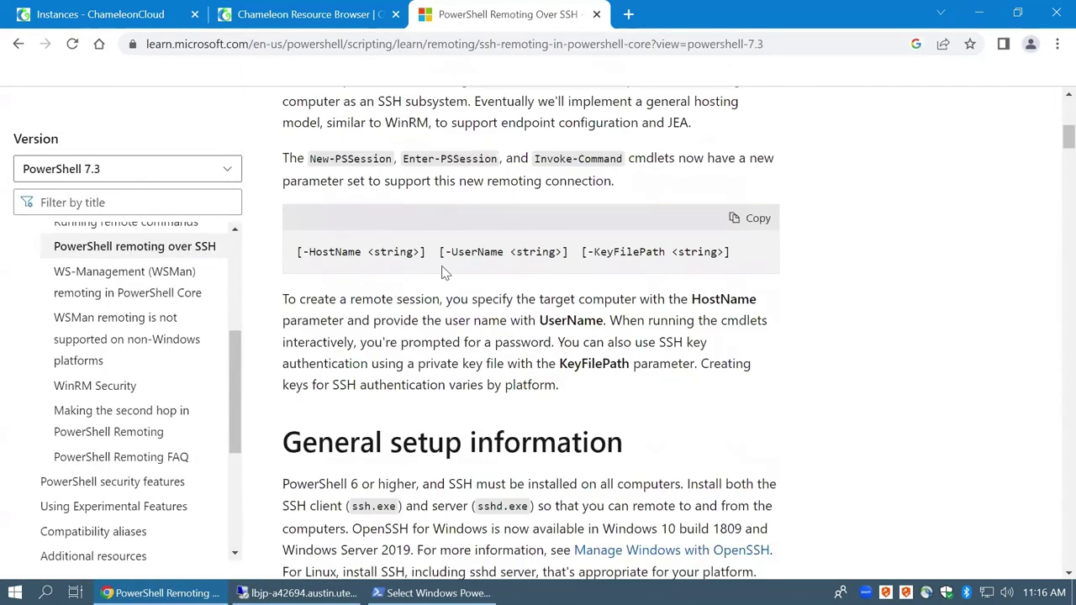
{"action": "scroll", "coordinate": [438, 275], "scroll_direction": "down", "scroll_amount": 4}
{"action": "scroll", "coordinate": [429, 274], "scroll_direction": "up", "scroll_amount": 5}
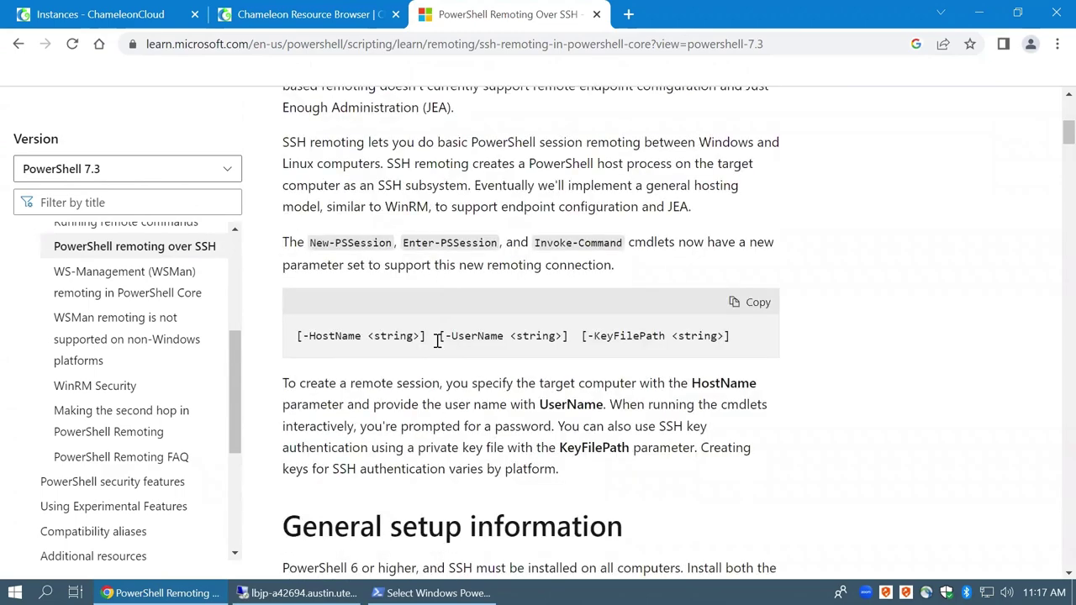
{"action": "scroll", "coordinate": [437, 345], "scroll_direction": "down", "scroll_amount": 5}
{"action": "scroll", "coordinate": [437, 343], "scroll_direction": "down", "scroll_amount": 4}
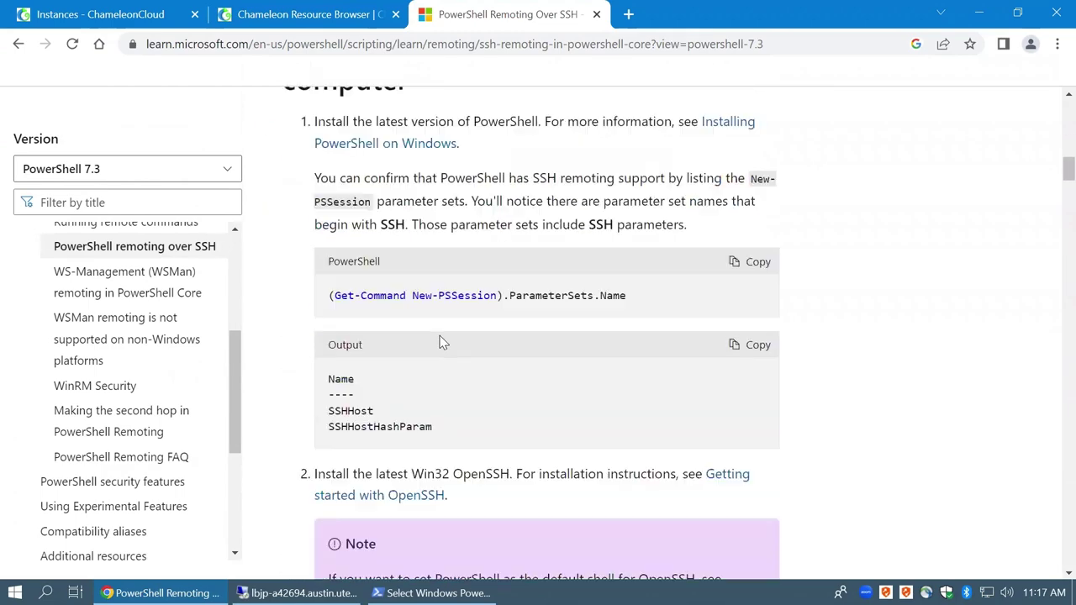
{"action": "scroll", "coordinate": [458, 290], "scroll_direction": "down", "scroll_amount": 3}
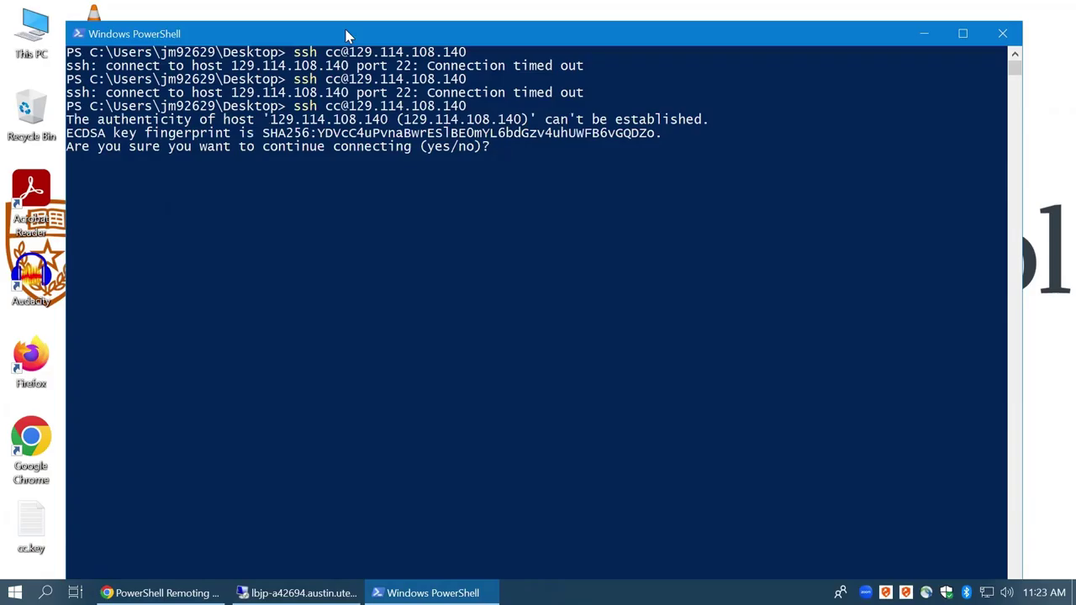
Accept the new host with yes, maximize the SSH console, and clear the terminal
{"action": "type", "text": "yes"}
{"action": "key", "text": "Return"}
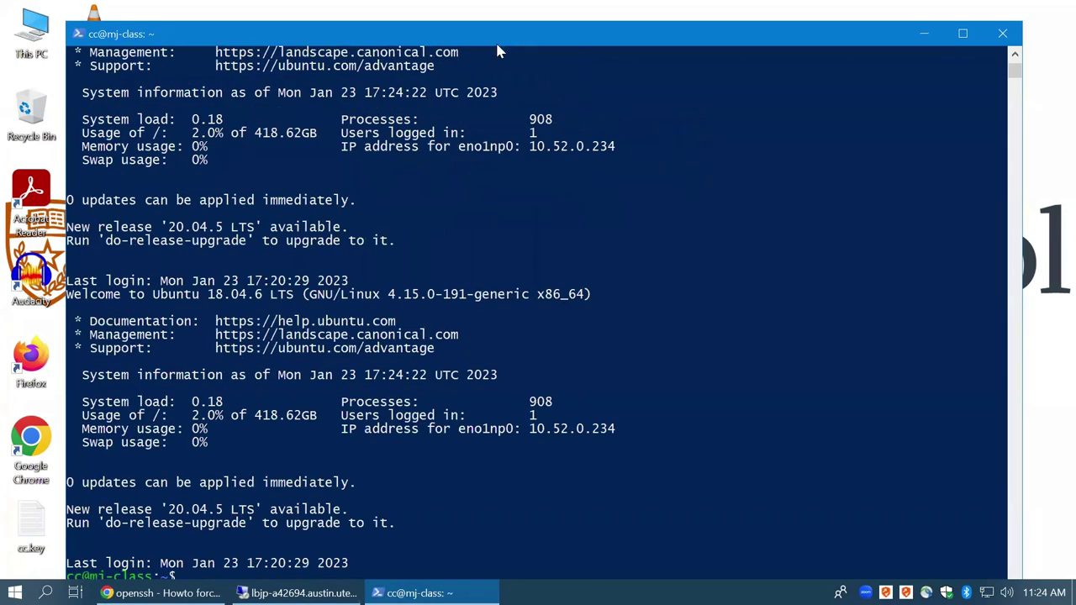
{"action": "left_click_drag", "start_coordinate": [433, 40], "coordinate": [400, 0]}
{"action": "left_click", "coordinate": [403, 231]}
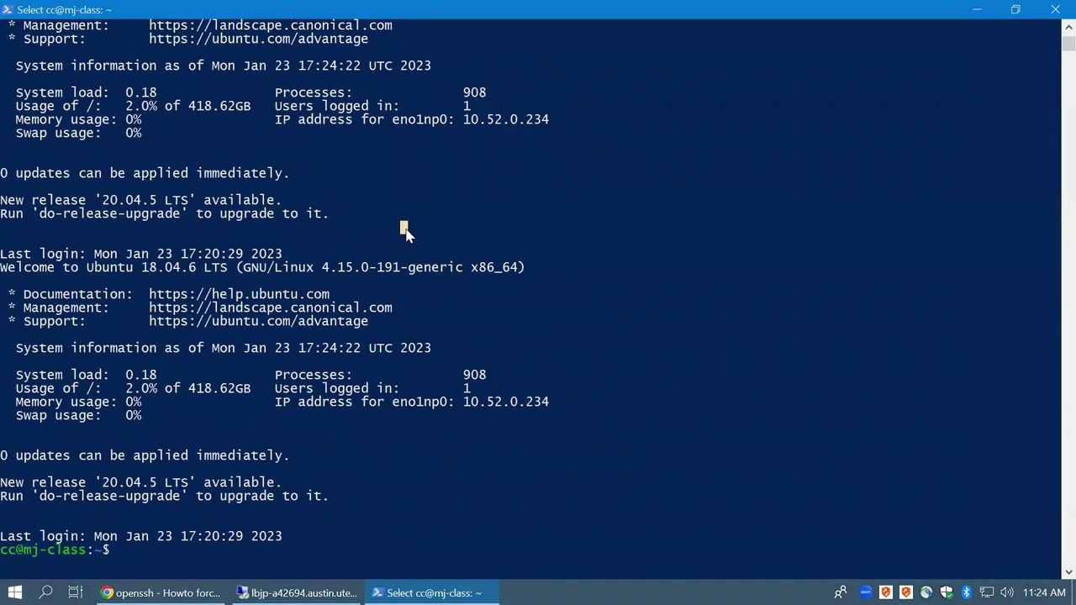
{"action": "type", "text": "clear"}
{"action": "key", "text": "Return"}
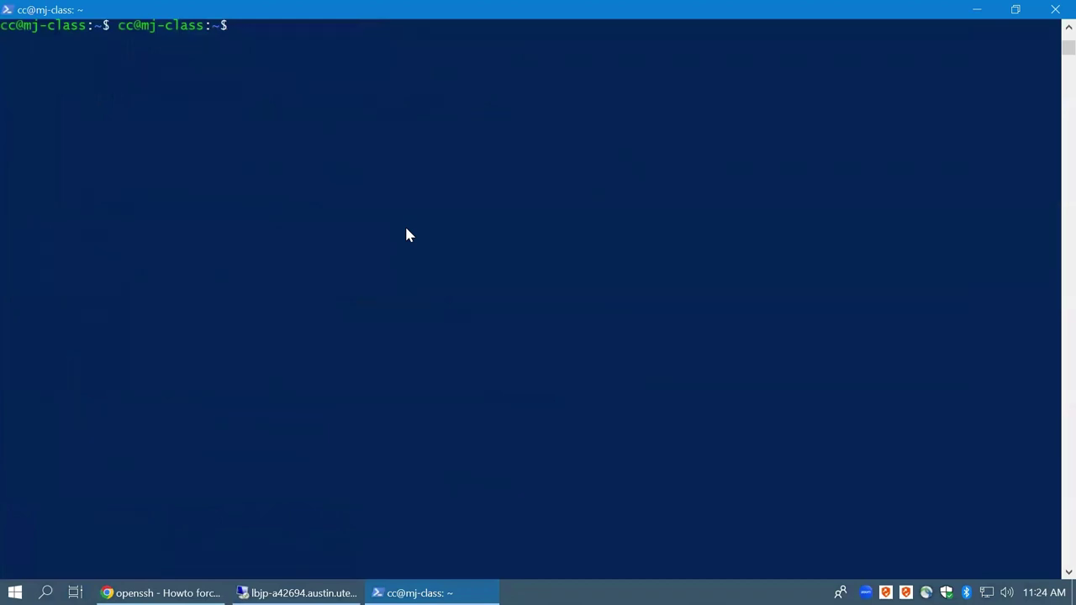
Check the node's load in htop, quit, log out, and recall the ssh command
{"action": "type", "text": "clear"}
{"action": "key", "text": "Return"}
{"action": "type", "text": "htop"}
{"action": "key", "text": "Return"}
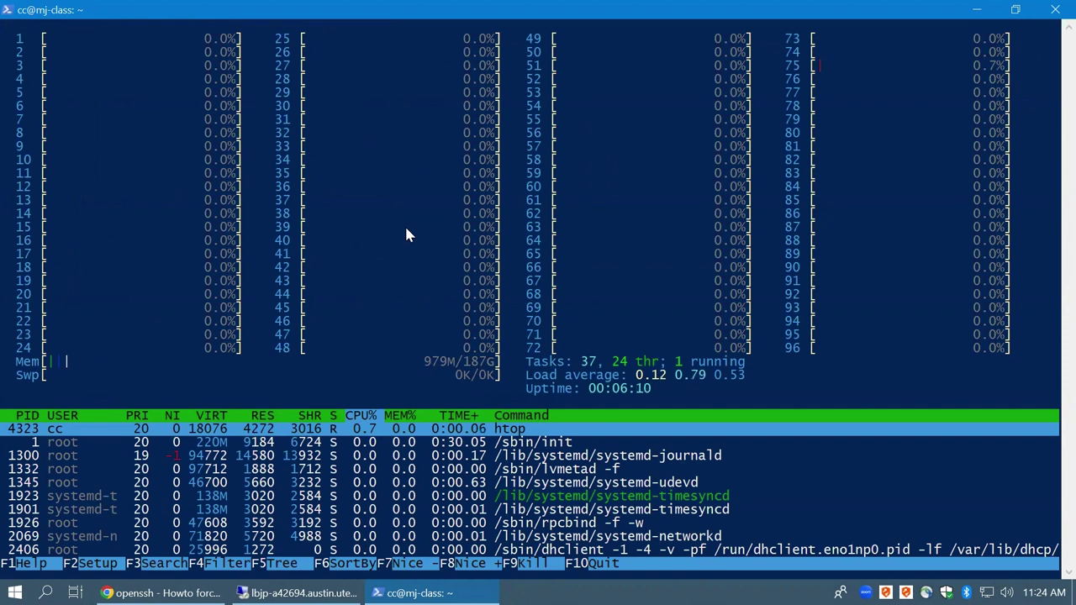
{"action": "type", "text": "qexit"}
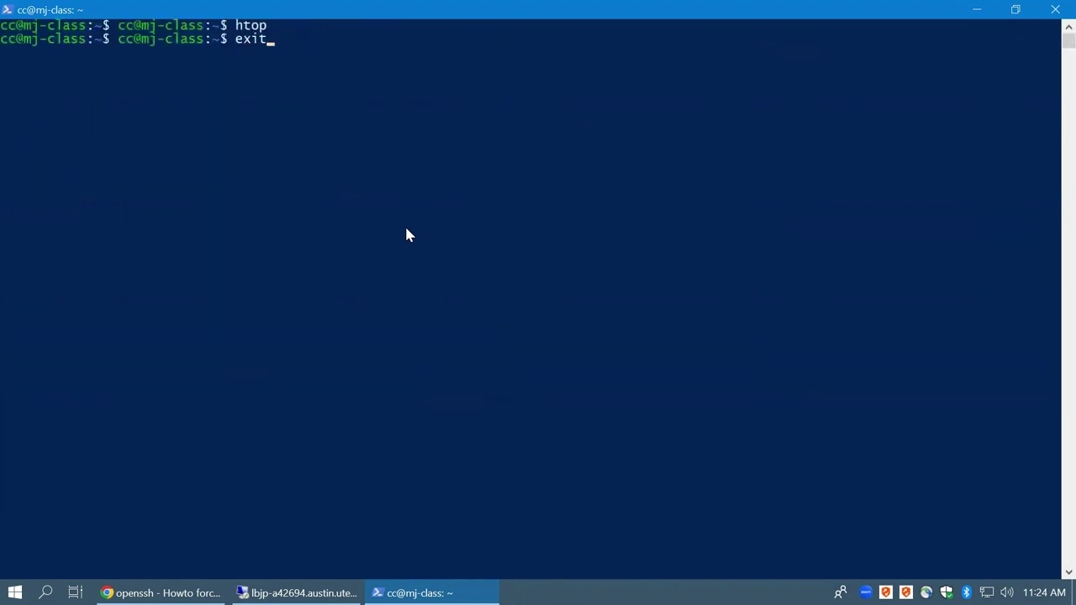
{"action": "key", "text": "Return"}
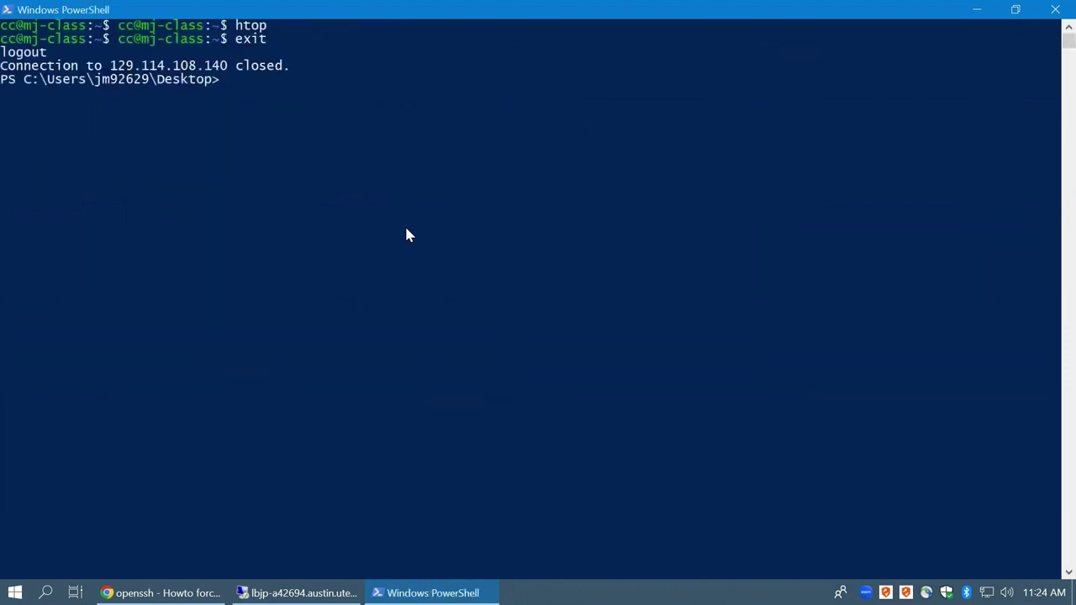
{"action": "key", "text": "Up"}
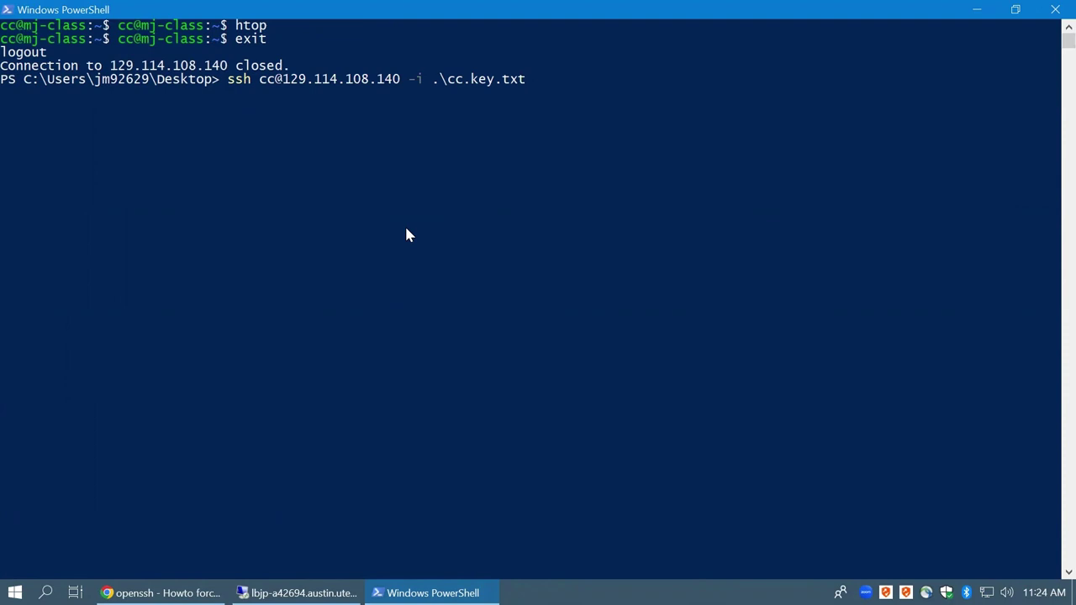
{"action": "key", "text": "super+Down"}
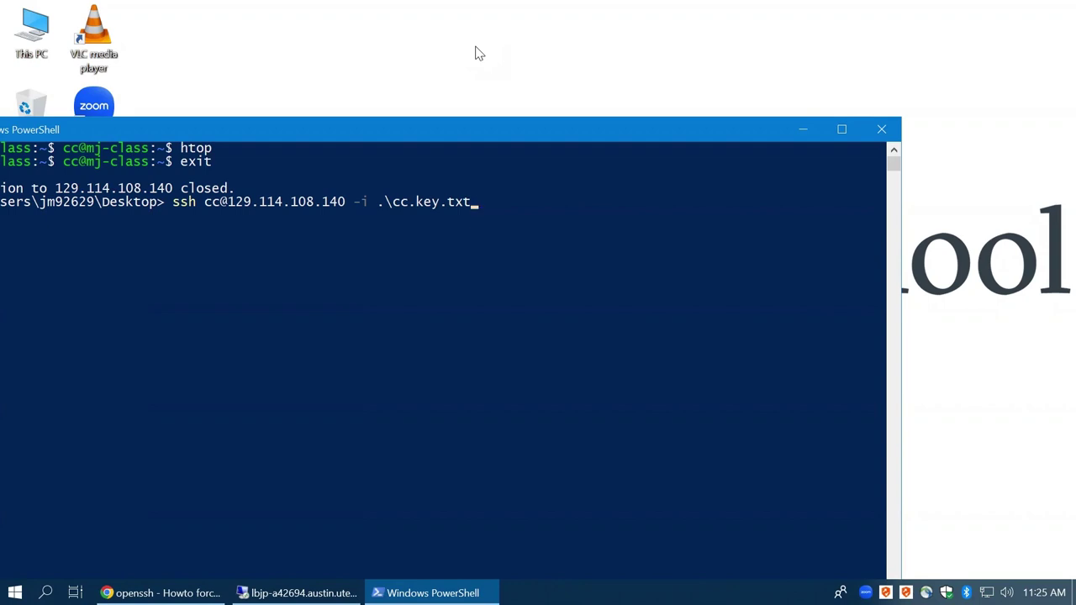
{"action": "left_click", "coordinate": [803, 131]}
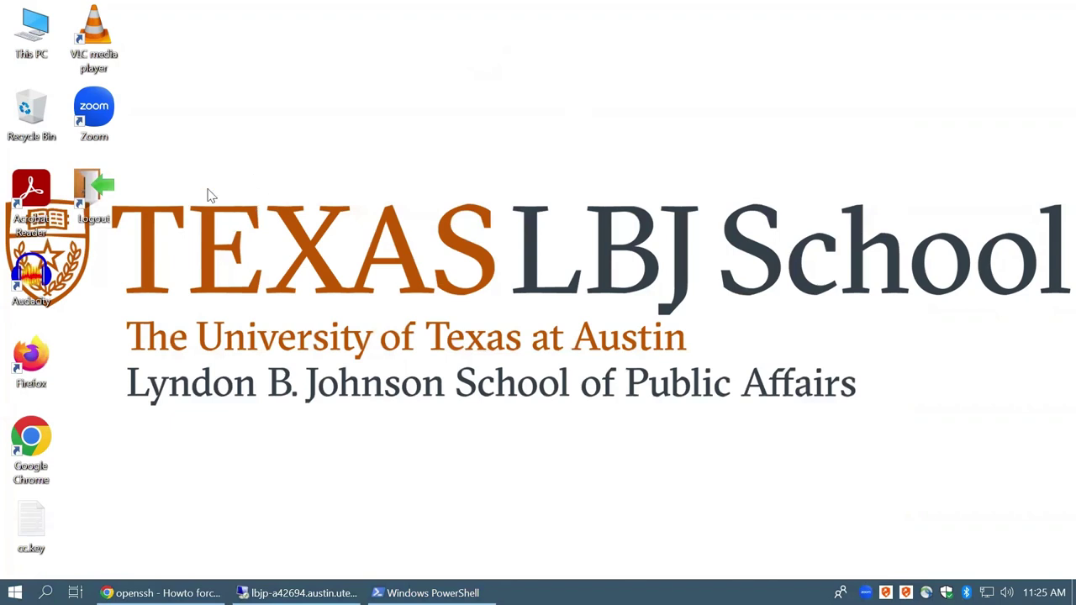
{"action": "right_click", "coordinate": [511, 113]}
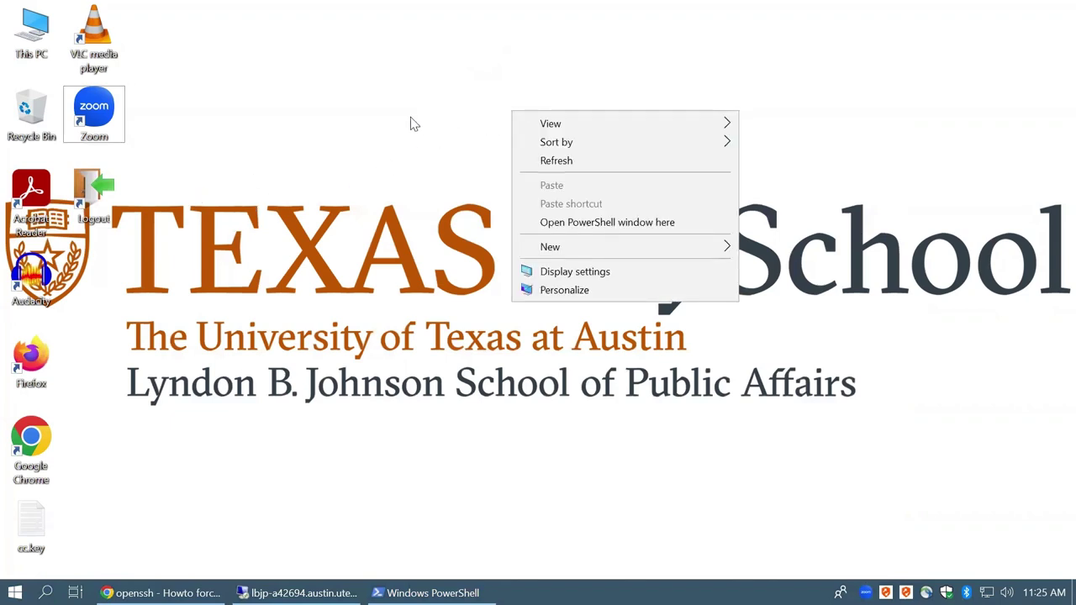
{"action": "left_click", "coordinate": [338, 128]}
{"action": "right_click", "coordinate": [338, 127]}
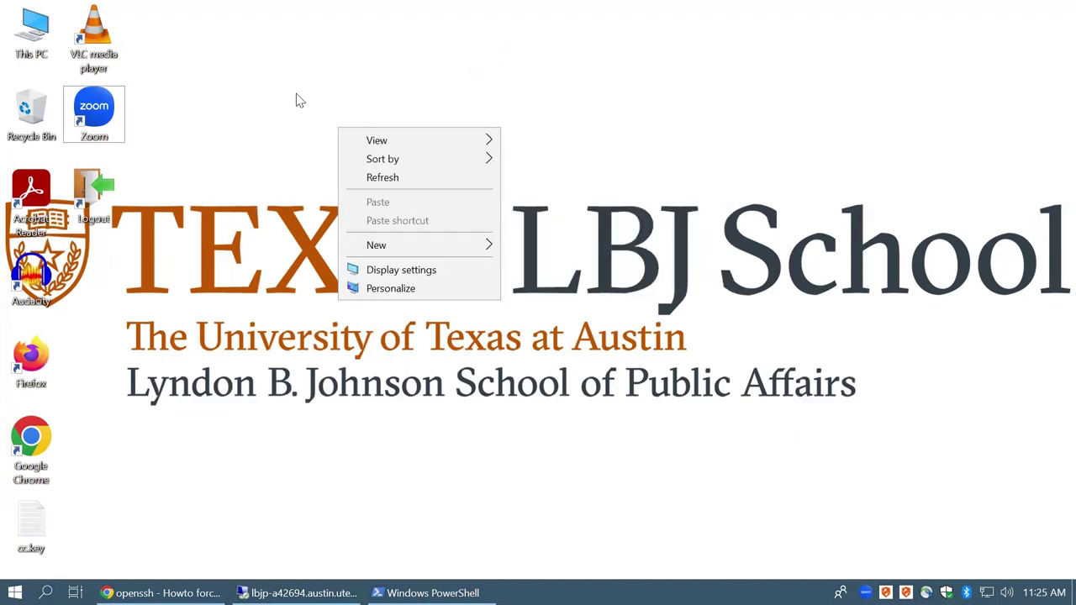
{"action": "left_click", "coordinate": [301, 101]}
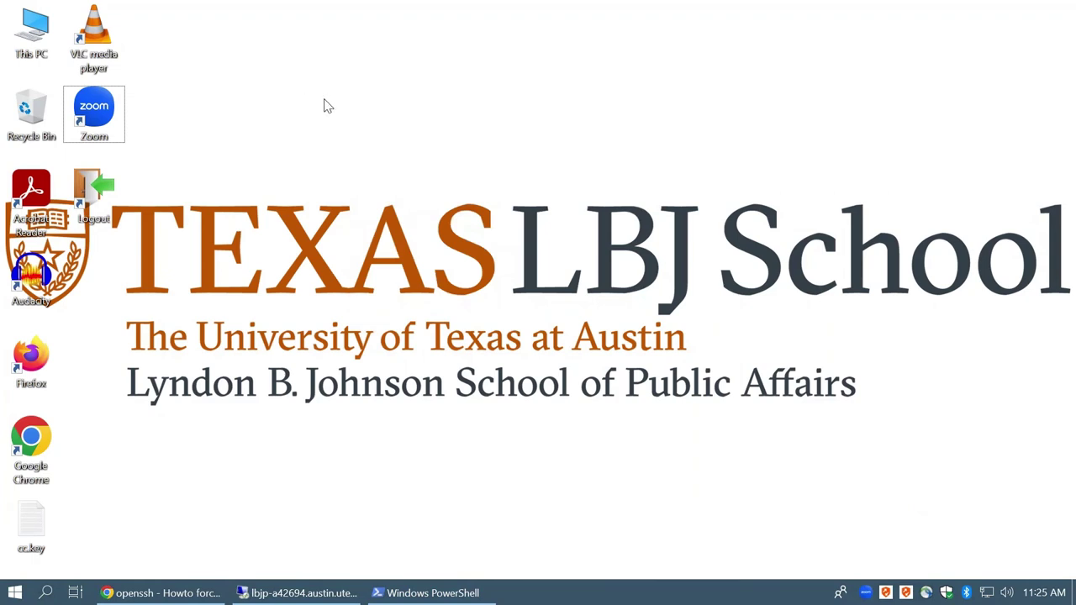
{"action": "right_click", "coordinate": [328, 106]}
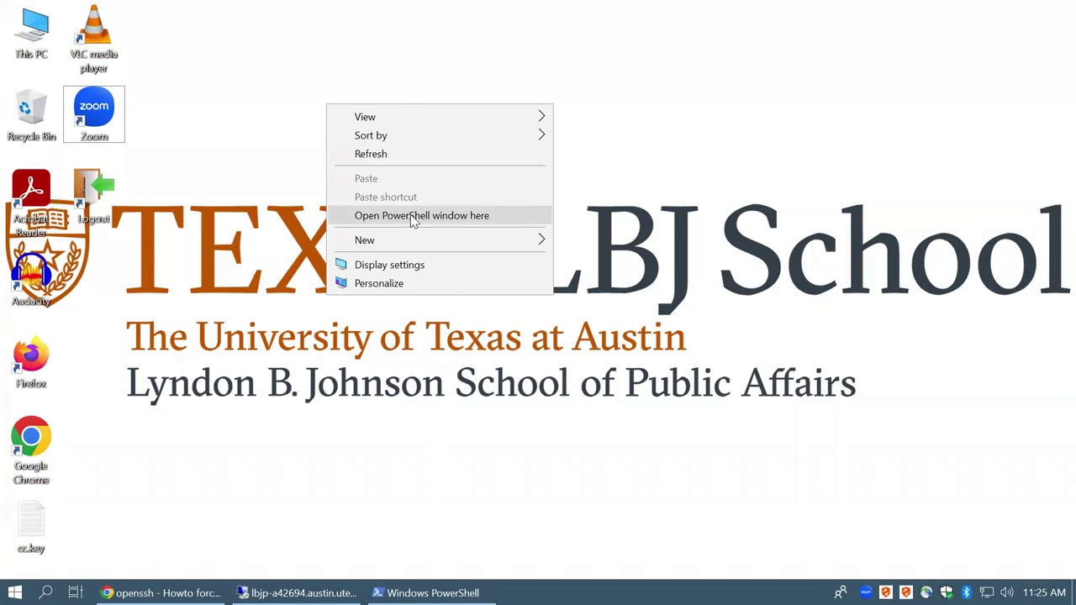
{"action": "left_click", "coordinate": [235, 243]}
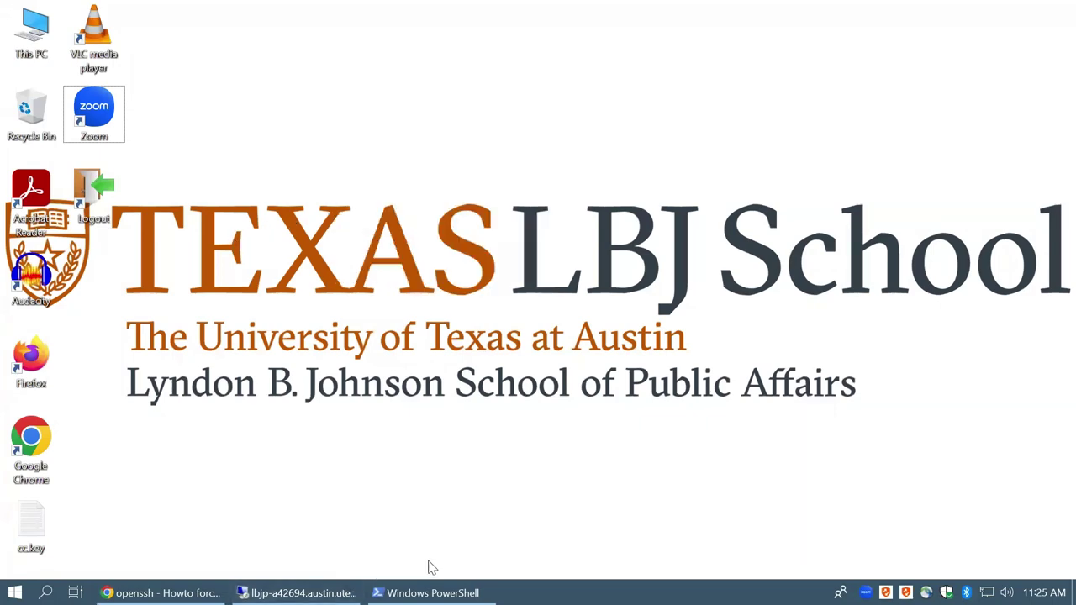
{"action": "left_click", "coordinate": [433, 593]}
{"action": "double_click", "coordinate": [488, 126]}
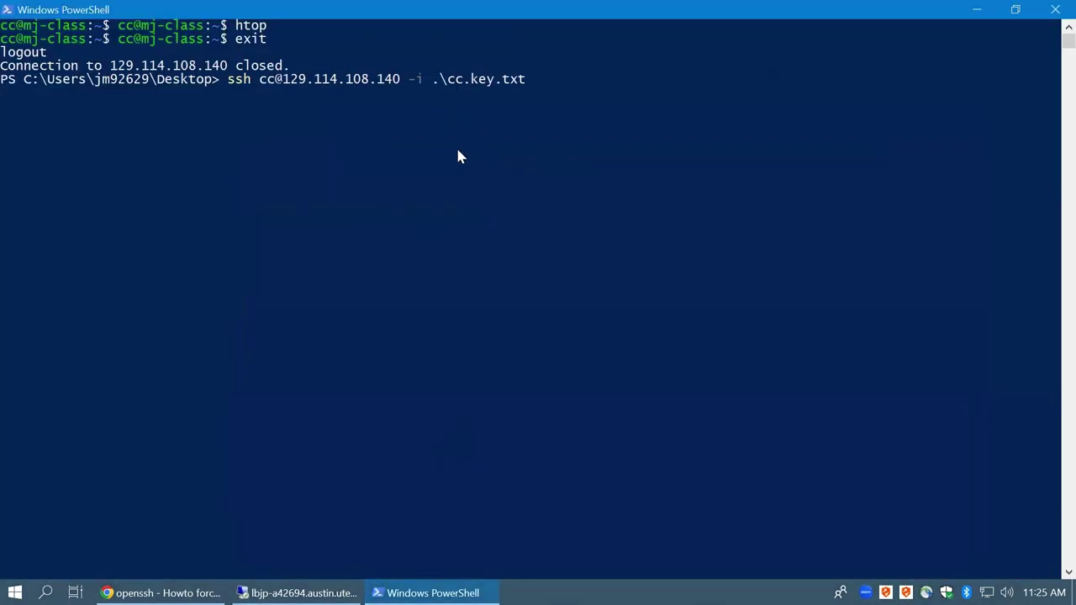
Rerun the recalled ssh command to reconnect to the node as cc
{"action": "left_click", "coordinate": [459, 149]}
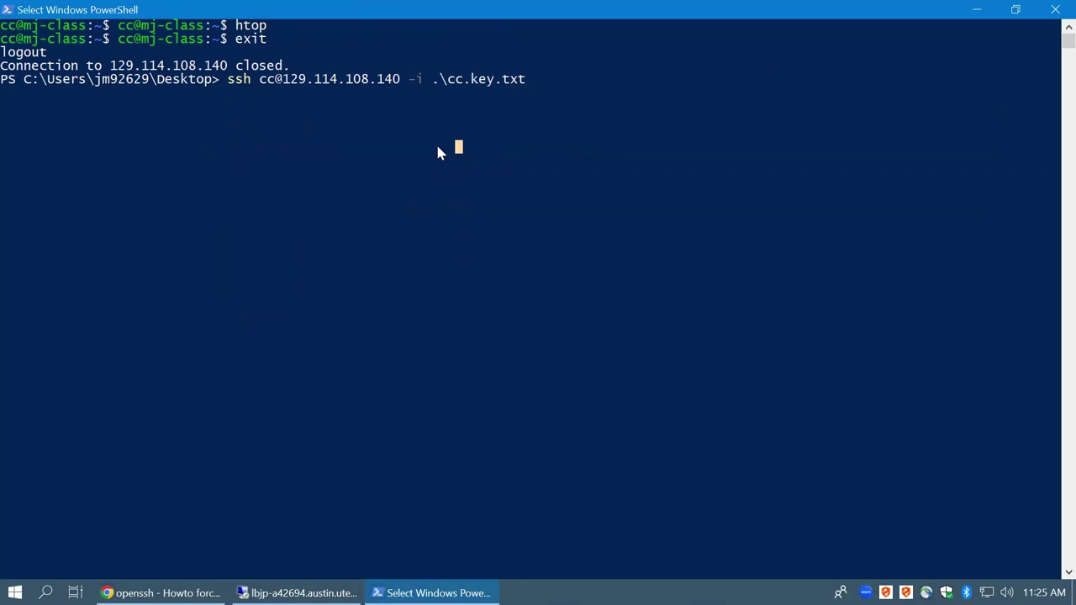
{"action": "key", "text": "Escape"}
{"action": "key", "text": "ctrl+Left"}
{"action": "key", "text": "ctrl+Left"}
{"action": "key", "text": "ctrl+Left"}
{"action": "key", "text": "ctrl+Left"}
{"action": "key", "text": "ctrl+Left"}
{"action": "key", "text": "ctrl+Left"}
{"action": "key", "text": "ctrl+Left"}
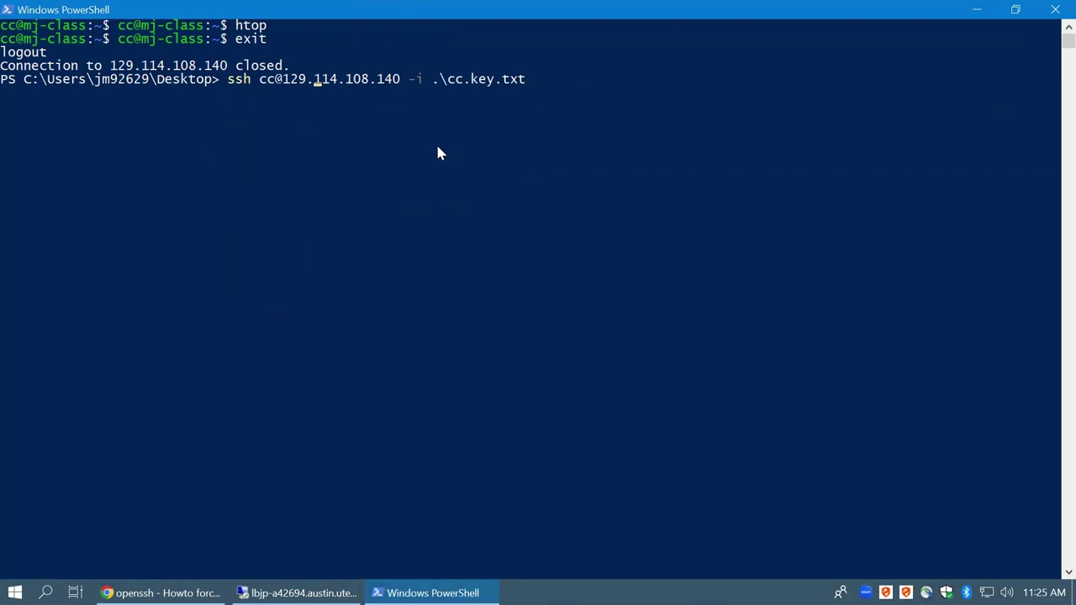
{"action": "key", "text": "Left"}
{"action": "key", "text": "Left"}
{"action": "key", "text": "Left"}
{"action": "key", "text": "Left"}
{"action": "key", "text": "Left"}
{"action": "key", "text": "Left"}
{"action": "key", "text": "Left"}
{"action": "key", "text": "Left"}
{"action": "key", "text": "Left"}
{"action": "key", "text": "Left"}
{"action": "key", "text": "Right"}
{"action": "key", "text": "Right"}
{"action": "key", "text": "Right"}
{"action": "key", "text": "Right"}
{"action": "key", "text": "Right"}
{"action": "key", "text": "Right"}
{"action": "key", "text": "Right"}
{"action": "key", "text": "Right"}
{"action": "key", "text": "Right"}
{"action": "key", "text": "Right"}
{"action": "key", "text": "Right"}
{"action": "key", "text": "Right"}
{"action": "key", "text": "Right"}
{"action": "key", "text": "Right"}
{"action": "key", "text": "Right"}
{"action": "key", "text": "Right"}
{"action": "key", "text": "Right"}
{"action": "key", "text": "Right"}
{"action": "key", "text": "Right"}
{"action": "key", "text": "Right"}
{"action": "key", "text": "Right"}
{"action": "key", "text": "Right"}
{"action": "key", "text": "Right"}
{"action": "key", "text": "Right"}
{"action": "key", "text": "Right"}
{"action": "key", "text": "Right"}
{"action": "key", "text": "Right"}
{"action": "key", "text": "Right"}
{"action": "key", "text": "Right"}
{"action": "key", "text": "Right"}
{"action": "key", "text": "Right"}
{"action": "key", "text": "Right"}
{"action": "key", "text": "Right"}
{"action": "key", "text": "Right"}
{"action": "key", "text": "Right"}
{"action": "key", "text": "Right"}
{"action": "key", "text": "Return"}
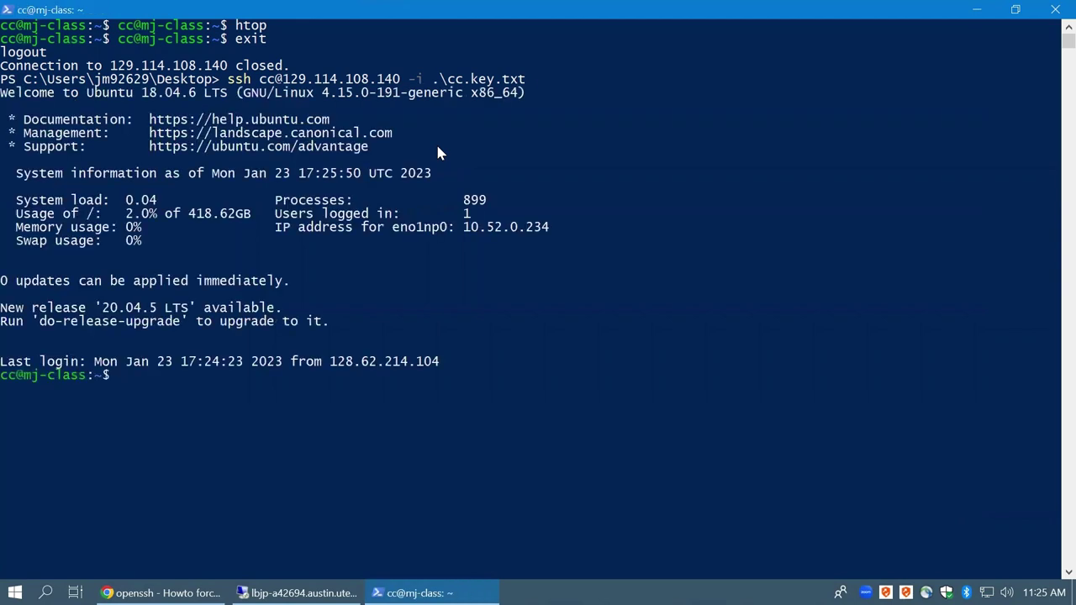
Clear the remote terminal, exit the session, and recall the ssh command
{"action": "type", "text": "clear"}
{"action": "key", "text": "Return"}
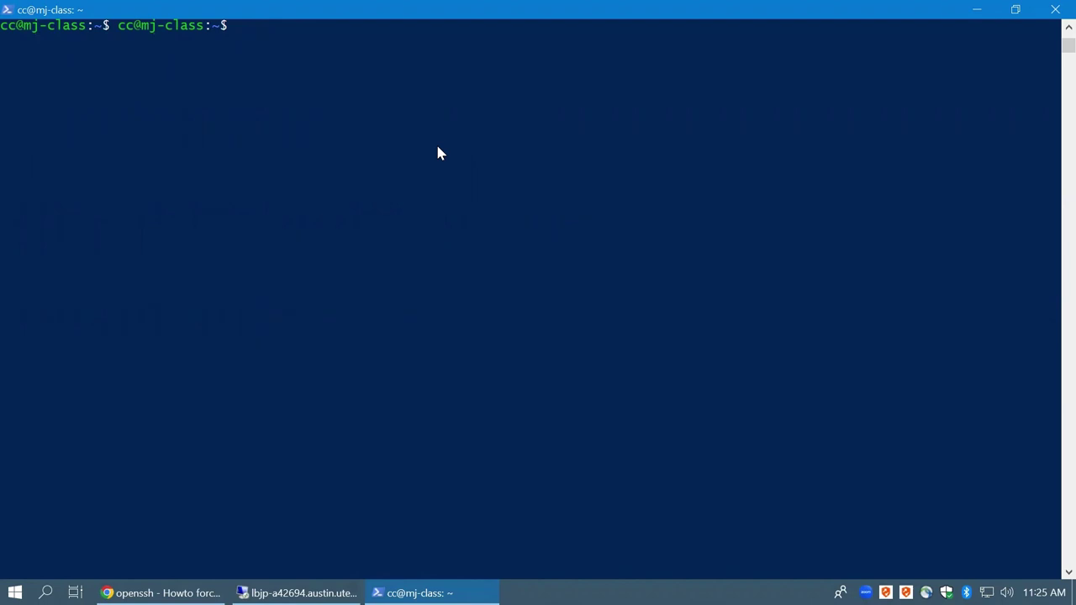
{"action": "type", "text": "exit"}
{"action": "key", "text": "Return"}
{"action": "key", "text": "Up"}
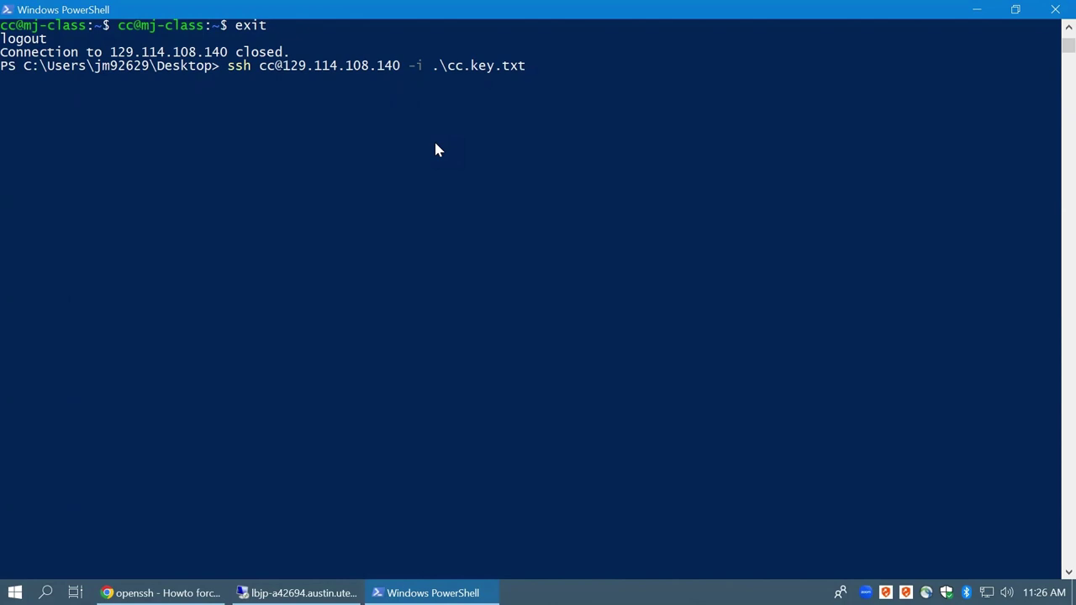
{"action": "key", "text": "Left"}
{"action": "key", "text": "Left"}
{"action": "key", "text": "Left"}
{"action": "key", "text": "Left"}
{"action": "key", "text": "Left"}
{"action": "key", "text": "Left"}
{"action": "key", "text": "Left"}
{"action": "key", "text": "Left"}
{"action": "key", "text": "Left"}
{"action": "key", "text": "Left"}
{"action": "key", "text": "Left"}
{"action": "key", "text": "Left"}
{"action": "key", "text": "Left"}
{"action": "key", "text": "Left"}
{"action": "key", "text": "Left"}
{"action": "key", "text": "Left"}
{"action": "key", "text": "Left"}
{"action": "key", "text": "Left"}
{"action": "key", "text": "Left"}
{"action": "key", "text": "Left"}
{"action": "key", "text": "Left"}
{"action": "key", "text": "Left"}
{"action": "key", "text": "Left"}
{"action": "key", "text": "BackSpace"}
{"action": "key", "text": "BackSpace"}
{"action": "type", "text": "root"}
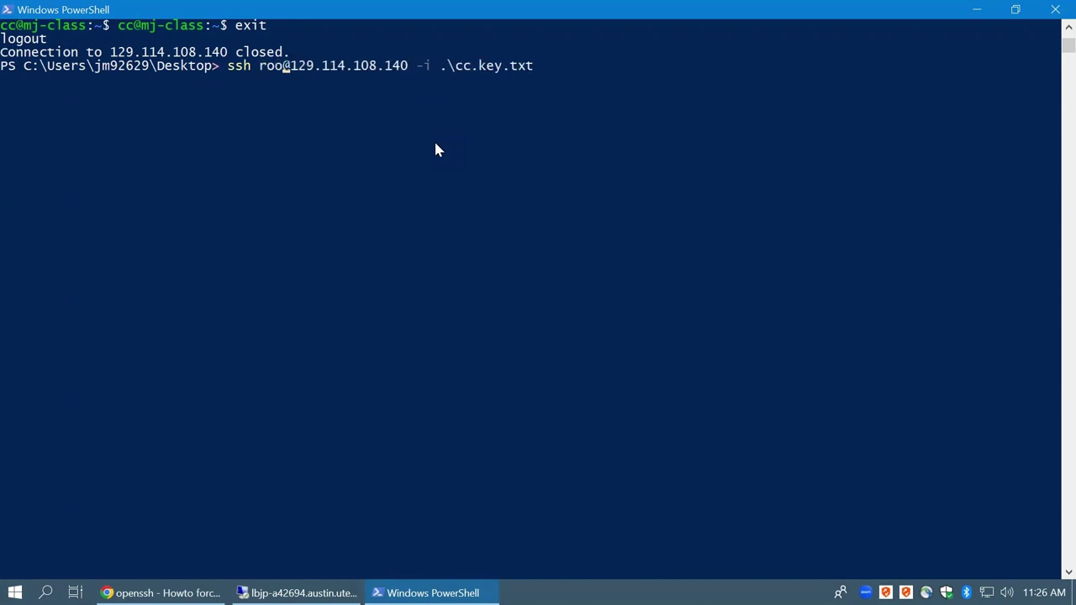
{"action": "key", "text": "Return"}
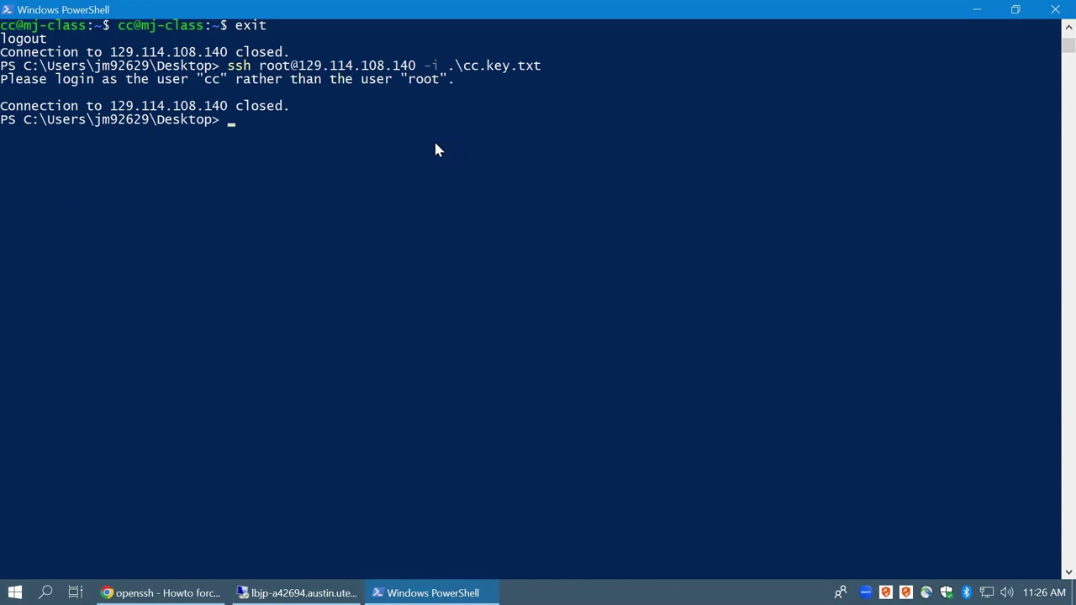
Reconnect as cc and run su root, reaching the password prompt
{"action": "key", "text": "Up"}
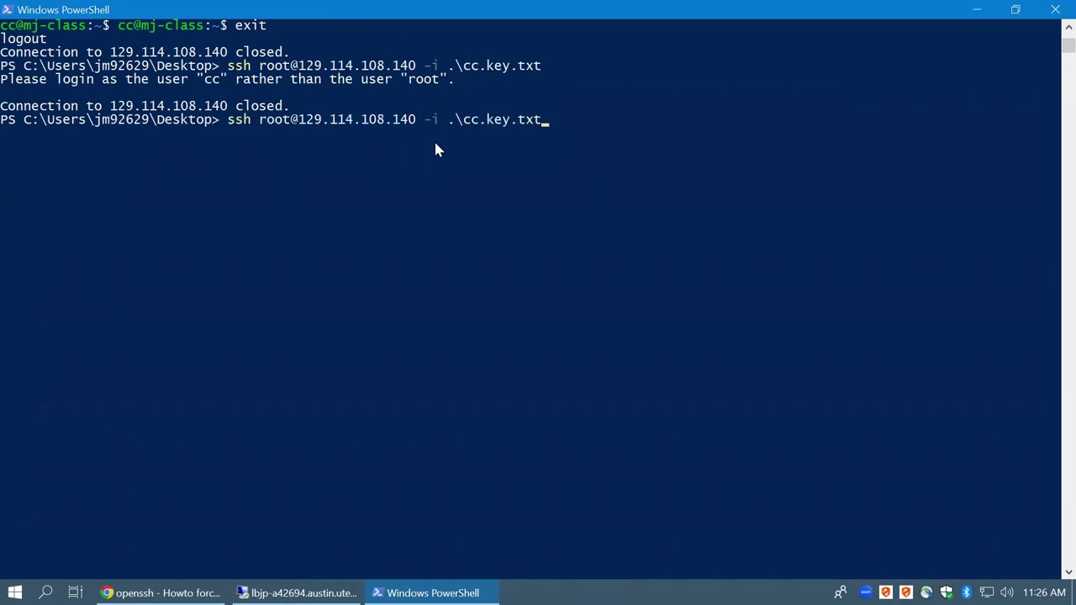
{"action": "key", "text": "Home"}
{"action": "key", "text": "Right"}
{"action": "key", "text": "Right"}
{"action": "key", "text": "Right"}
{"action": "key", "text": "Right"}
{"action": "key", "text": "Right"}
{"action": "key", "text": "Right"}
{"action": "key", "text": "Right"}
{"action": "key", "text": "Right"}
{"action": "key", "text": "BackSpace"}
{"action": "key", "text": "BackSpace"}
{"action": "key", "text": "BackSpace"}
{"action": "key", "text": "BackSpace"}
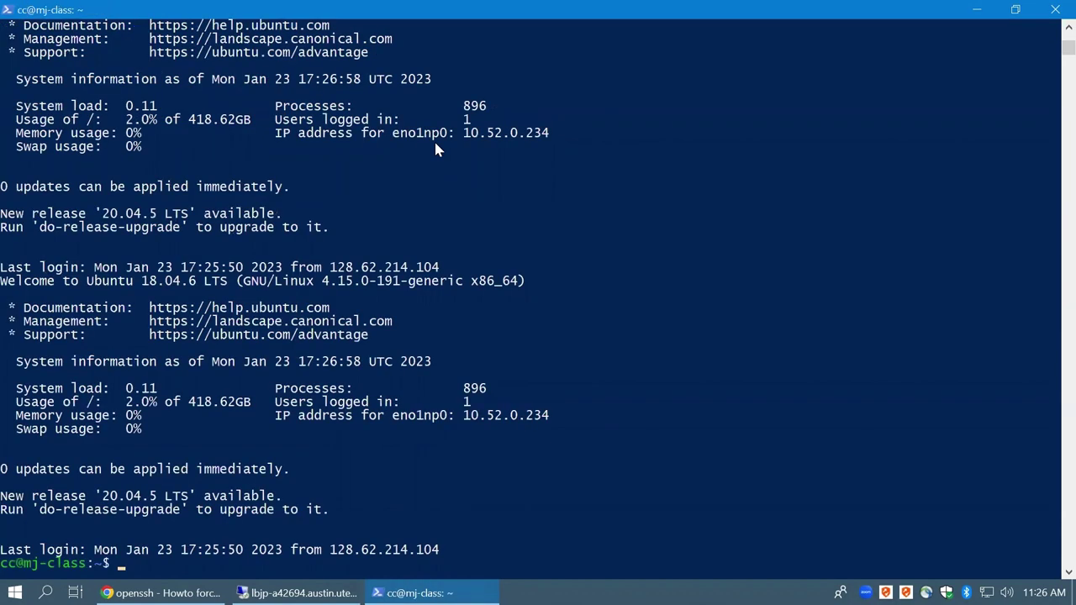
{"action": "key", "text": "Return"}
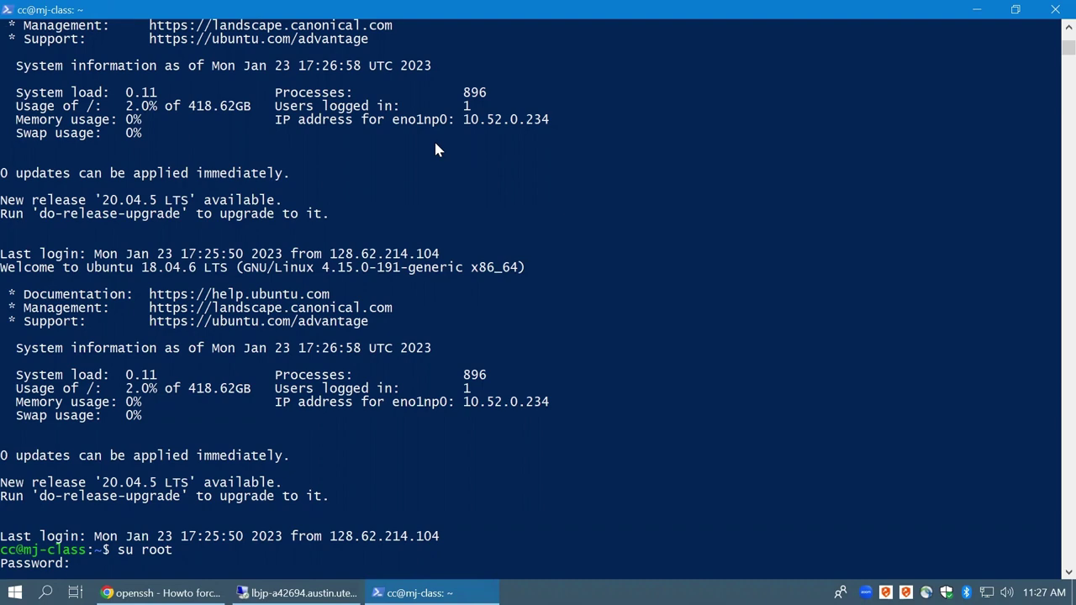
After a failed su password attempt, clear the screen and become root with sudo su root
{"action": "key", "text": "Return"}
{"action": "key", "text": "Return"}
{"action": "key", "text": "Return"}
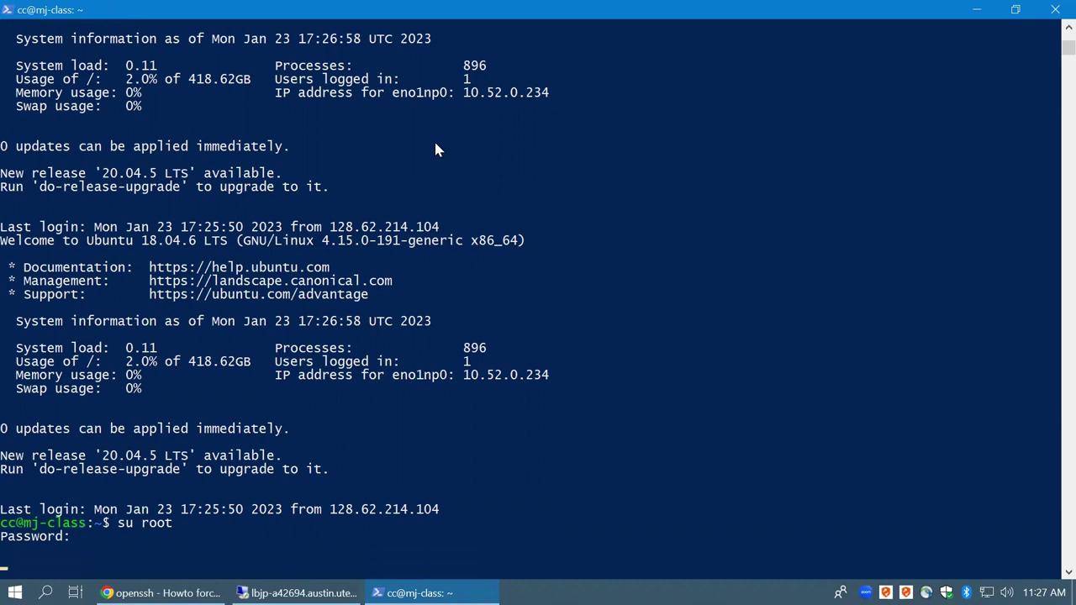
{"action": "key", "text": "Return"}
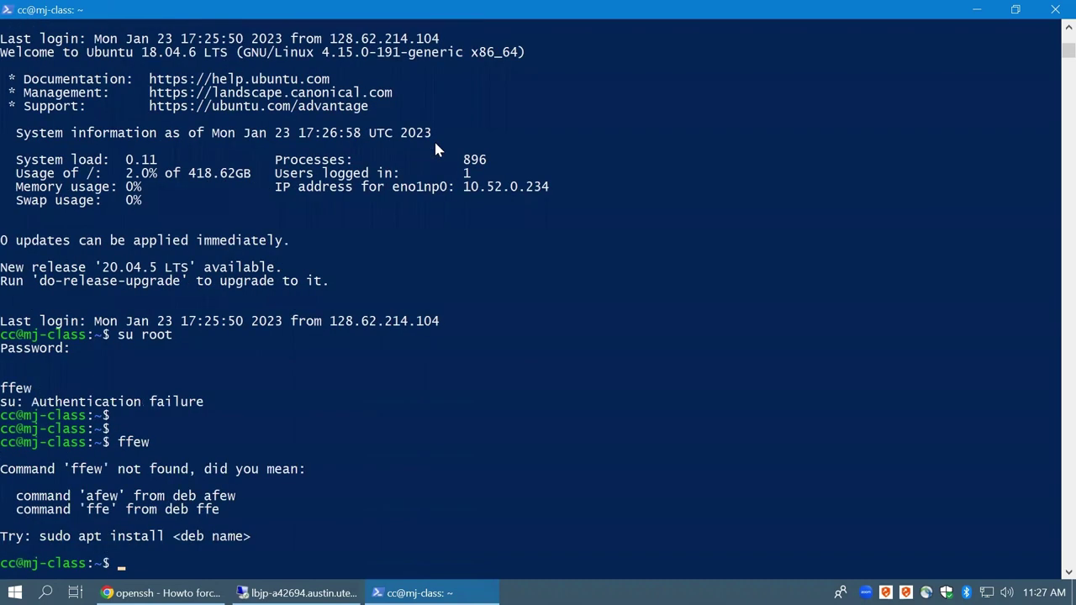
{"action": "key", "text": "Return"}
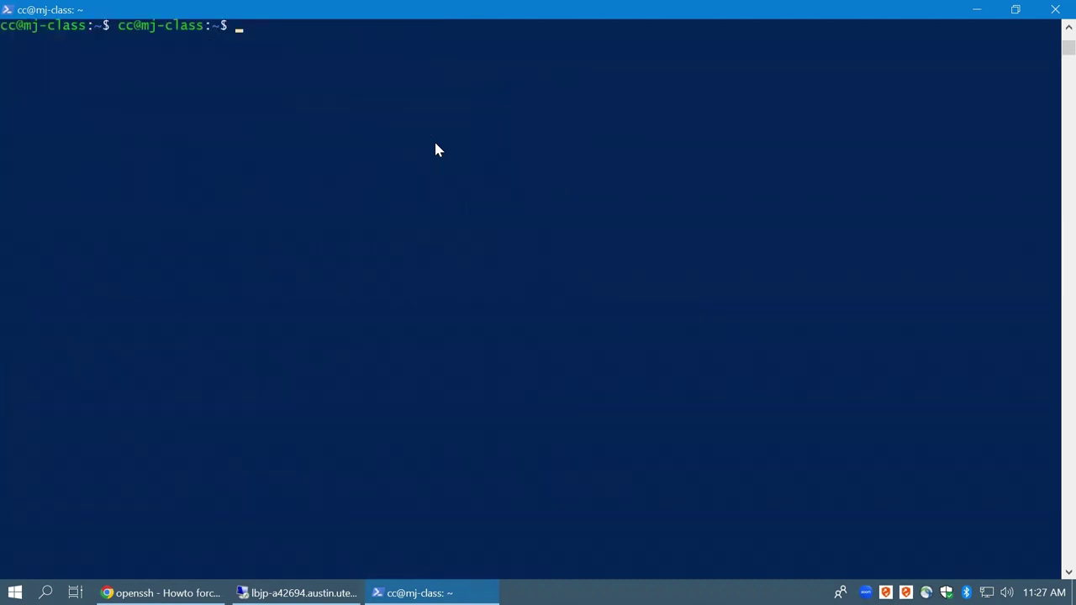
{"action": "key", "text": "Return"}
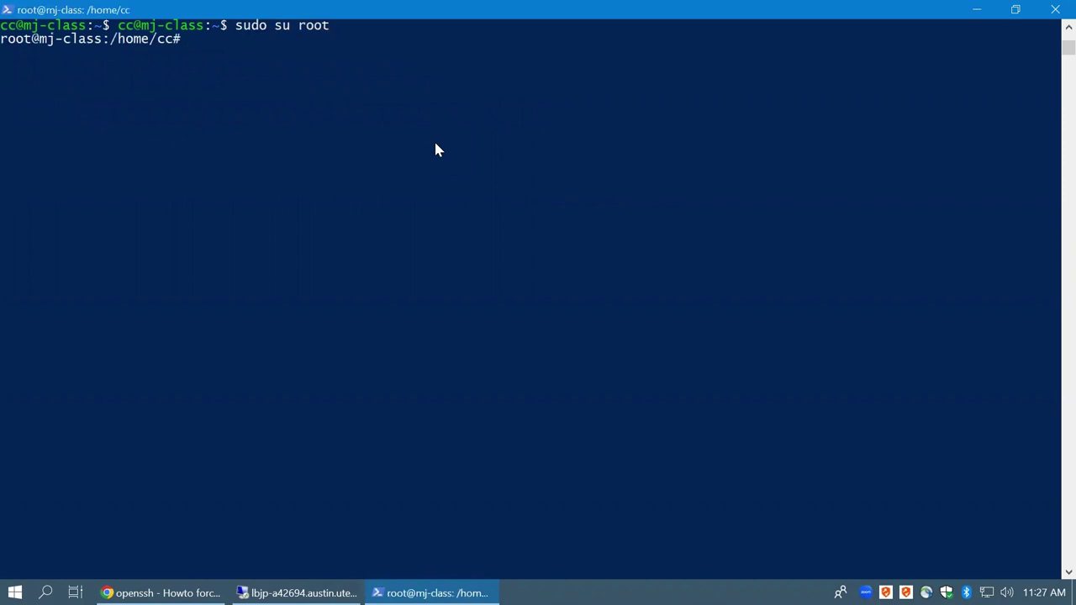
Go to root's home folder and list it, showing NVIDIA_CUDA-11.2_Samples
{"action": "type", "text": "cd ~"}
{"action": "key", "text": "Return"}
{"action": "type", "text": "\\"}
{"action": "key", "text": "BackSpace"}
{"action": "type", "text": "ls"}
{"action": "key", "text": "Return"}
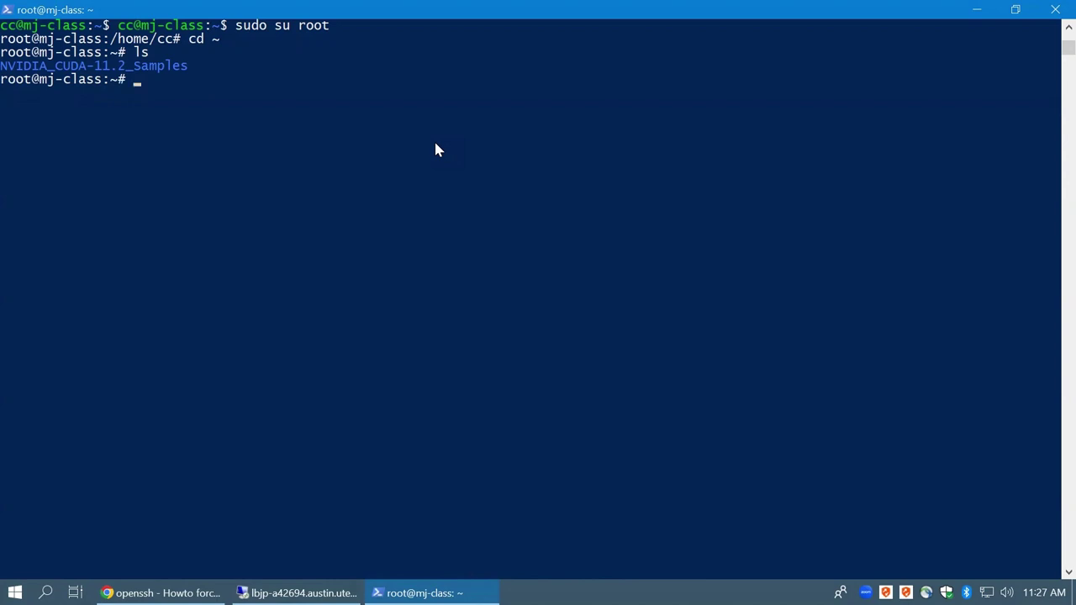
Run htop and inspect the 187G memory and swap readouts across the 96 cores
{"action": "type", "text": "htop"}
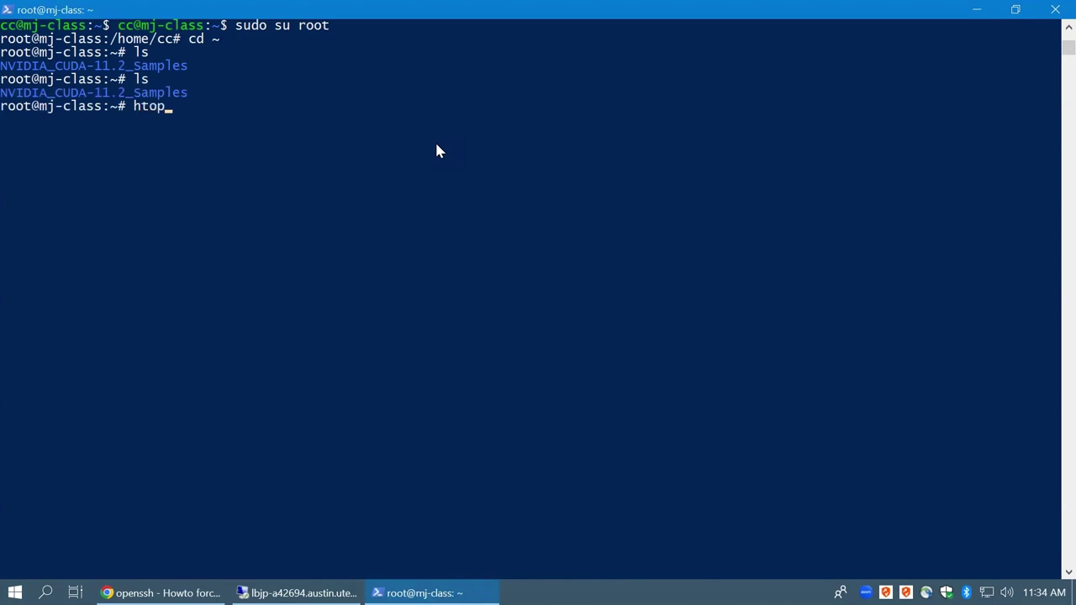
{"action": "key", "text": "Return"}
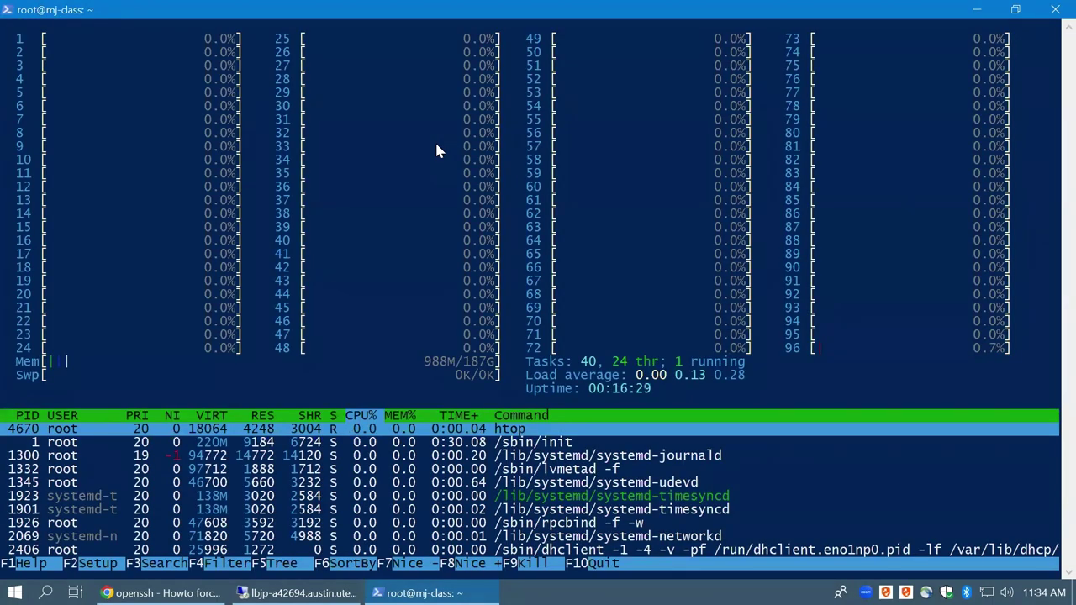
{"action": "left_click_drag", "start_coordinate": [448, 363], "coordinate": [499, 369]}
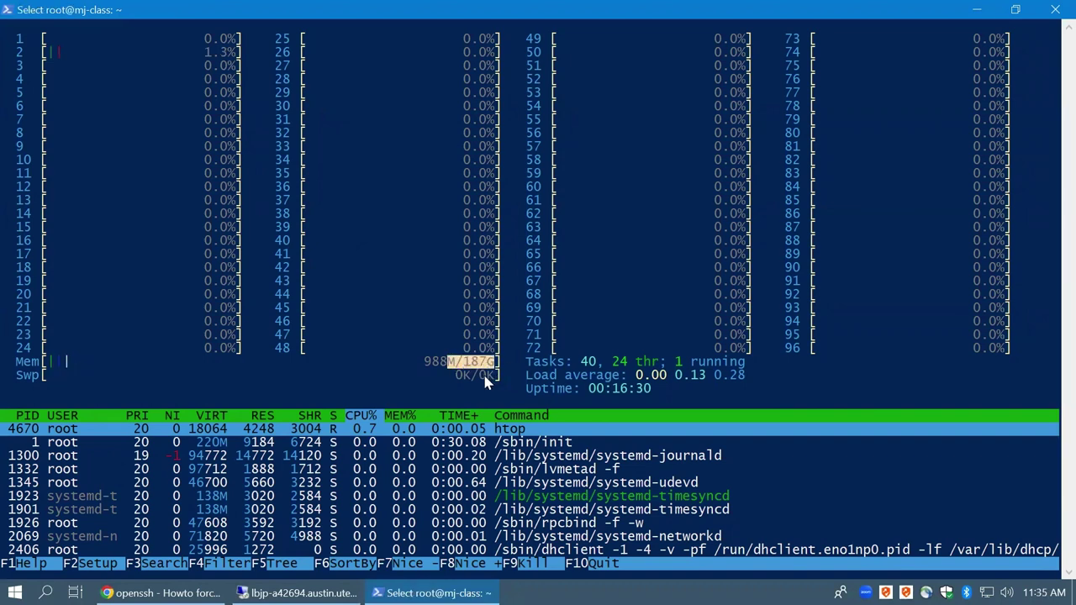
{"action": "left_click_drag", "start_coordinate": [392, 375], "coordinate": [504, 376]}
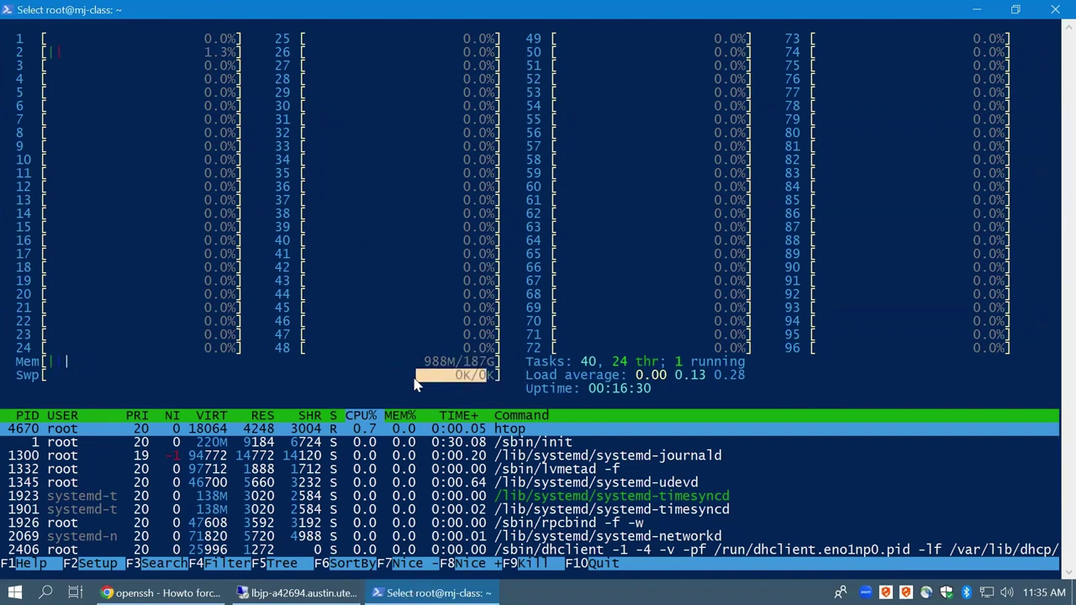
{"action": "left_click_drag", "start_coordinate": [377, 375], "coordinate": [445, 375]}
{"action": "left_click", "coordinate": [469, 382]}
{"action": "left_click", "coordinate": [516, 371]}
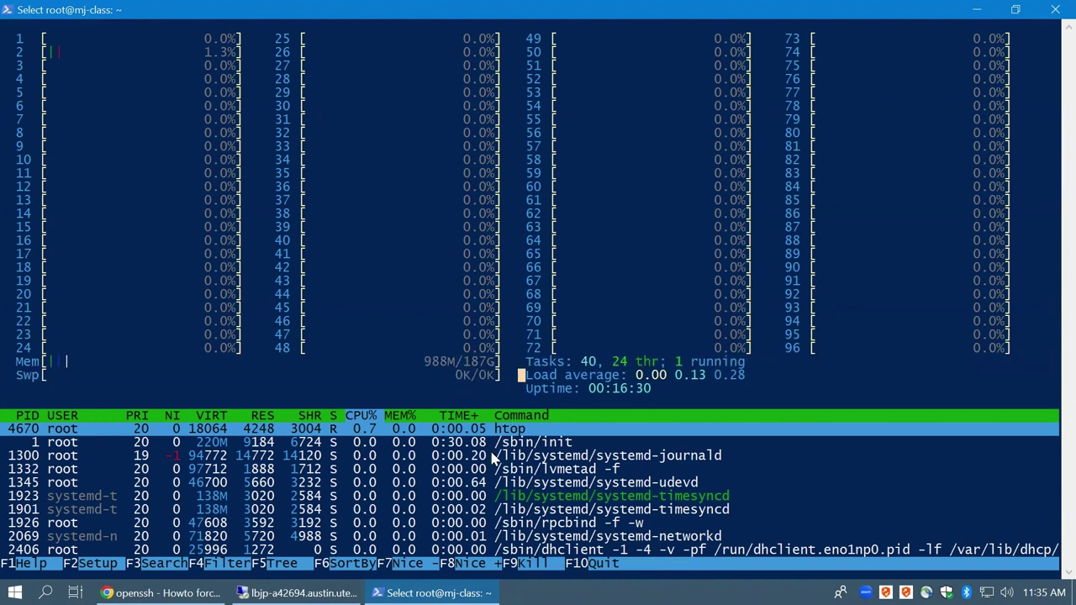
{"action": "left_click", "coordinate": [482, 444]}
{"action": "key", "text": "Escape"}
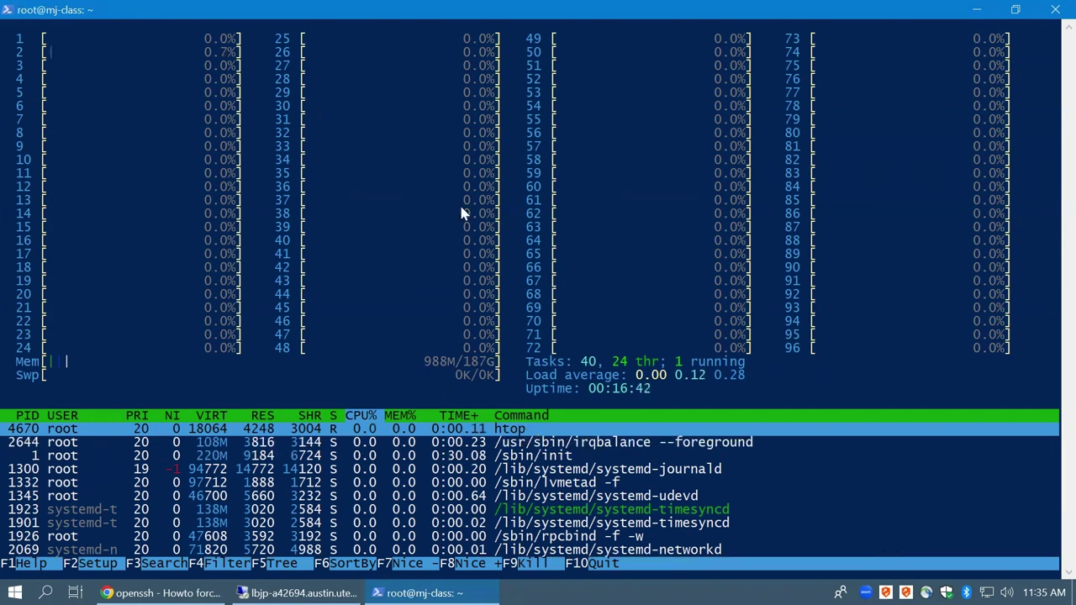
{"action": "left_click", "coordinate": [472, 187]}
{"action": "key", "text": "Escape"}
Relaunch htop, then switch to Chrome's address bar
{"action": "type", "text": "q"}
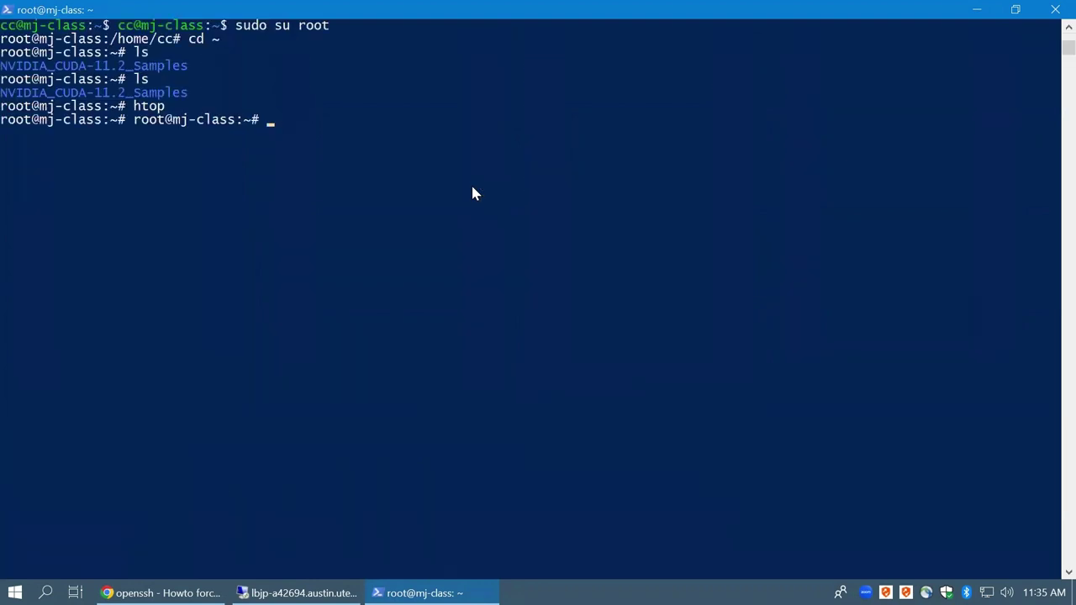
{"action": "type", "text": "htop"}
{"action": "key", "text": "Return"}
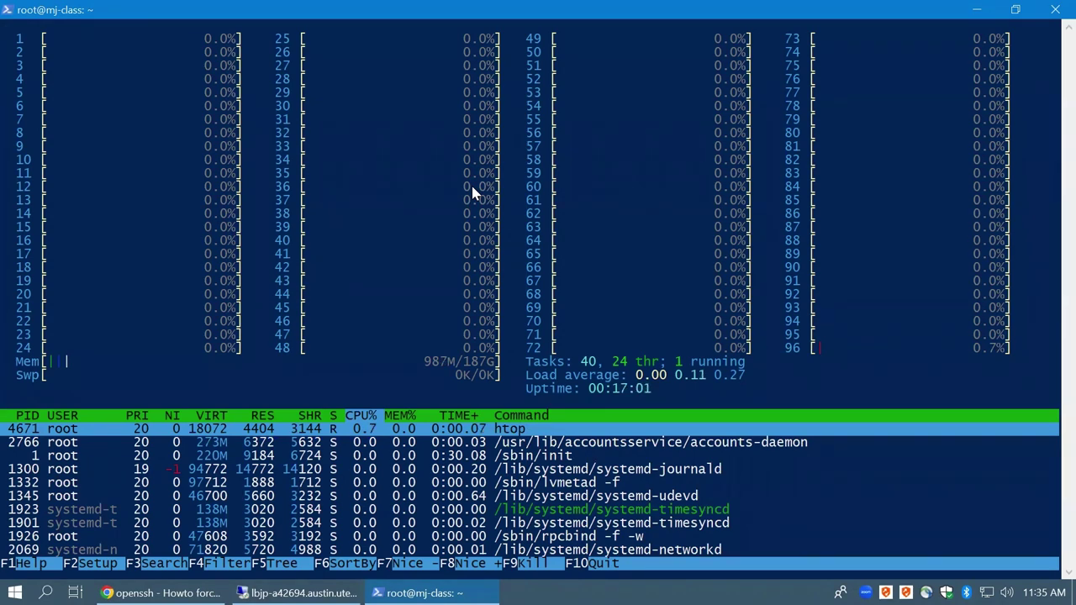
{"action": "key", "text": "alt+Tab"}
{"action": "left_click", "coordinate": [549, 42]}
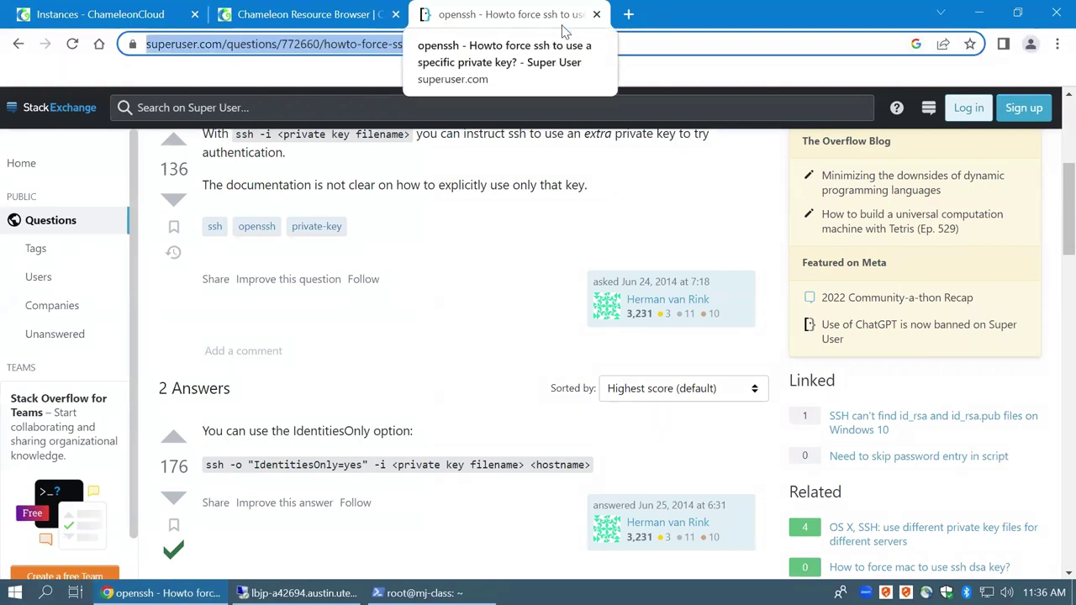
Search the web for 'permission too open 6544'
{"action": "type", "text": "p"}
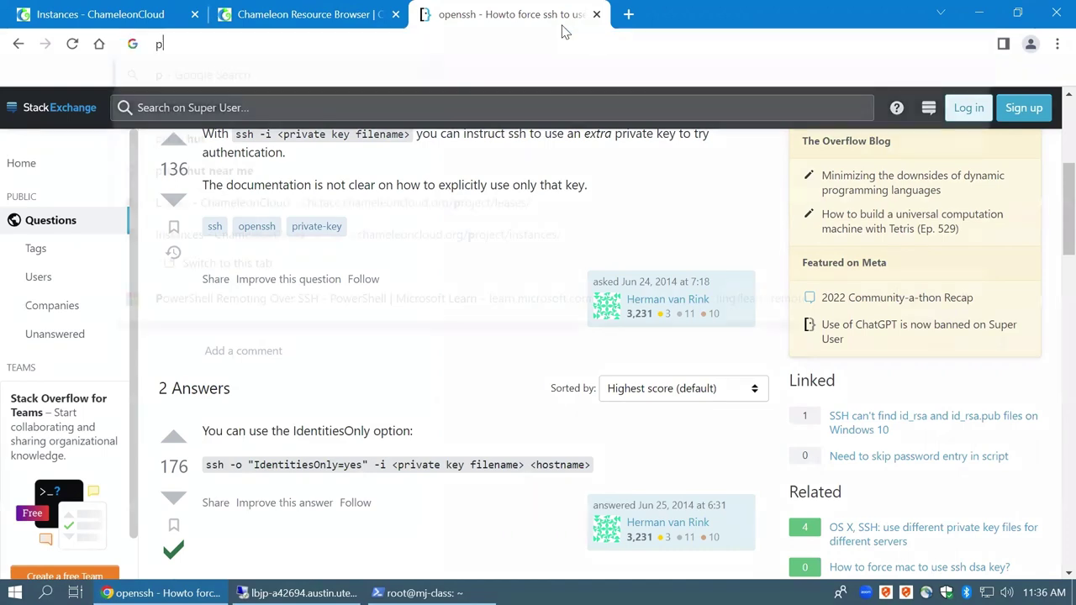
{"action": "type", "text": "ermission too mo"}
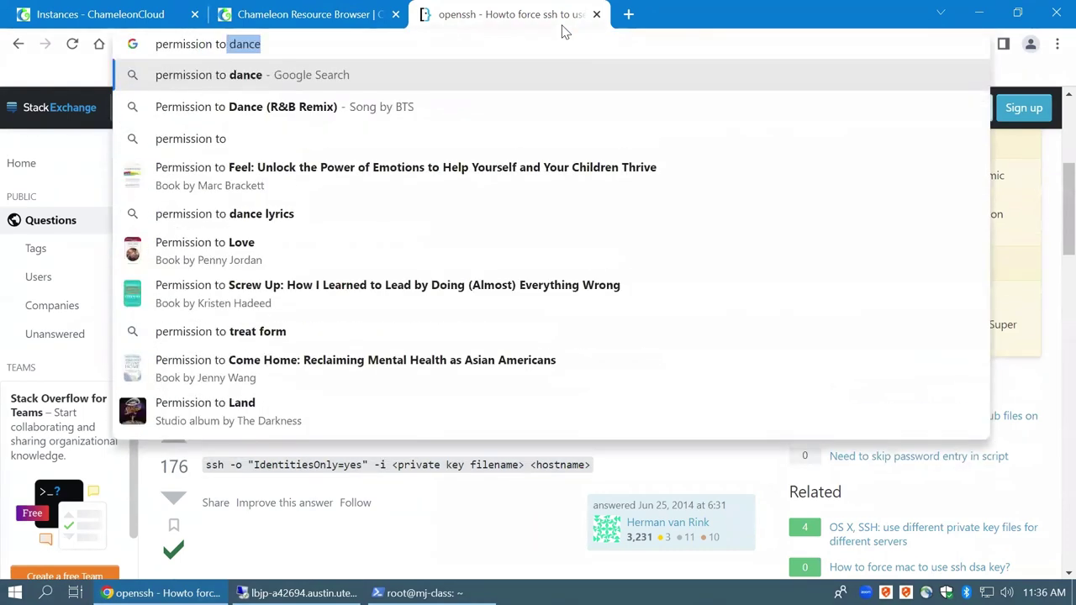
{"action": "key", "text": "BackSpace"}
{"action": "key", "text": "BackSpace"}
{"action": "type", "text": "open 6544"}
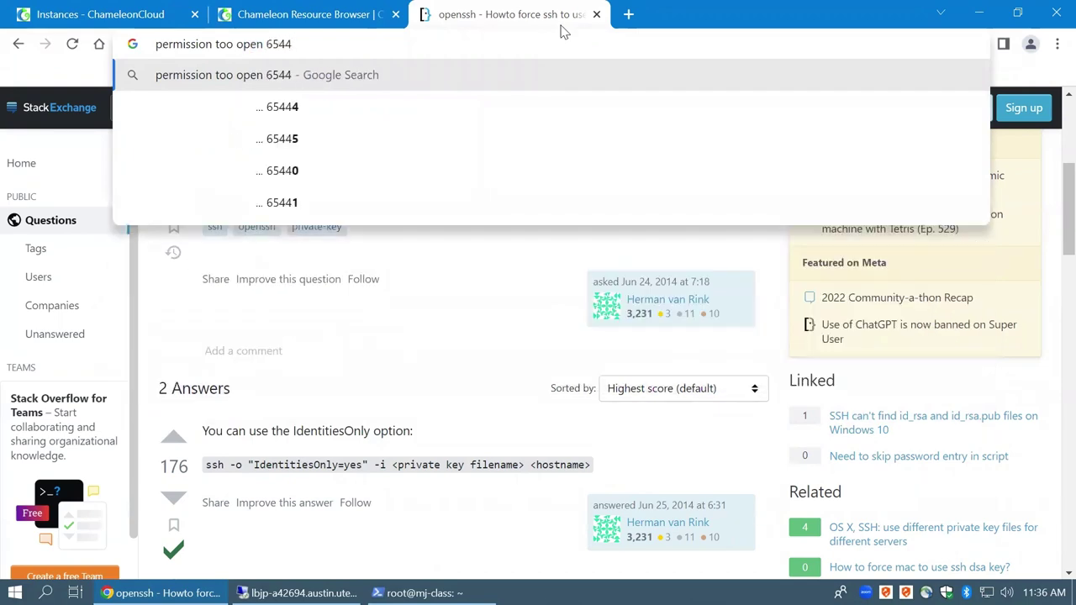
{"action": "key", "text": "Return"}
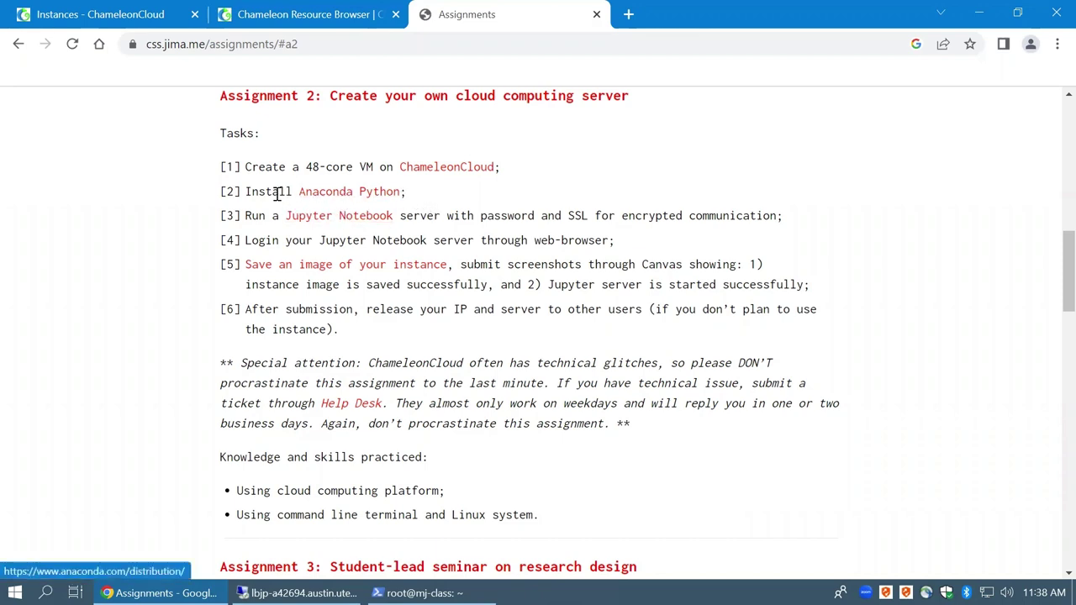
Copy the Anaconda Linux 64-Bit (x86) installer link and return to the terminal
{"action": "left_click", "coordinate": [354, 200]}
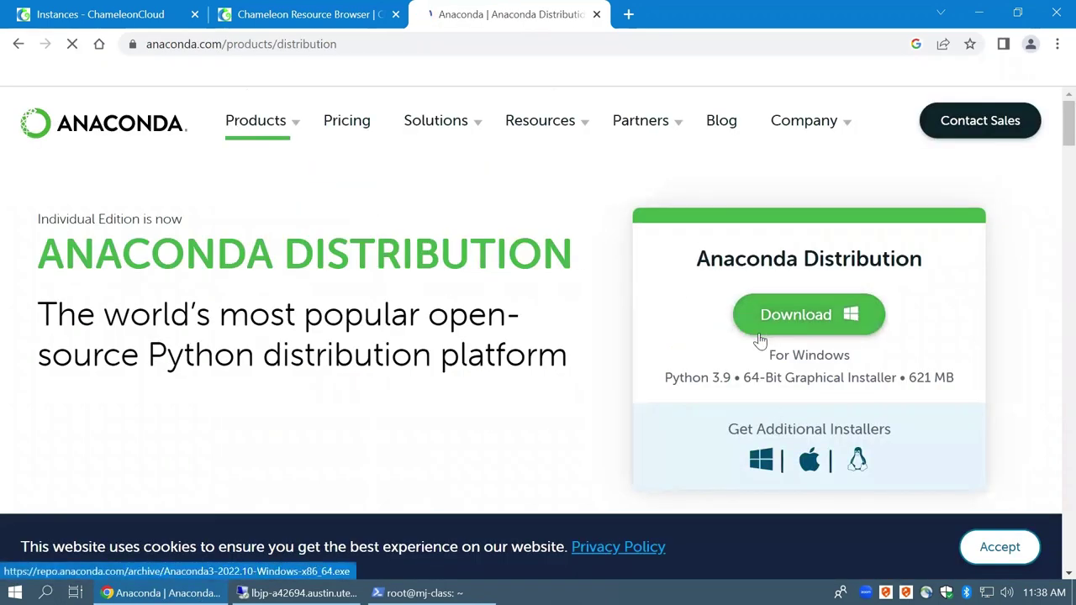
{"action": "scroll", "coordinate": [760, 354], "scroll_direction": "down", "scroll_amount": 1}
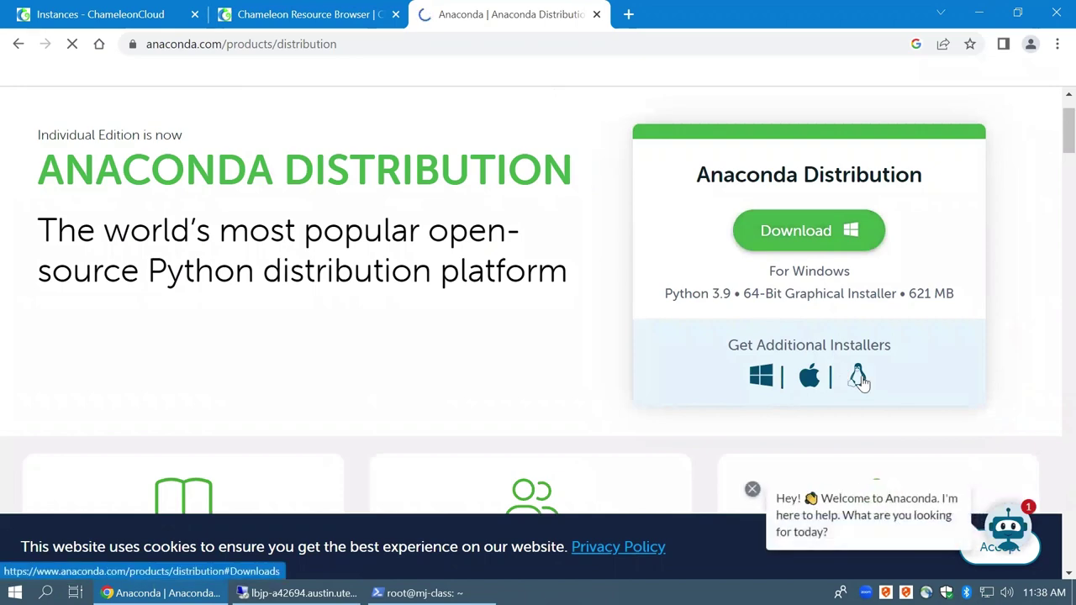
{"action": "left_click", "coordinate": [859, 378]}
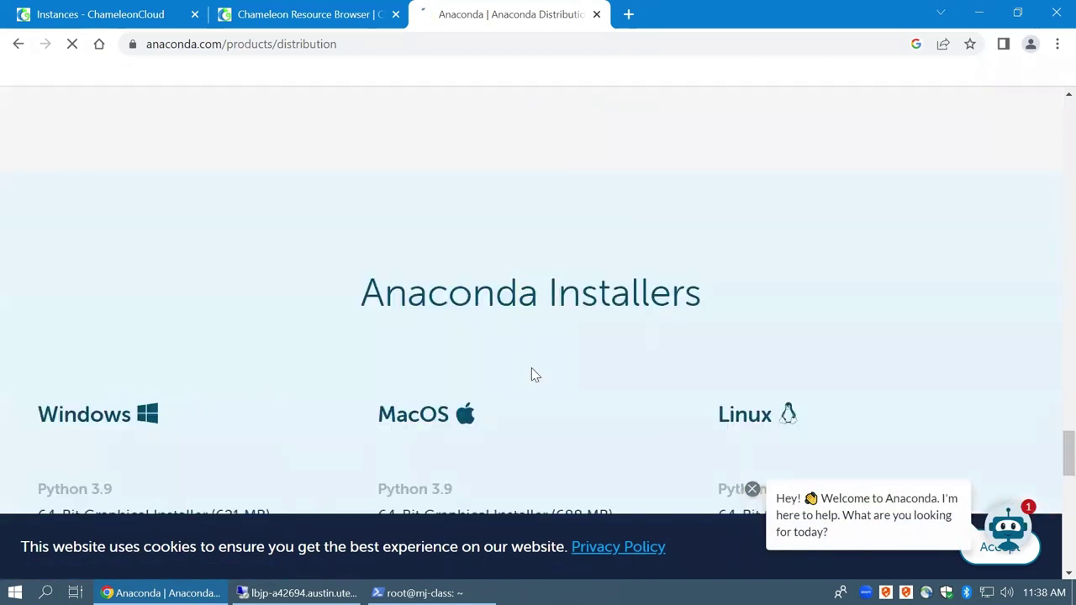
{"action": "scroll", "coordinate": [533, 375], "scroll_direction": "down", "scroll_amount": 2}
{"action": "right_click", "coordinate": [782, 357]}
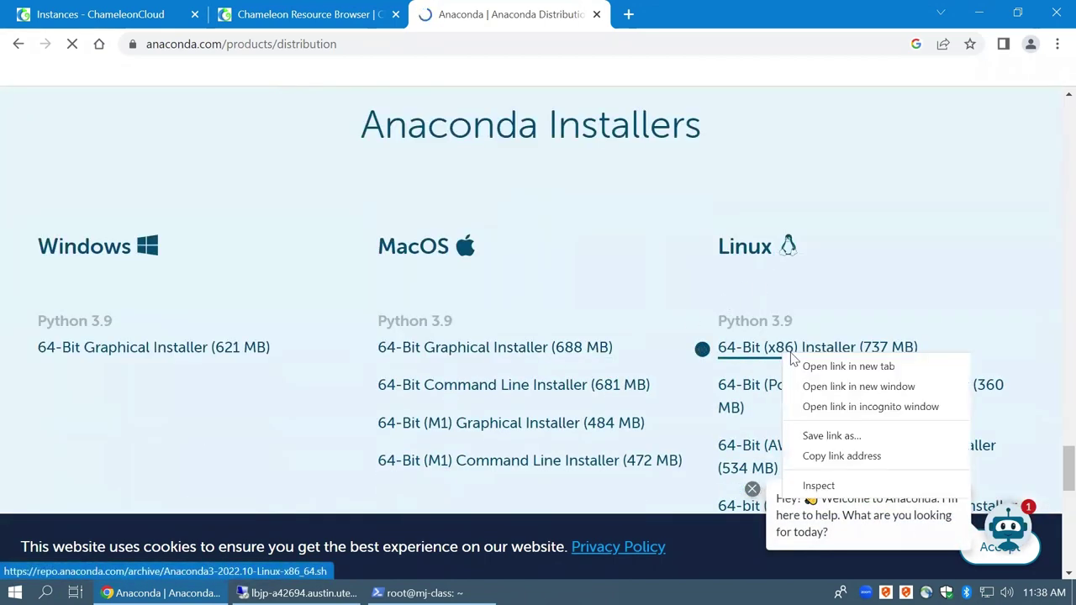
{"action": "left_click", "coordinate": [833, 461]}
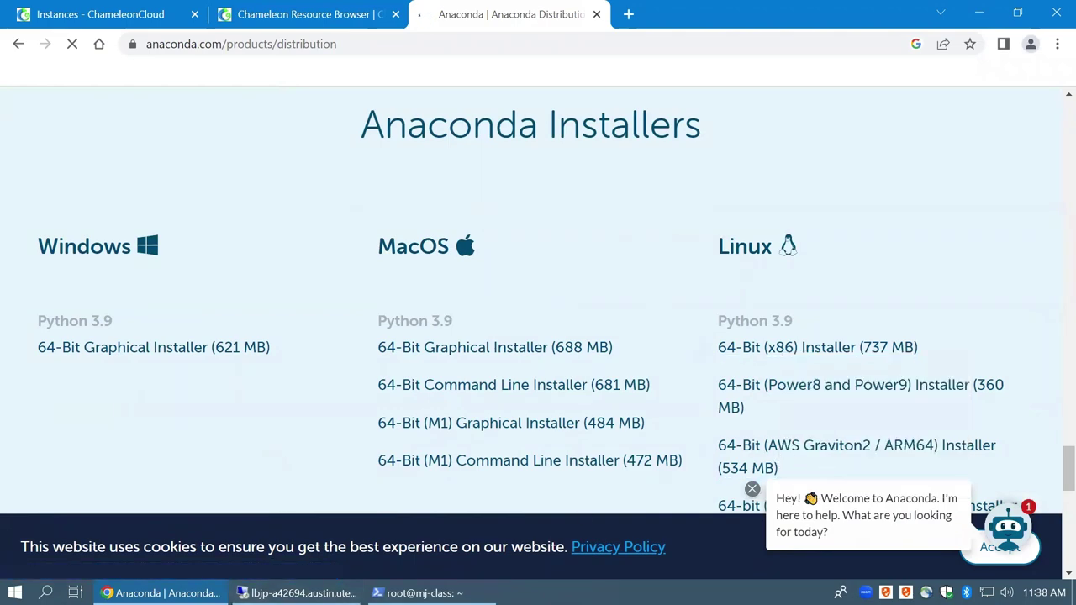
{"action": "left_click", "coordinate": [420, 592]}
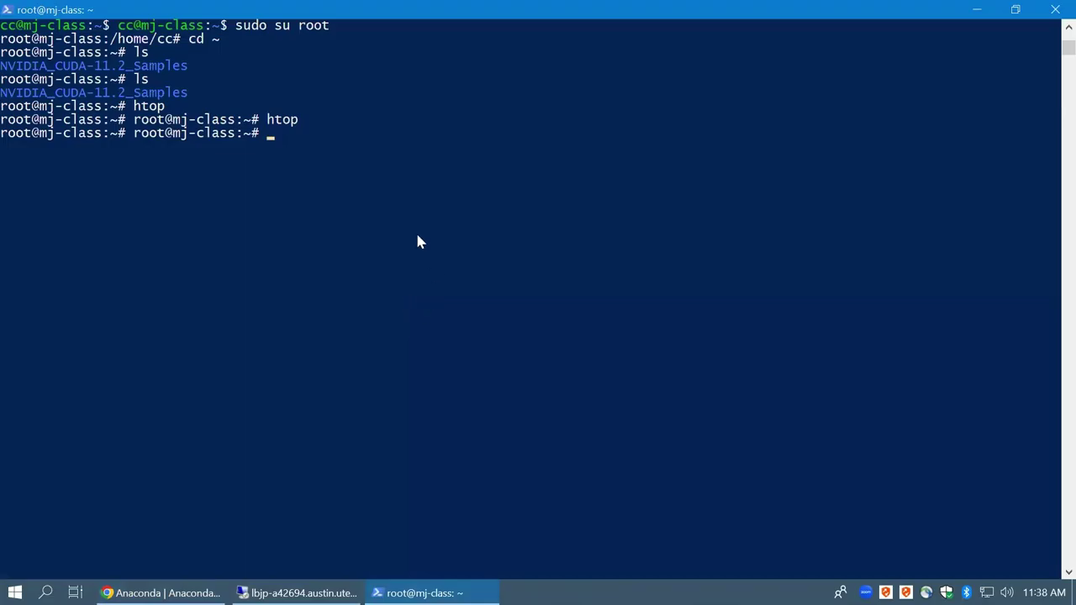
Download Anaconda3-2022.10-Linux-x86_64.sh with wget and tab-complete a bash command to run it
{"action": "left_click_drag", "start_coordinate": [416, 235], "coordinate": [367, 239]}
{"action": "type", "text": "wget"}
{"action": "right_click", "coordinate": [462, 194]}
{"action": "key", "text": "Return"}
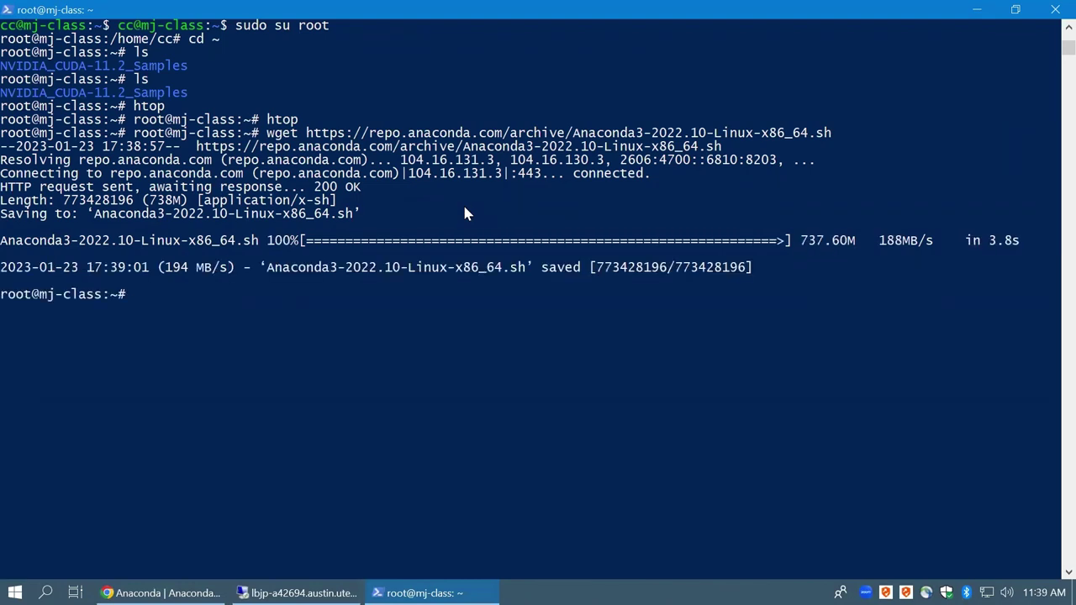
{"action": "type", "text": "bash A"}
{"action": "key", "text": "Tab"}
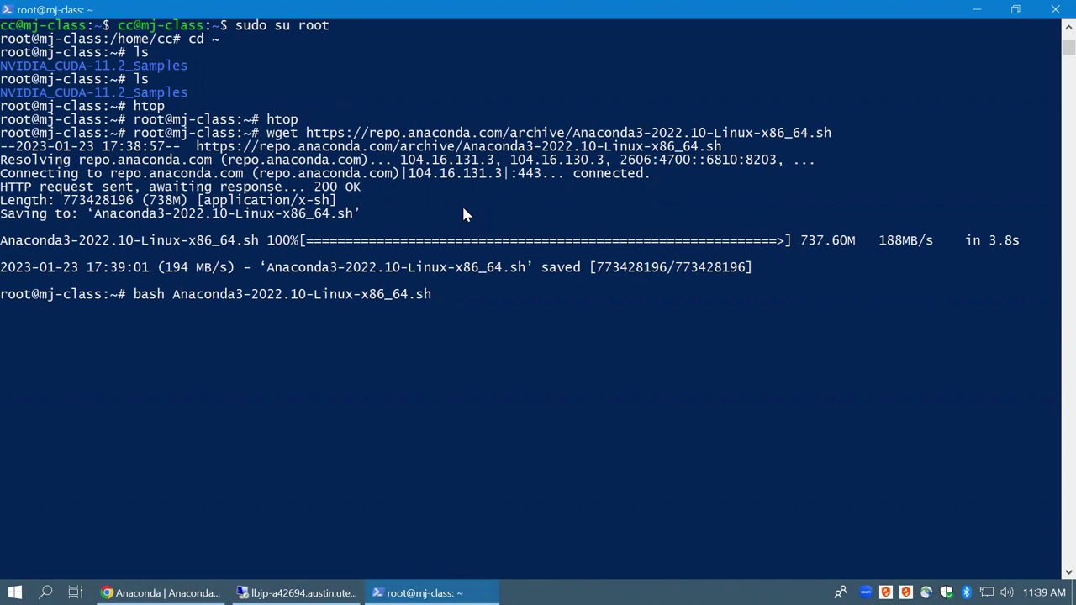
Run the Anaconda3 installer, accept the license with yes, and keep /root/anaconda3
{"action": "key", "text": "Return"}
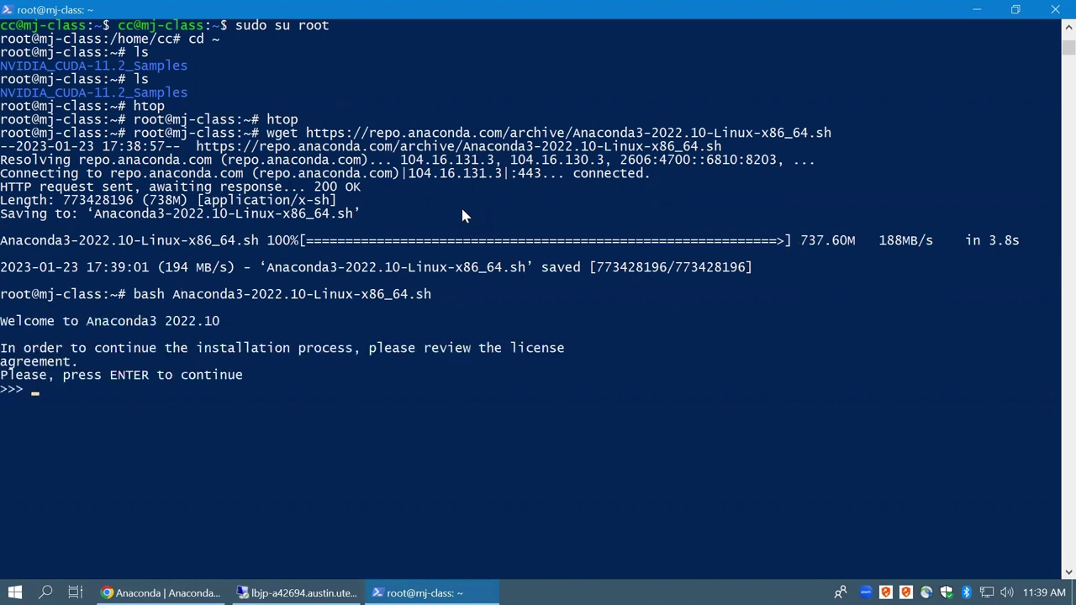
{"action": "key", "text": "Return"}
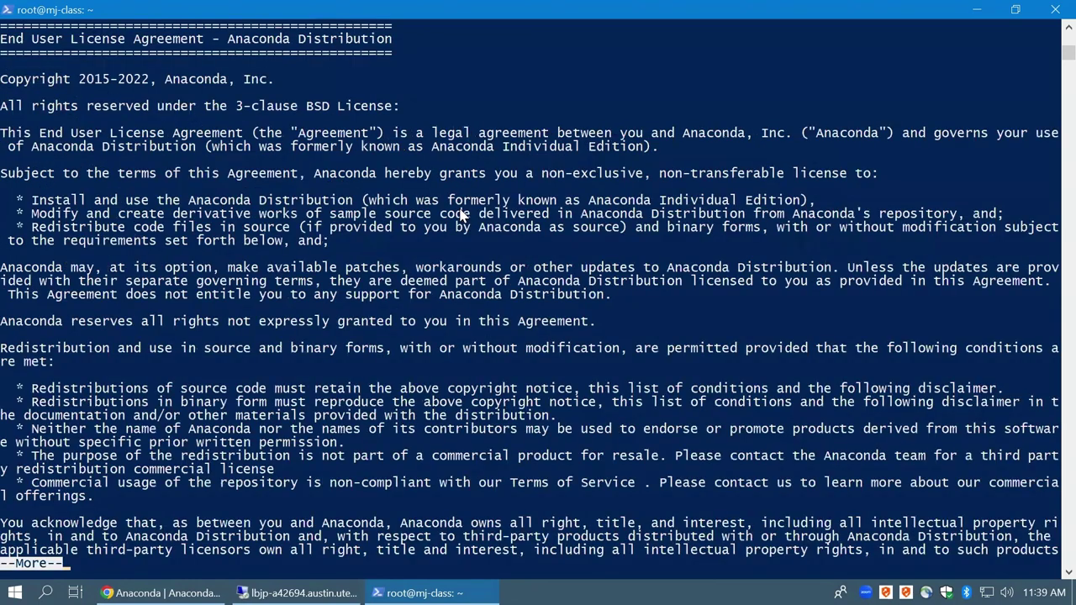
{"action": "key", "text": "Return"}
{"action": "key", "text": "Return"}
{"action": "key", "text": "Return"}
{"action": "key", "text": "Return"}
{"action": "key", "text": "Return"}
{"action": "key", "text": "Return"}
{"action": "key", "text": "Return"}
{"action": "key", "text": "Return"}
{"action": "key", "text": "Return"}
{"action": "key", "text": "Return"}
{"action": "key", "text": "Return"}
{"action": "key", "text": "Return"}
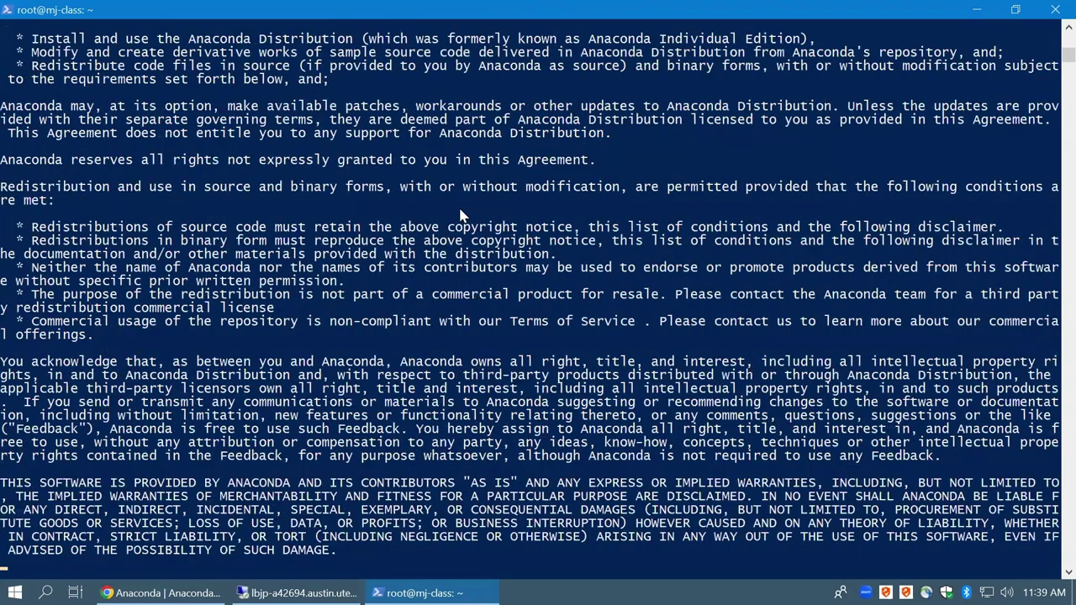
{"action": "key", "text": "Return"}
{"action": "key", "text": "Return"}
{"action": "key", "text": "Return"}
{"action": "key", "text": "Return"}
{"action": "key", "text": "Return"}
{"action": "key", "text": "Return"}
{"action": "key", "text": "Return"}
{"action": "key", "text": "Return"}
{"action": "key", "text": "Return"}
{"action": "key", "text": "Return"}
{"action": "key", "text": "Return"}
{"action": "key", "text": "Return"}
{"action": "key", "text": "Return"}
{"action": "key", "text": "Return"}
{"action": "key", "text": "Return"}
{"action": "key", "text": "Return"}
{"action": "key", "text": "Return"}
{"action": "key", "text": "Return"}
{"action": "key", "text": "Return"}
{"action": "key", "text": "Return"}
{"action": "key", "text": "Return"}
{"action": "key", "text": "Return"}
{"action": "key", "text": "Return"}
{"action": "key", "text": "Return"}
{"action": "key", "text": "Return"}
{"action": "key", "text": "Return"}
{"action": "key", "text": "Return"}
{"action": "key", "text": "Return"}
{"action": "key", "text": "Return"}
{"action": "key", "text": "Return"}
{"action": "key", "text": "Return"}
{"action": "key", "text": "Return"}
{"action": "key", "text": "Return"}
{"action": "key", "text": "Return"}
{"action": "key", "text": "Return"}
{"action": "key", "text": "Return"}
{"action": "key", "text": "Return"}
{"action": "key", "text": "Return"}
{"action": "key", "text": "Return"}
{"action": "key", "text": "Return"}
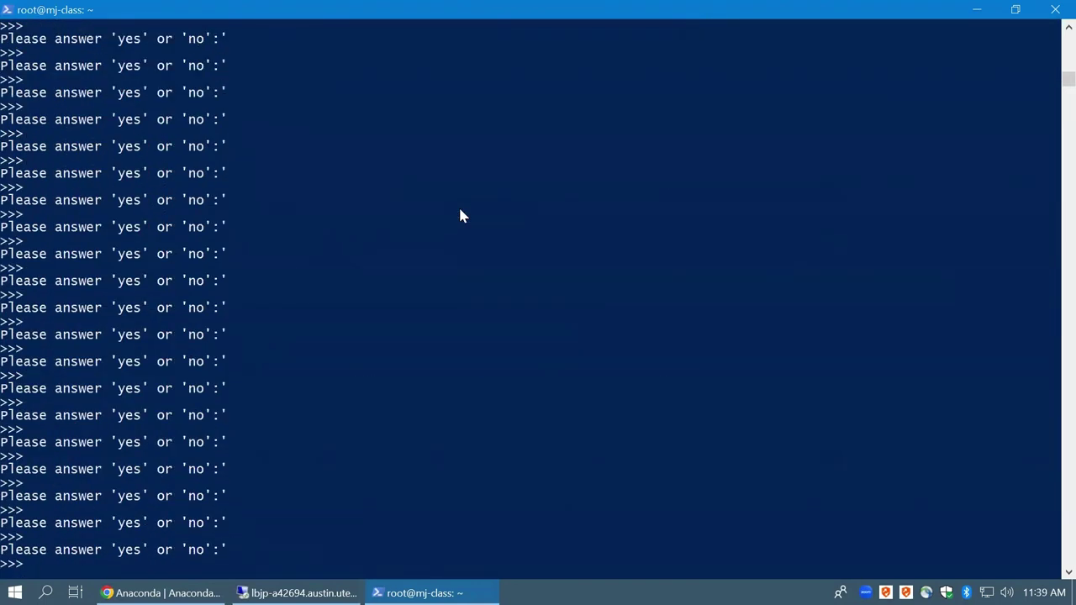
{"action": "type", "text": "yes"}
{"action": "key", "text": "Return"}
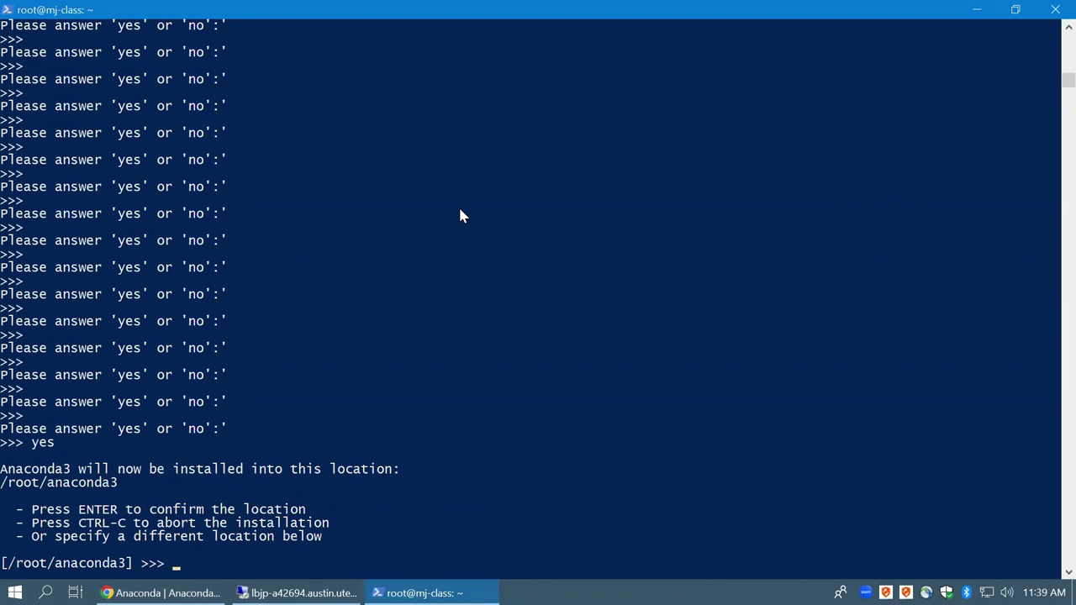
{"action": "key", "text": "Return"}
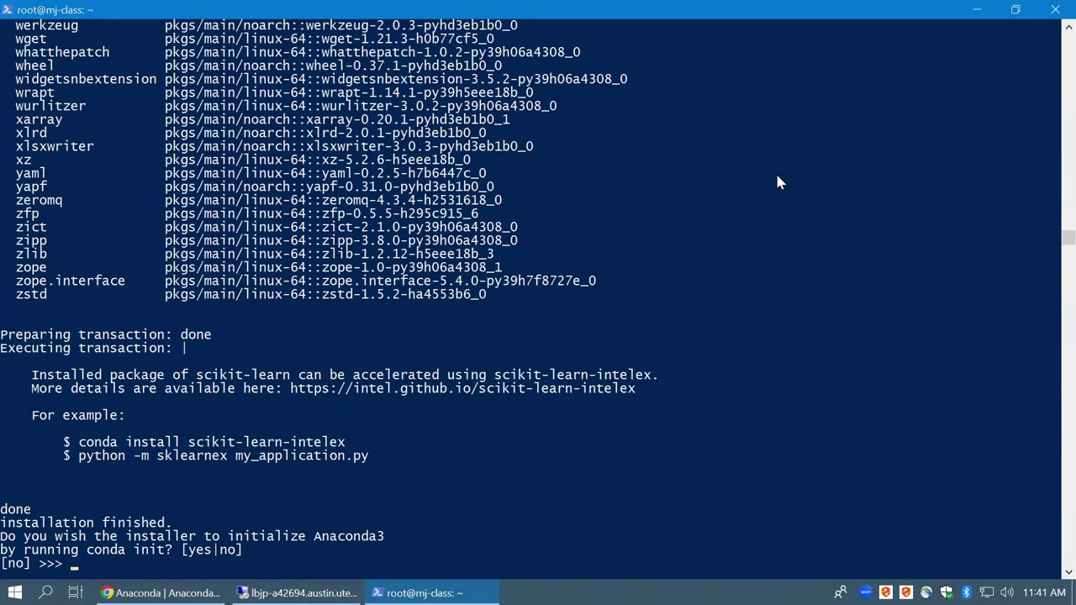
Answer 'yes' to conda init, then run su to start a fresh root shell showing (base)
{"action": "type", "text": "yes"}
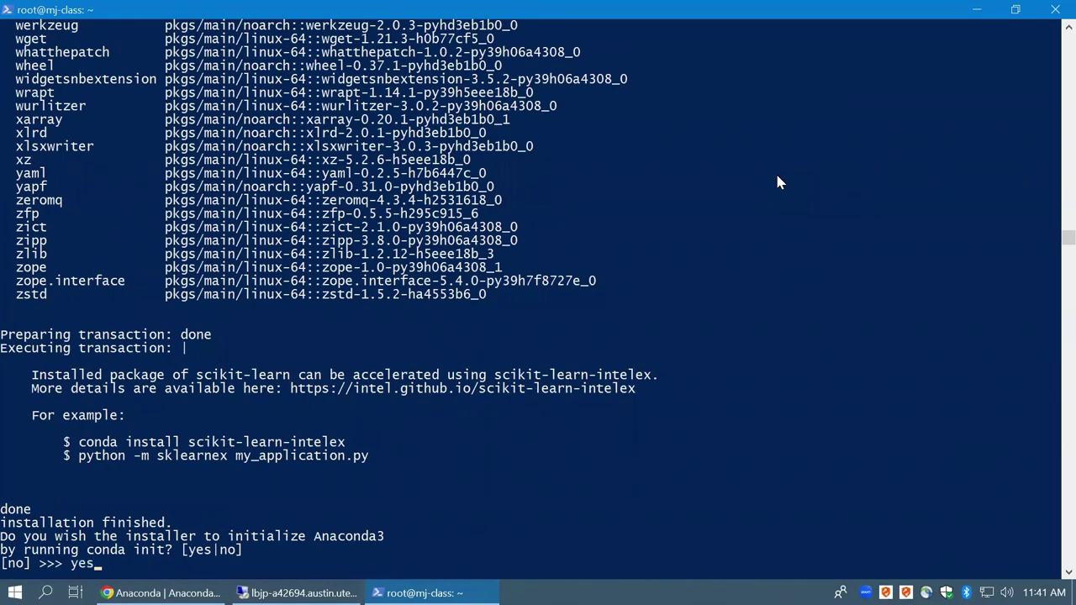
{"action": "key", "text": "Return"}
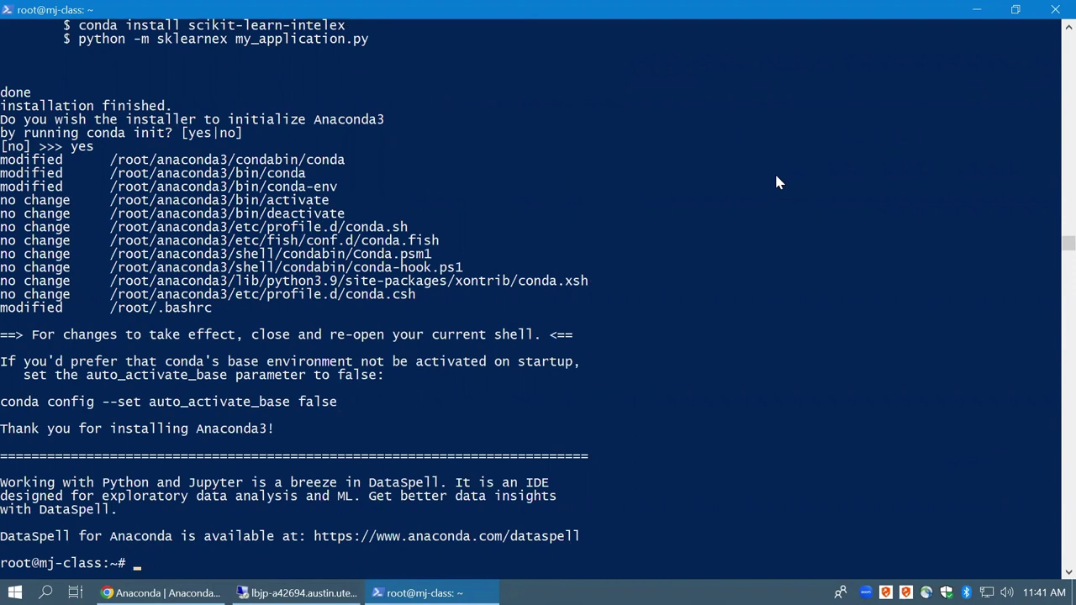
{"action": "type", "text": "su"}
{"action": "key", "text": "Return"}
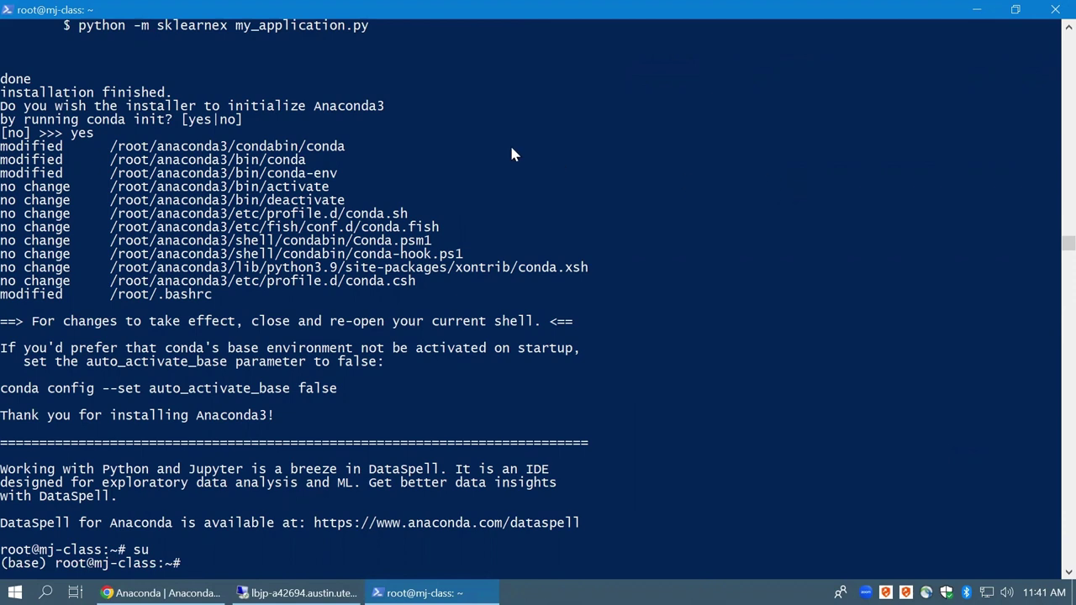
Clear the terminal screen with the clear command
{"action": "left_click_drag", "start_coordinate": [54, 563], "coordinate": [4, 572]}
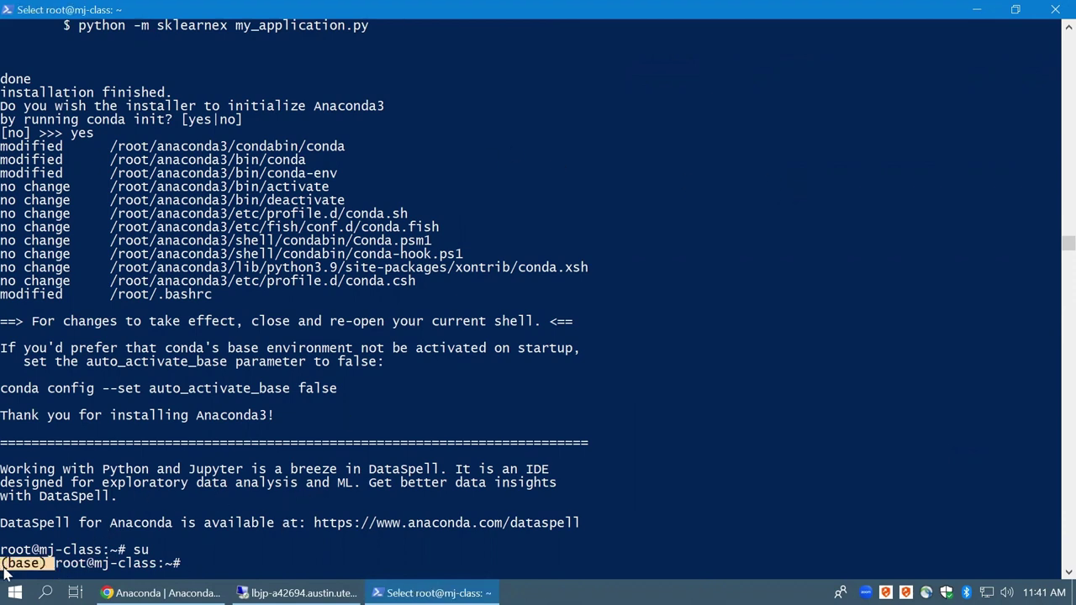
{"action": "left_click", "coordinate": [80, 565]}
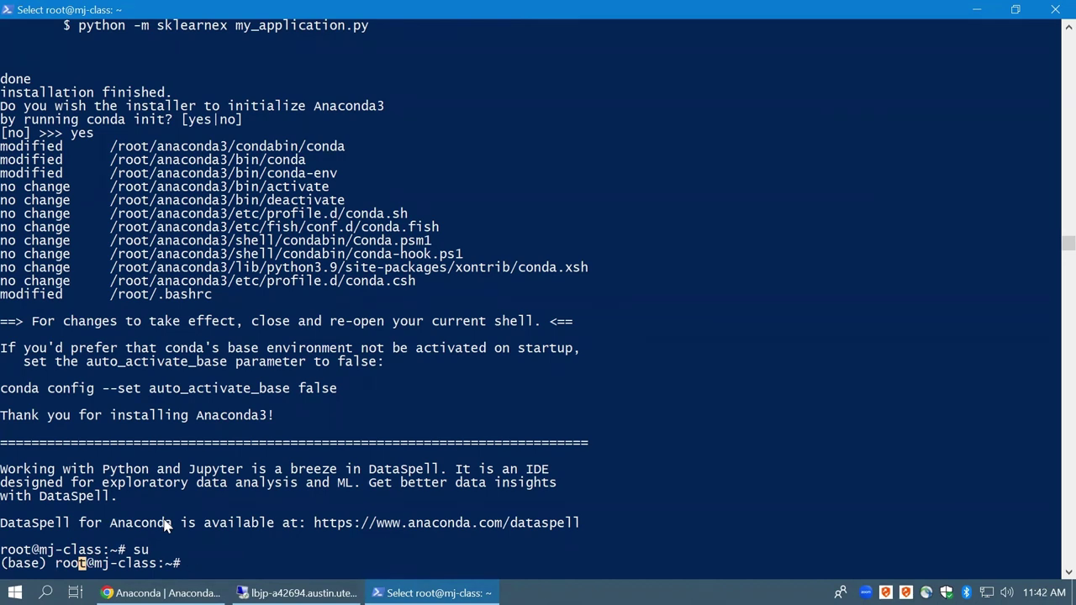
{"action": "type", "text": "clear"}
{"action": "key", "text": "Return"}
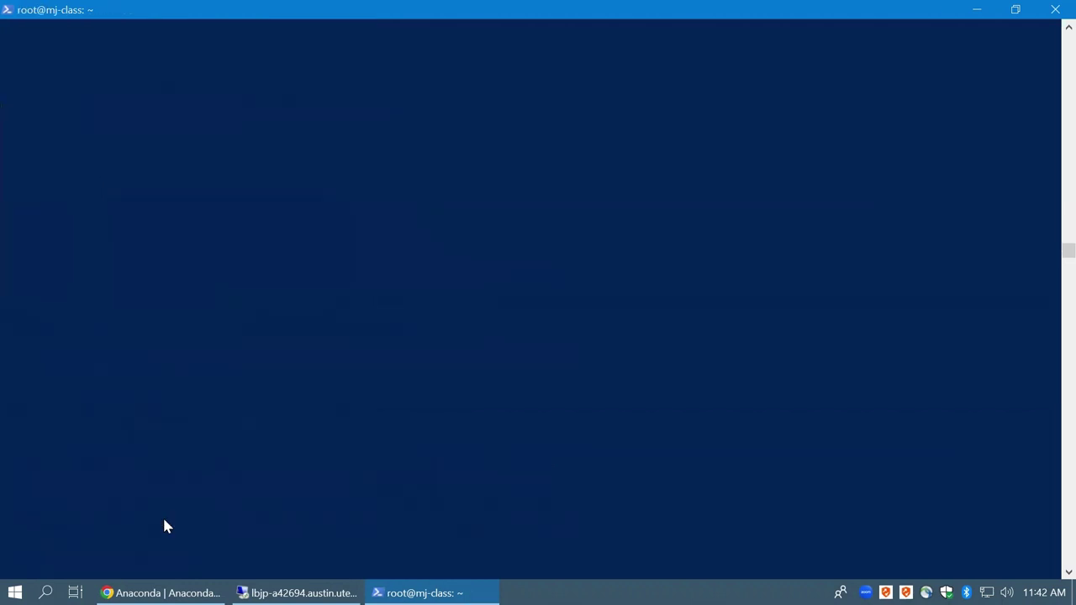
Leave the console's selection mode and restore, then re-maximize the terminal window
{"action": "left_click", "coordinate": [345, 524]}
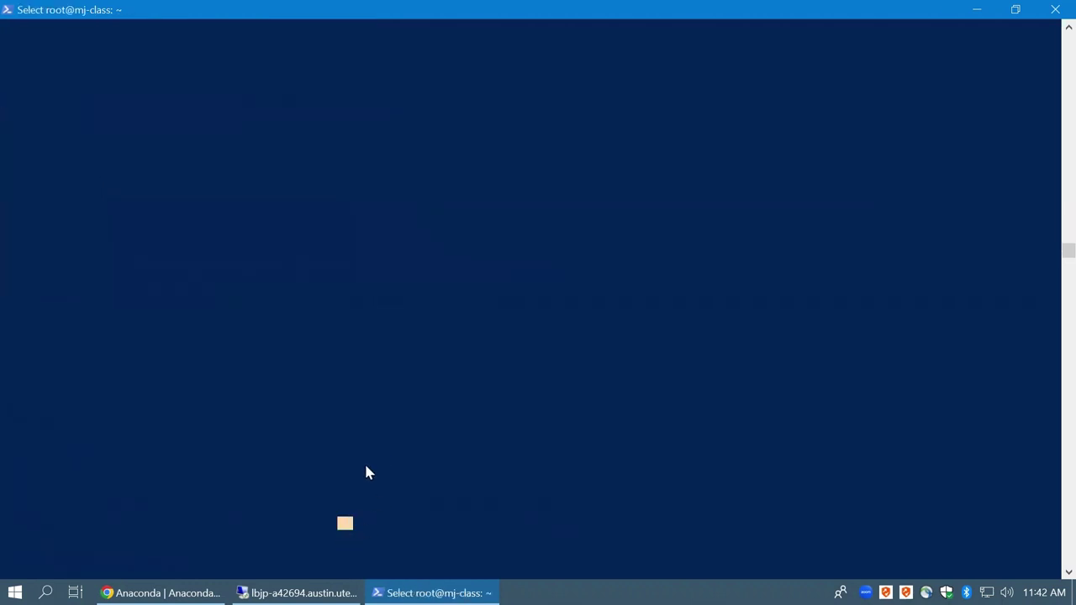
{"action": "key", "text": "Up"}
{"action": "key", "text": "Up"}
{"action": "key", "text": "Up"}
{"action": "key", "text": "Up"}
{"action": "key", "text": "Up"}
{"action": "key", "text": "Up"}
{"action": "key", "text": "Up"}
{"action": "key", "text": "Up"}
{"action": "key", "text": "Up"}
{"action": "key", "text": "Up"}
{"action": "key", "text": "Up"}
{"action": "key", "text": "Up"}
{"action": "key", "text": "Up"}
{"action": "key", "text": "Up"}
{"action": "key", "text": "Up"}
{"action": "key", "text": "Up"}
{"action": "key", "text": "Up"}
{"action": "key", "text": "Up"}
{"action": "key", "text": "Up"}
{"action": "key", "text": "Up"}
{"action": "left_click", "coordinate": [334, 471]}
{"action": "key", "text": "Escape"}
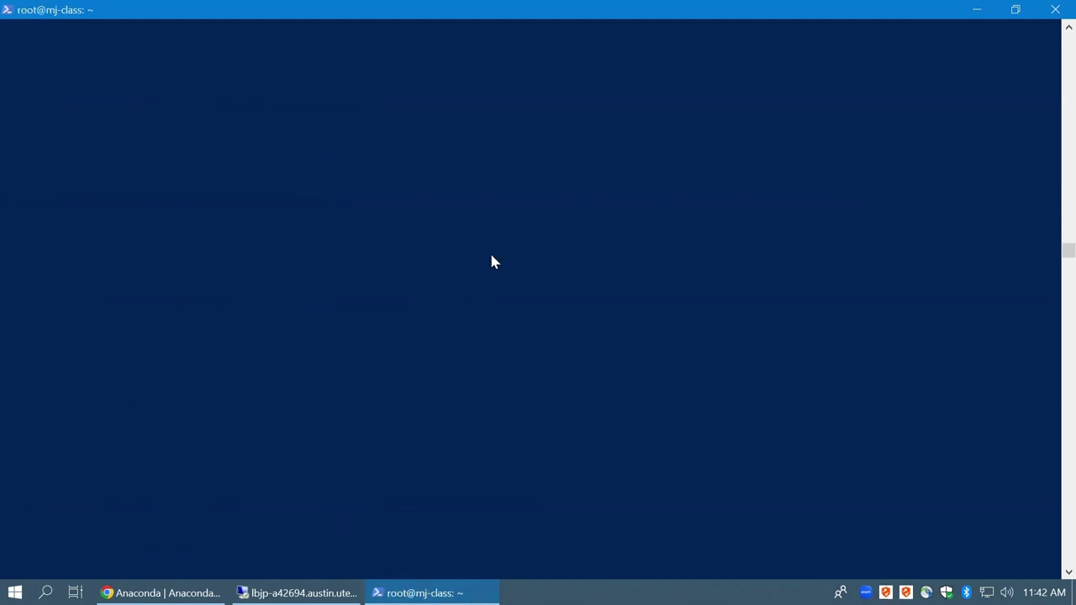
{"action": "key", "text": "super+Down"}
{"action": "double_click", "coordinate": [591, 77]}
{"action": "left_click", "coordinate": [483, 178]}
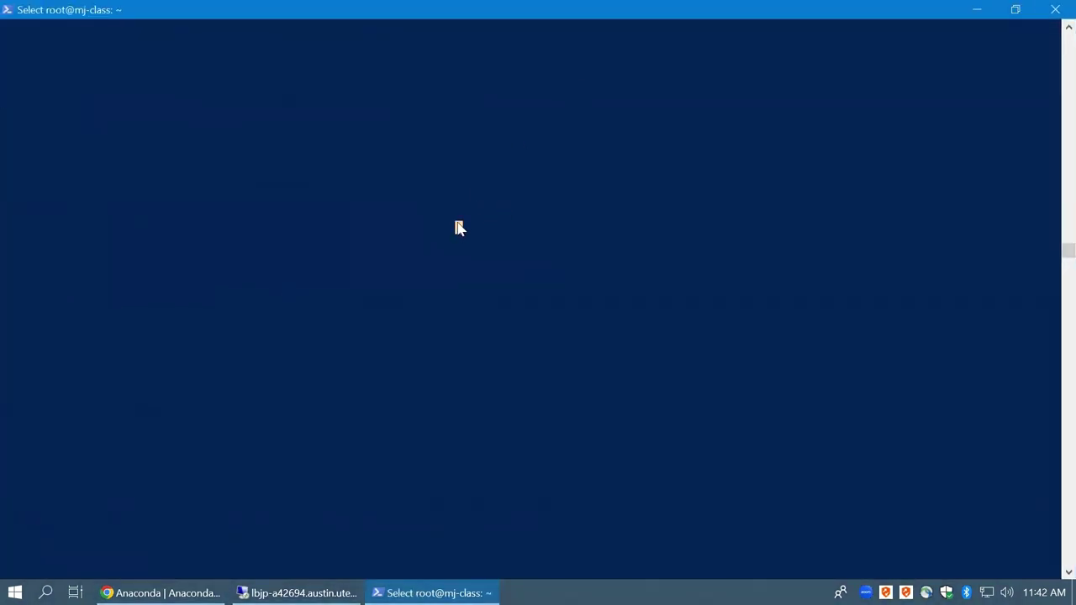
{"action": "key", "text": "Escape"}
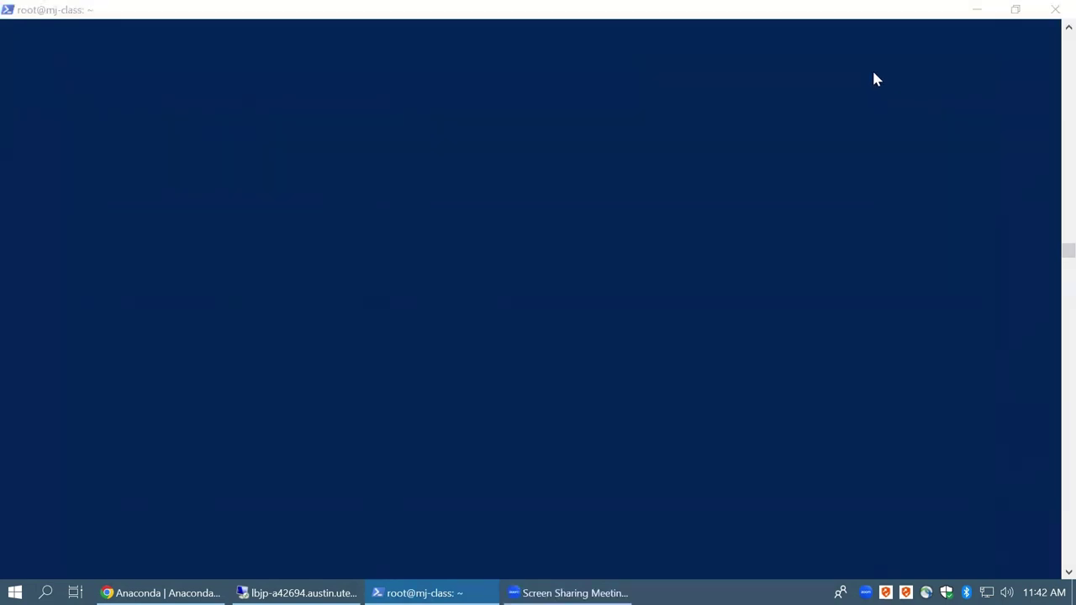
Scroll through the terminal output, then close the PowerShell window to end the SSH session
{"action": "left_click", "coordinate": [685, 81]}
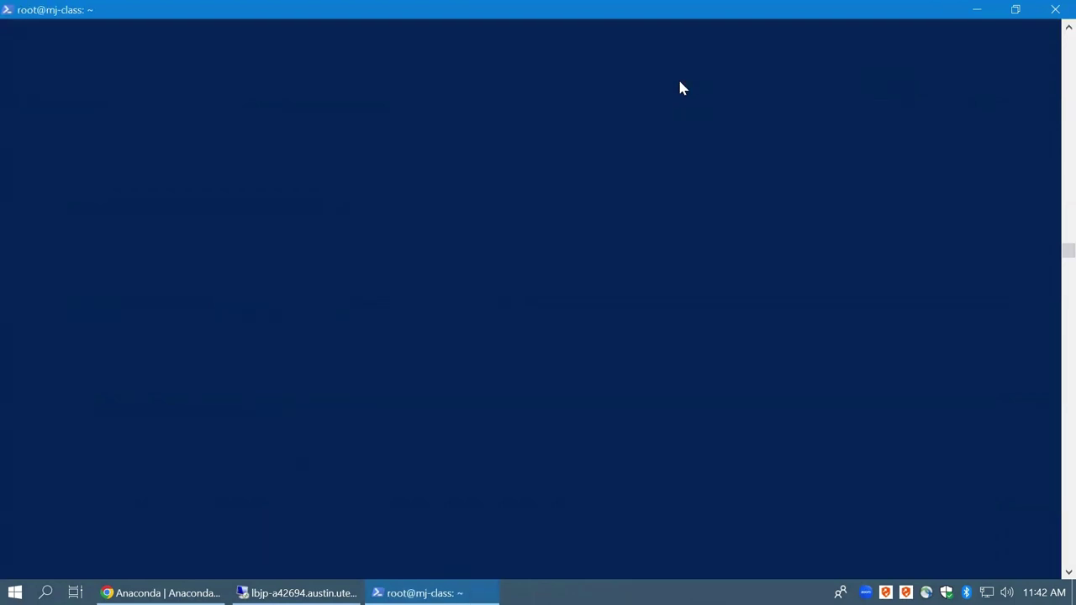
{"action": "left_click", "coordinate": [539, 228]}
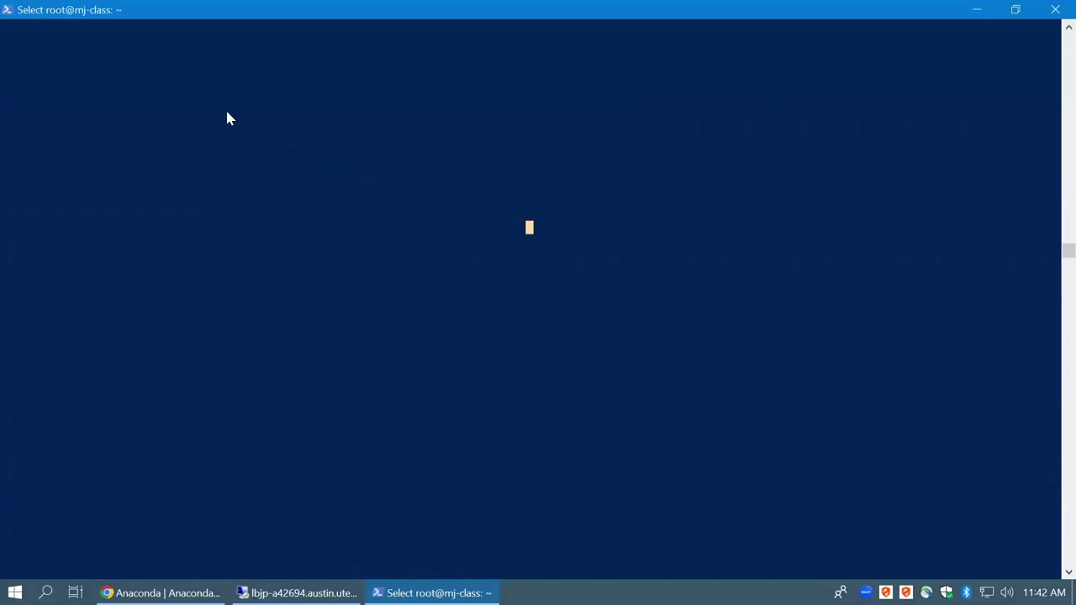
{"action": "left_click_drag", "start_coordinate": [230, 106], "coordinate": [207, 106]}
{"action": "scroll", "coordinate": [942, 425], "scroll_direction": "down", "scroll_amount": 2}
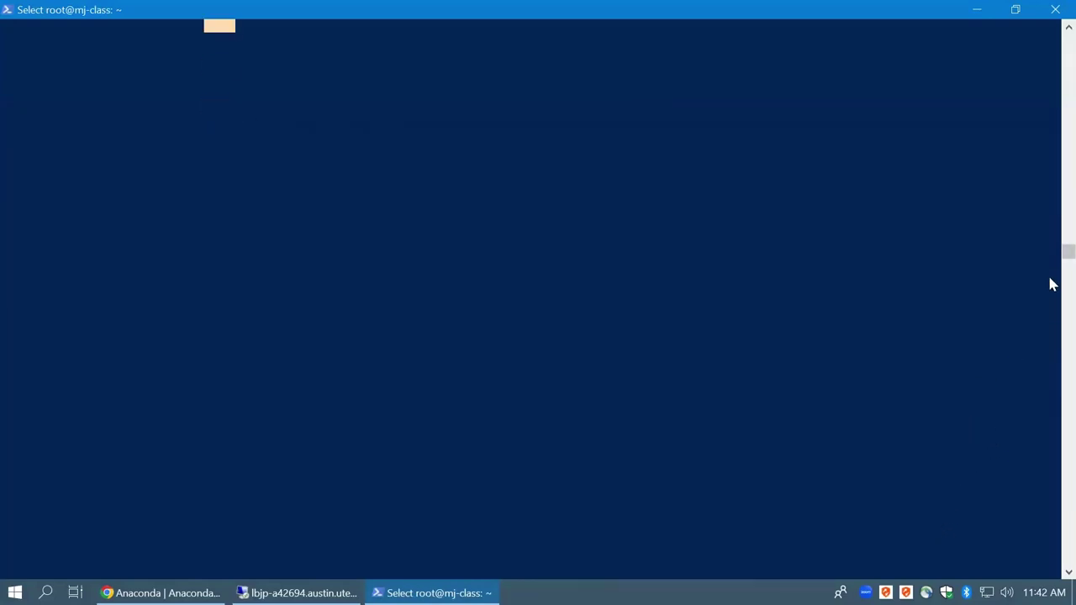
{"action": "scroll", "coordinate": [1049, 310], "scroll_direction": "up", "scroll_amount": 5}
{"action": "left_click_drag", "start_coordinate": [1051, 247], "coordinate": [1051, 570]}
{"action": "left_click", "coordinate": [804, 498]}
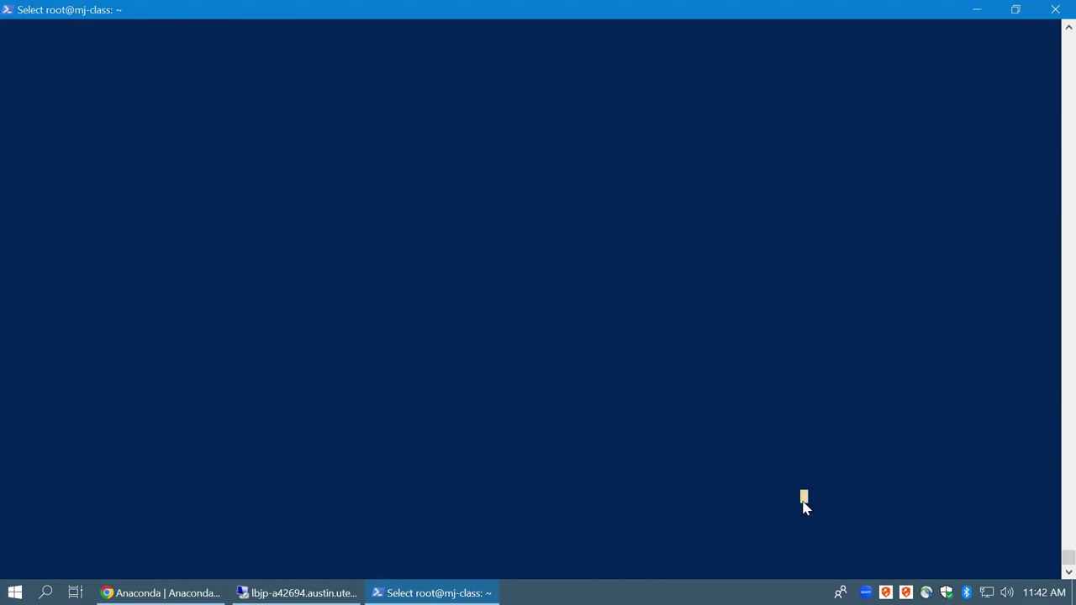
{"action": "left_click", "coordinate": [1053, 8]}
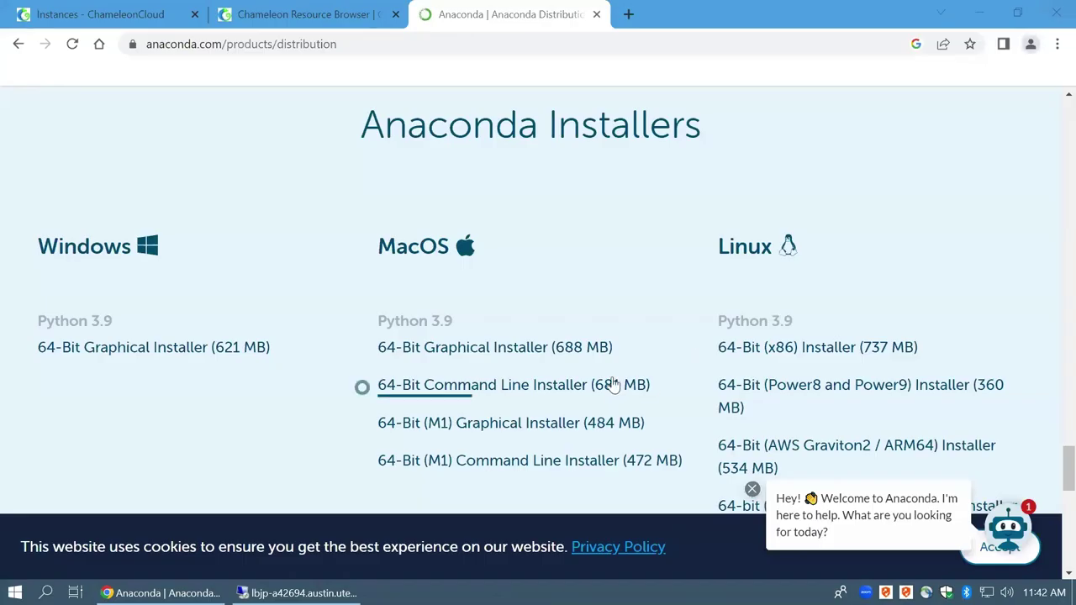
Open a maximized PowerShell window in the Desktop folder and reconnect to the node with the saved ssh command
{"action": "key", "text": "super+d"}
{"action": "right_click", "coordinate": [355, 280]}
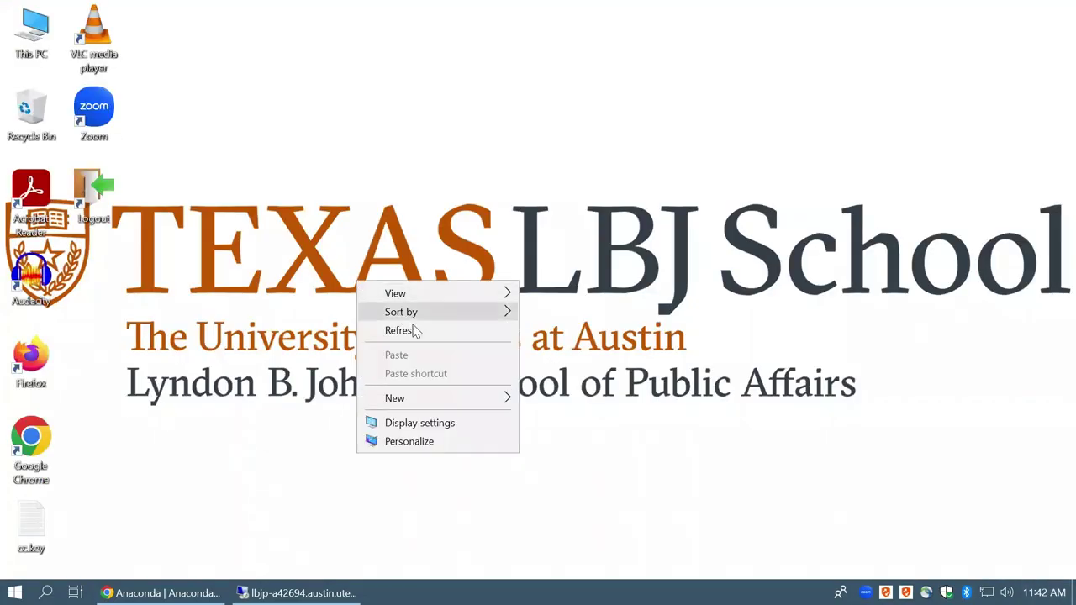
{"action": "right_click", "coordinate": [272, 280], "text": "shift"}
{"action": "left_click", "coordinate": [370, 391]}
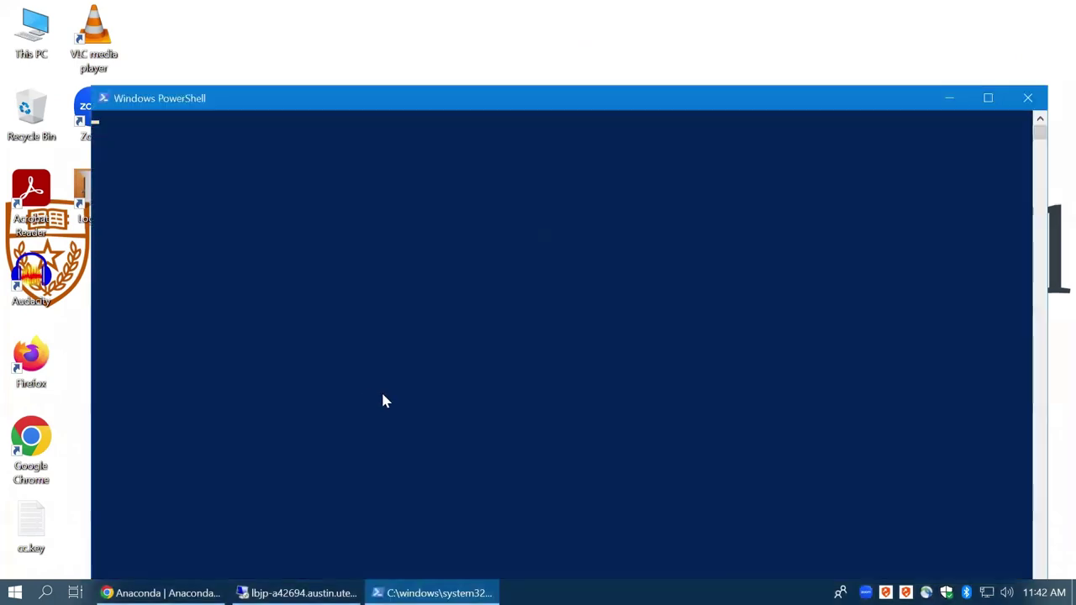
{"action": "double_click", "coordinate": [414, 106]}
{"action": "left_click_drag", "start_coordinate": [411, 121], "coordinate": [392, 134]}
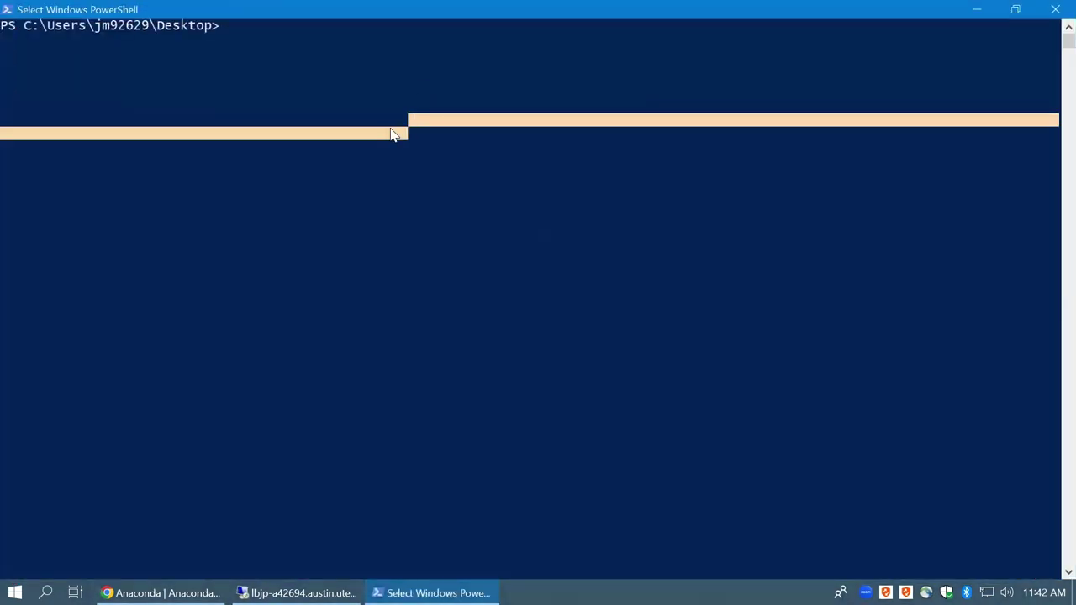
{"action": "key", "text": "ctrl+v"}
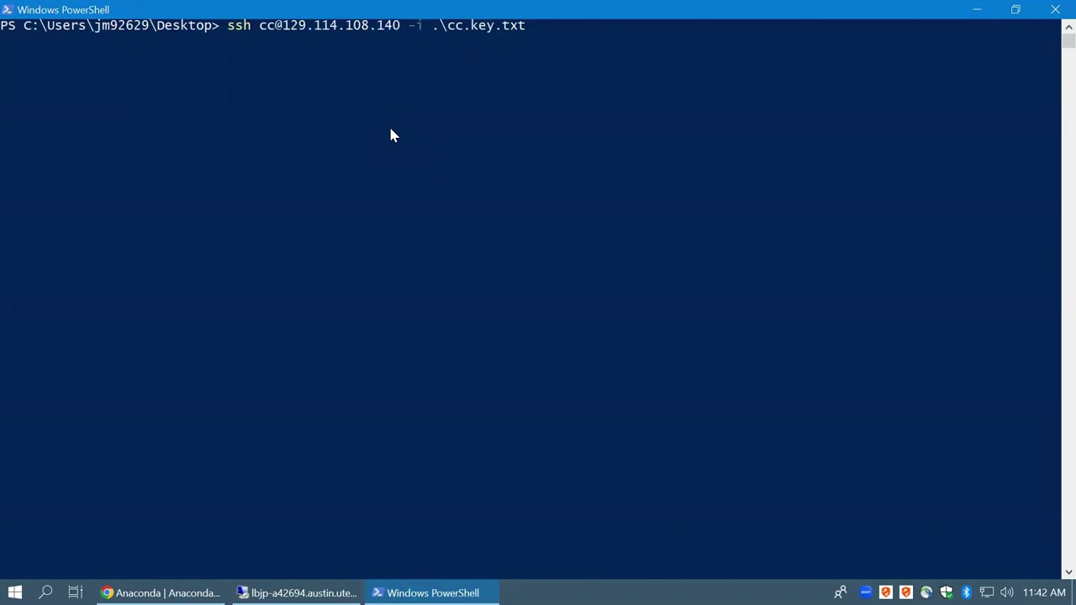
{"action": "key", "text": "Return"}
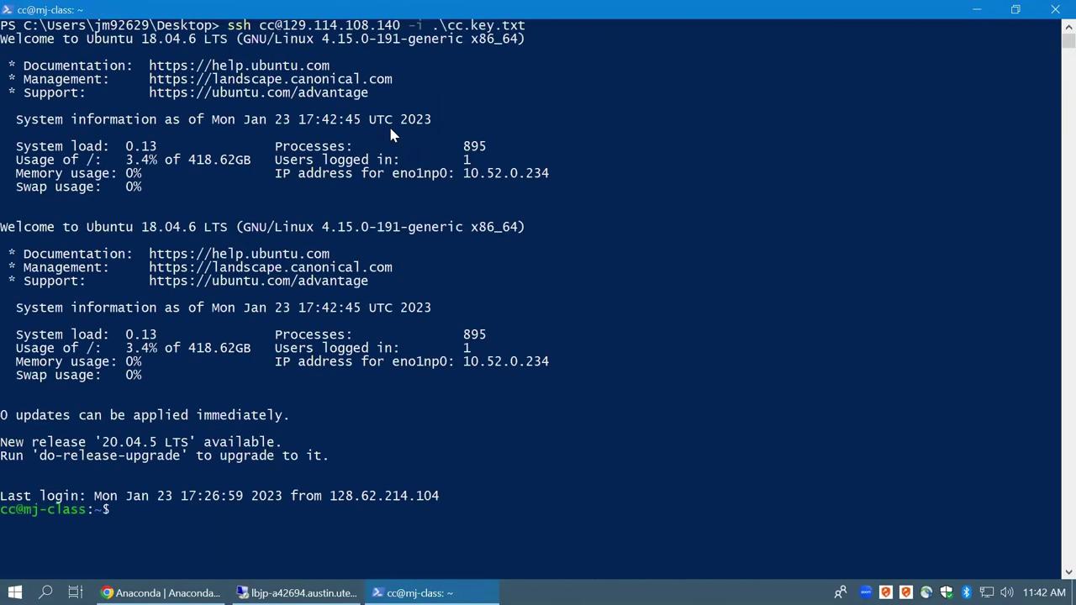
Become root with sudo su root, go to ~, clear the screen, and close the window
{"action": "type", "text": "su root"}
{"action": "key", "text": "Home"}
{"action": "type", "text": "sudo"}
{"action": "key", "text": "Return"}
{"action": "type", "text": "cd "}
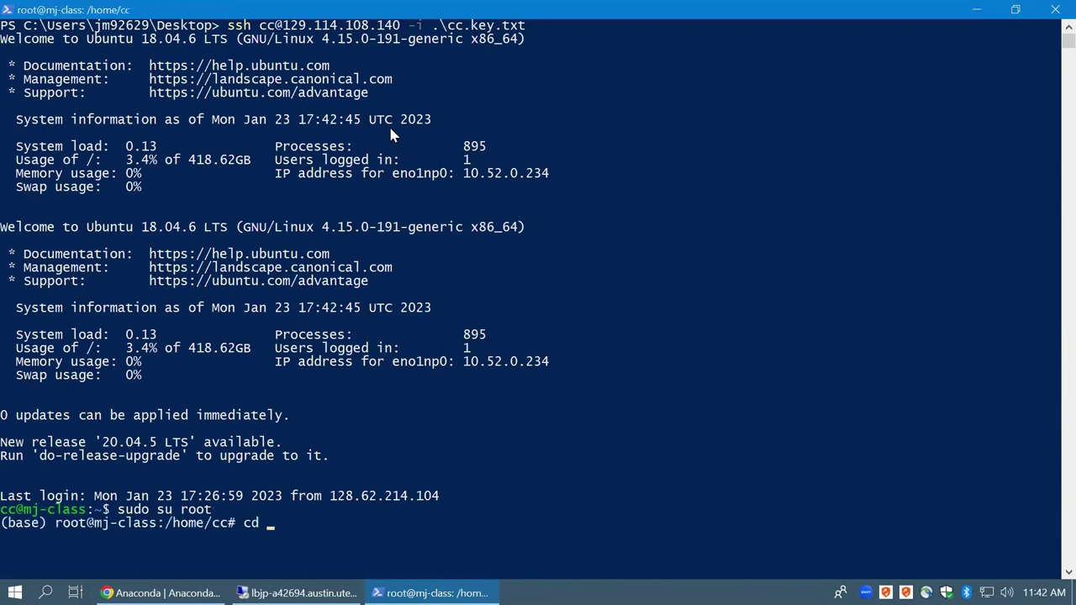
{"action": "type", "text": "~"}
{"action": "key", "text": "Return"}
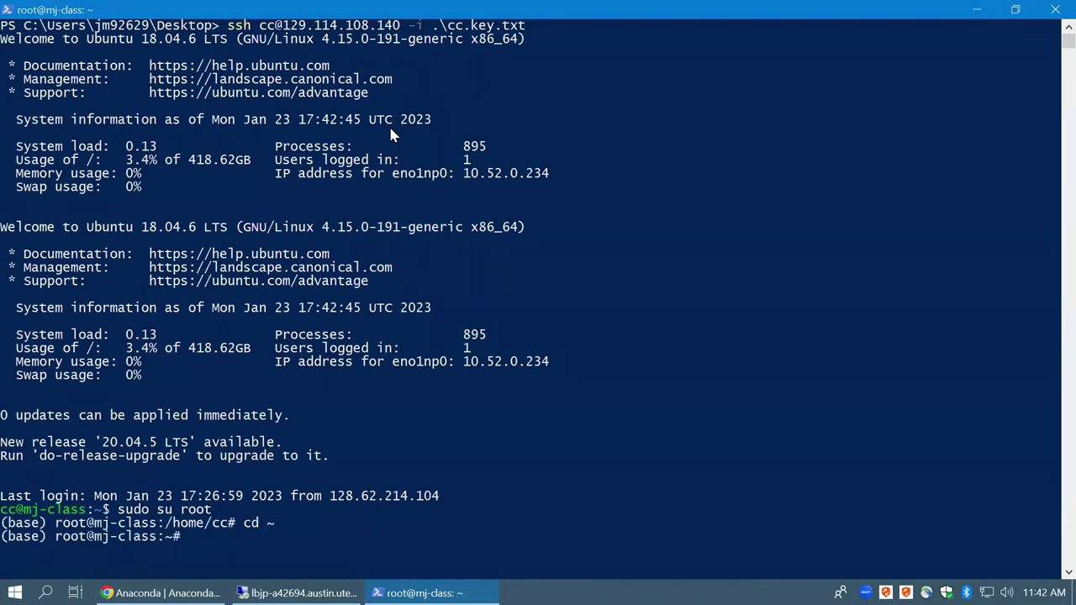
{"action": "type", "text": "clear"}
{"action": "key", "text": "Return"}
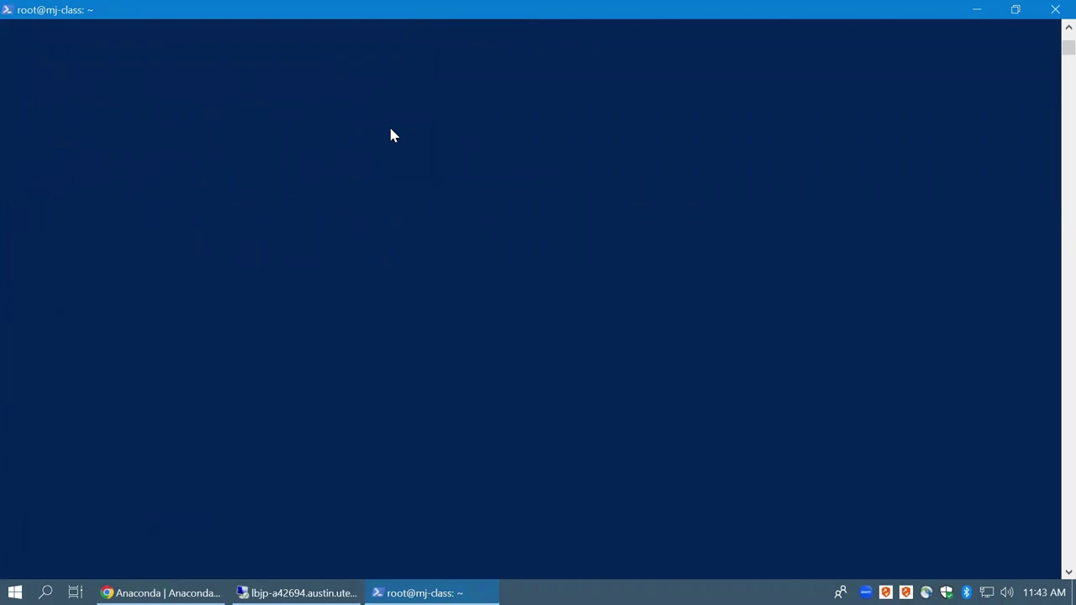
{"action": "left_click", "coordinate": [1055, 9]}
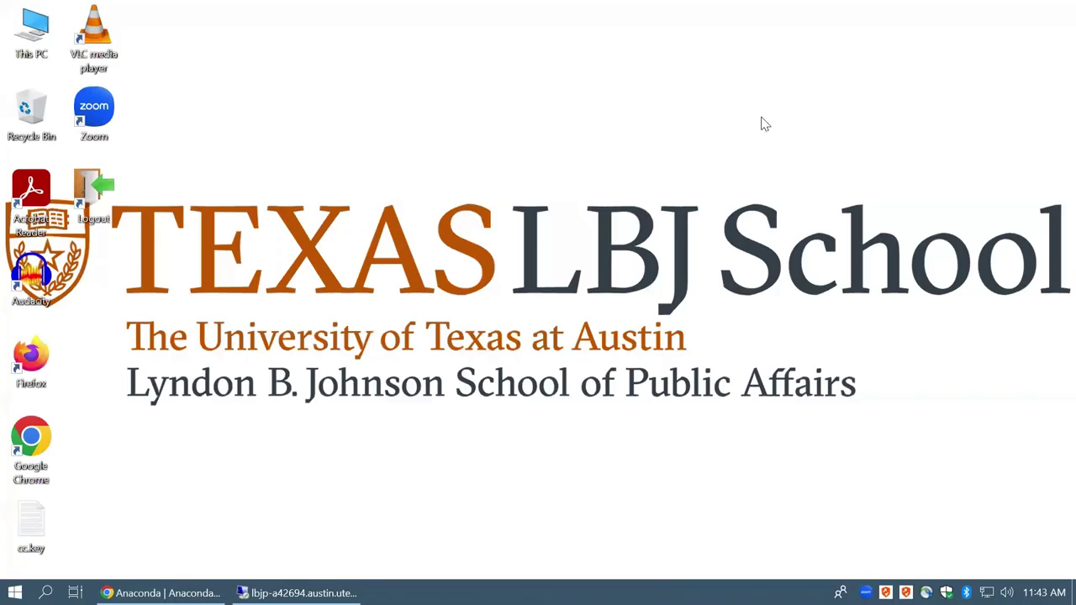
Open a maximized PowerShell window in the Desktop folder and paste the ssh command using .\cc.key.txt
{"action": "right_click", "coordinate": [236, 299]}
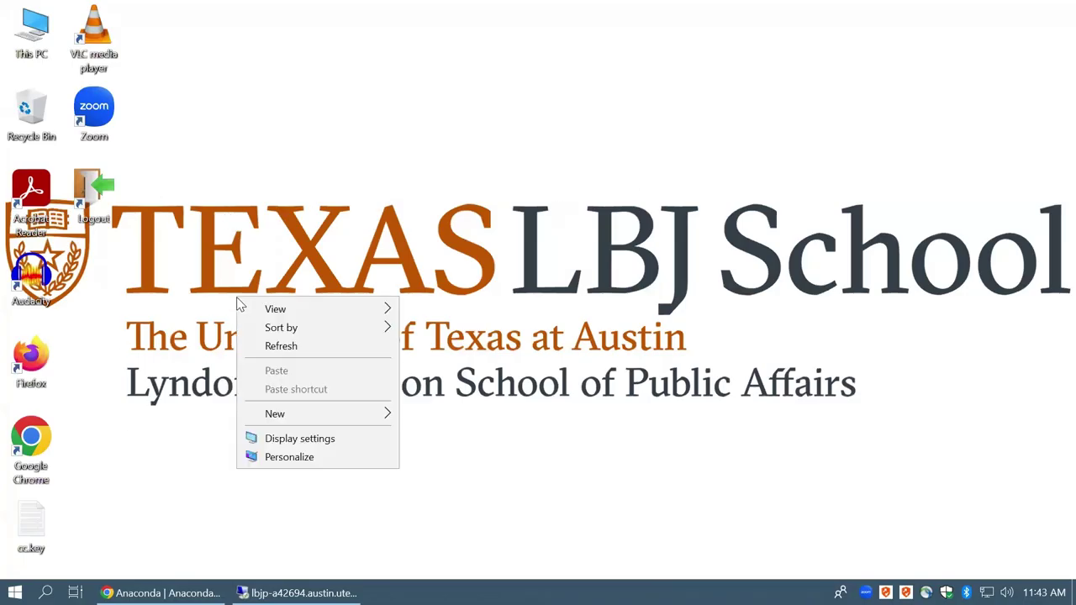
{"action": "left_click", "coordinate": [222, 315]}
{"action": "right_click", "coordinate": [256, 305], "text": "shift"}
{"action": "left_click", "coordinate": [313, 416]}
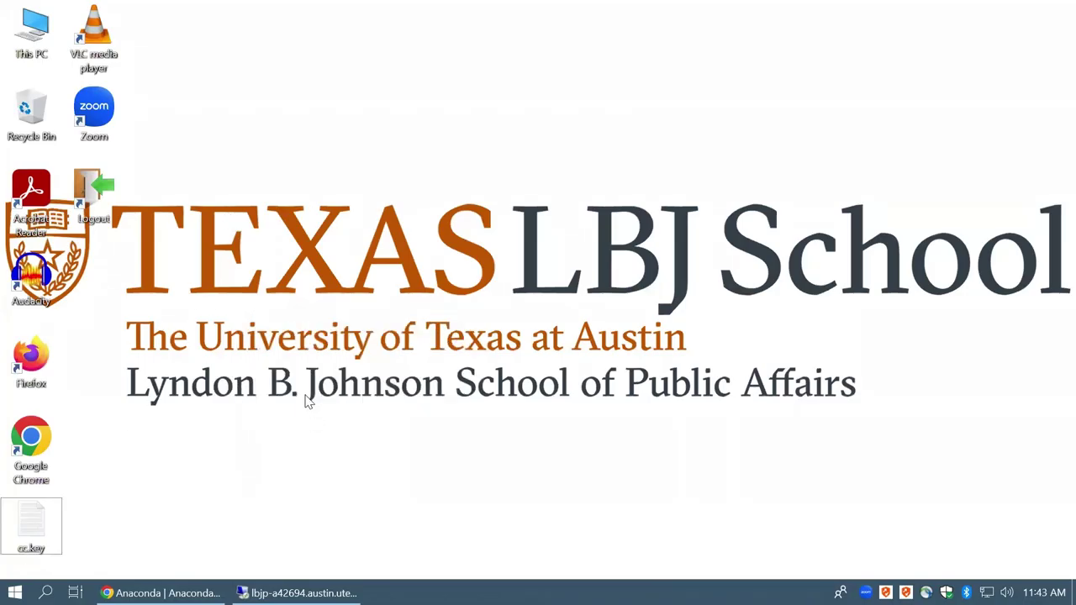
{"action": "left_click_drag", "start_coordinate": [276, 120], "coordinate": [238, 5]}
{"action": "left_click", "coordinate": [322, 200]}
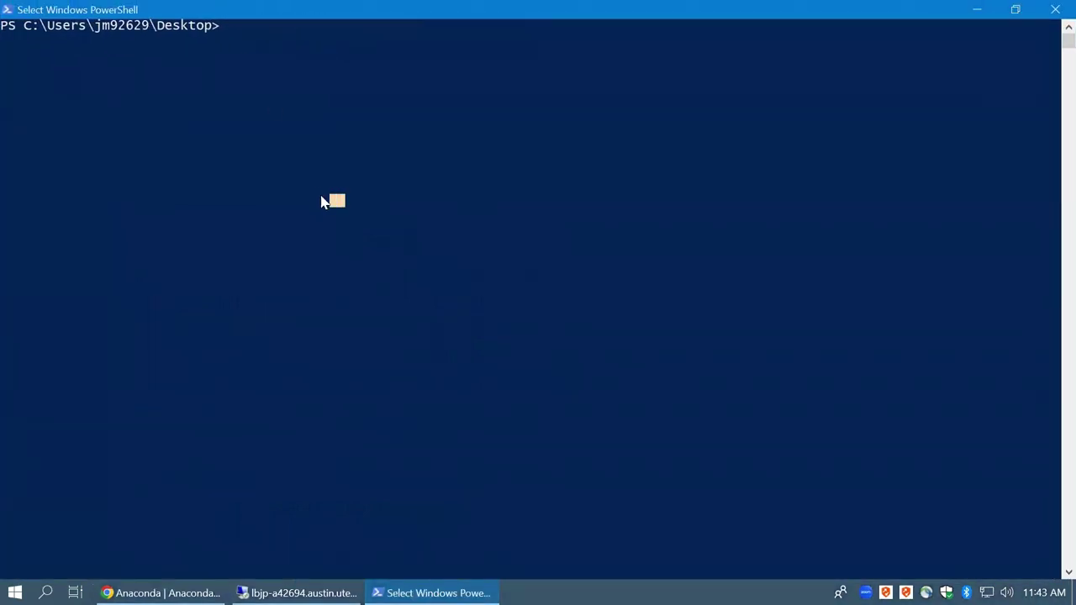
{"action": "key", "text": "ctrl+v"}
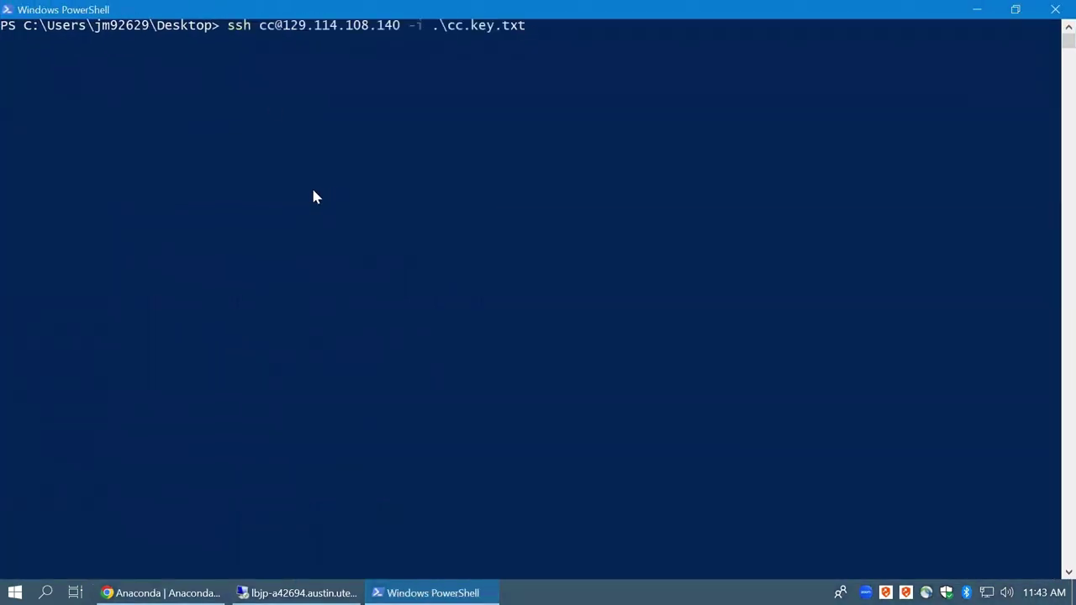
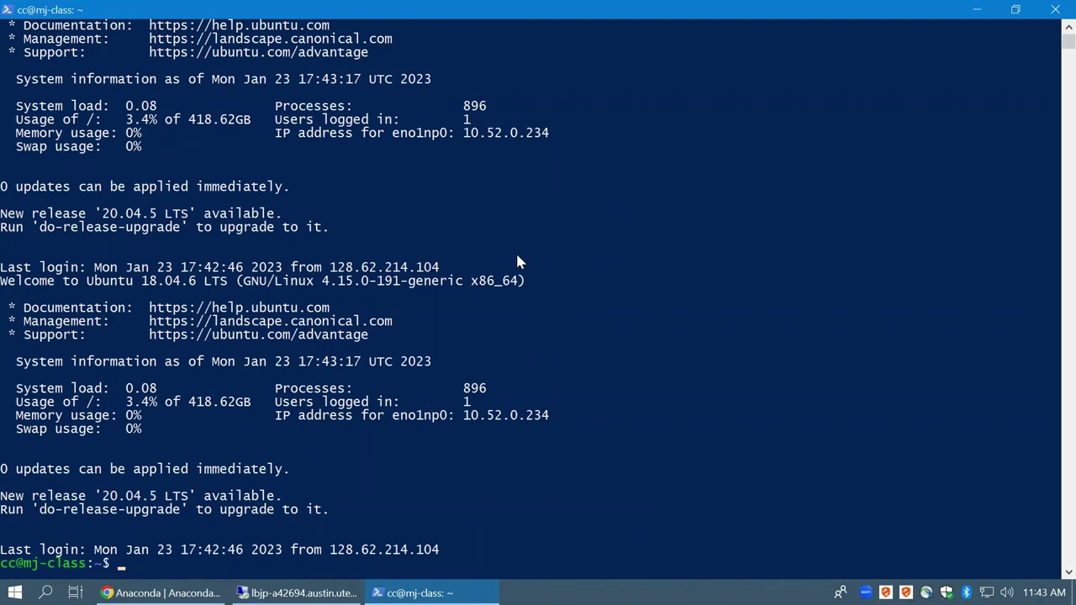
Peek at the desktop behind the SSH terminal, then bring the terminal back to front
{"action": "left_click", "coordinate": [977, 11]}
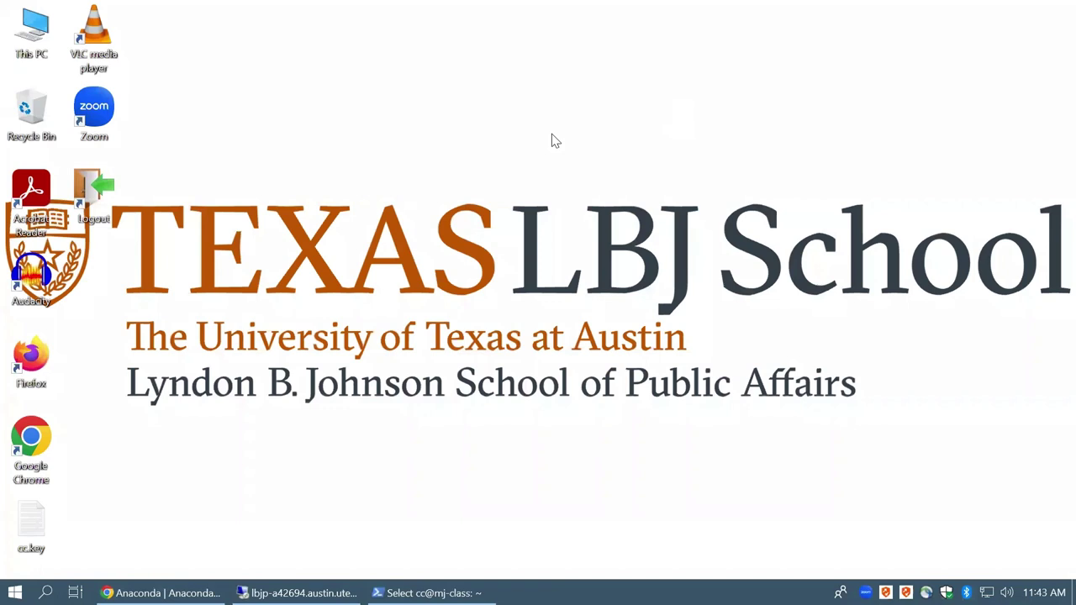
{"action": "right_click", "coordinate": [436, 125]}
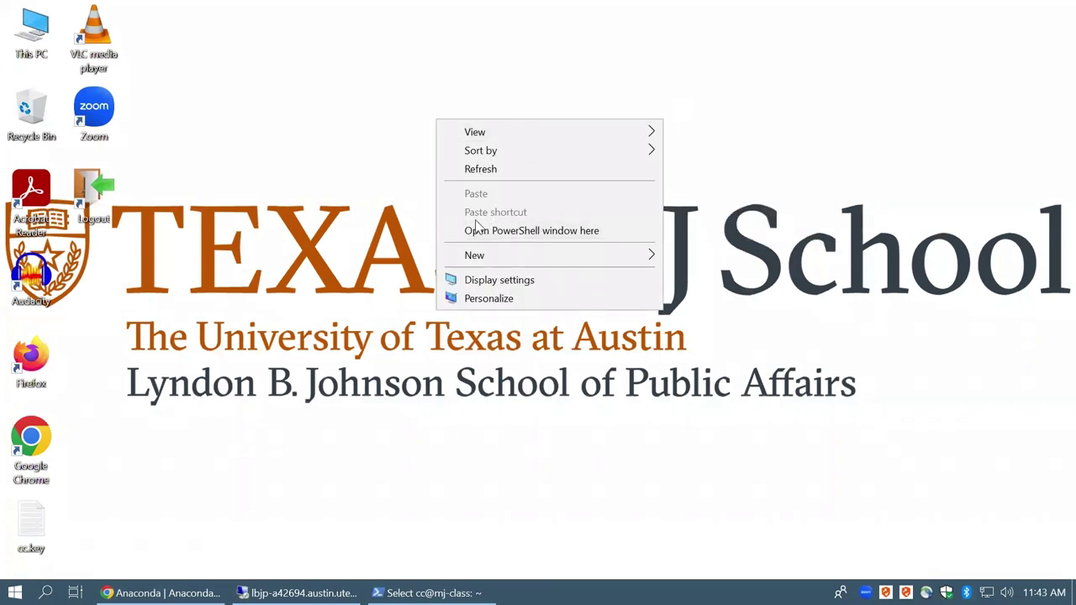
{"action": "left_click", "coordinate": [310, 82]}
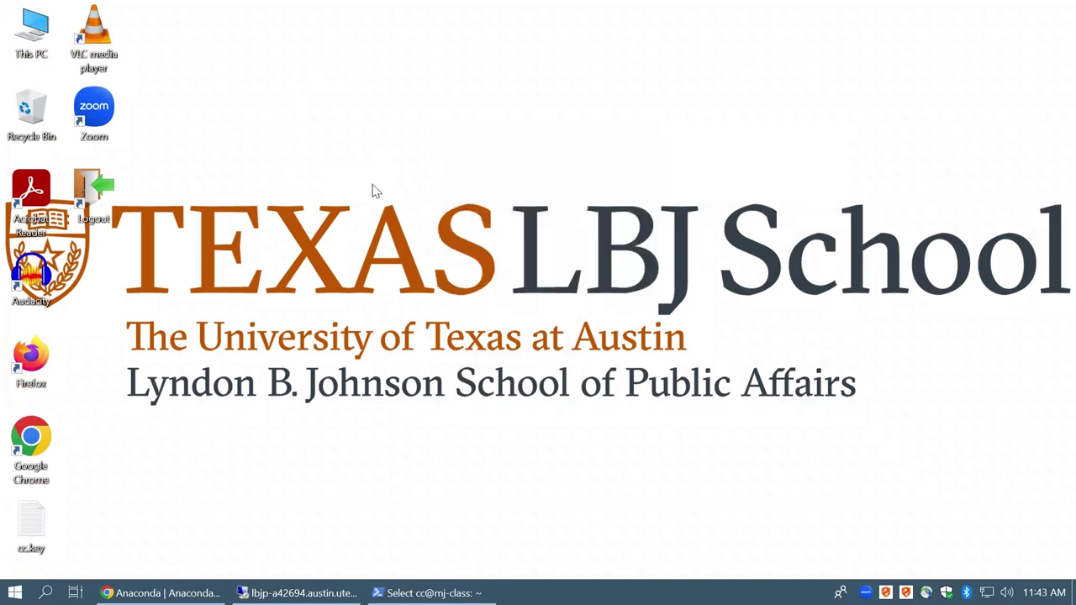
{"action": "left_click", "coordinate": [492, 592]}
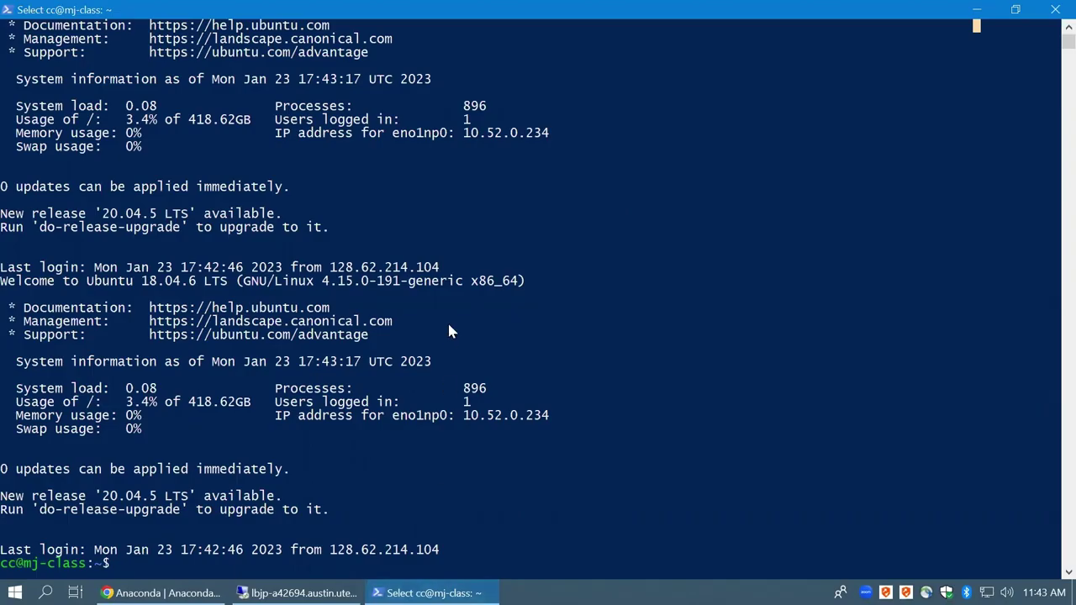
{"action": "left_click", "coordinate": [191, 482]}
Open a Command Prompt, list the contents of the Desktop folder, then close it
{"action": "key", "text": "super+r"}
{"action": "type", "text": "cmd"}
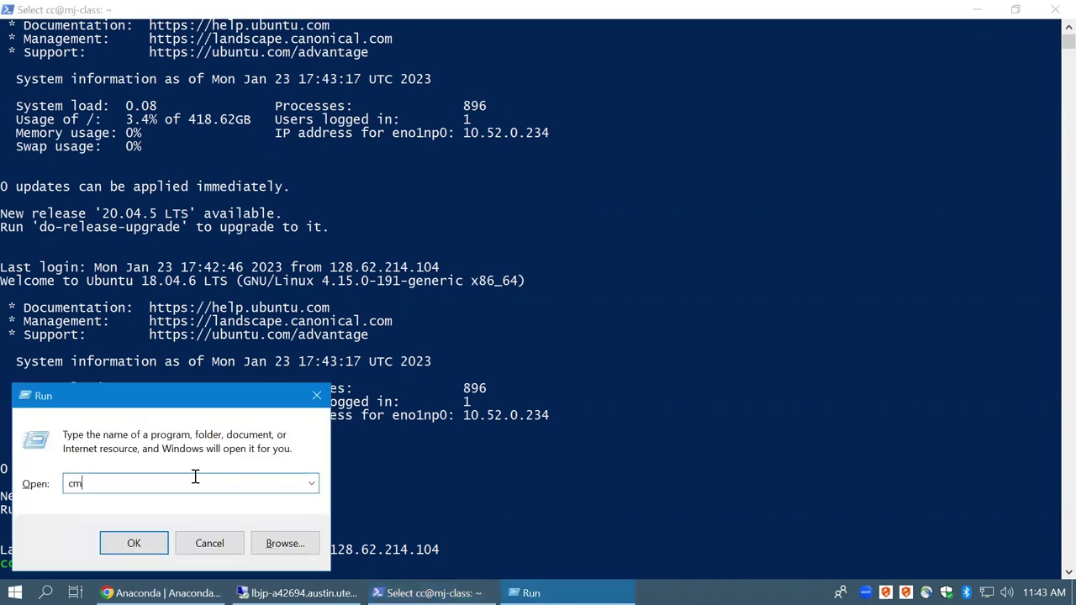
{"action": "key", "text": "Return"}
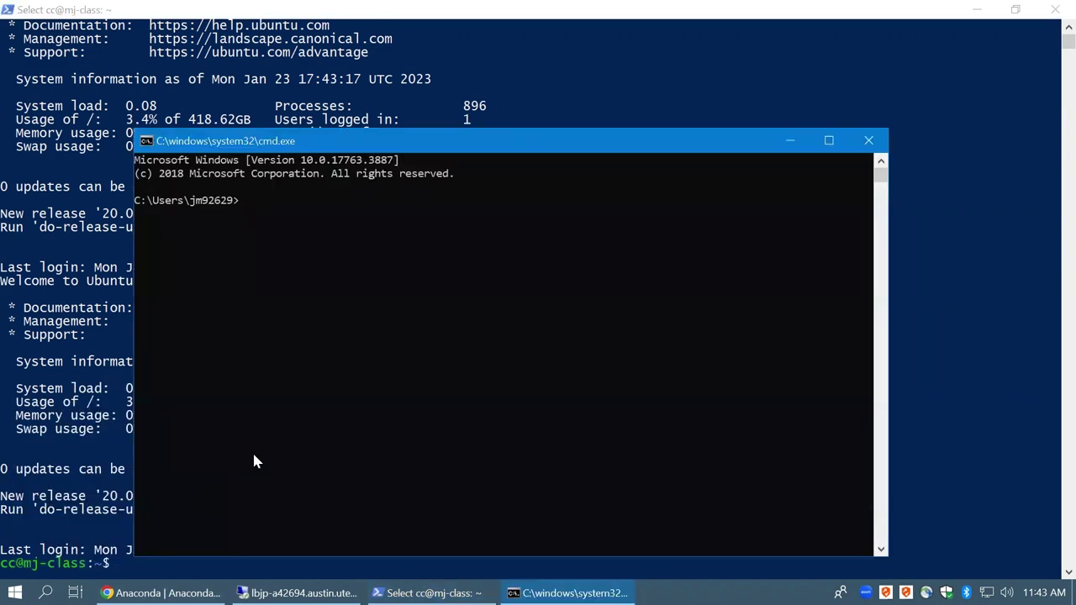
{"action": "left_click_drag", "start_coordinate": [186, 200], "coordinate": [244, 202]}
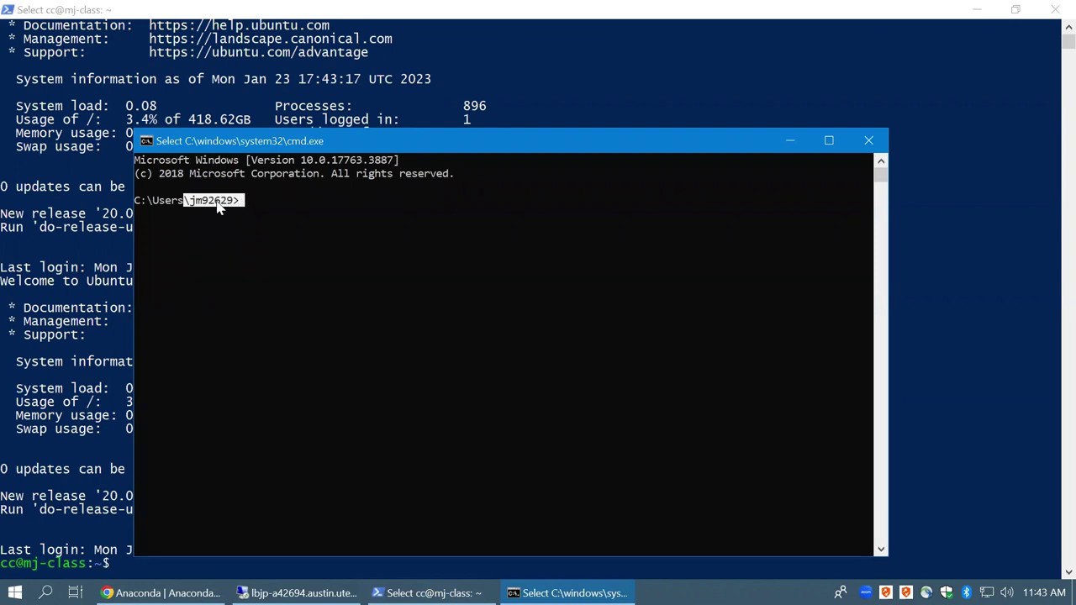
{"action": "left_click", "coordinate": [217, 206]}
{"action": "left_click", "coordinate": [256, 202]}
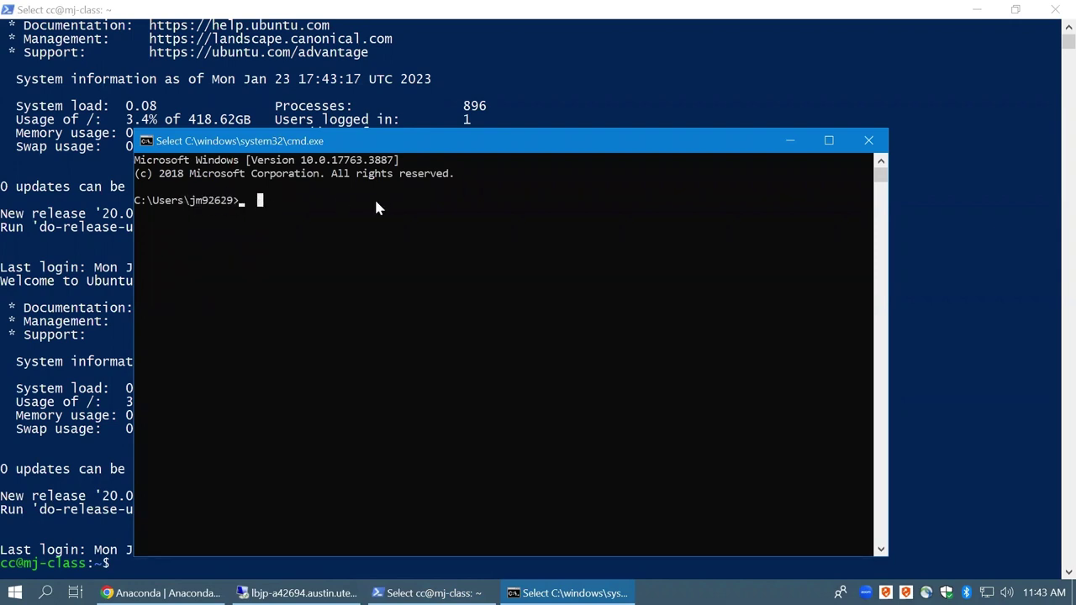
{"action": "key", "text": "Escape"}
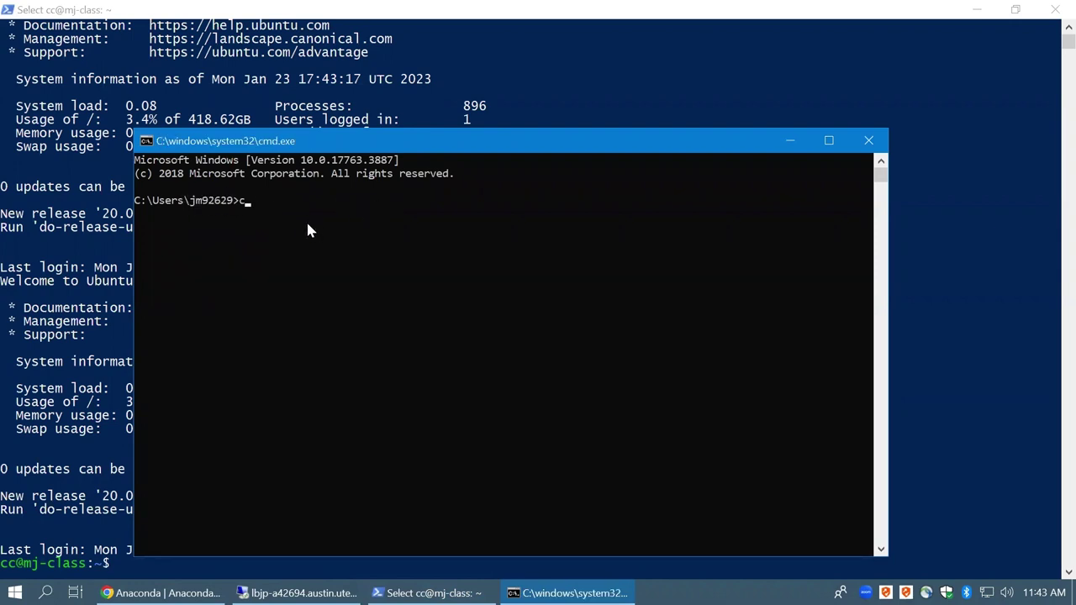
{"action": "type", "text": "cd ../Desktop"}
{"action": "key", "text": "Return"}
{"action": "type", "text": "ls"}
{"action": "key", "text": "Return"}
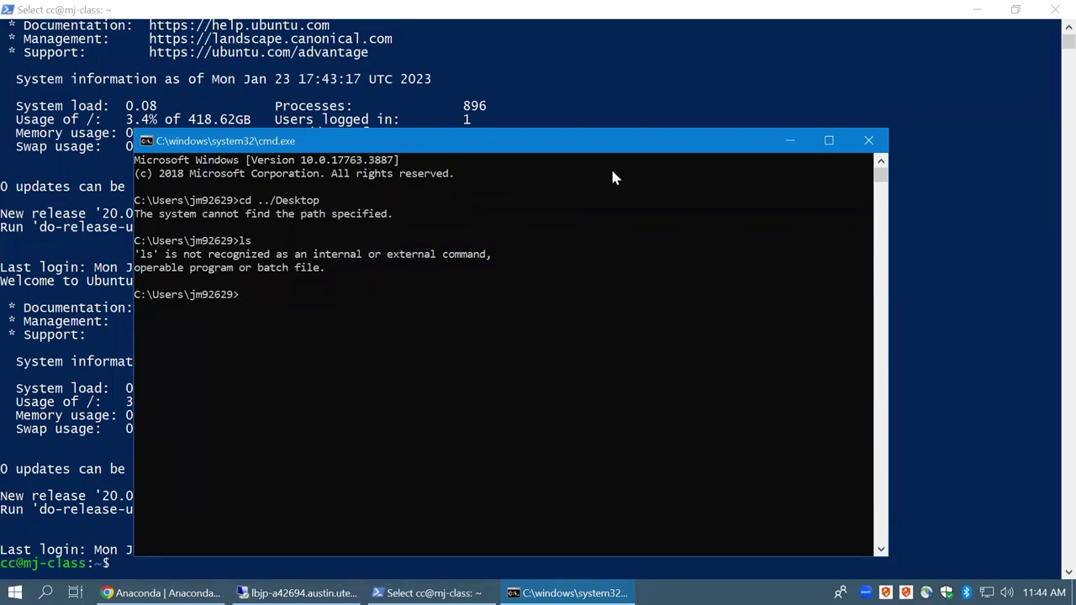
{"action": "left_click", "coordinate": [869, 140]}
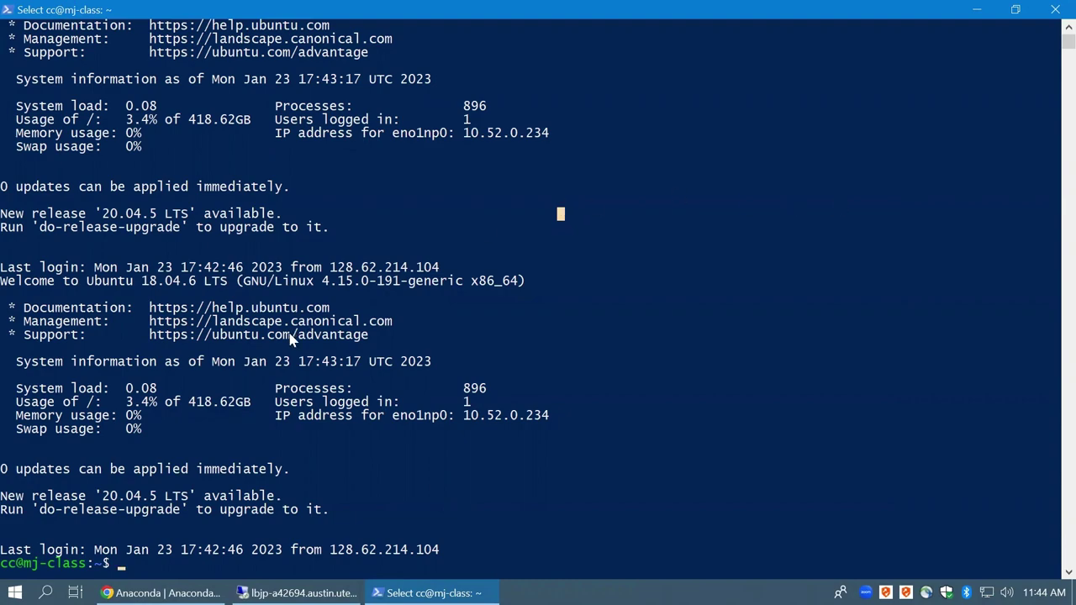
Search Google for xshell and open NetSarang's Xshell product page
{"action": "left_click", "coordinate": [159, 593]}
{"action": "left_click", "coordinate": [506, 49]}
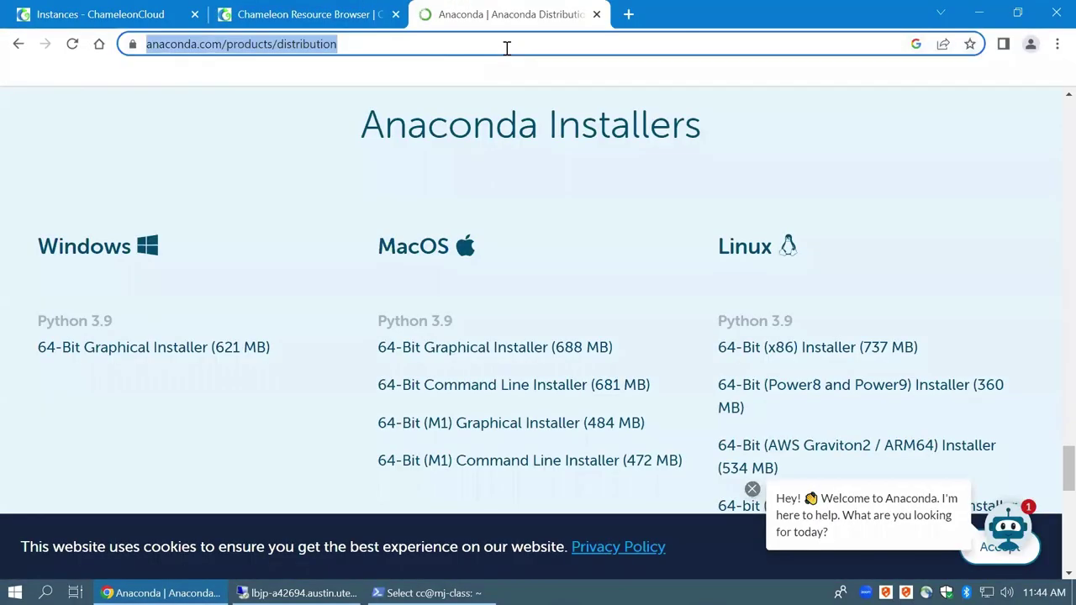
{"action": "type", "text": "xshell"}
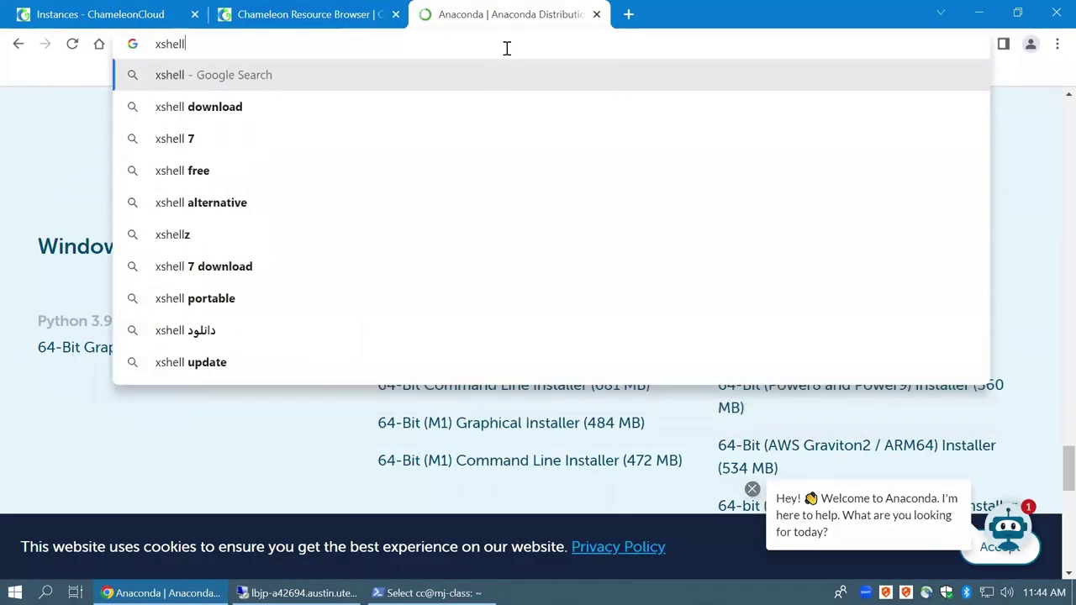
{"action": "key", "text": "Return"}
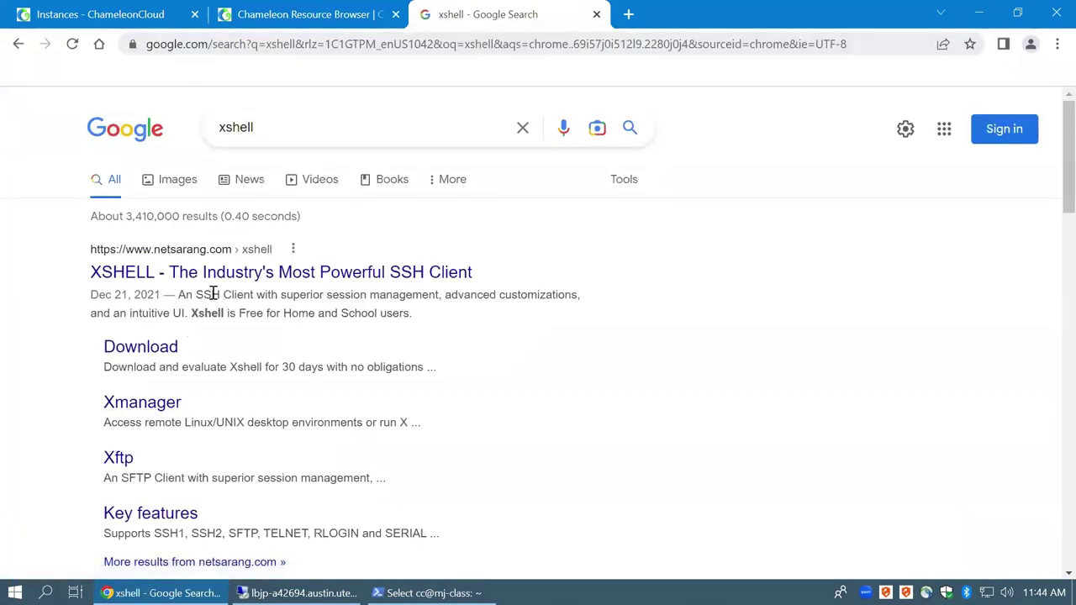
{"action": "left_click", "coordinate": [162, 279]}
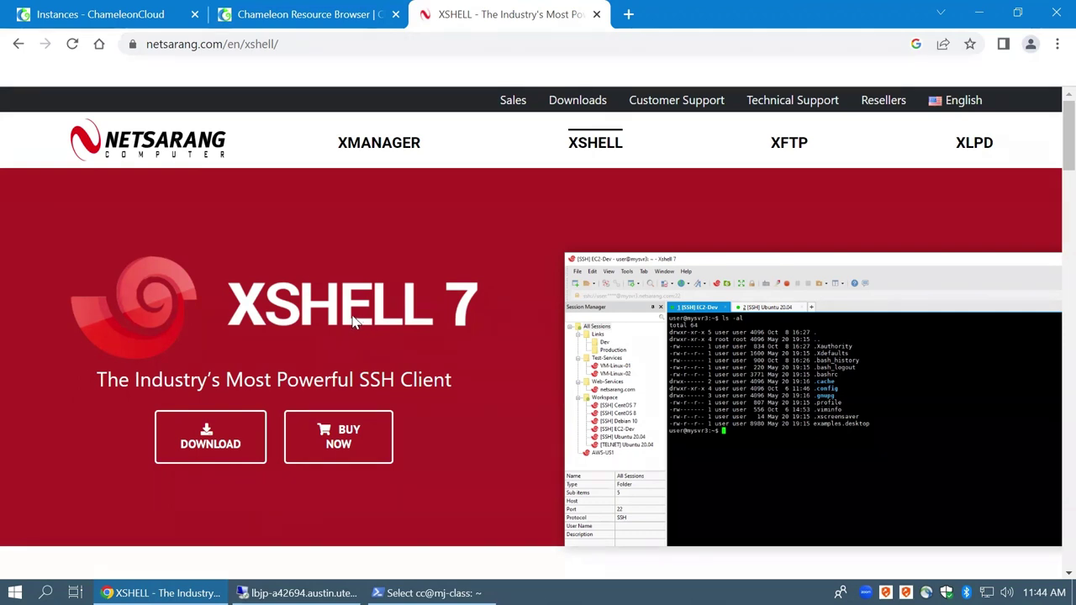
In a new tab, download the 64-bit x86 PuTTY MSI installer from putty.org
{"action": "left_click", "coordinate": [628, 15]}
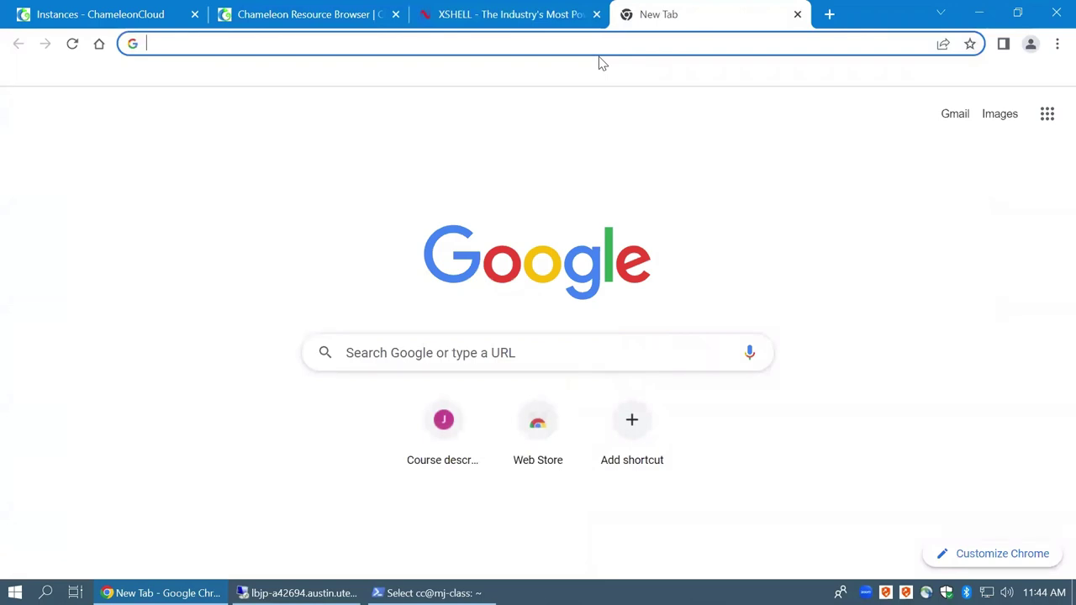
{"action": "type", "text": "putty"}
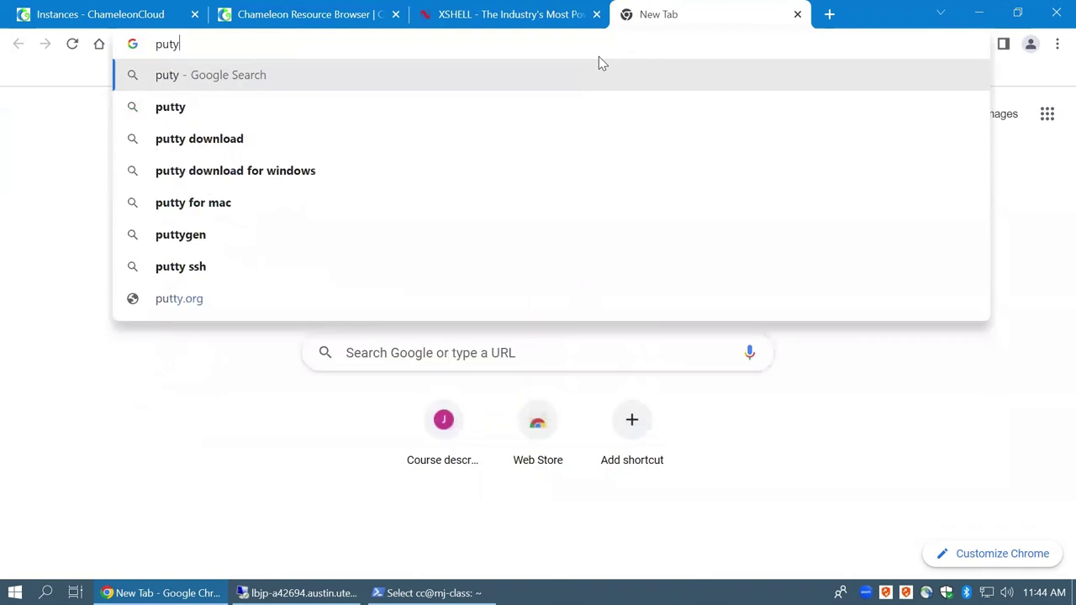
{"action": "key", "text": "Return"}
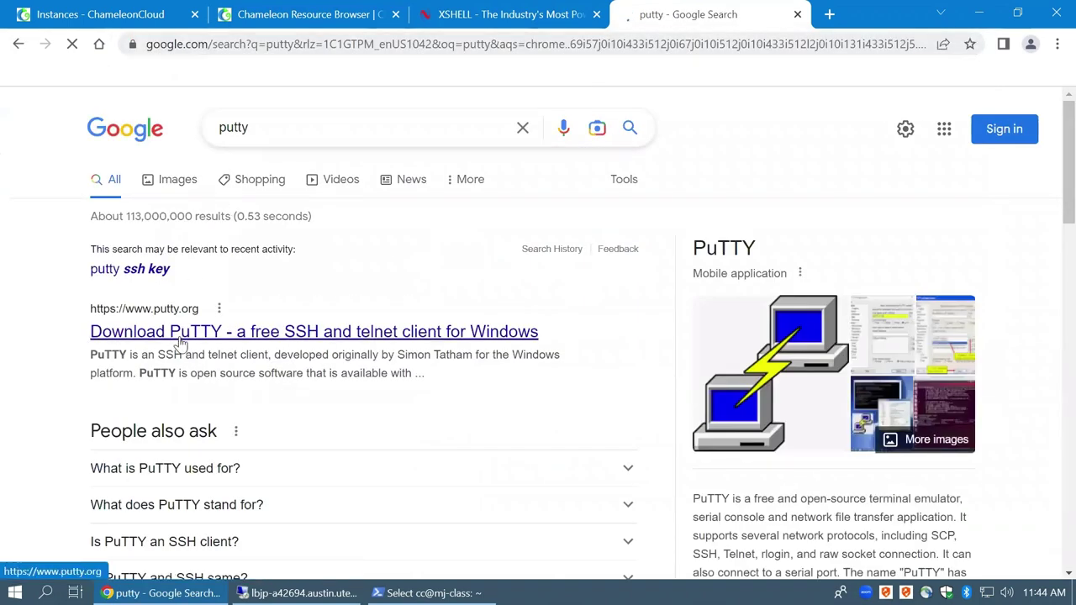
{"action": "left_click", "coordinate": [183, 339]}
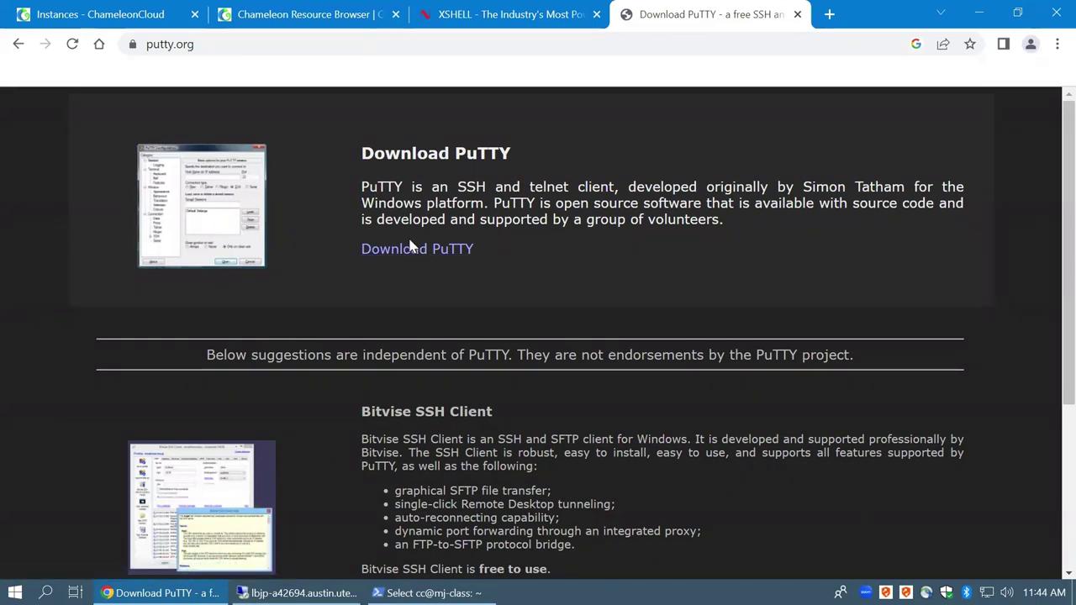
{"action": "left_click", "coordinate": [409, 249]}
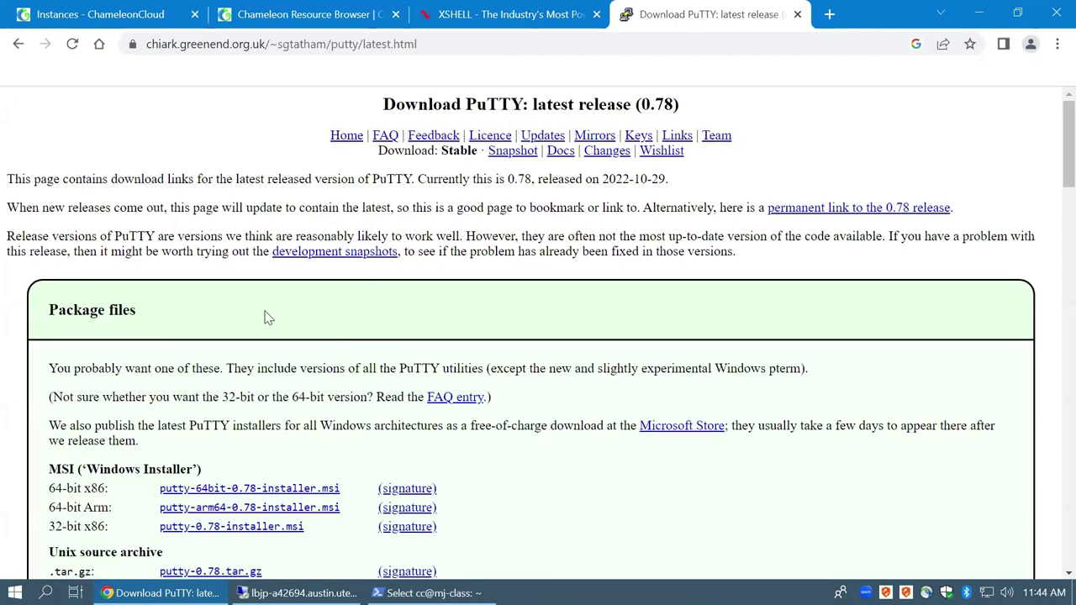
{"action": "left_click", "coordinate": [277, 491]}
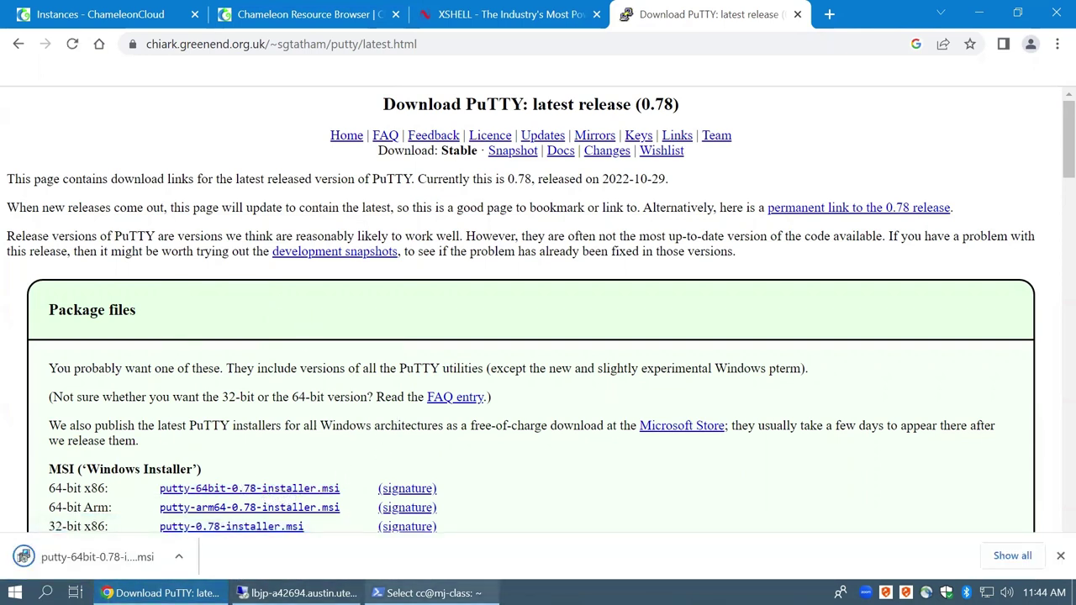
Return to the Xshell product page tab and scroll back to its top
{"action": "left_click", "coordinate": [505, 14]}
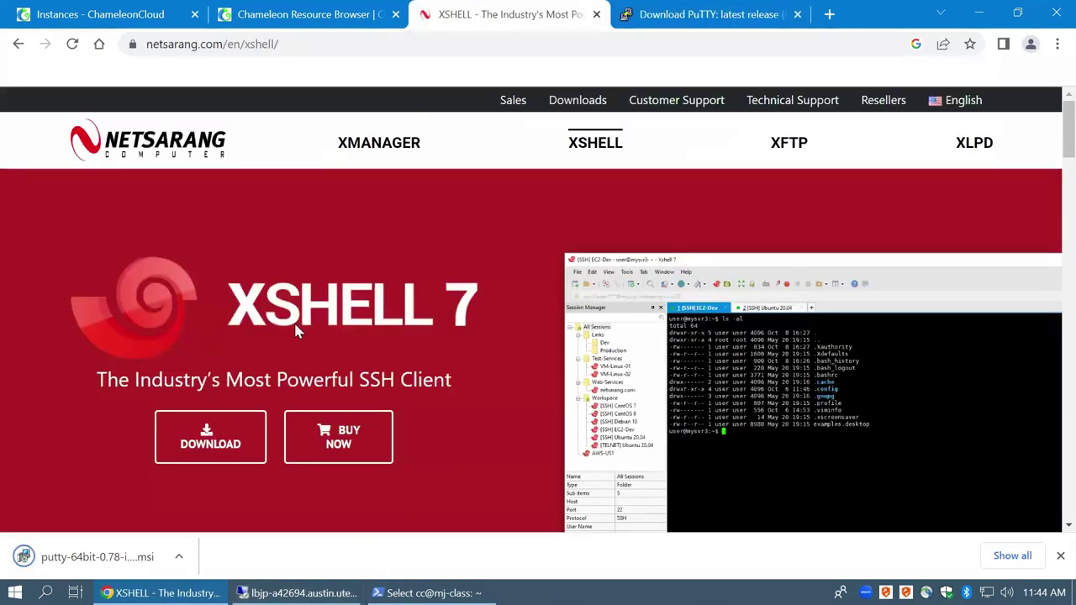
{"action": "scroll", "coordinate": [296, 322], "scroll_direction": "up", "scroll_amount": 1}
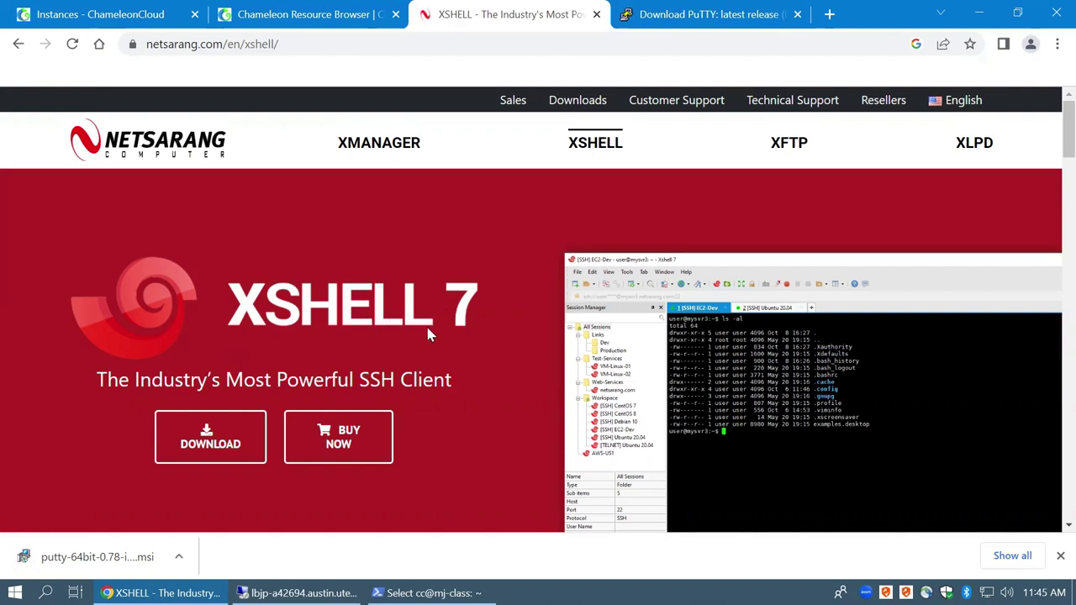
{"action": "left_click", "coordinate": [160, 593]}
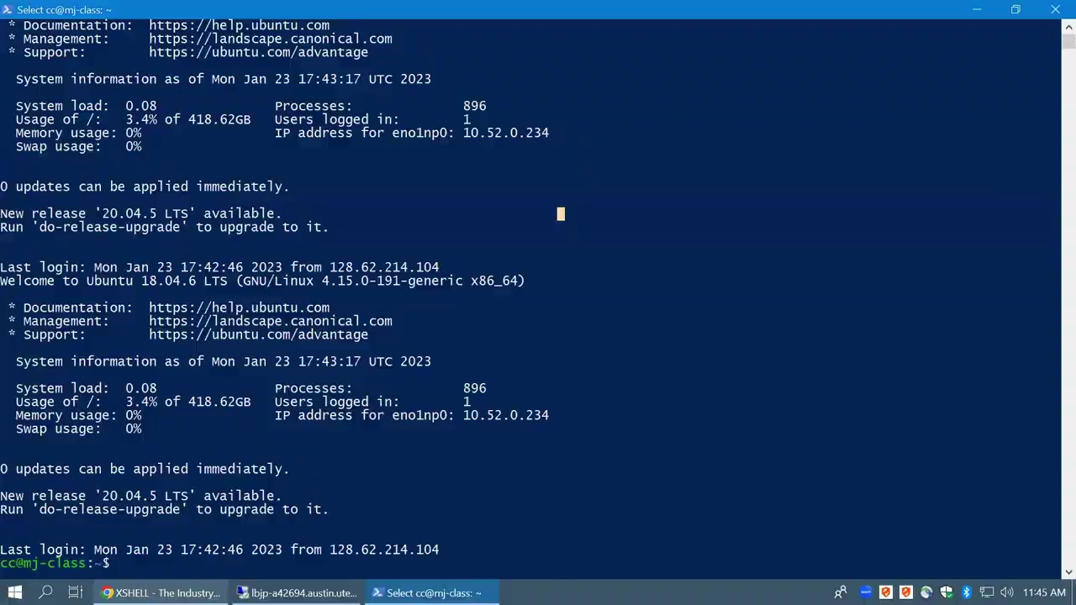
{"action": "left_click", "coordinate": [160, 593]}
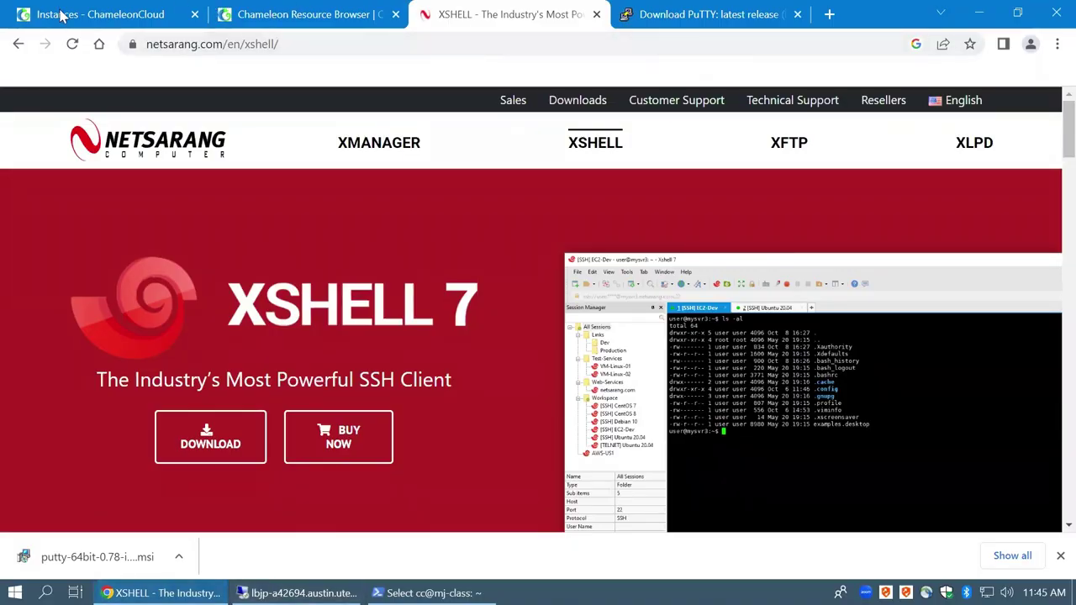
Load the css.jima.me course site and open the Assignment 2 instructions
{"action": "left_click", "coordinate": [101, 14]}
{"action": "left_click", "coordinate": [209, 44]}
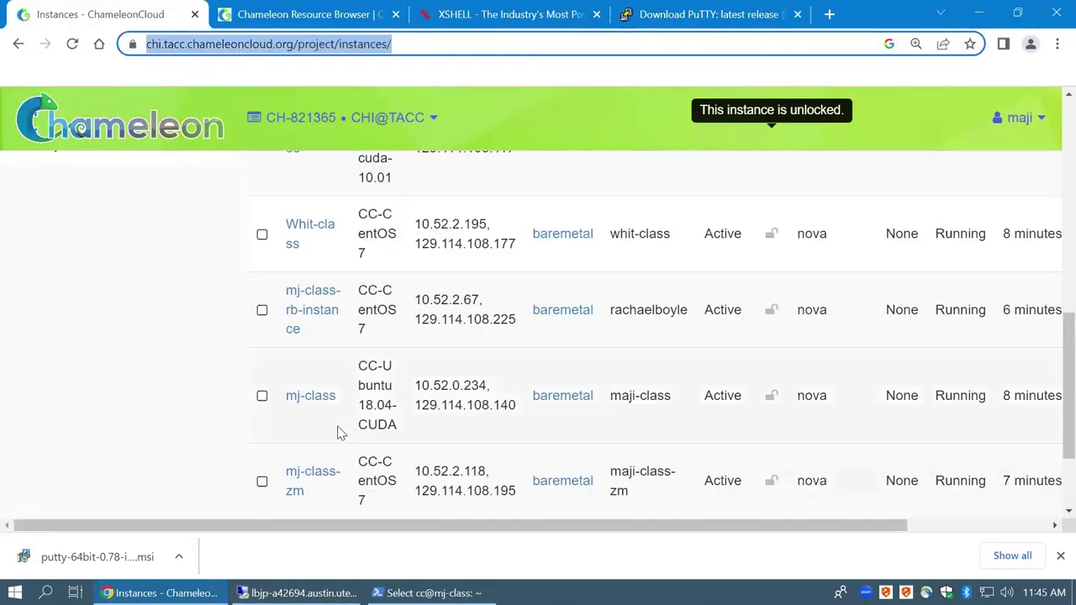
{"action": "type", "text": "css"}
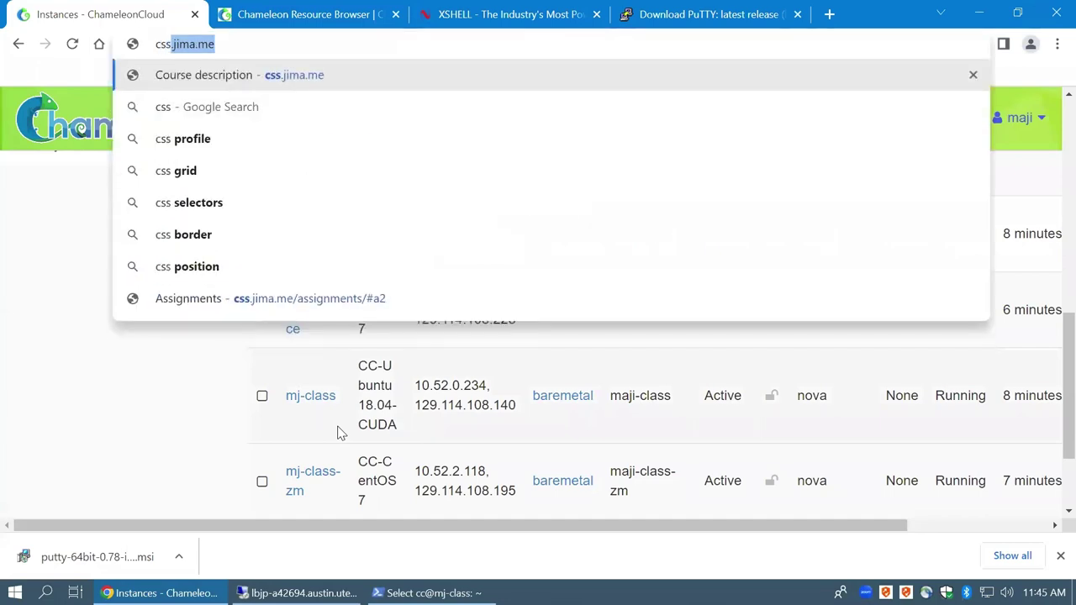
{"action": "key", "text": "Return"}
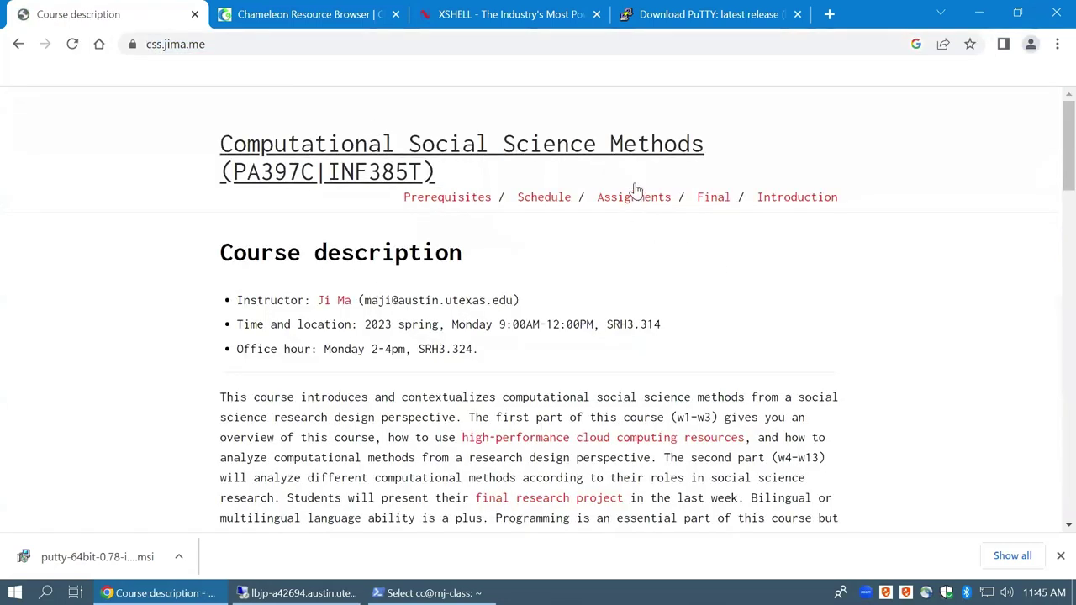
{"action": "left_click", "coordinate": [627, 202]}
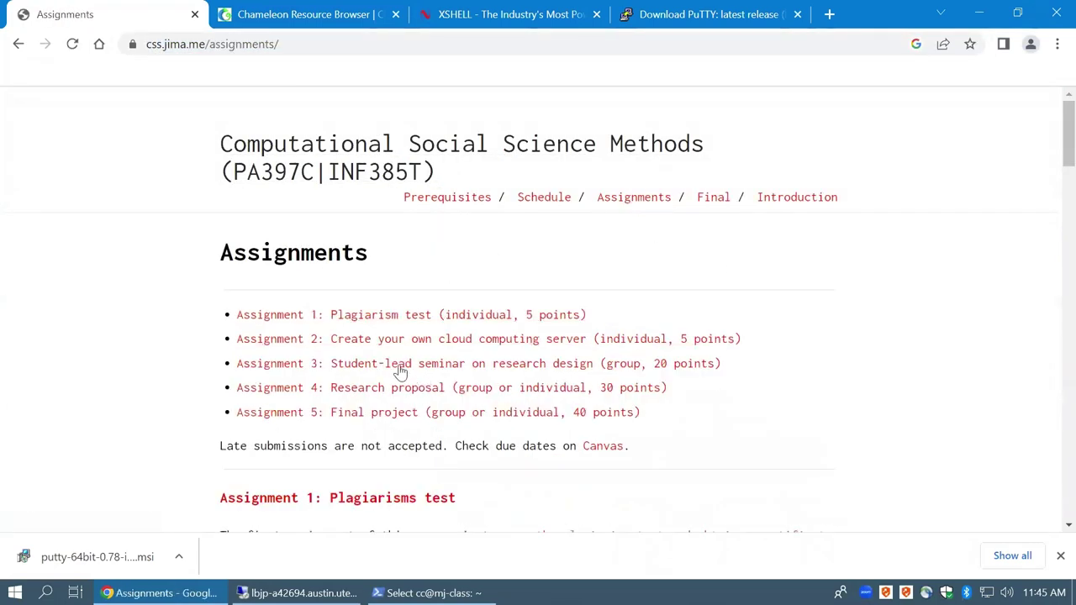
{"action": "left_click", "coordinate": [393, 339]}
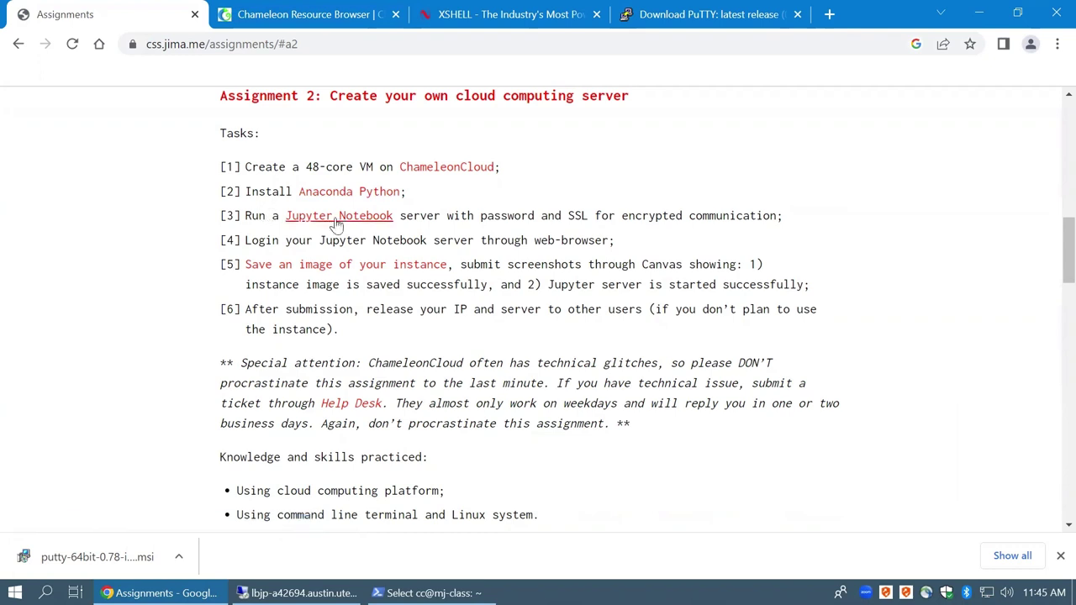
Read Assignment 2's Jupyter server task and its linked public-server docs, then go back
{"action": "left_click_drag", "start_coordinate": [454, 217], "coordinate": [536, 217]}
{"action": "double_click", "coordinate": [570, 217]}
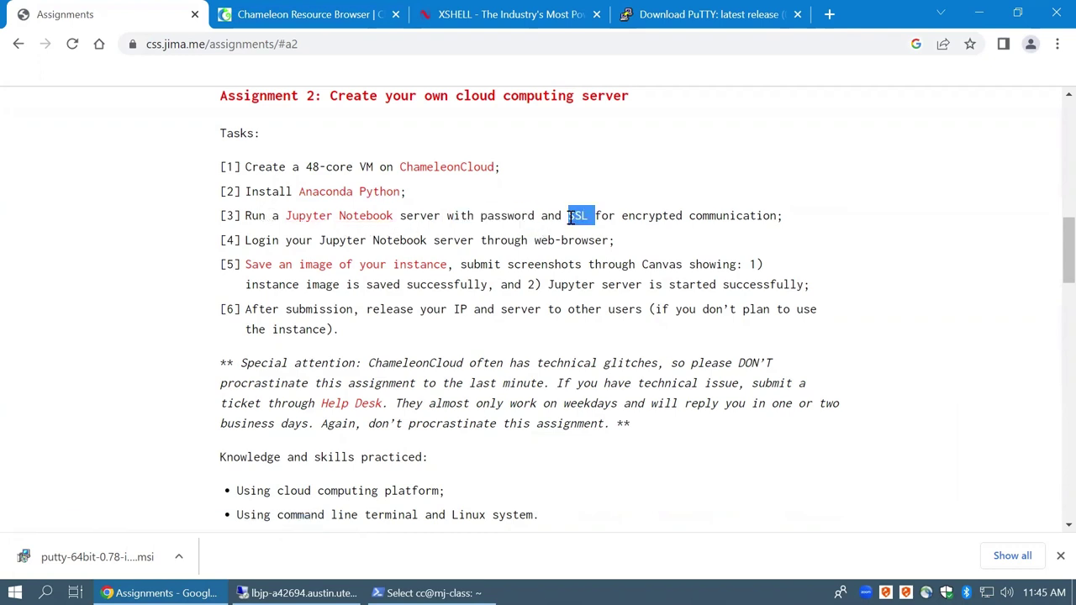
{"action": "triple_click", "coordinate": [570, 217]}
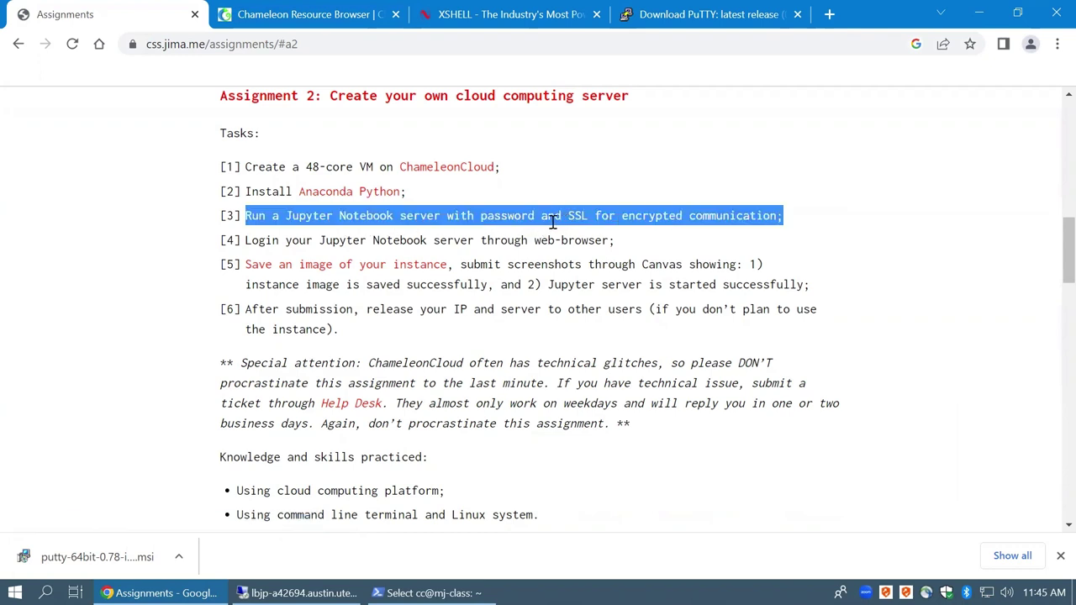
{"action": "left_click", "coordinate": [344, 217]}
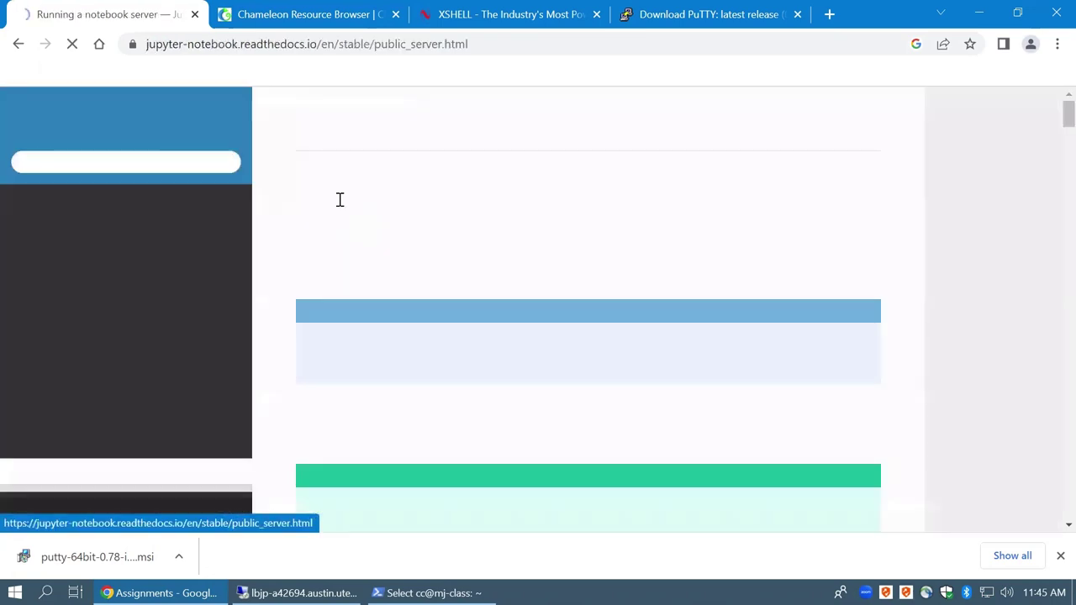
{"action": "left_click_drag", "start_coordinate": [349, 192], "coordinate": [594, 192]}
{"action": "left_click", "coordinate": [593, 192]}
{"action": "left_click", "coordinate": [19, 44]}
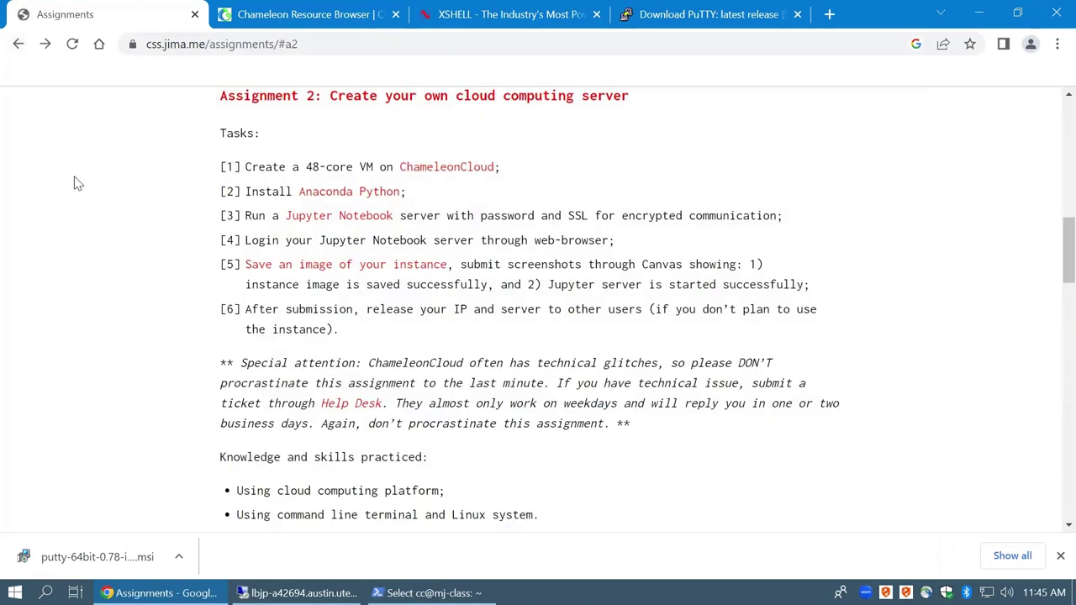
Open the Chameleon image-saving guide and find the openstack image create CLI command
{"action": "left_click", "coordinate": [312, 271]}
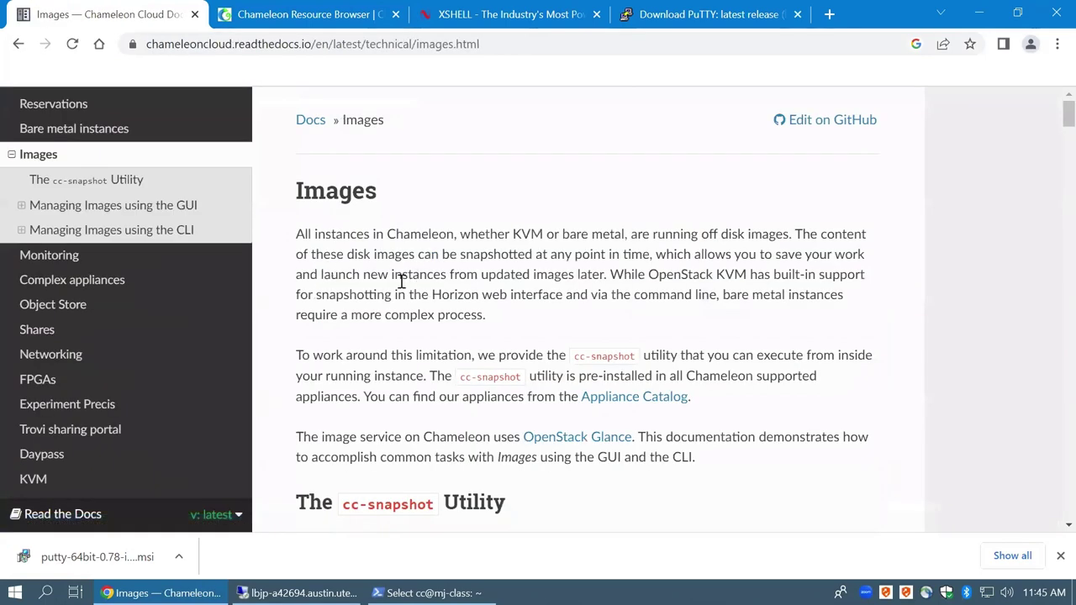
{"action": "scroll", "coordinate": [402, 281], "scroll_direction": "down", "scroll_amount": 10}
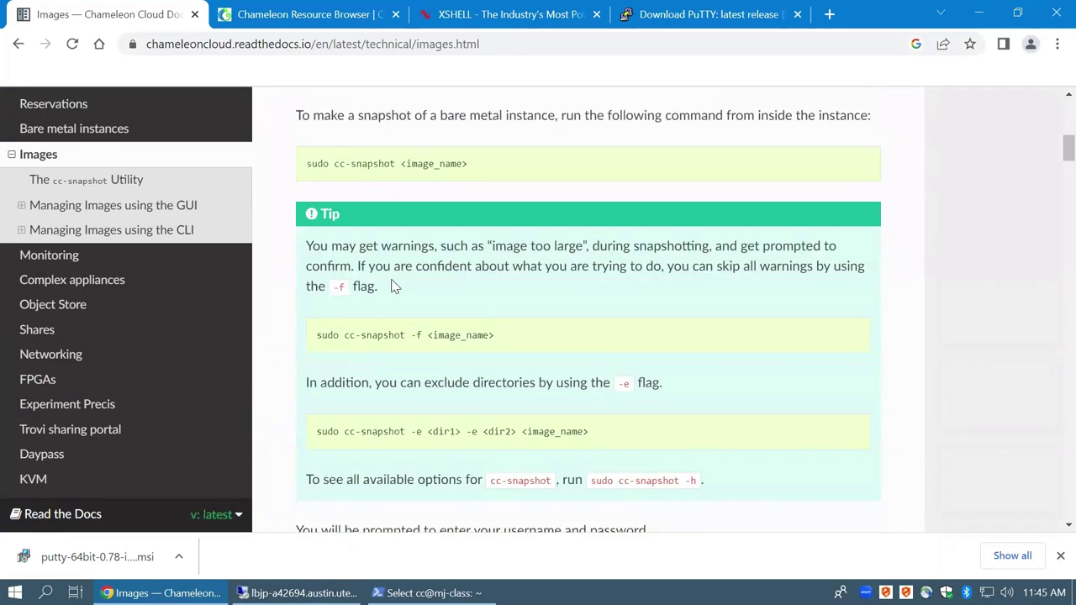
{"action": "scroll", "coordinate": [389, 286], "scroll_direction": "down", "scroll_amount": 8}
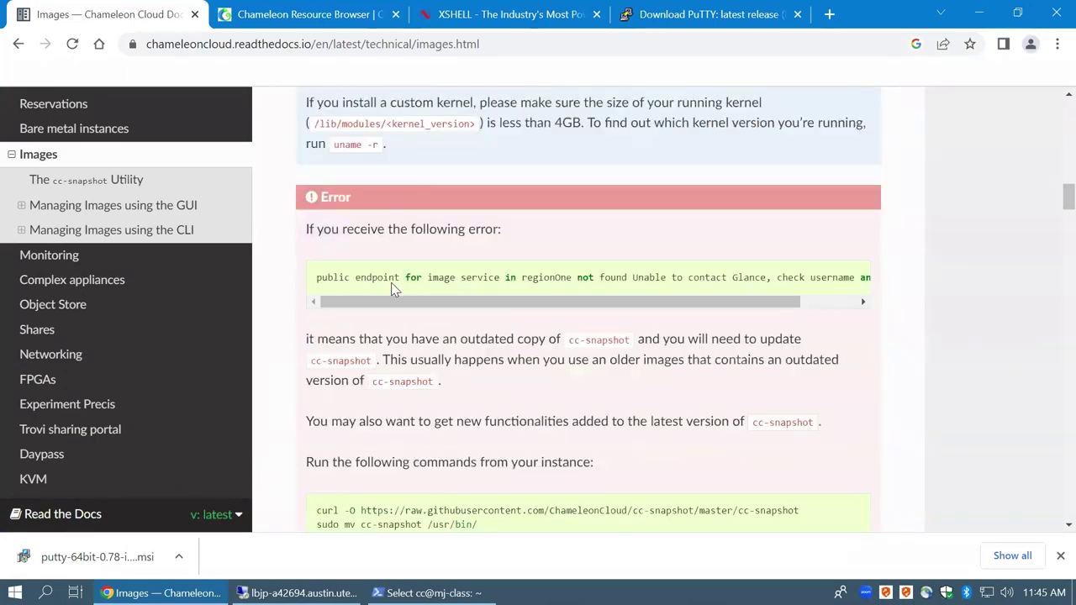
{"action": "scroll", "coordinate": [386, 291], "scroll_direction": "down", "scroll_amount": 3}
{"action": "scroll", "coordinate": [387, 291], "scroll_direction": "down", "scroll_amount": 3}
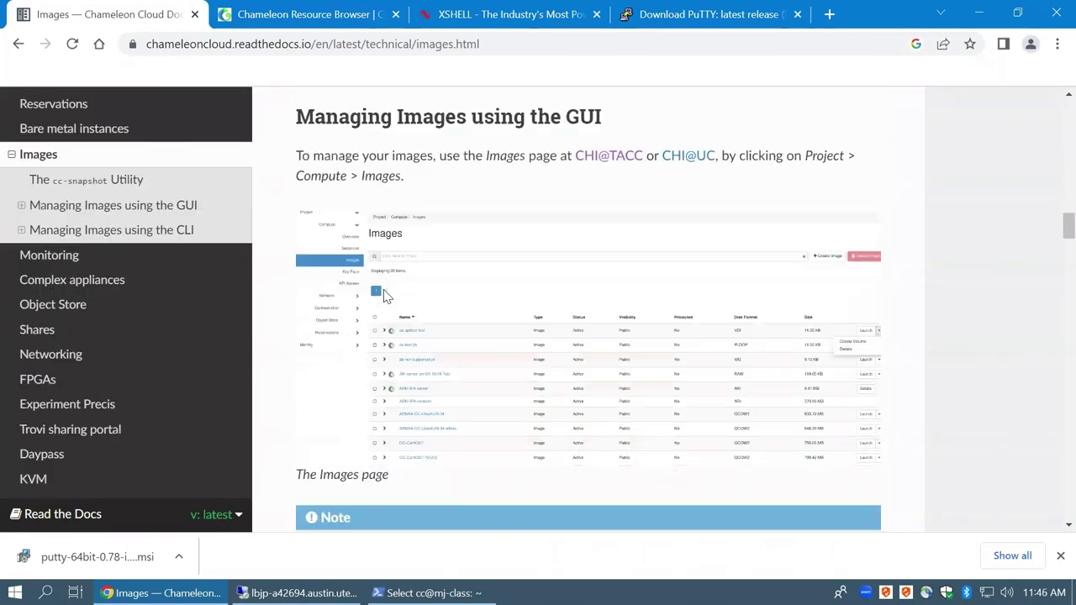
{"action": "left_click", "coordinate": [117, 232]}
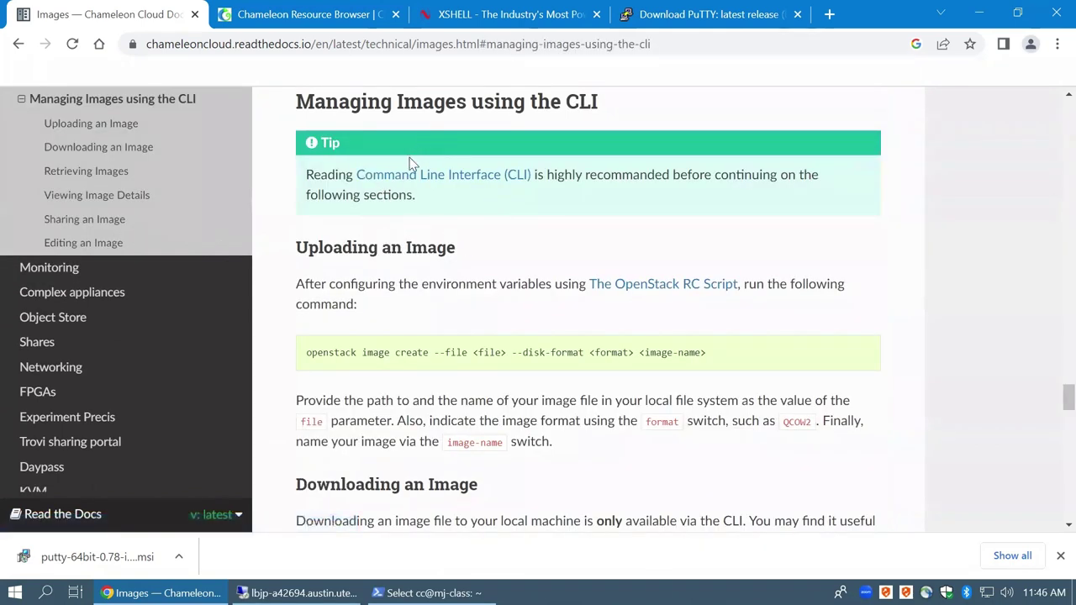
{"action": "left_click_drag", "start_coordinate": [324, 103], "coordinate": [580, 105]}
{"action": "left_click", "coordinate": [555, 103]}
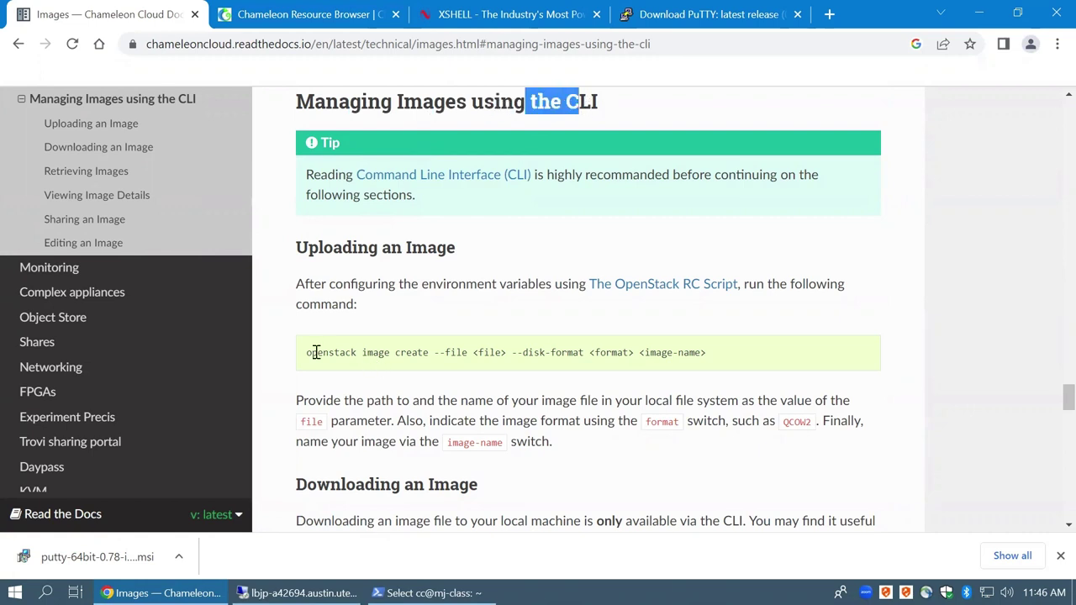
{"action": "left_click_drag", "start_coordinate": [307, 353], "coordinate": [561, 354]}
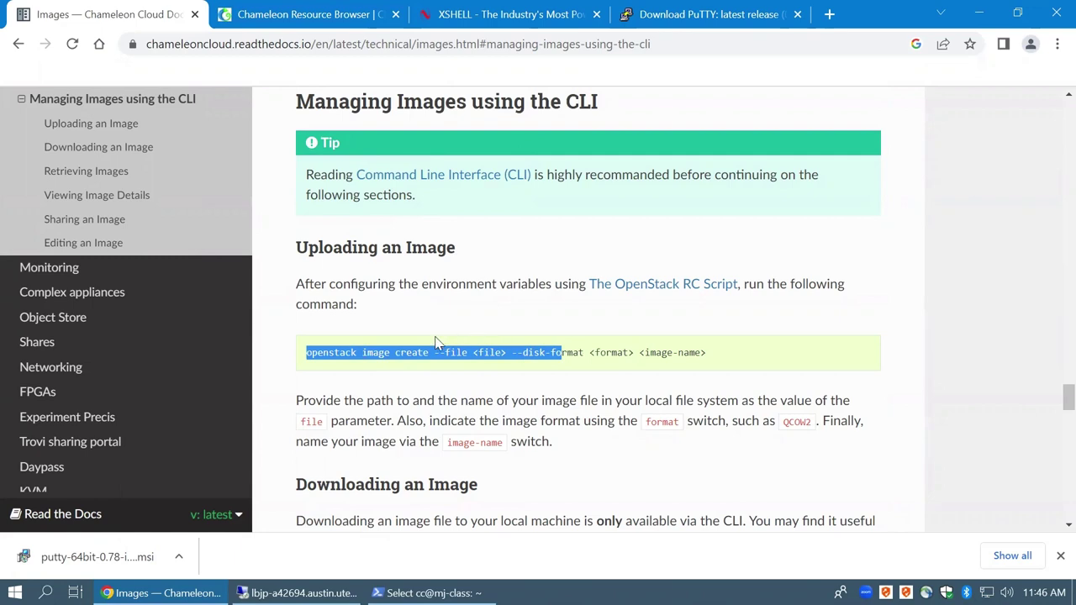
Jump to the cc-snapshot utility section and select the sudo cc-snapshot command
{"action": "scroll", "coordinate": [402, 357], "scroll_direction": "down", "scroll_amount": 3}
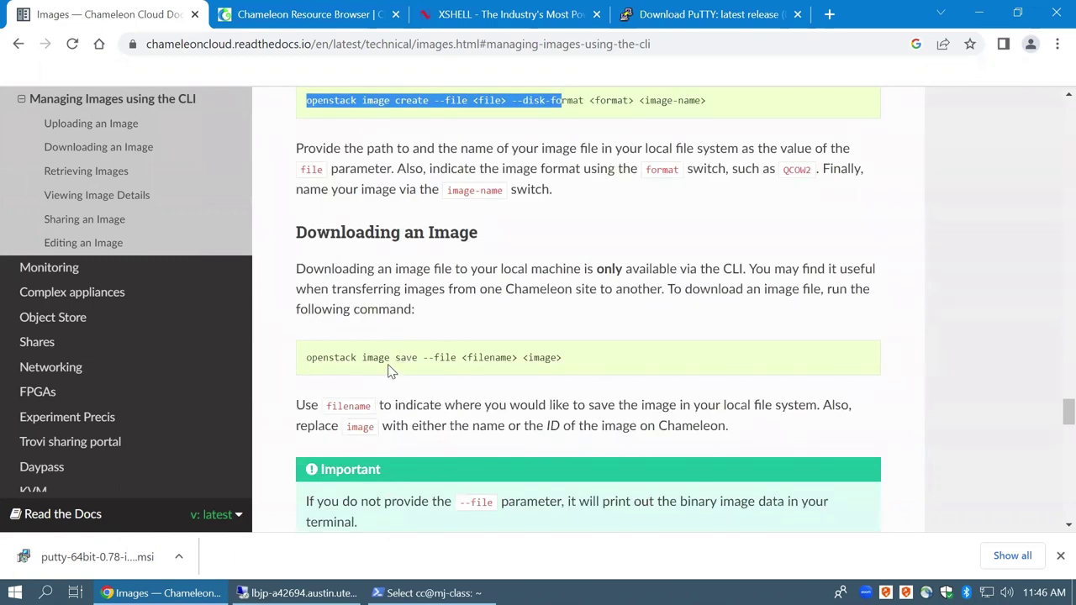
{"action": "scroll", "coordinate": [384, 354], "scroll_direction": "up", "scroll_amount": 3}
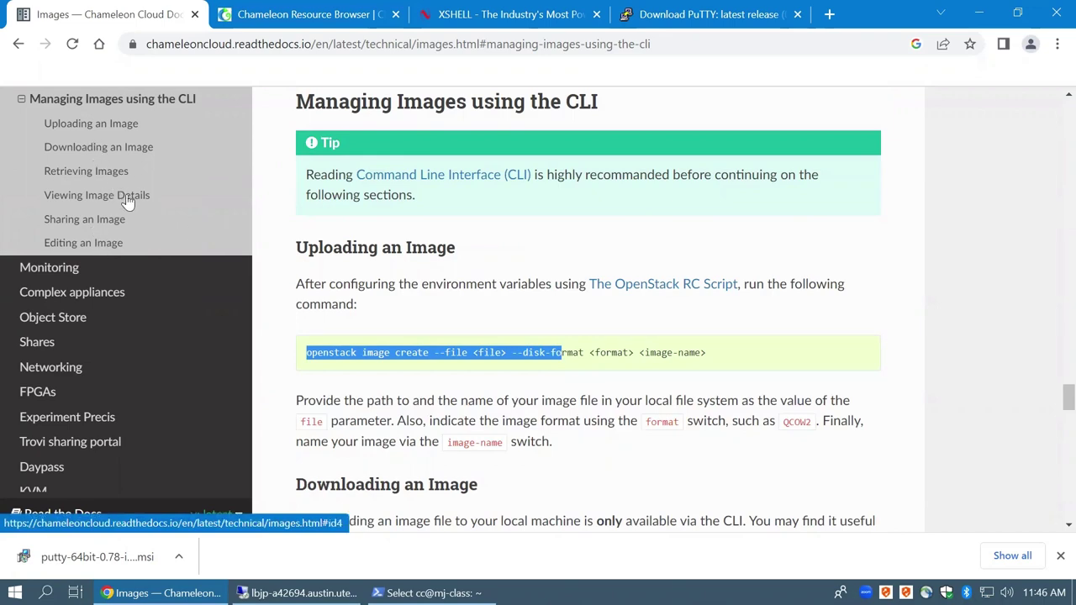
{"action": "scroll", "coordinate": [143, 294], "scroll_direction": "up", "scroll_amount": 3}
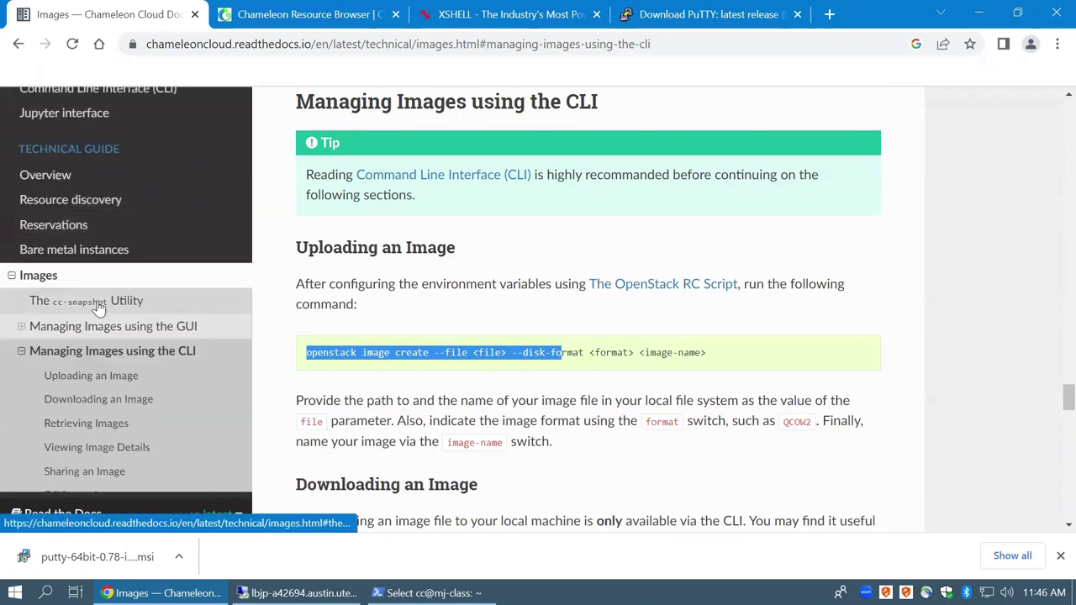
{"action": "left_click", "coordinate": [99, 304]}
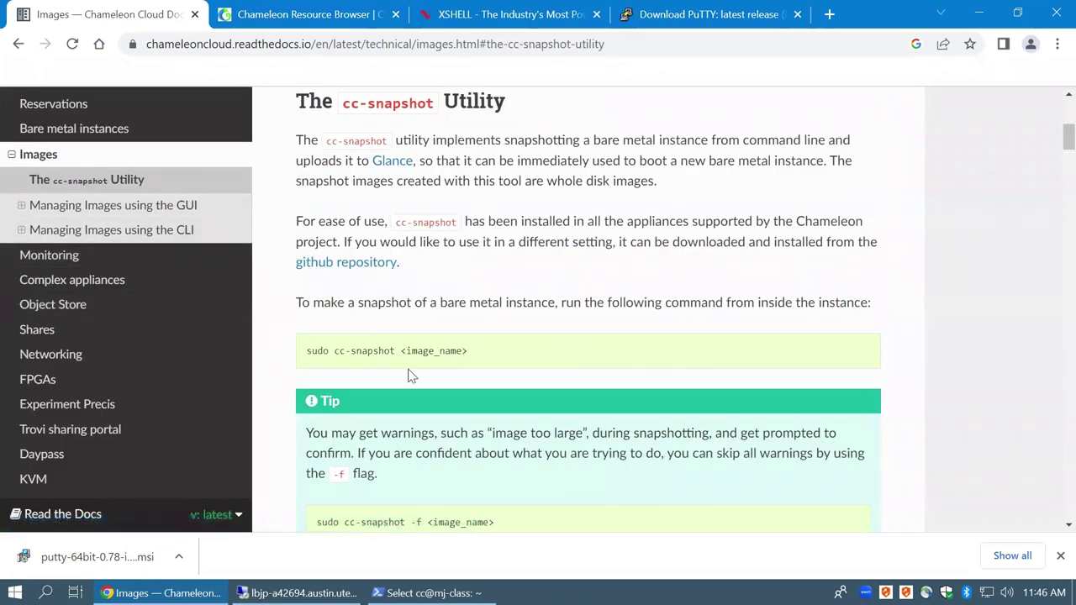
{"action": "left_click_drag", "start_coordinate": [304, 353], "coordinate": [399, 352]}
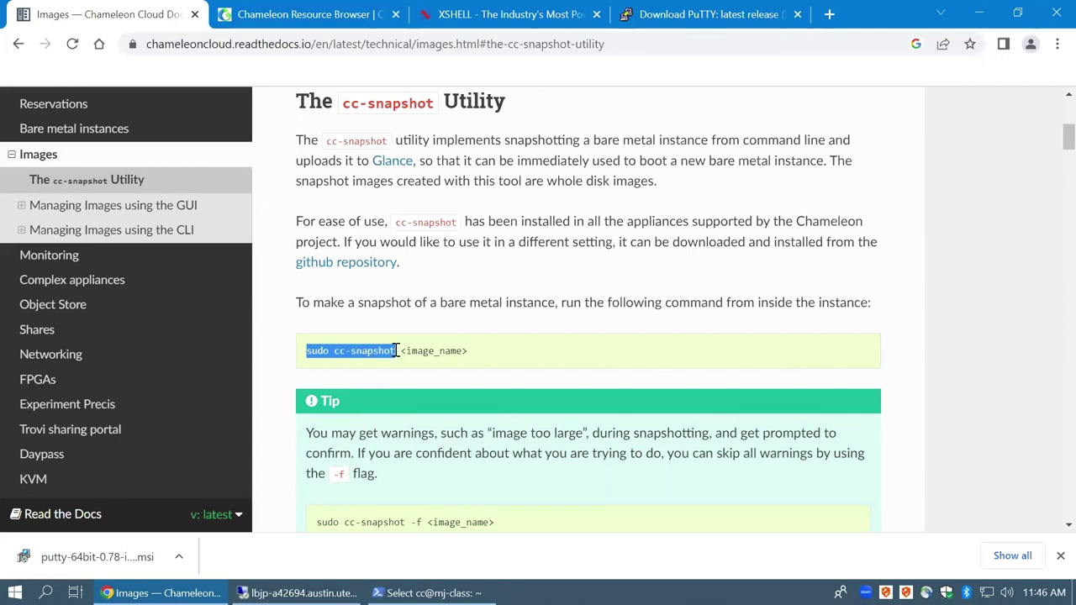
{"action": "scroll", "coordinate": [397, 351], "scroll_direction": "down", "scroll_amount": 1}
{"action": "left_click_drag", "start_coordinate": [314, 439], "coordinate": [421, 440]}
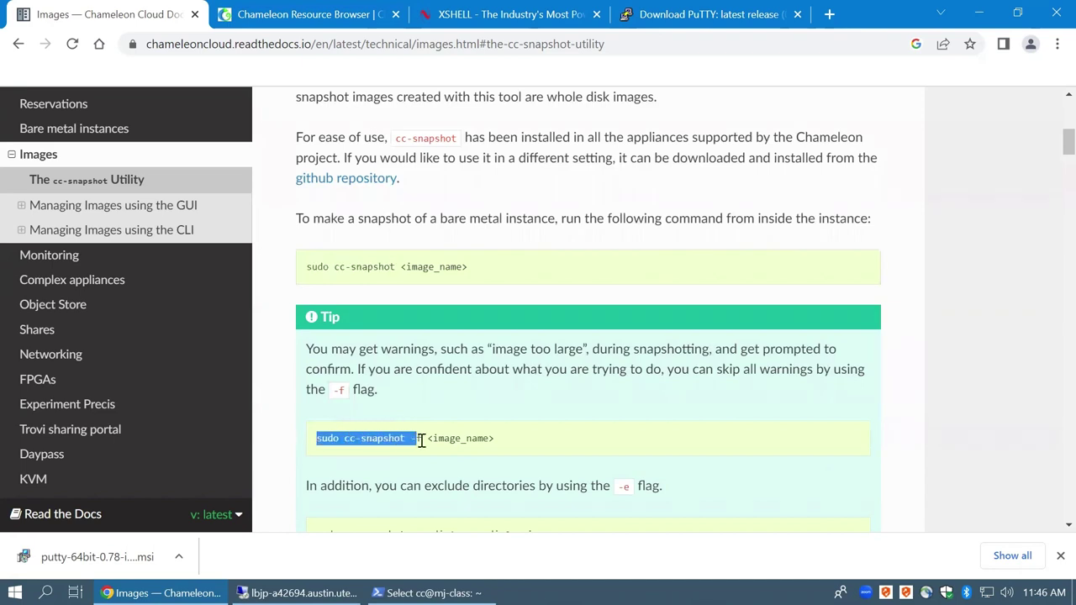
{"action": "right_click", "coordinate": [403, 439]}
{"action": "left_click", "coordinate": [404, 593]}
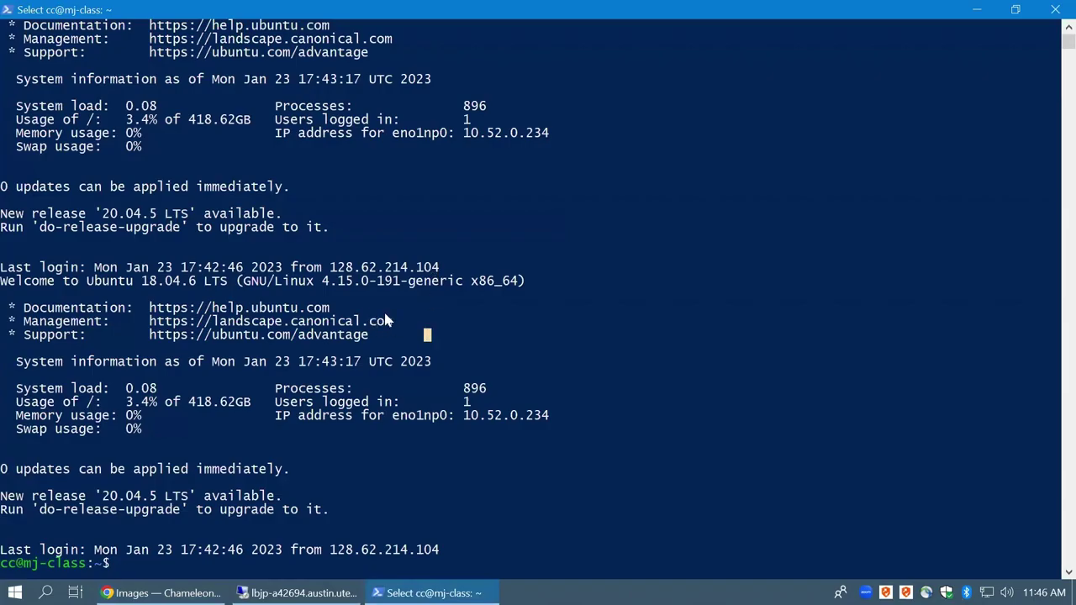
Copy sudo cc-snapshot -f from the docs, paste it in the terminal, then cancel it
{"action": "left_click", "coordinate": [469, 307]}
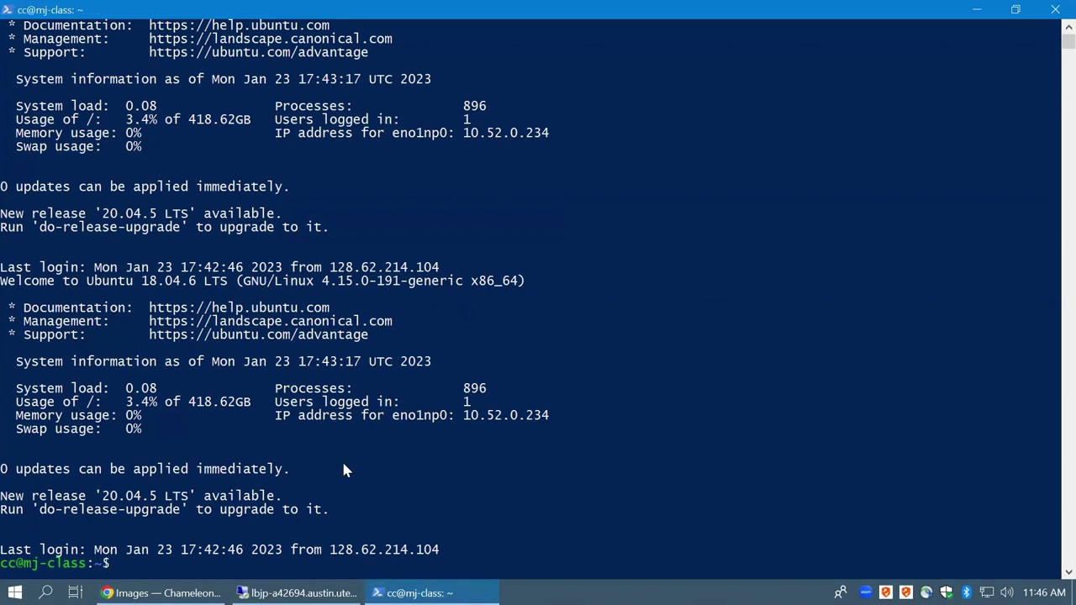
{"action": "key", "text": "alt+Tab"}
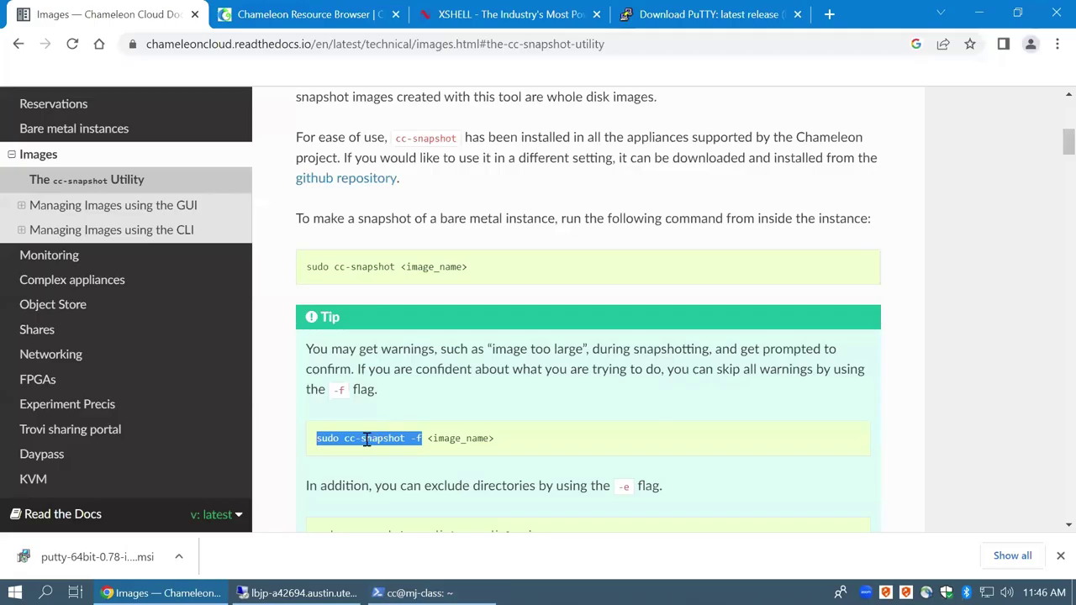
{"action": "right_click", "coordinate": [367, 442]}
{"action": "left_click", "coordinate": [398, 455]}
{"action": "key", "text": "alt+Tab"}
{"action": "right_click", "coordinate": [382, 438]}
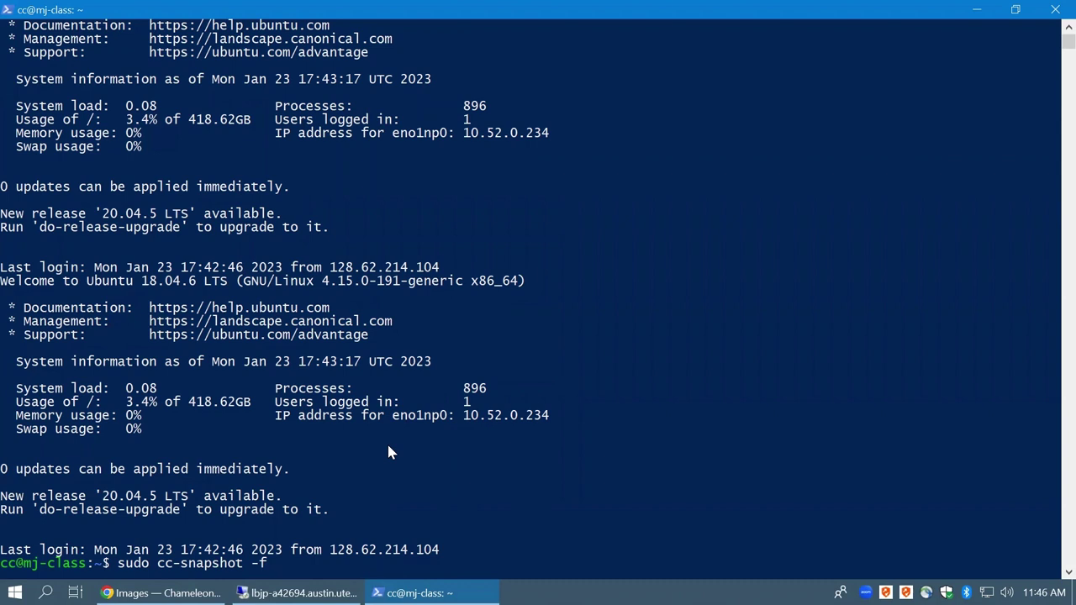
{"action": "key", "text": "ctrl+c"}
Switch to root with sudo su root, cd ~, and type sudo cc-snapshot -f
{"action": "type", "text": "sudo su root"}
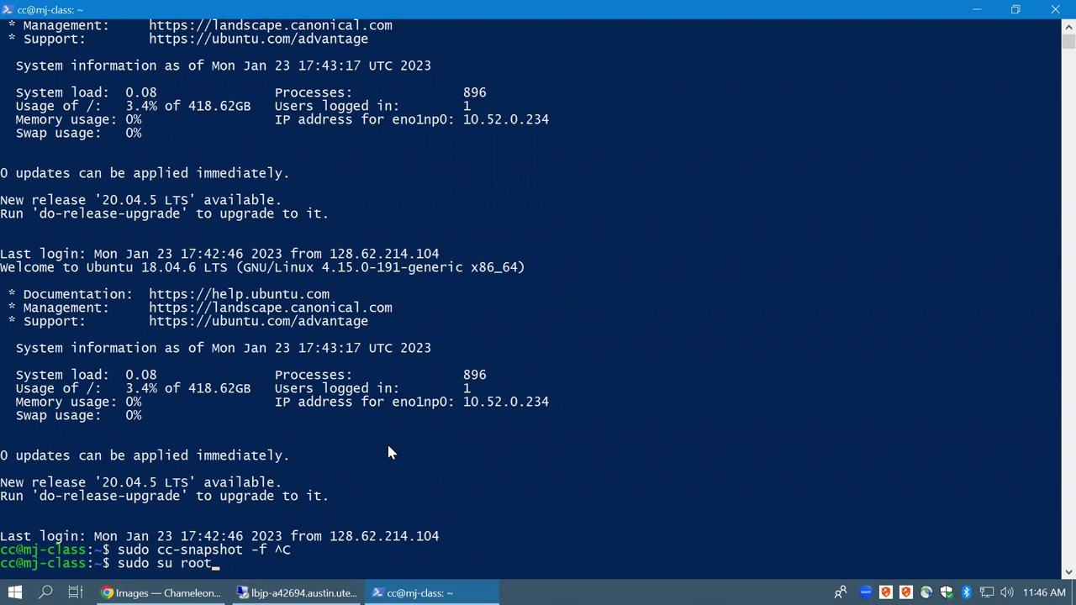
{"action": "key", "text": "Return"}
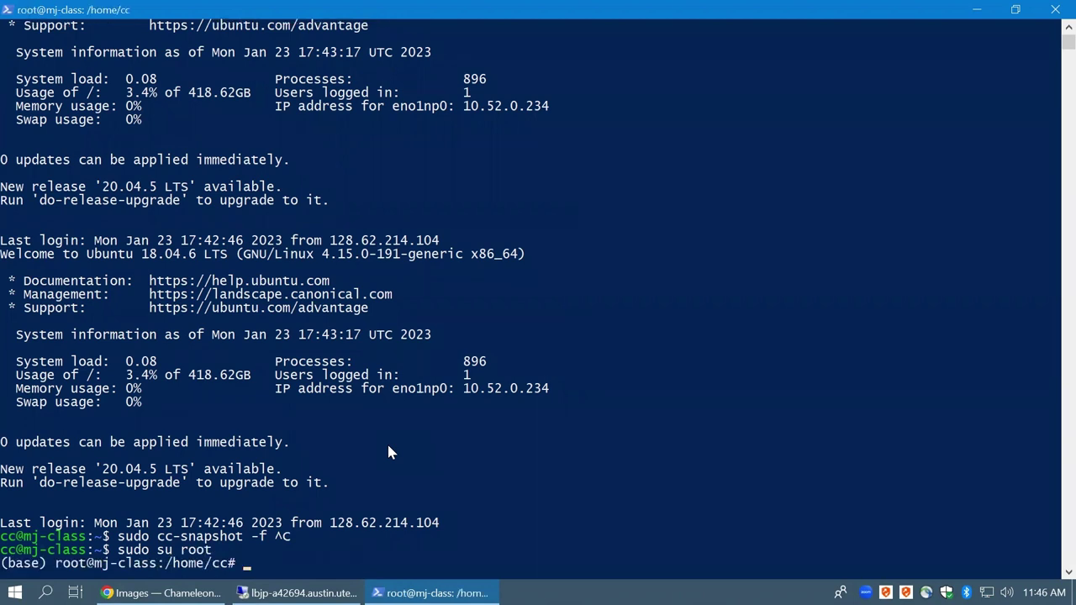
{"action": "type", "text": "cd ~"}
{"action": "key", "text": "Return"}
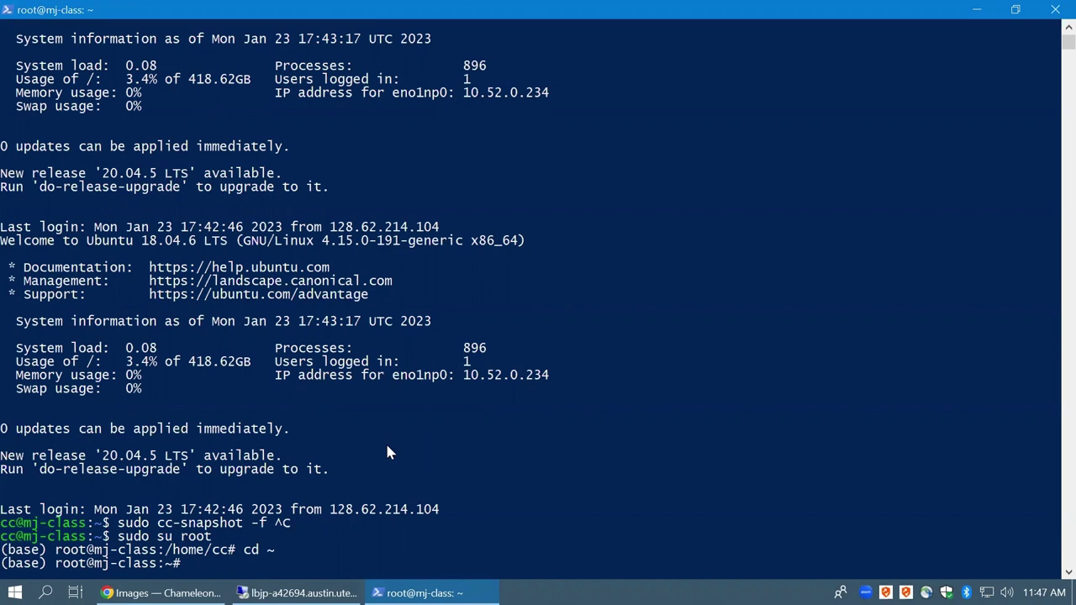
{"action": "type", "text": "sudo cc-snapshot -f"}
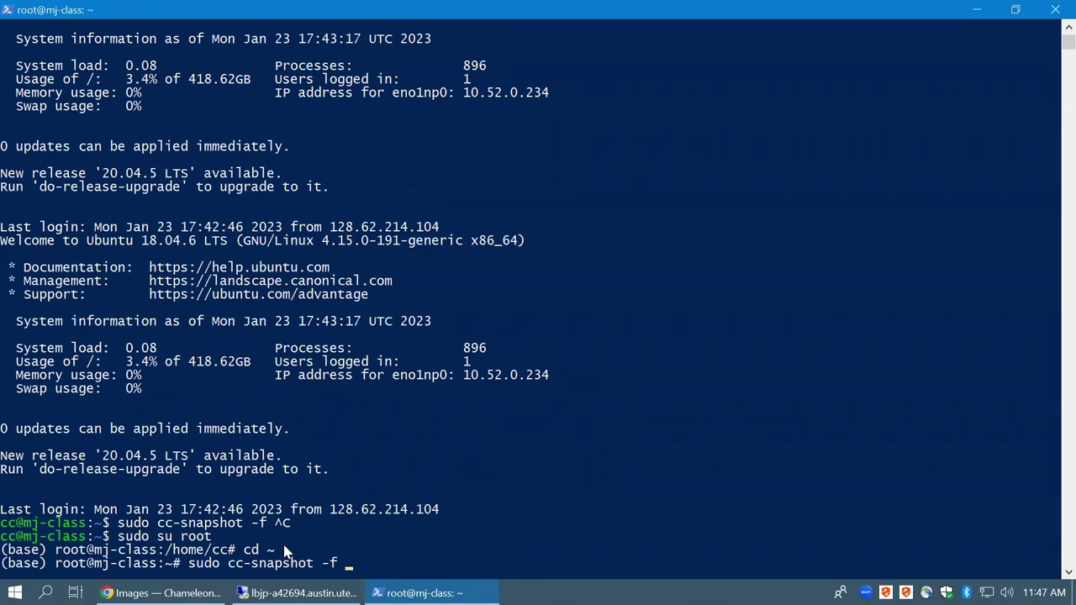
{"action": "left_click", "coordinate": [160, 593]}
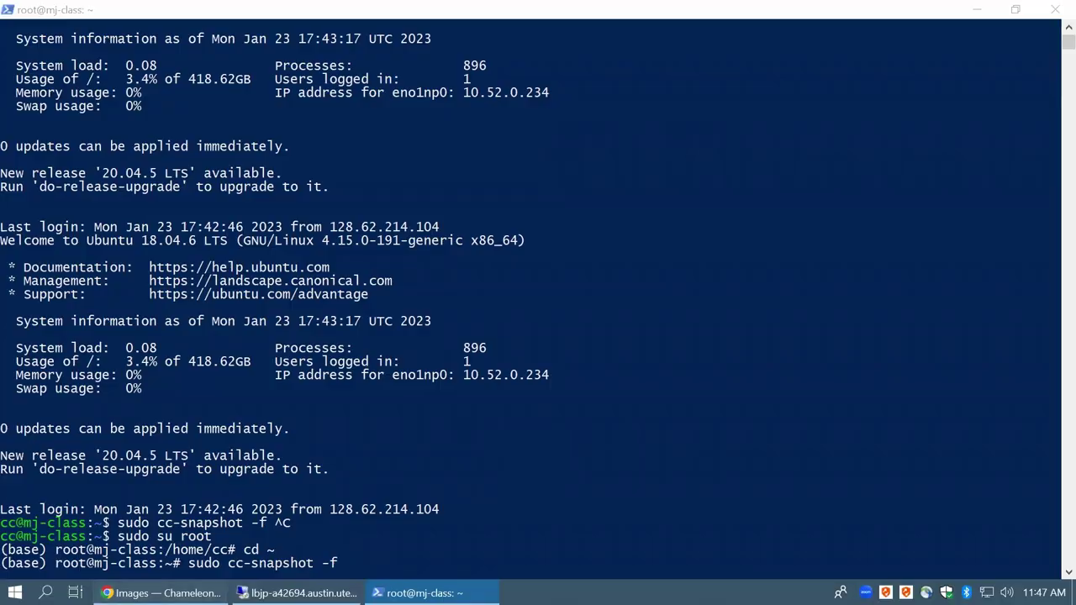
{"action": "left_click", "coordinate": [16, 45]}
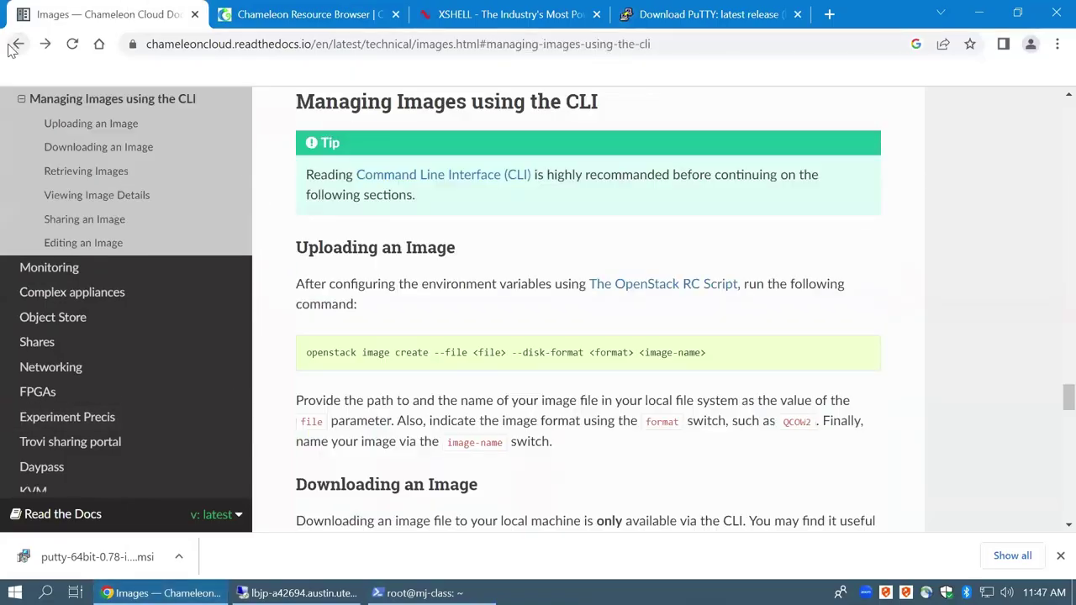
Return to the assignment, reopen the Images docs, and locate the basic cc-snapshot command
{"action": "left_click", "coordinate": [15, 45]}
{"action": "left_click", "coordinate": [15, 44]}
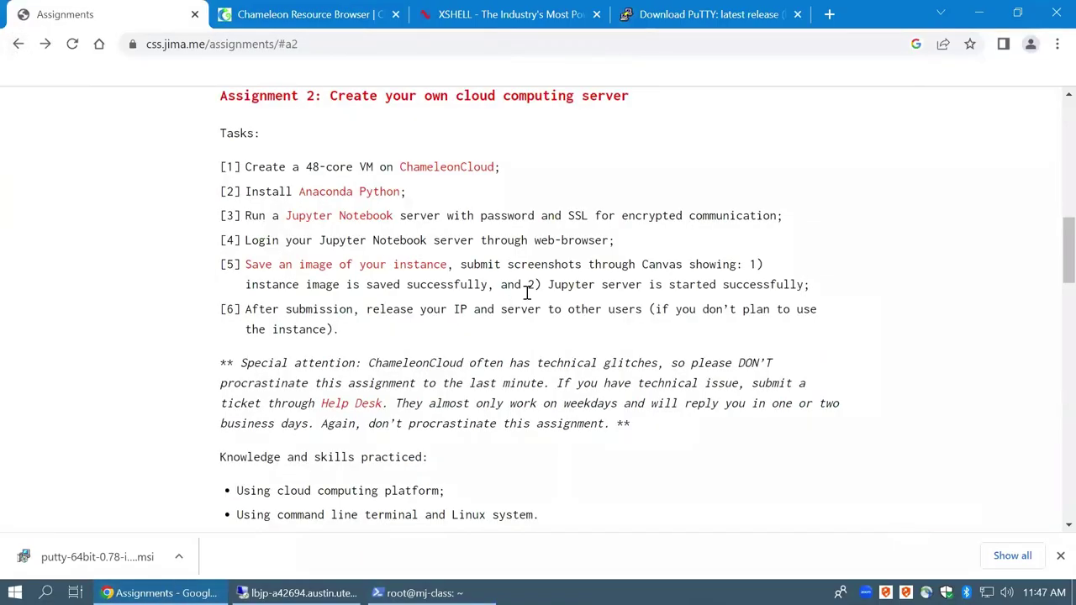
{"action": "left_click", "coordinate": [319, 269]}
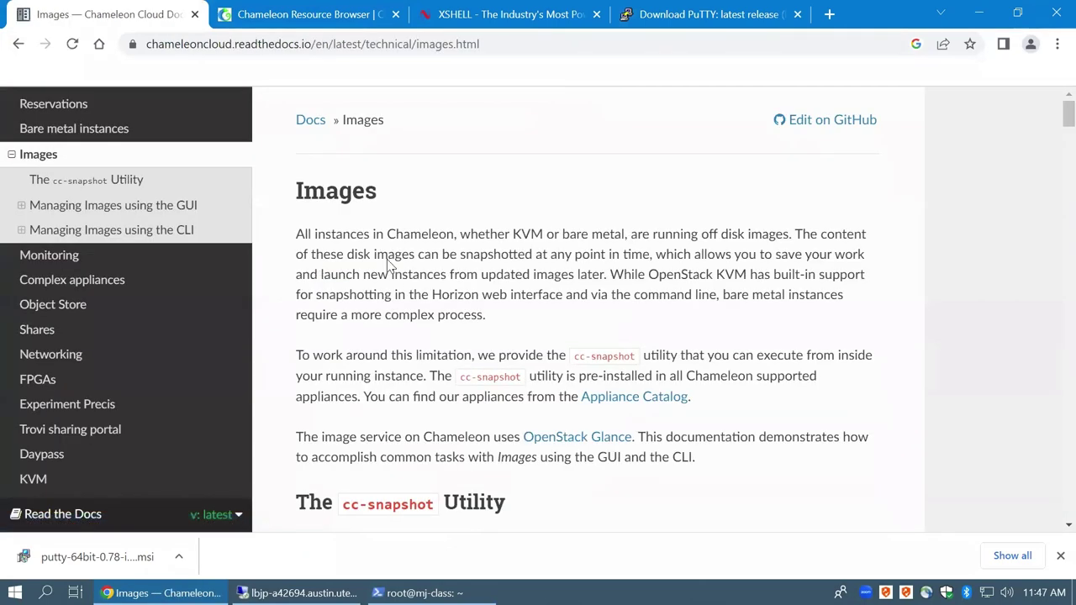
{"action": "scroll", "coordinate": [460, 414], "scroll_direction": "down", "scroll_amount": 4}
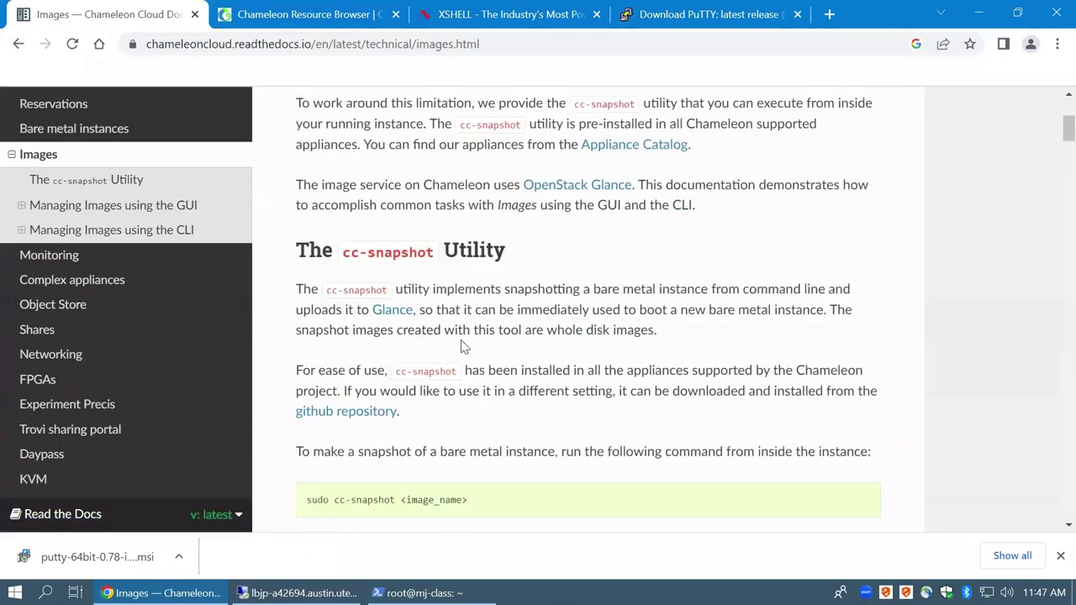
{"action": "scroll", "coordinate": [444, 360], "scroll_direction": "down", "scroll_amount": 1}
{"action": "left_click_drag", "start_coordinate": [310, 331], "coordinate": [452, 332]}
{"action": "left_click", "coordinate": [452, 332]}
{"action": "triple_click", "coordinate": [453, 332]}
Study the cc-snapshot -f command, its -f flag and image_name placeholder, then refocus the terminal
{"action": "scroll", "coordinate": [473, 348], "scroll_direction": "down", "scroll_amount": 2}
{"action": "left_click", "coordinate": [399, 339]}
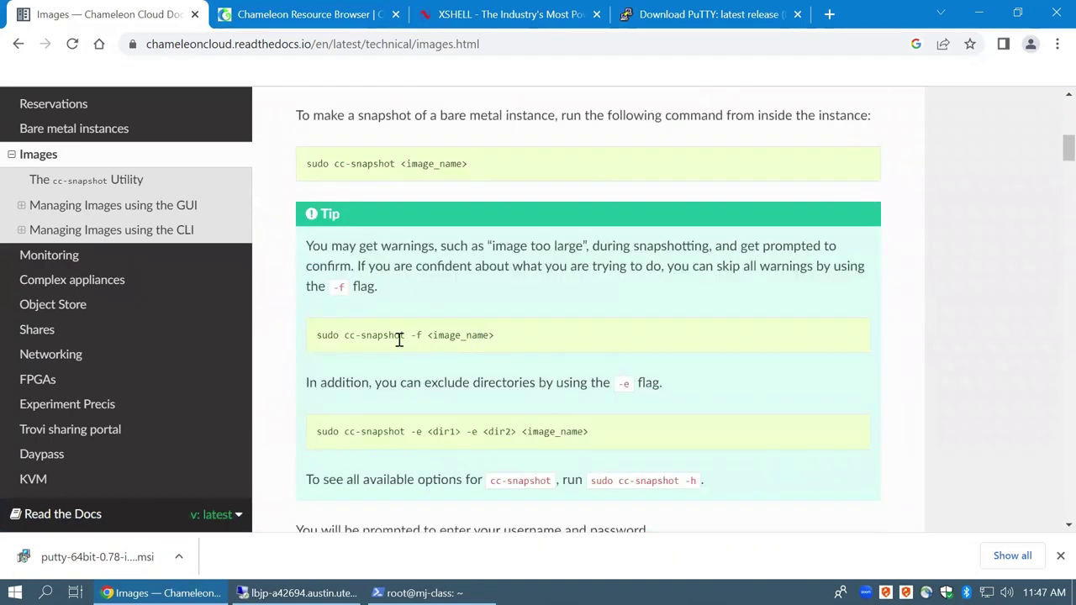
{"action": "triple_click", "coordinate": [422, 336]}
{"action": "left_click", "coordinate": [413, 335]}
{"action": "left_click_drag", "start_coordinate": [411, 335], "coordinate": [424, 336]}
{"action": "left_click", "coordinate": [456, 335]}
{"action": "left_click_drag", "start_coordinate": [449, 335], "coordinate": [538, 341]}
{"action": "left_click", "coordinate": [502, 342]}
{"action": "double_click", "coordinate": [461, 336]}
{"action": "left_click", "coordinate": [538, 343]}
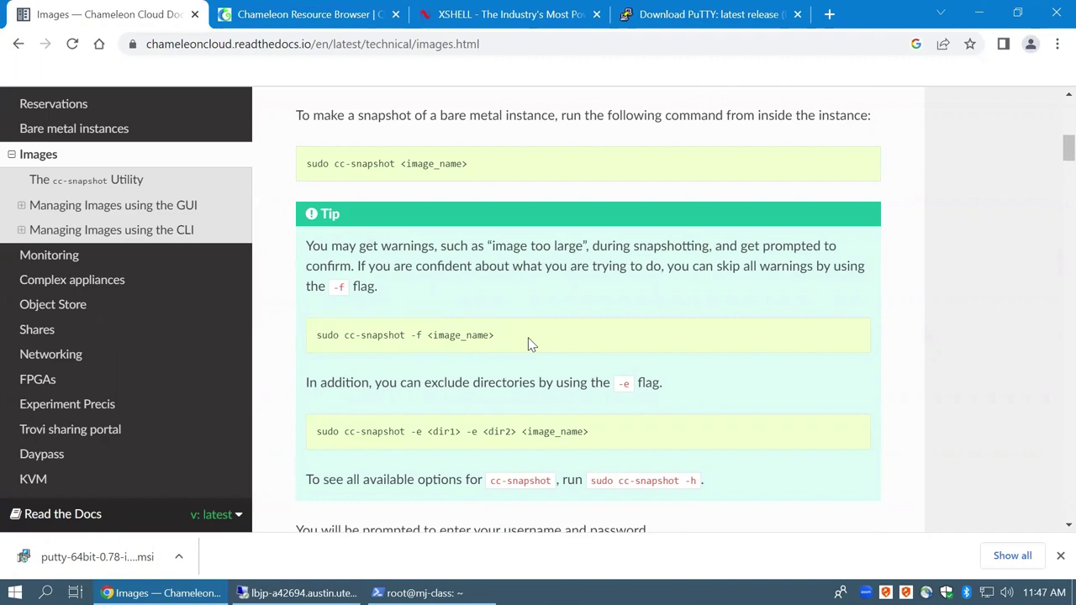
{"action": "key", "text": "alt+Tab"}
{"action": "left_click", "coordinate": [482, 336]}
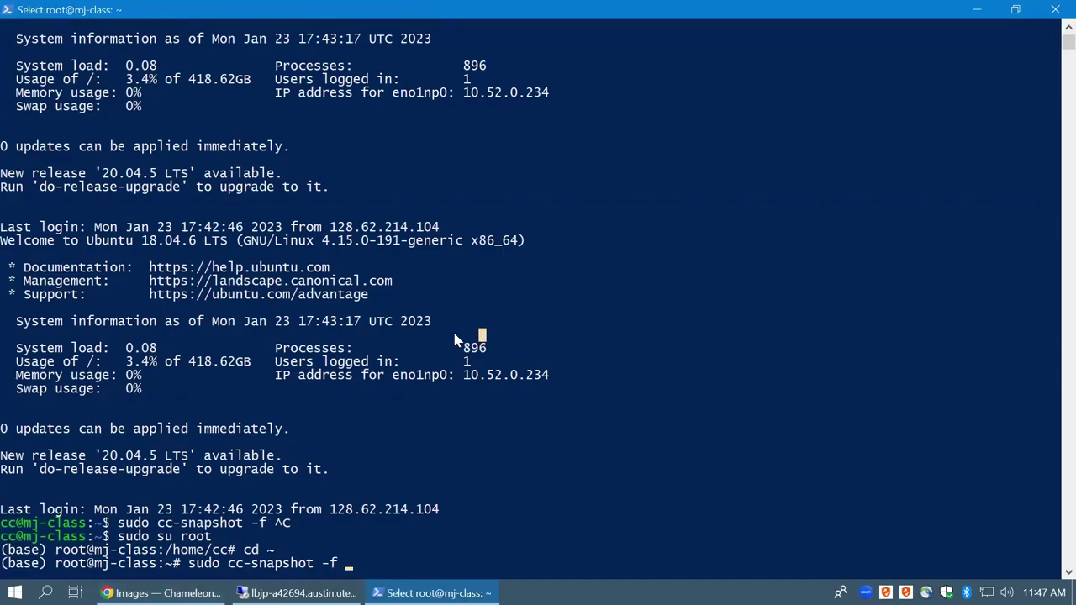
Run sudo cc-snapshot -f majiclass.20230123, correcting the date's last digit before pressing Enter
{"action": "type", "text": "majiclass"}
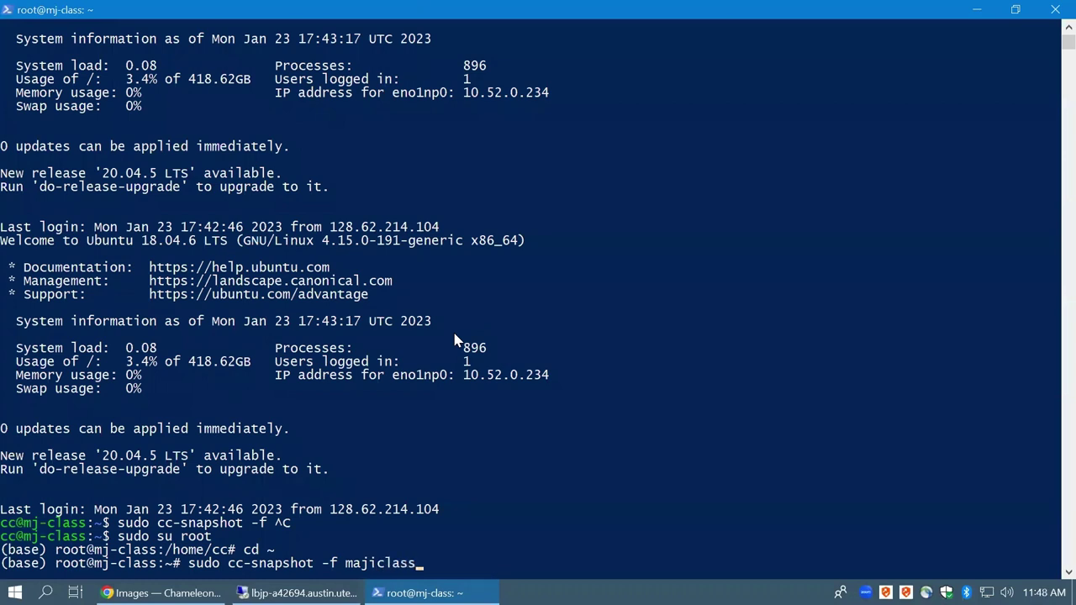
{"action": "type", "text": ".20230122"}
{"action": "key", "text": "BackSpace"}
{"action": "type", "text": "3"}
{"action": "key", "text": "Return"}
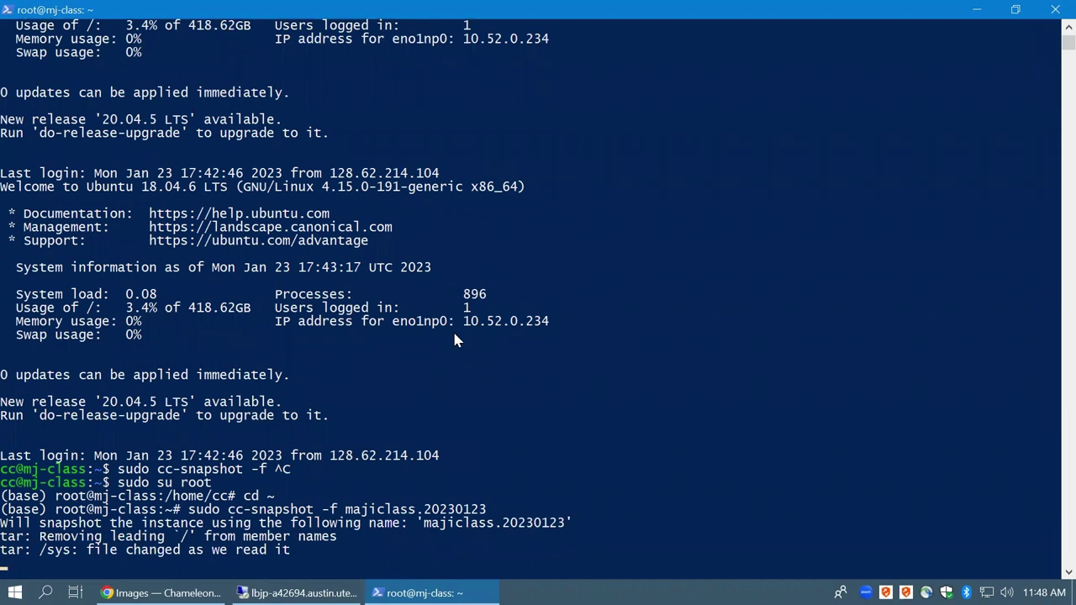
{"action": "key", "text": "alt+Tab"}
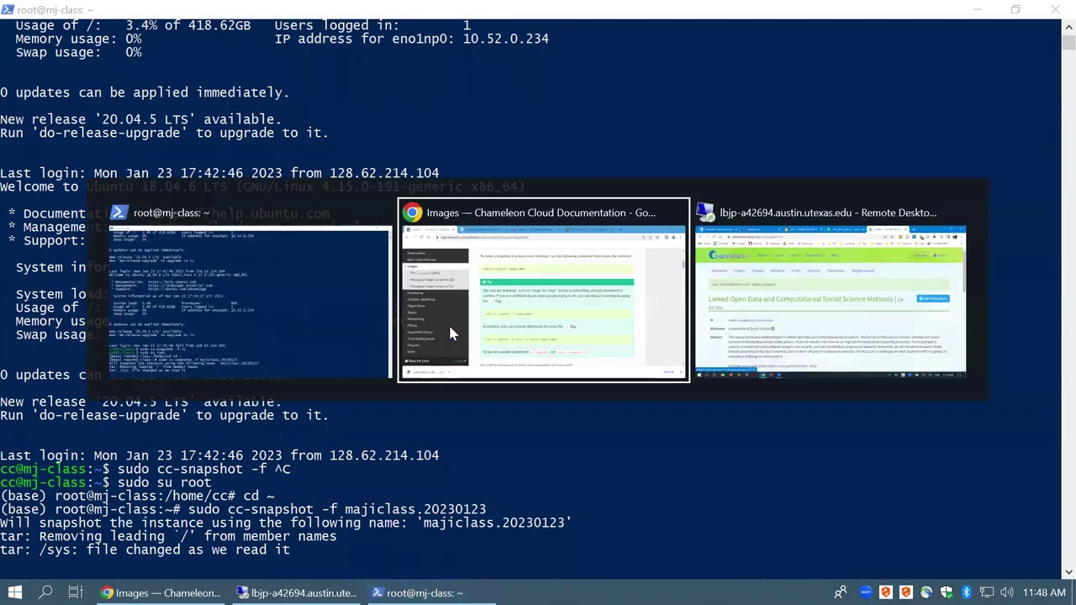
Switch to Remote Desktop and enter the account password to unlock the session
{"action": "key", "text": "alt+Tab"}
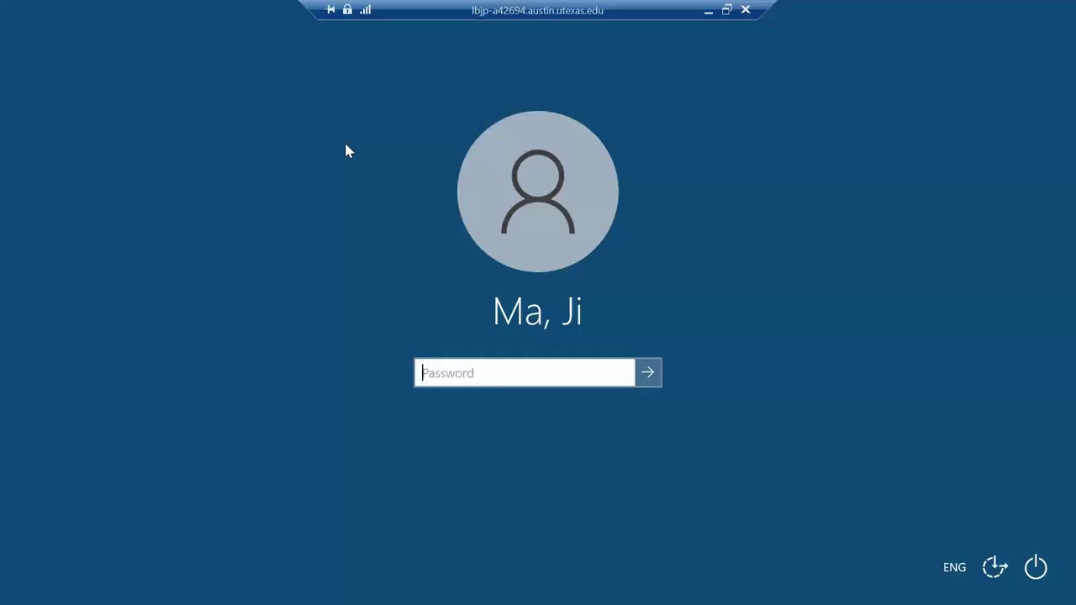
{"action": "type", "text": "•••••••••"}
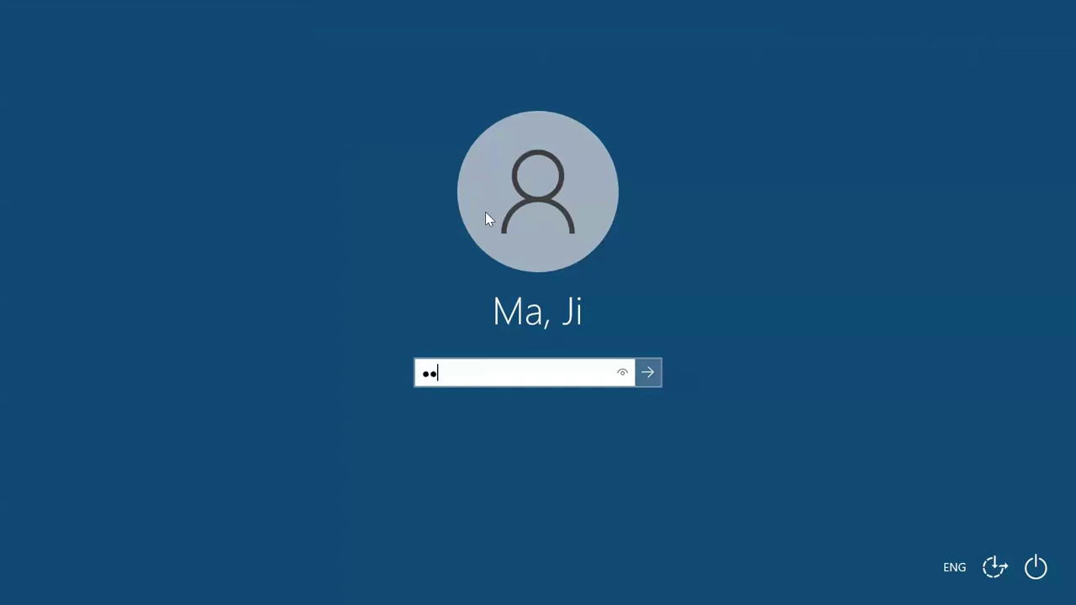
{"action": "type", "text": "•••••"}
{"action": "key", "text": "alt+Tab"}
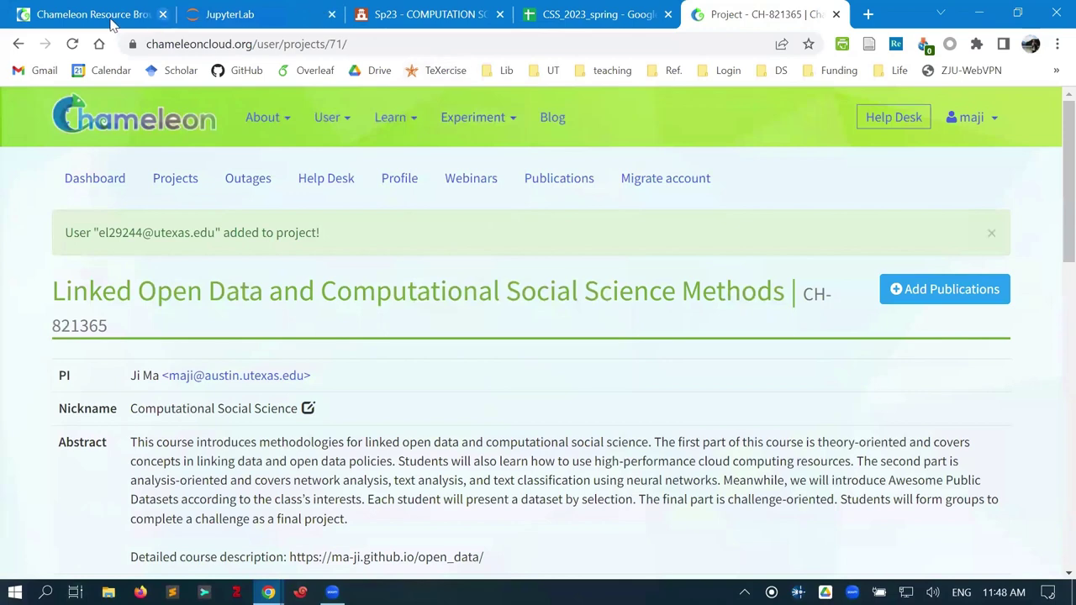
Open the CC-Instances - TACC bookmark and go to the project's Images list
{"action": "left_click", "coordinate": [87, 15]}
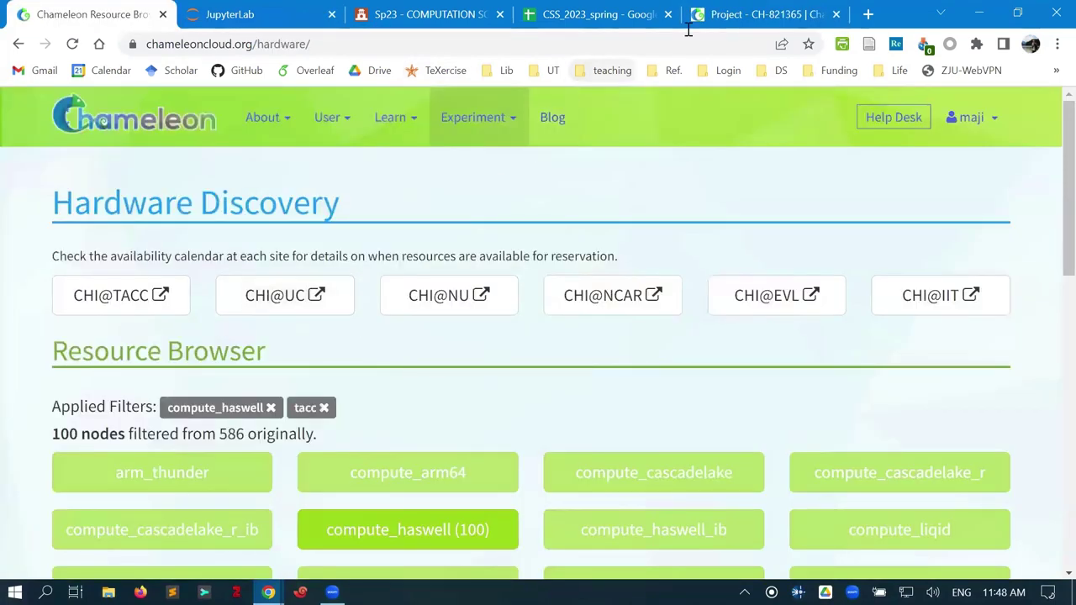
{"action": "left_click", "coordinate": [749, 17]}
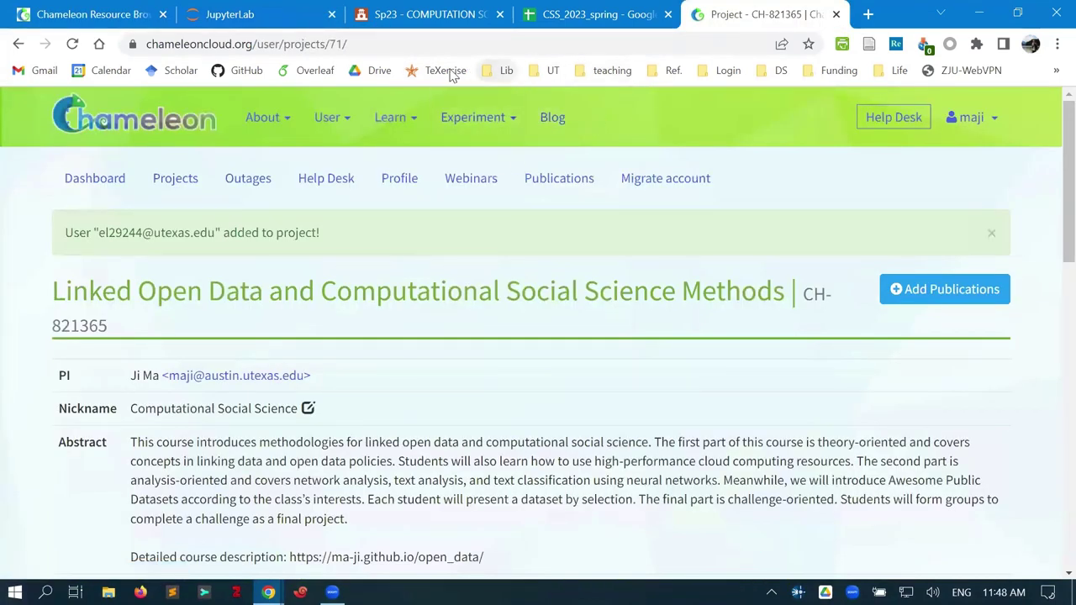
{"action": "left_click", "coordinate": [548, 70]}
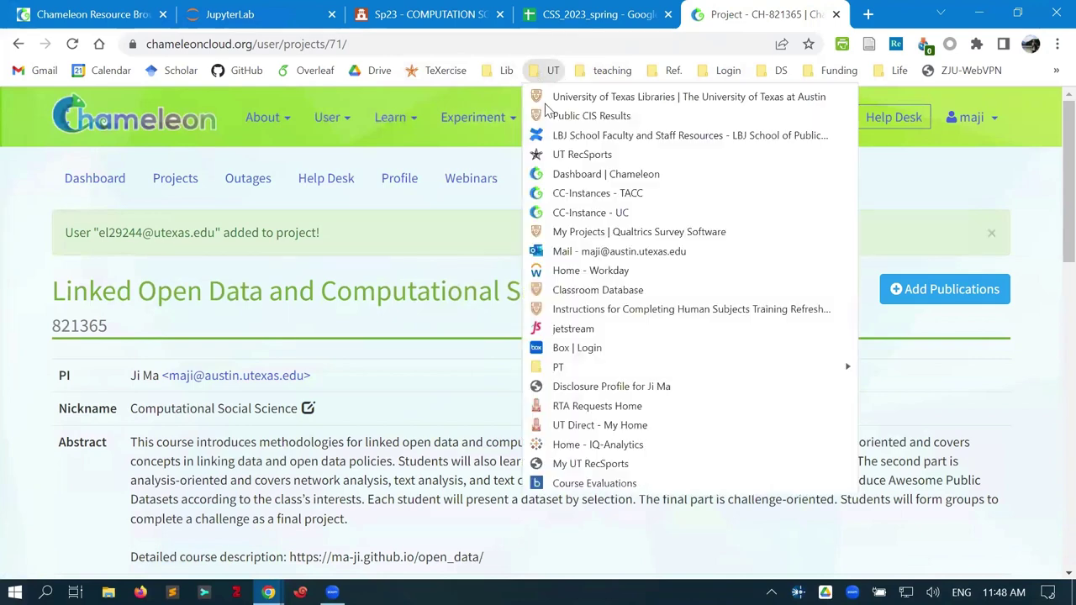
{"action": "left_click", "coordinate": [571, 198]}
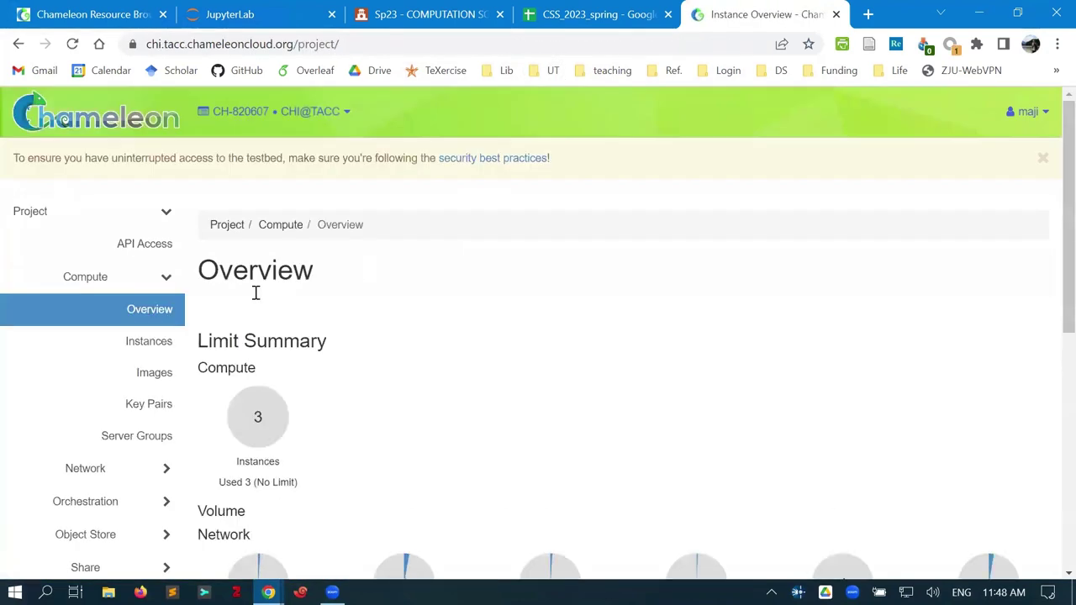
{"action": "left_click", "coordinate": [156, 377]}
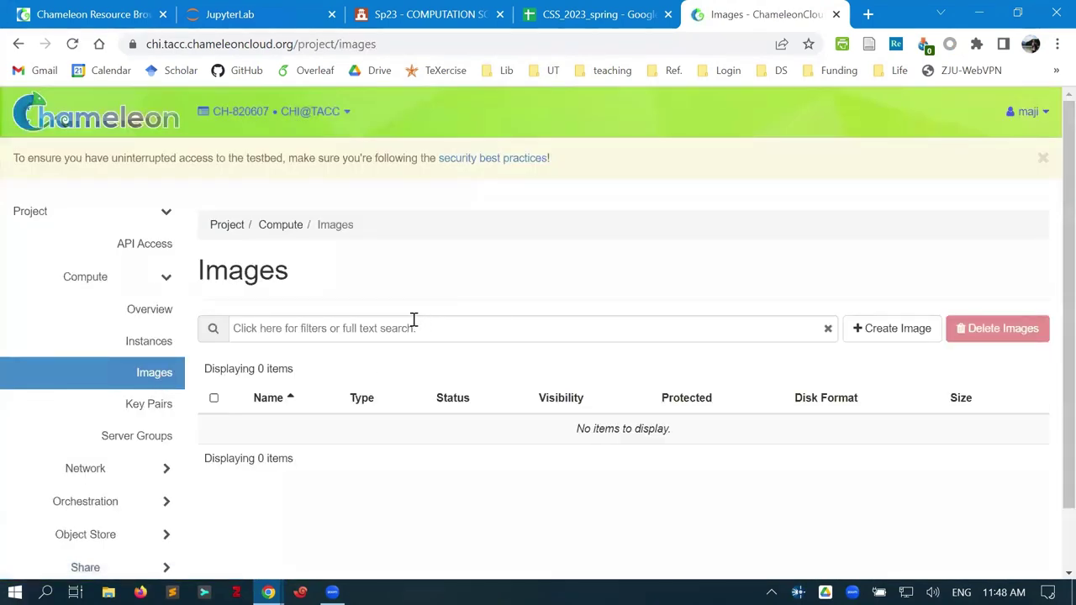
Filter images by 'maji' and launch an instance from the newer image, maji.20221229
{"action": "left_click", "coordinate": [413, 322]}
{"action": "scroll", "coordinate": [488, 290], "scroll_direction": "down", "scroll_amount": 1}
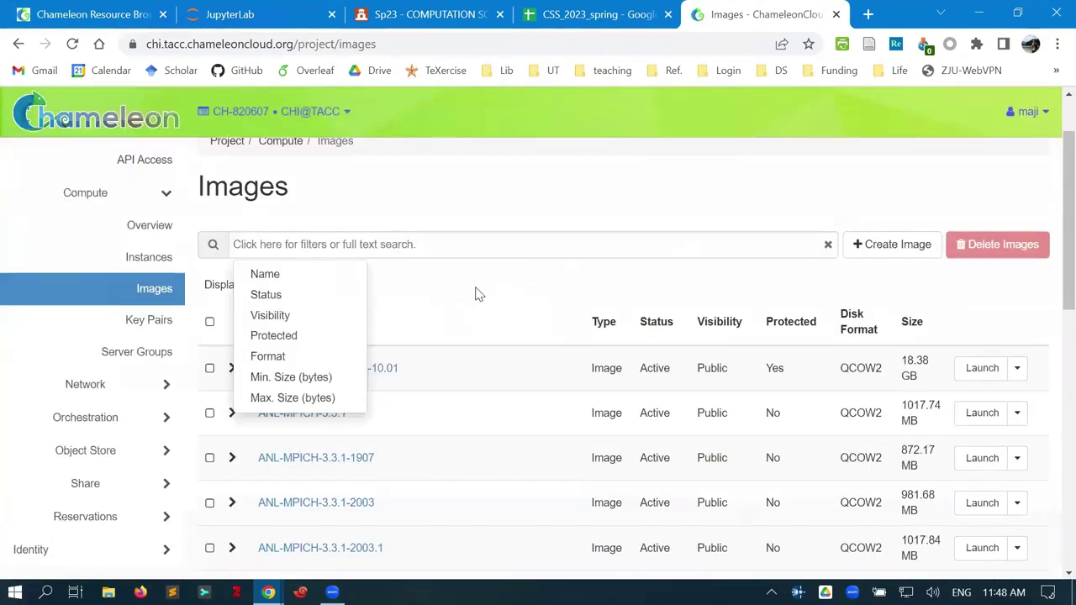
{"action": "type", "text": "maji"}
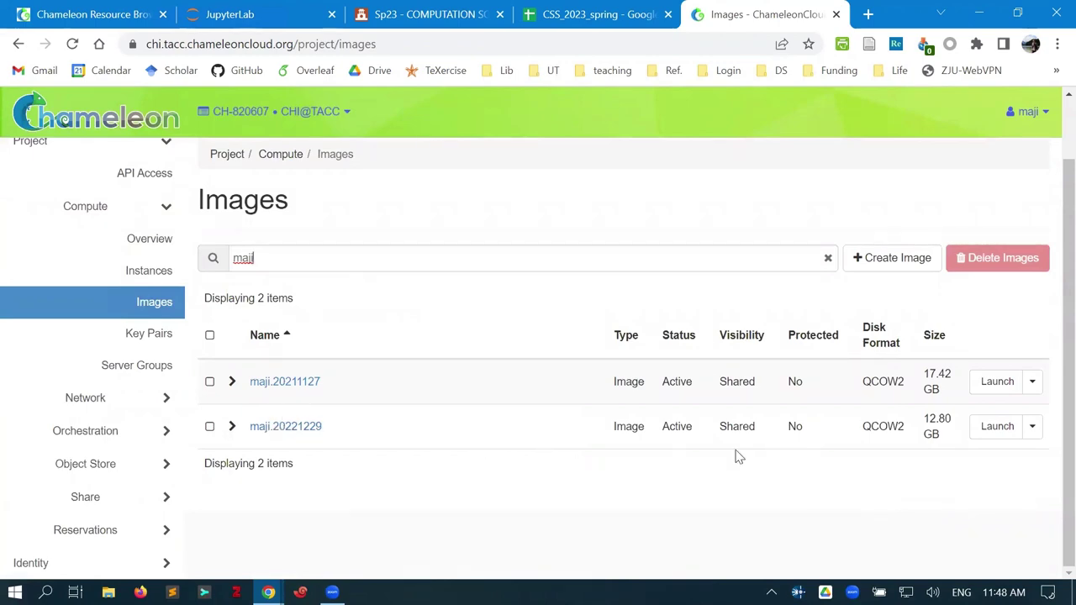
{"action": "left_click", "coordinate": [992, 427]}
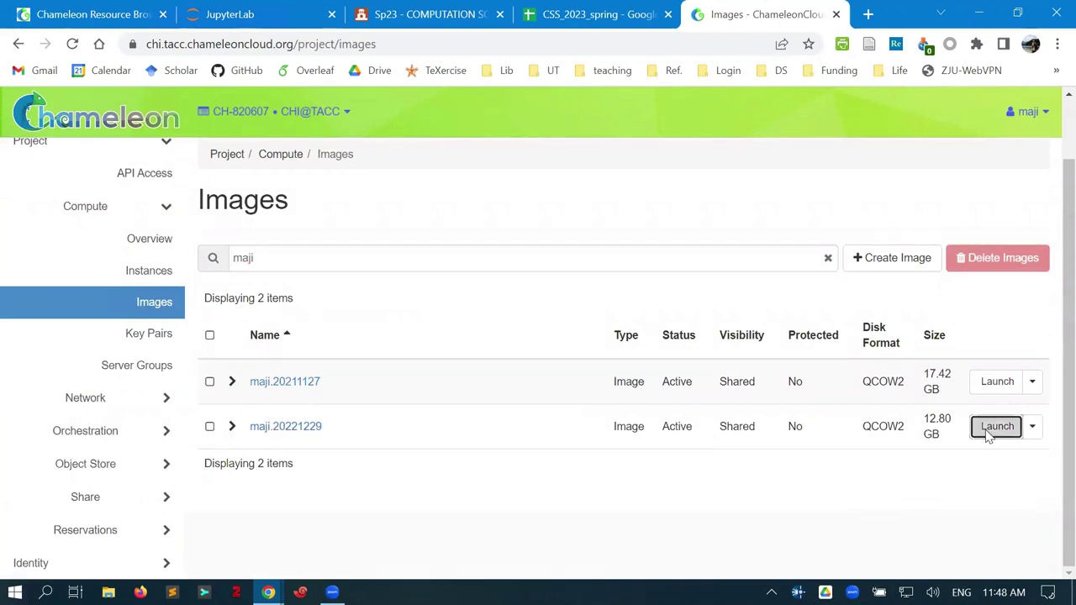